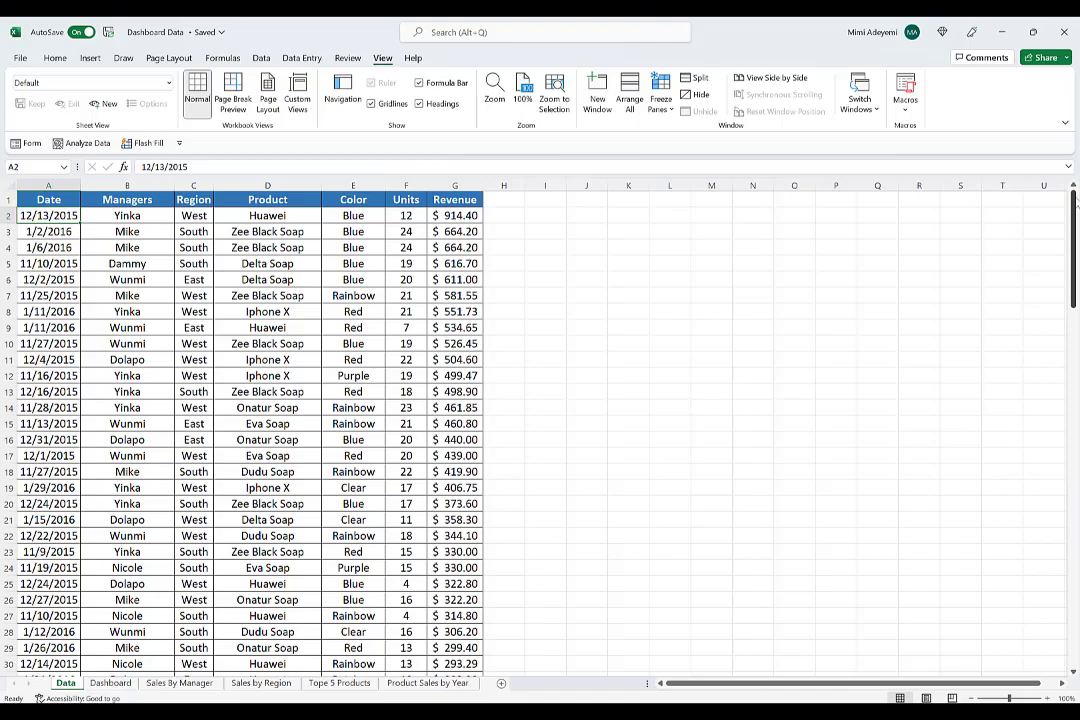
Look through the sales records on the Data sheet and check the Dashboard, Sales by Region and Tope 5 Products sheets
{"action": "mouse_move", "coordinate": [1075, 200]}
{"action": "left_mouse_down"}
{"action": "mouse_move", "coordinate": [1074, 600]}
{"action": "mouse_move", "coordinate": [1075, 200]}
{"action": "left_mouse_up"}
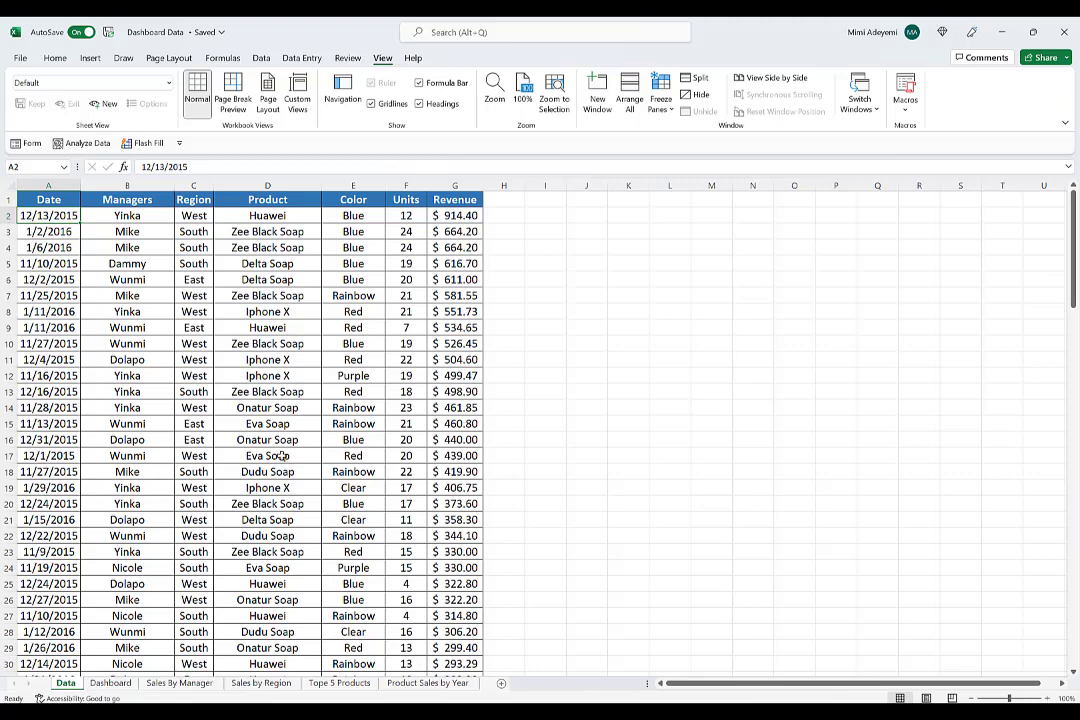
{"action": "scroll", "coordinate": [122, 428], "scroll_direction": "down", "scroll_amount": 2}
{"action": "scroll", "coordinate": [122, 428], "scroll_direction": "up", "scroll_amount": 2}
{"action": "left_click", "coordinate": [110, 682]}
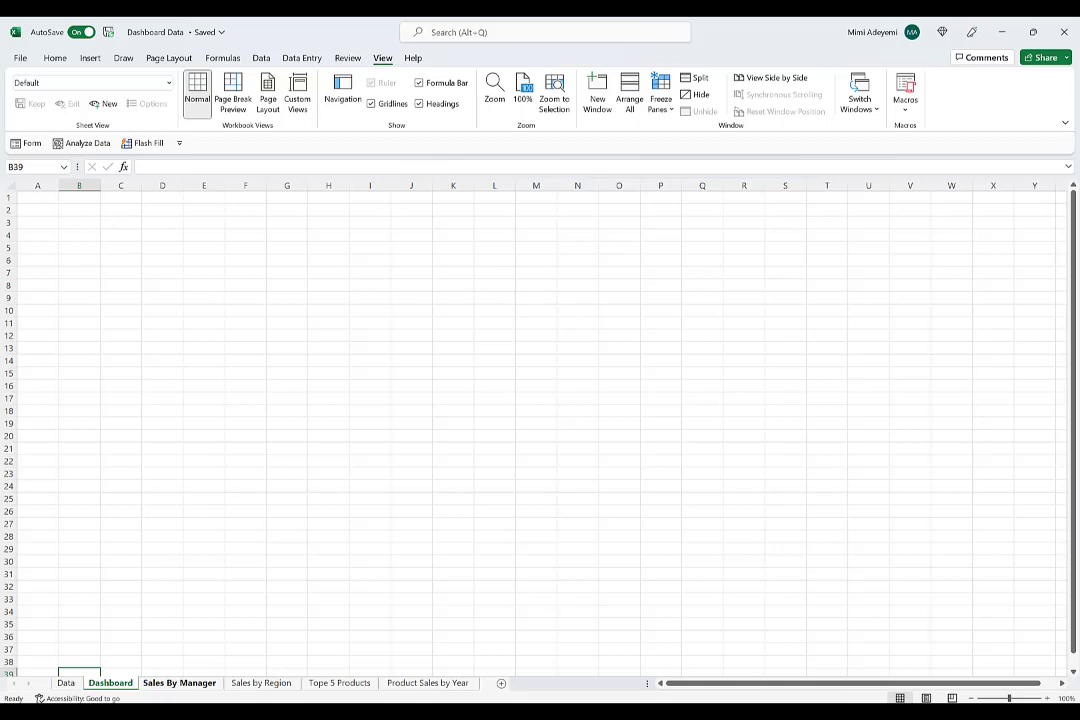
{"action": "left_click", "coordinate": [261, 683]}
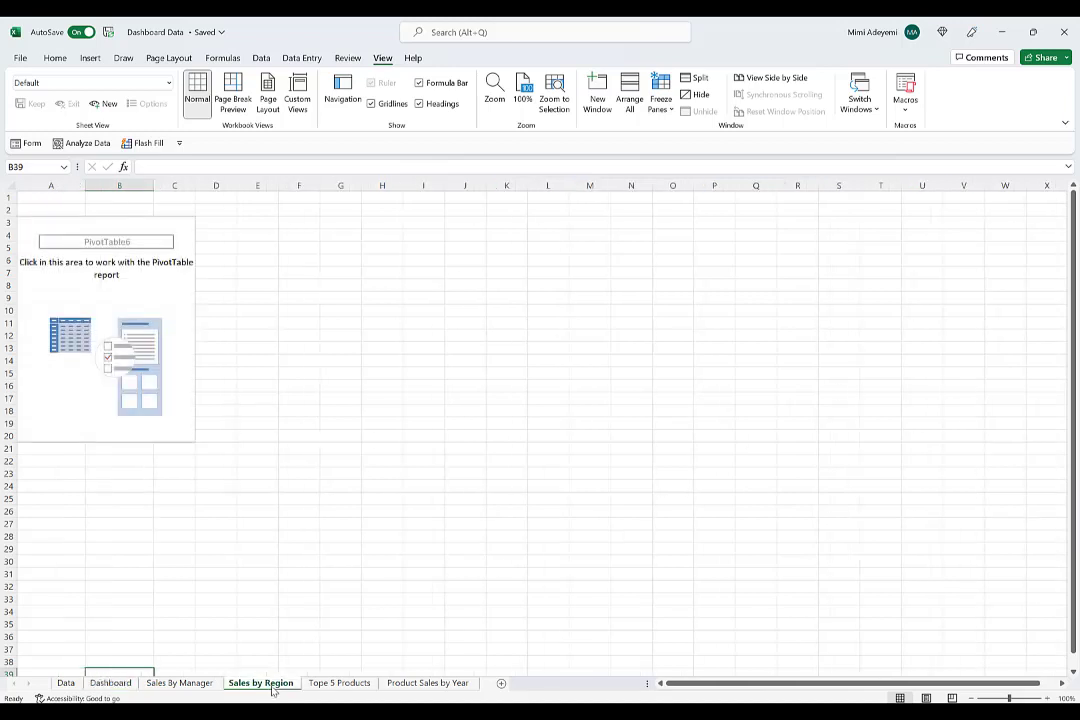
{"action": "left_click", "coordinate": [340, 683]}
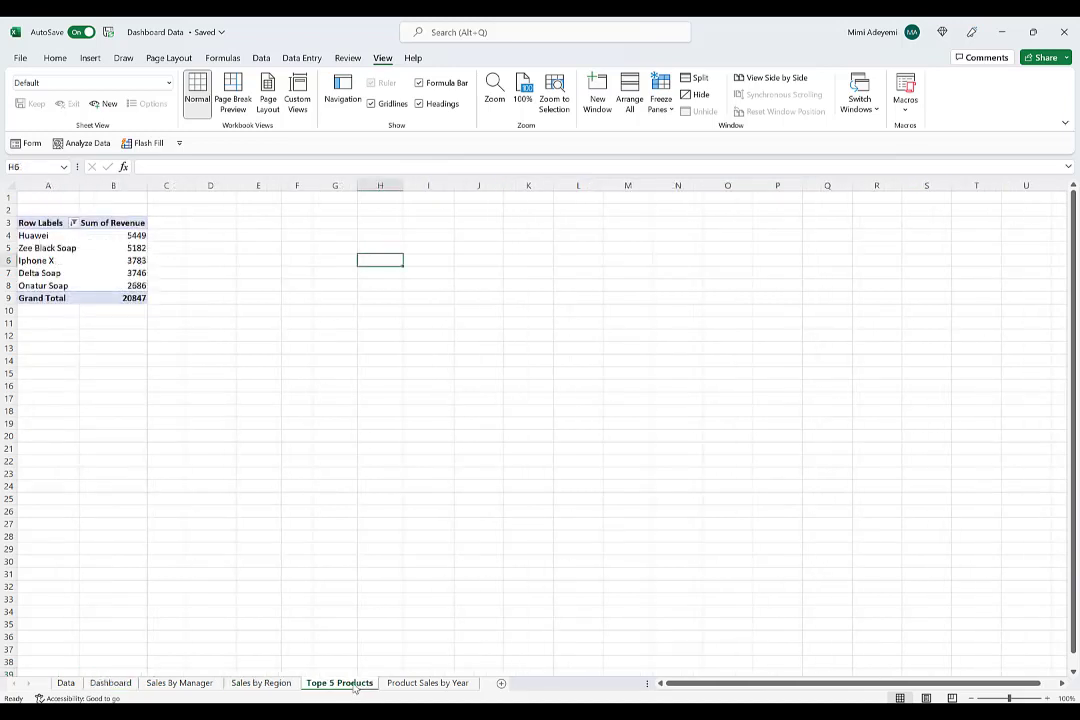
Remove the row, column and Sum of Units fields from the PivotTable on the Product Sales by Year sheet
{"action": "left_click", "coordinate": [415, 684]}
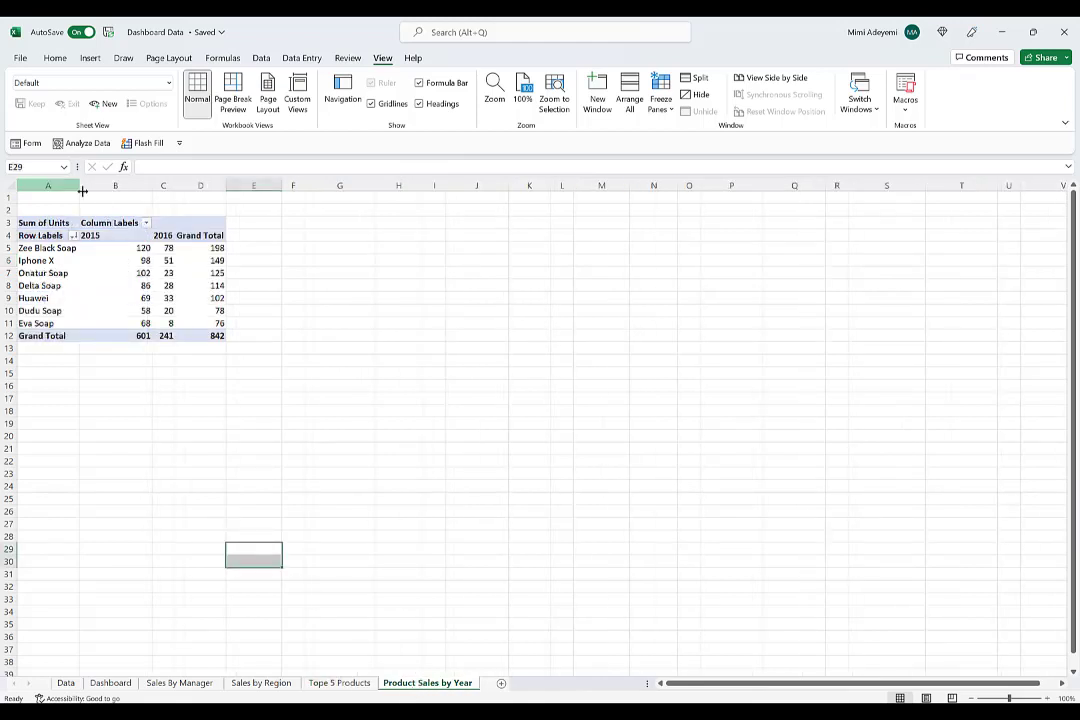
{"action": "left_click", "coordinate": [130, 248]}
{"action": "left_click_drag", "start_coordinate": [882, 591], "coordinate": [798, 580]}
{"action": "left_click_drag", "start_coordinate": [980, 500], "coordinate": [825, 418]}
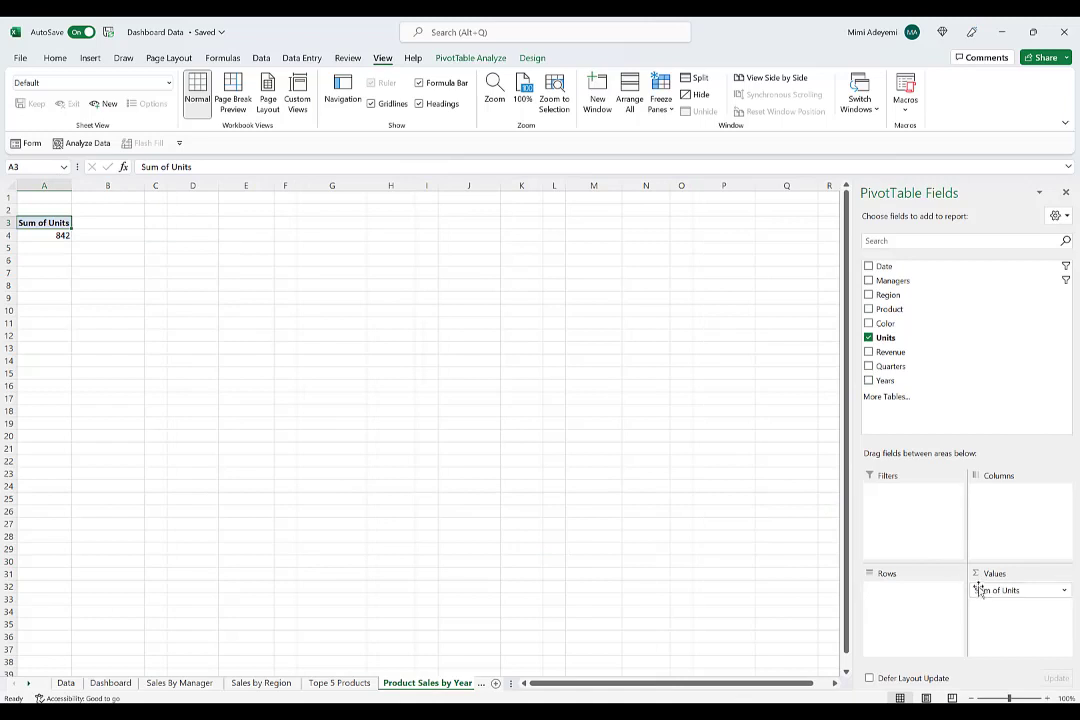
{"action": "left_click_drag", "start_coordinate": [976, 590], "coordinate": [420, 620]}
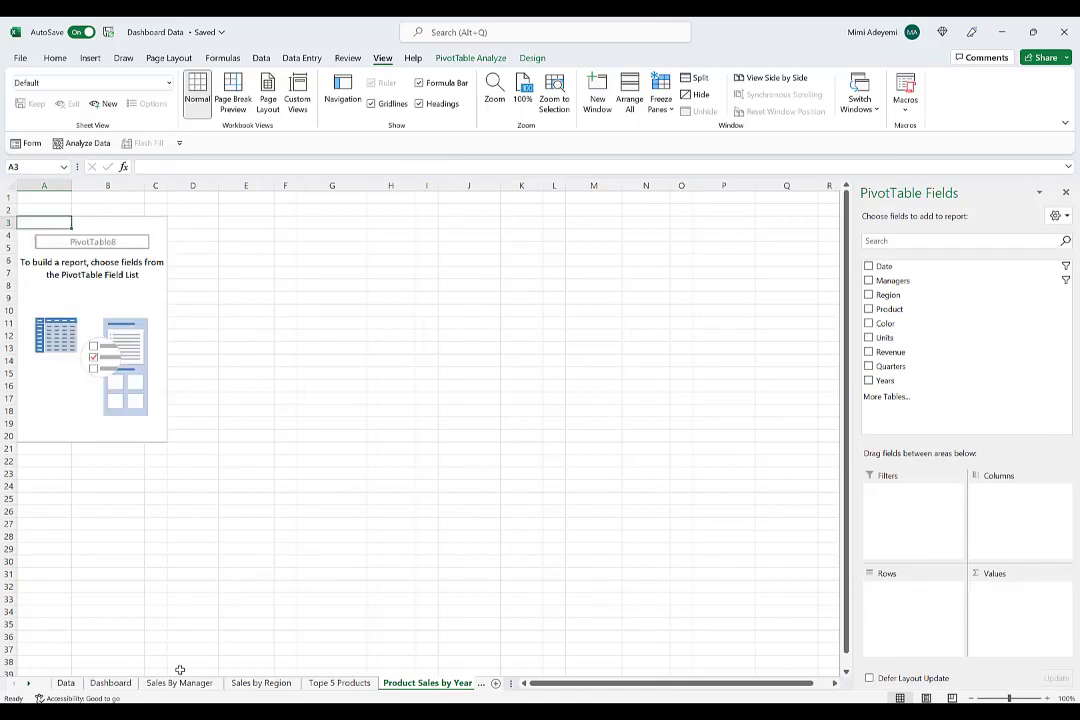
Remove the Product and Sum of Revenue fields from the PivotTable on the Tope 5 Products sheet
{"action": "left_click", "coordinate": [330, 682]}
{"action": "left_click_drag", "start_coordinate": [128, 260], "coordinate": [15, 260]}
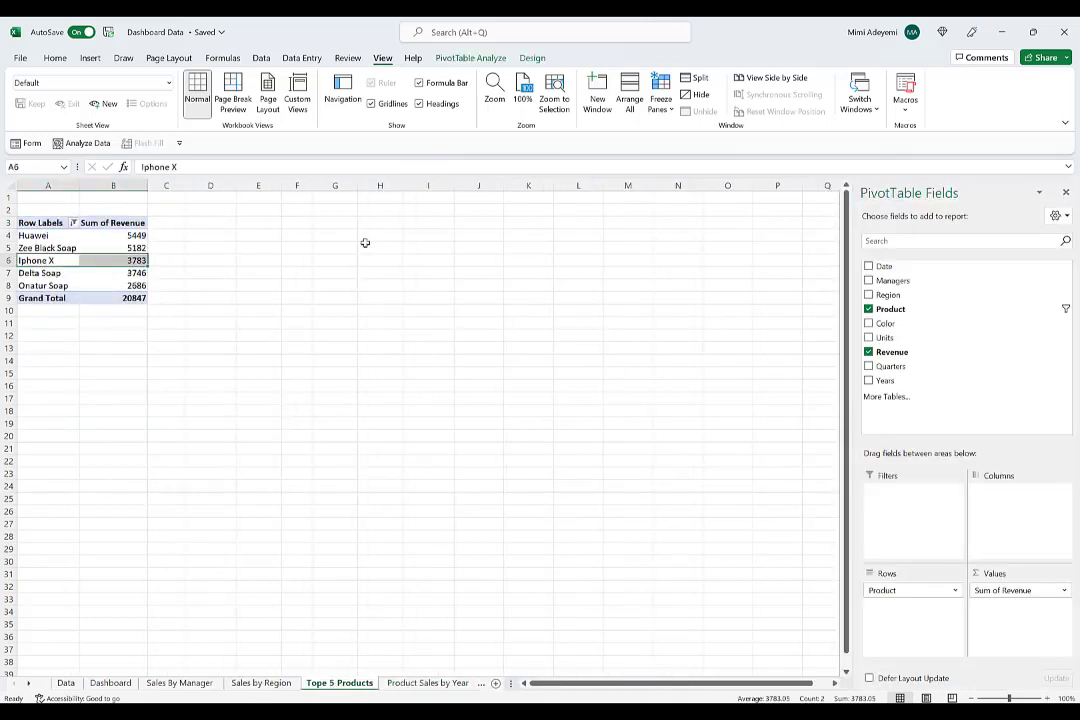
{"action": "left_click_drag", "start_coordinate": [928, 600], "coordinate": [364, 581]}
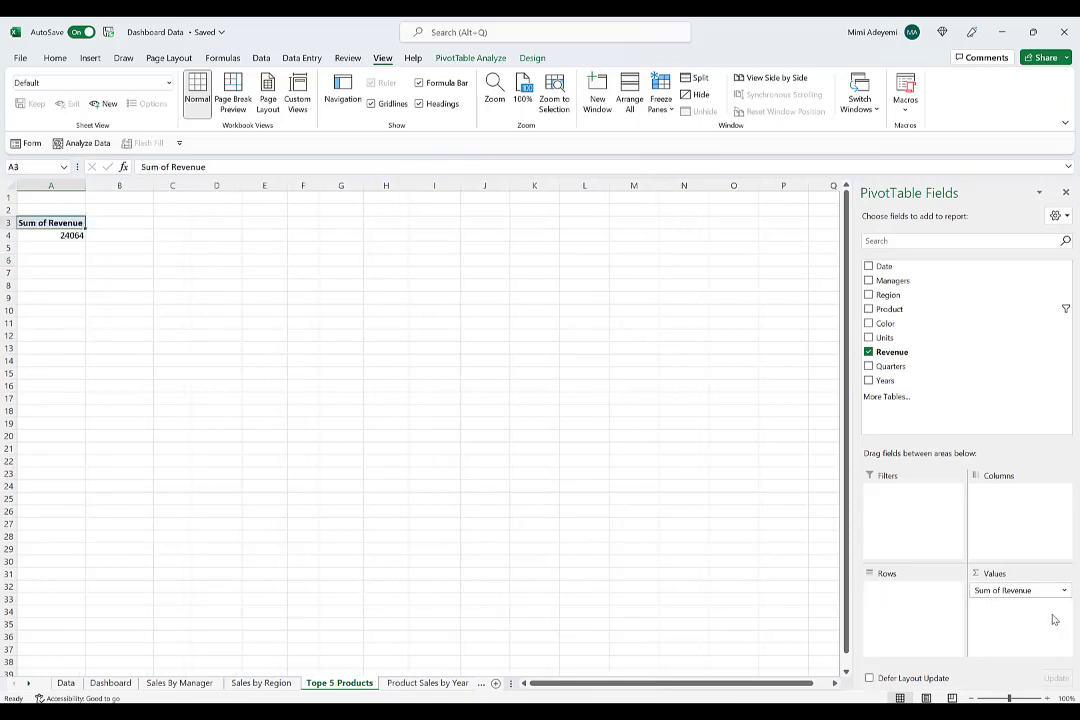
{"action": "left_click_drag", "start_coordinate": [1022, 593], "coordinate": [504, 595]}
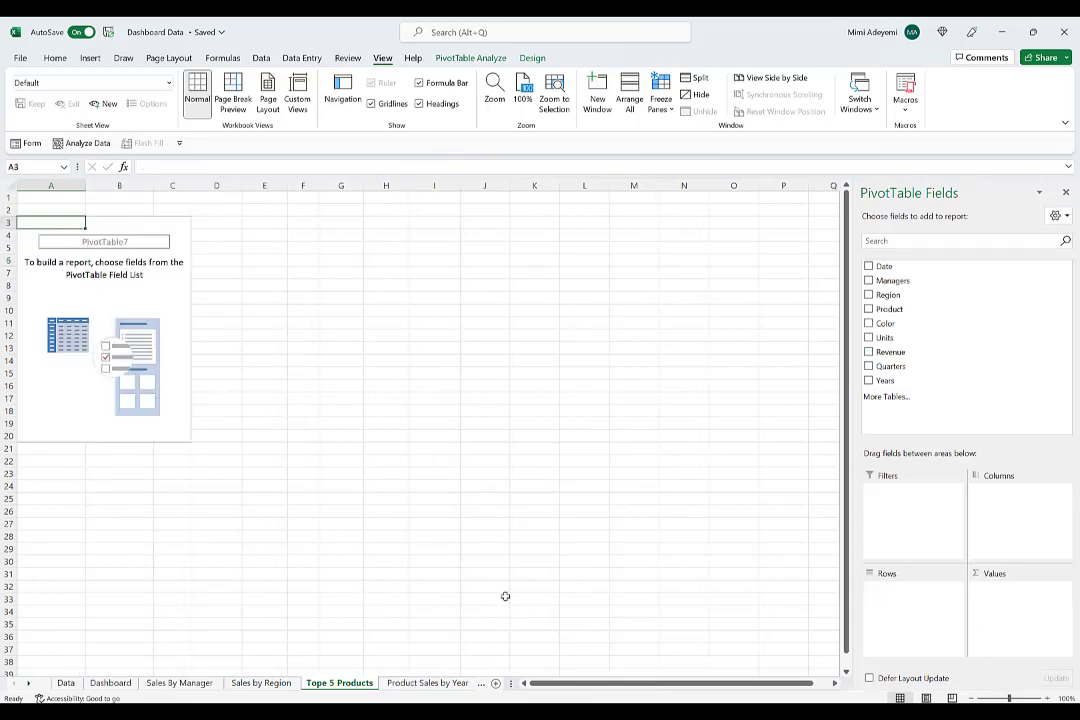
Hide the gridlines on the Dashboard sheet
{"action": "left_click", "coordinate": [66, 683]}
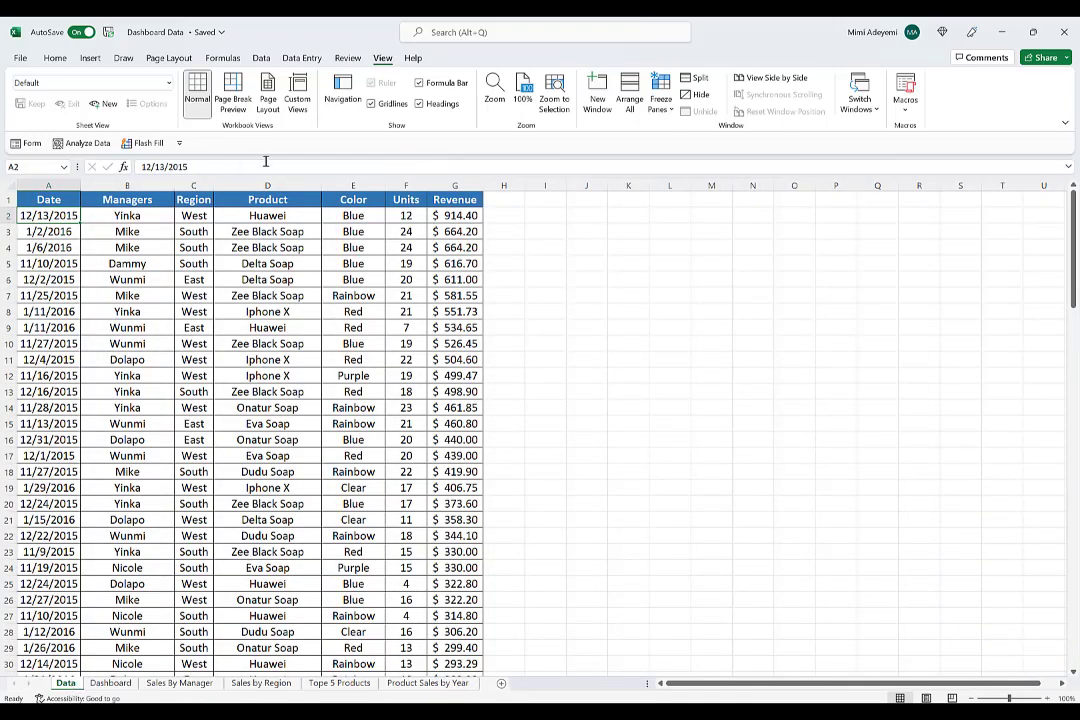
{"action": "left_click", "coordinate": [110, 683]}
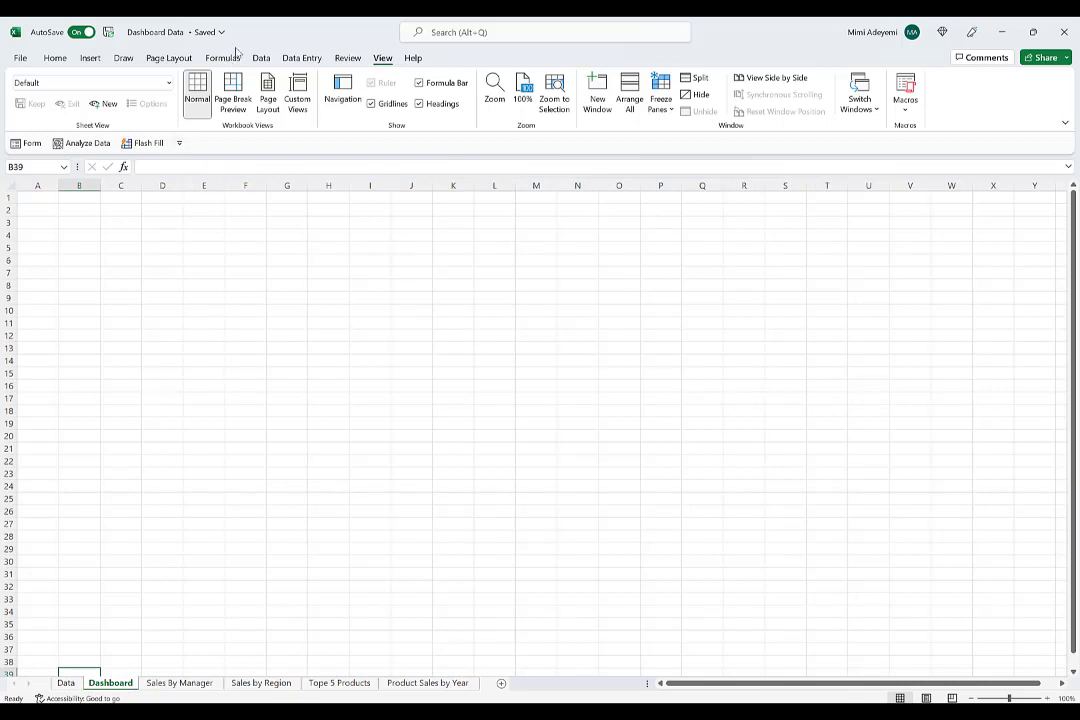
{"action": "key", "text": "alt+Tab"}
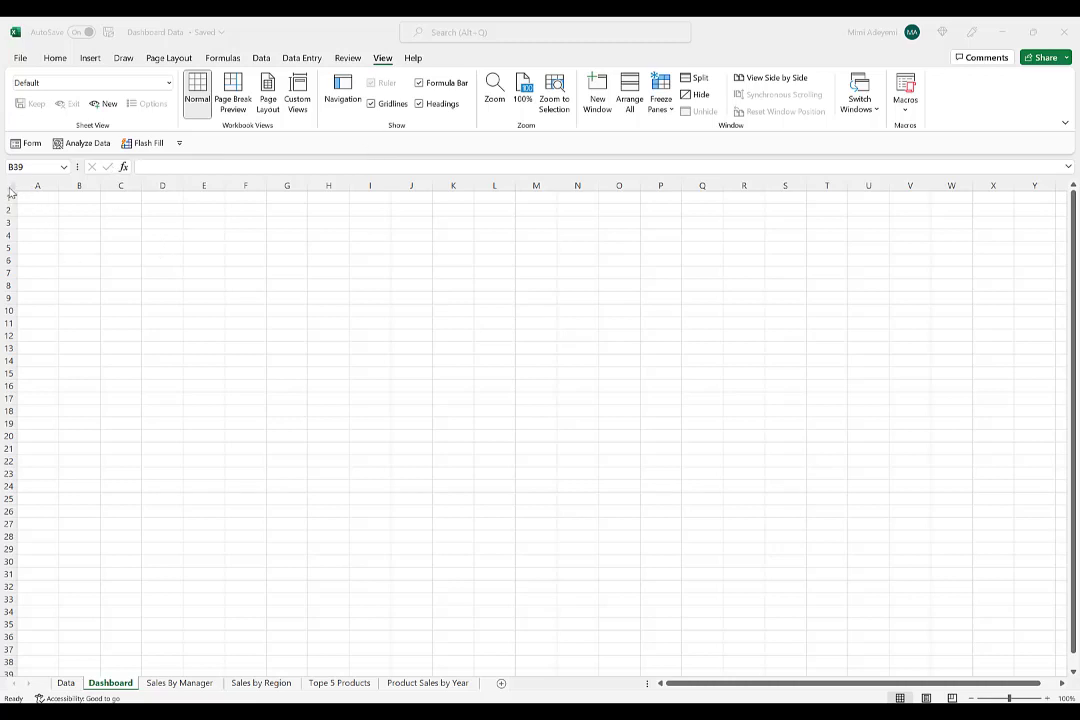
{"action": "left_click", "coordinate": [385, 63]}
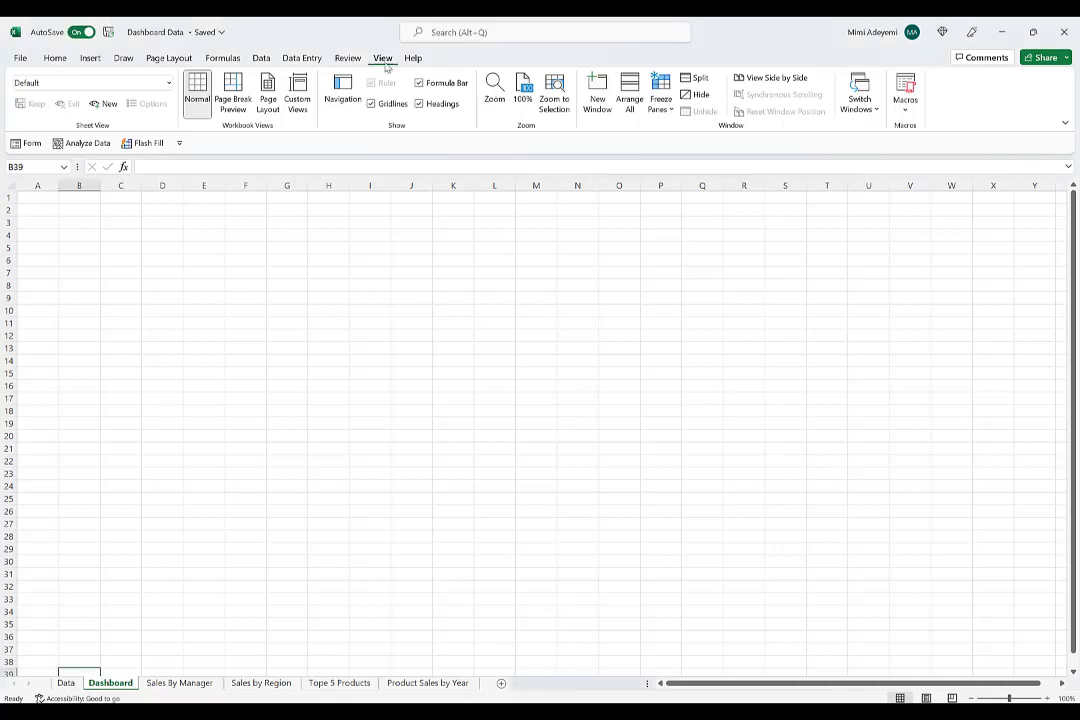
{"action": "left_click", "coordinate": [57, 62]}
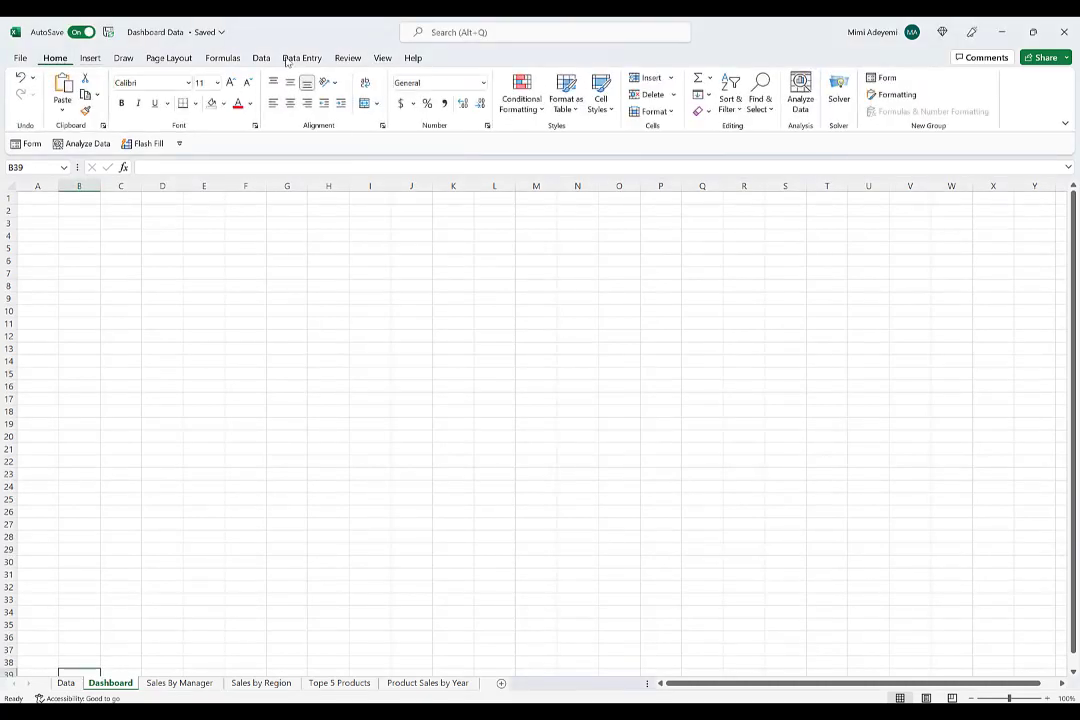
{"action": "left_click", "coordinate": [383, 58]}
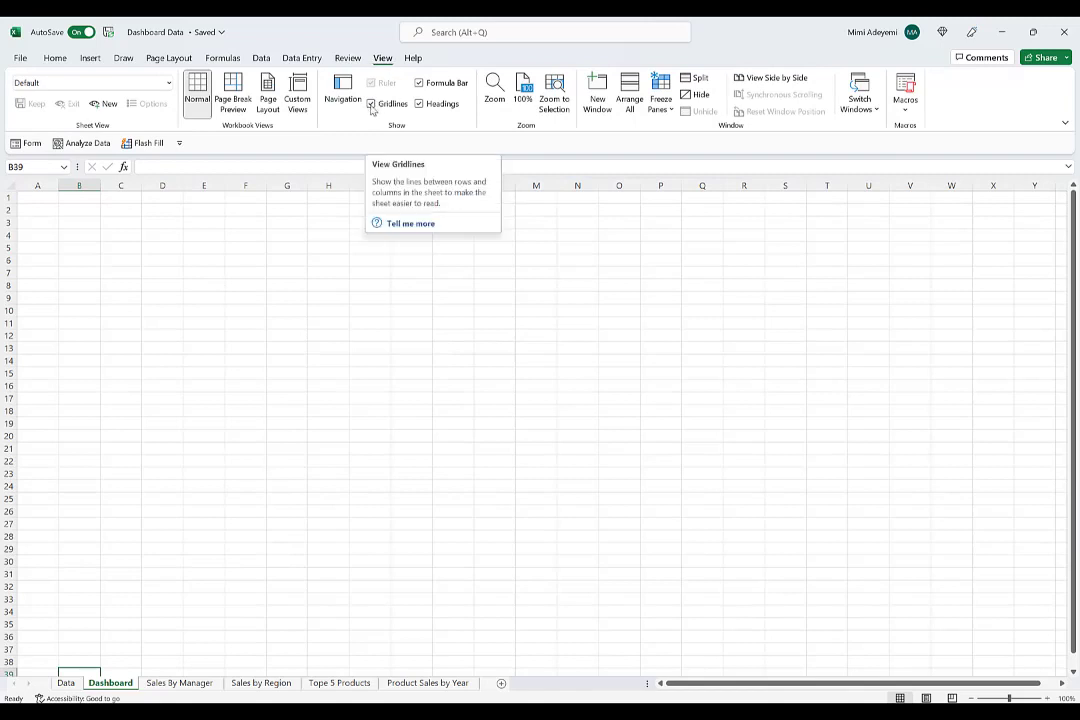
{"action": "left_click", "coordinate": [371, 104]}
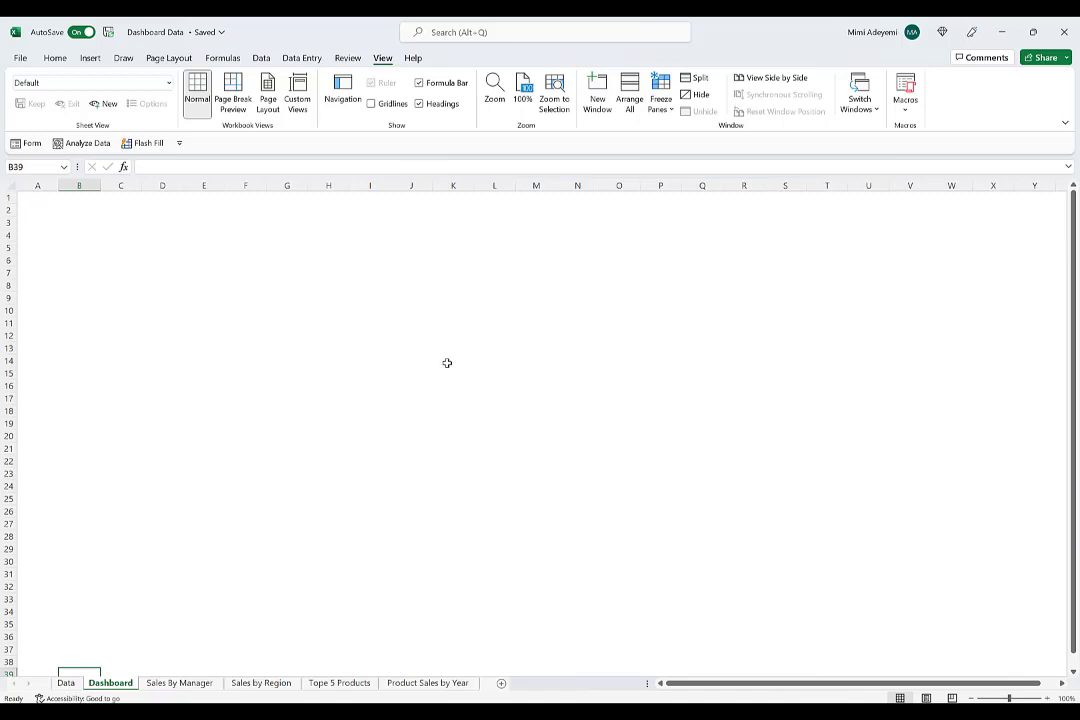
Fill all cells of the Dashboard sheet with a light gray theme color
{"action": "left_click", "coordinate": [8, 186]}
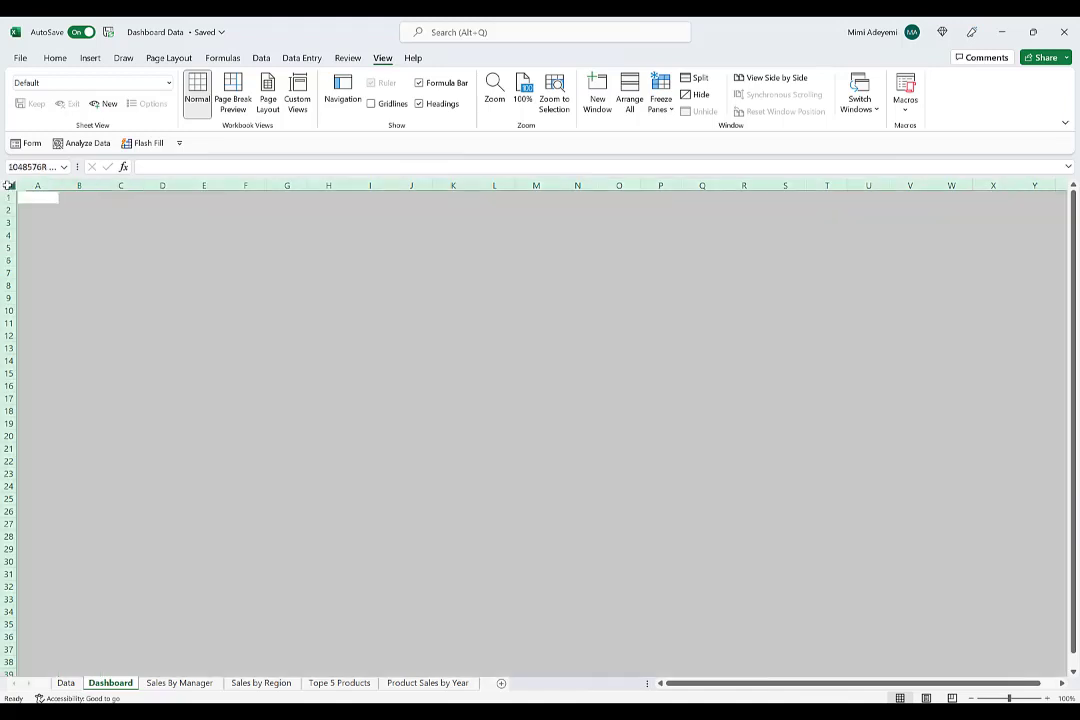
{"action": "left_click", "coordinate": [55, 58]}
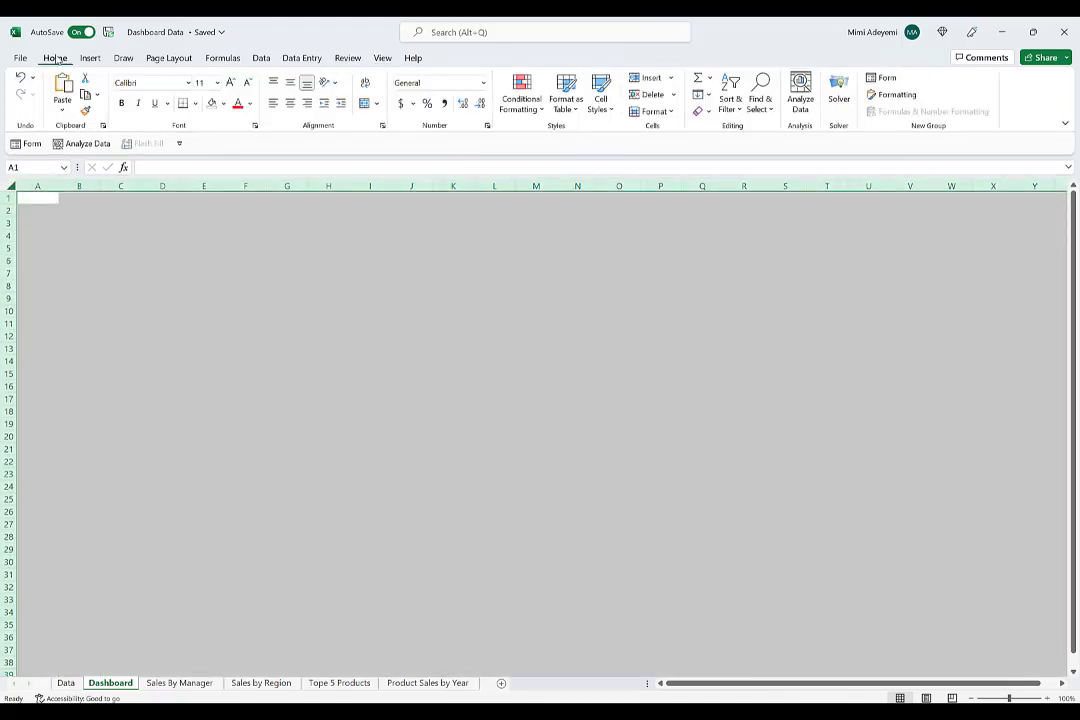
{"action": "left_click", "coordinate": [224, 103]}
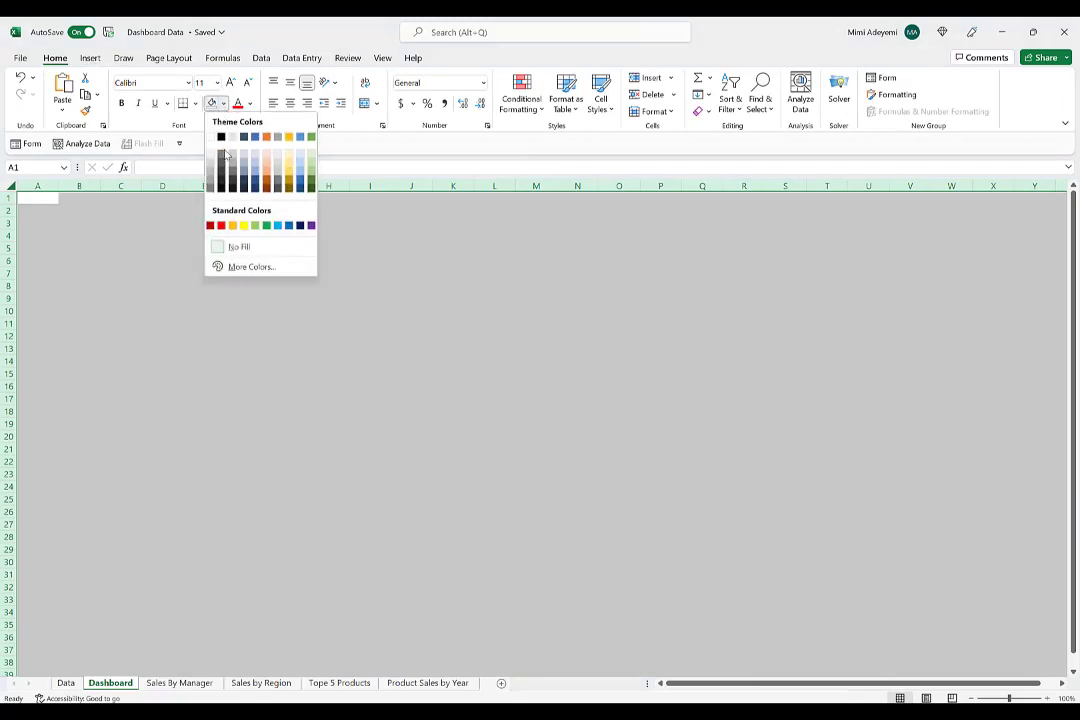
{"action": "left_click", "coordinate": [210, 165]}
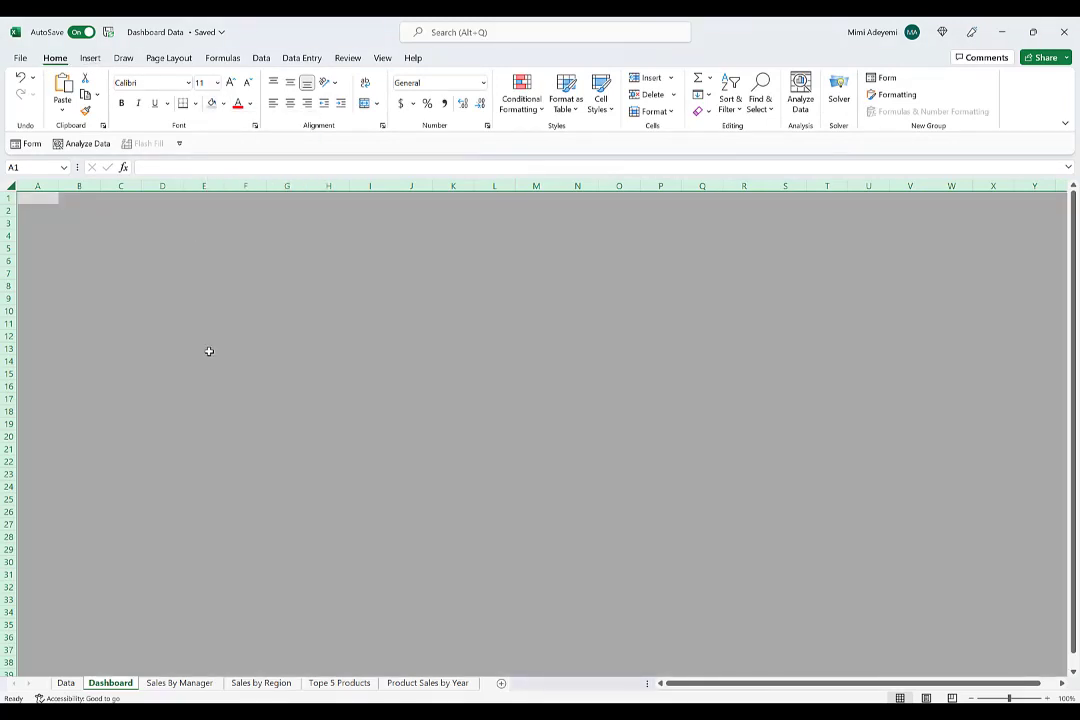
{"action": "left_click", "coordinate": [218, 361]}
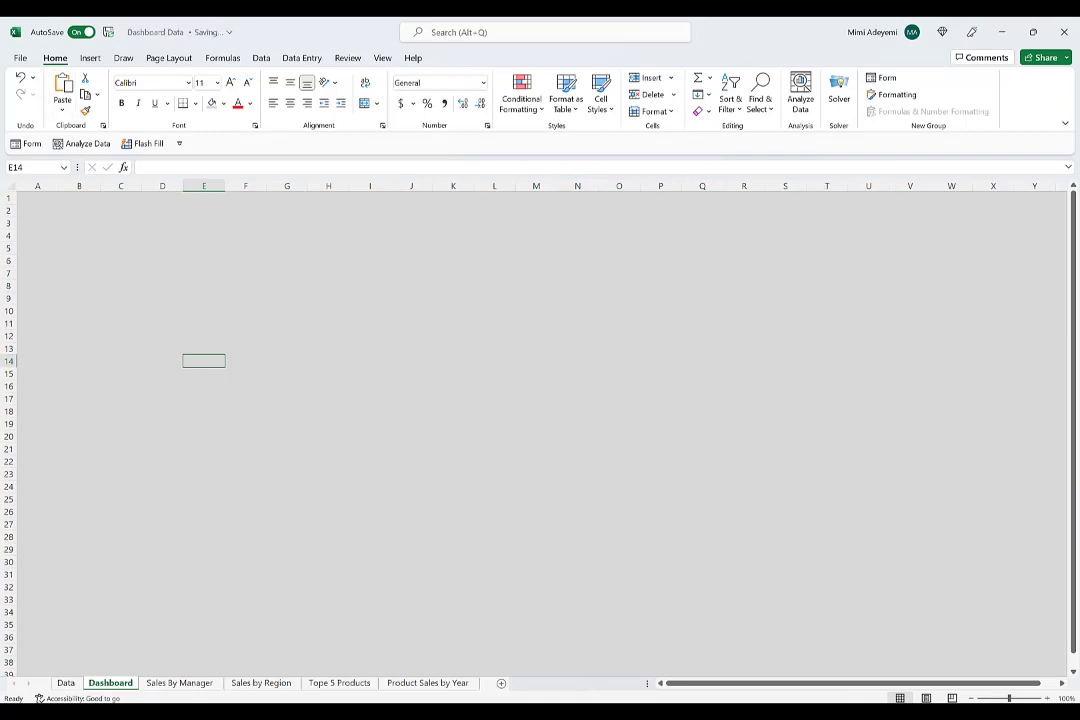
Draw a rectangle banner about 1.03" high and 16.99" wide across the Dashboard sheet's first rows and enter the text "Sales Overview"
{"action": "left_click", "coordinate": [90, 57]}
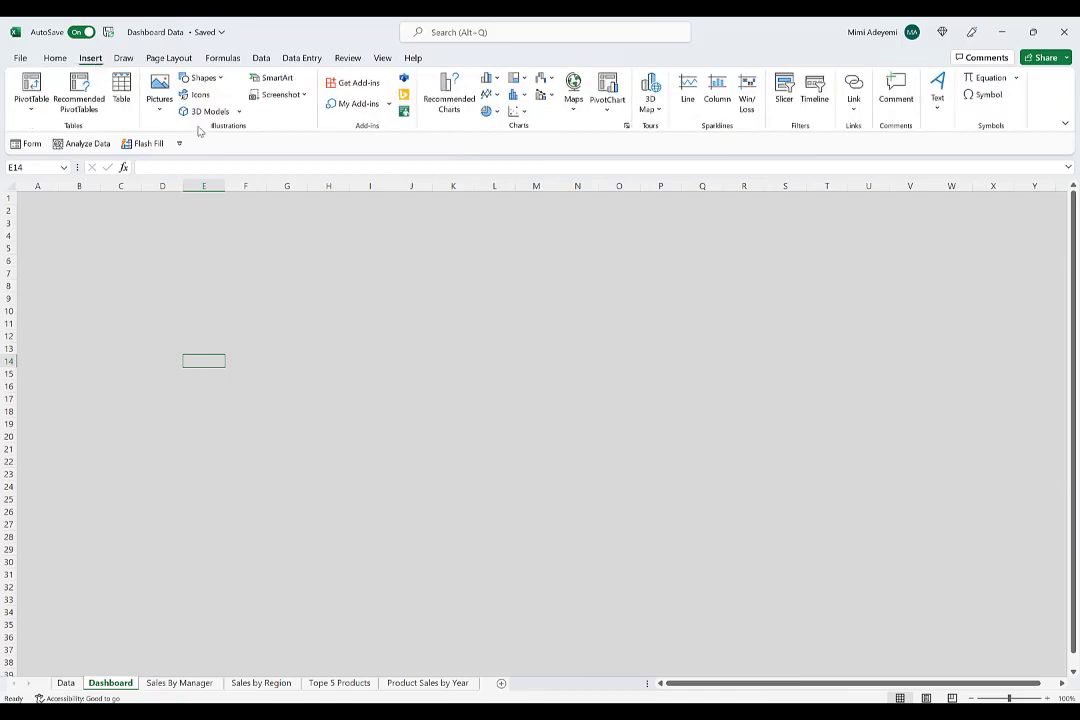
{"action": "left_click", "coordinate": [189, 80]}
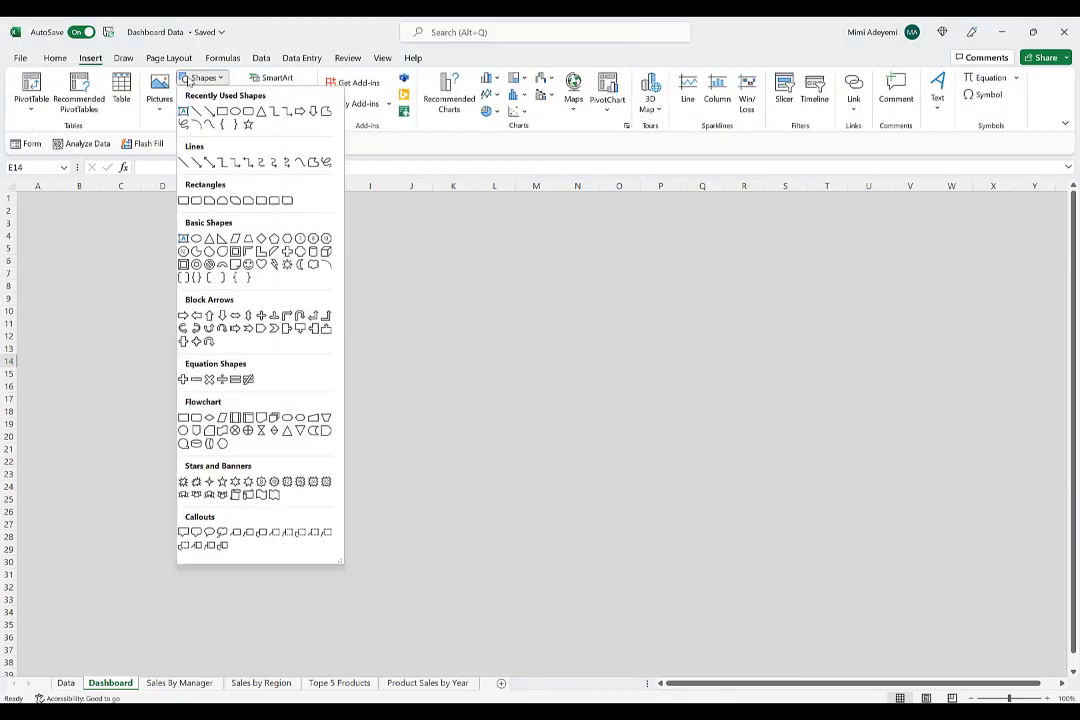
{"action": "left_click", "coordinate": [221, 111]}
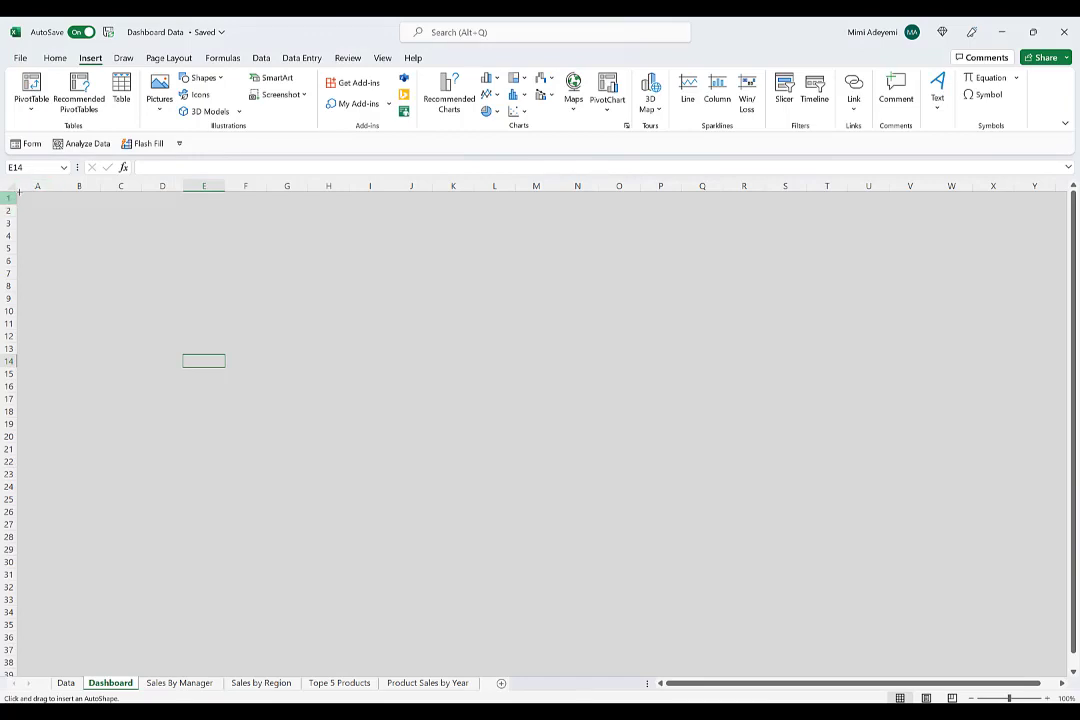
{"action": "mouse_move", "coordinate": [18, 193]}
{"action": "left_mouse_down"}
{"action": "mouse_move", "coordinate": [1075, 300]}
{"action": "mouse_move", "coordinate": [1077, 259]}
{"action": "left_mouse_up"}
{"action": "left_click", "coordinate": [215, 396]}
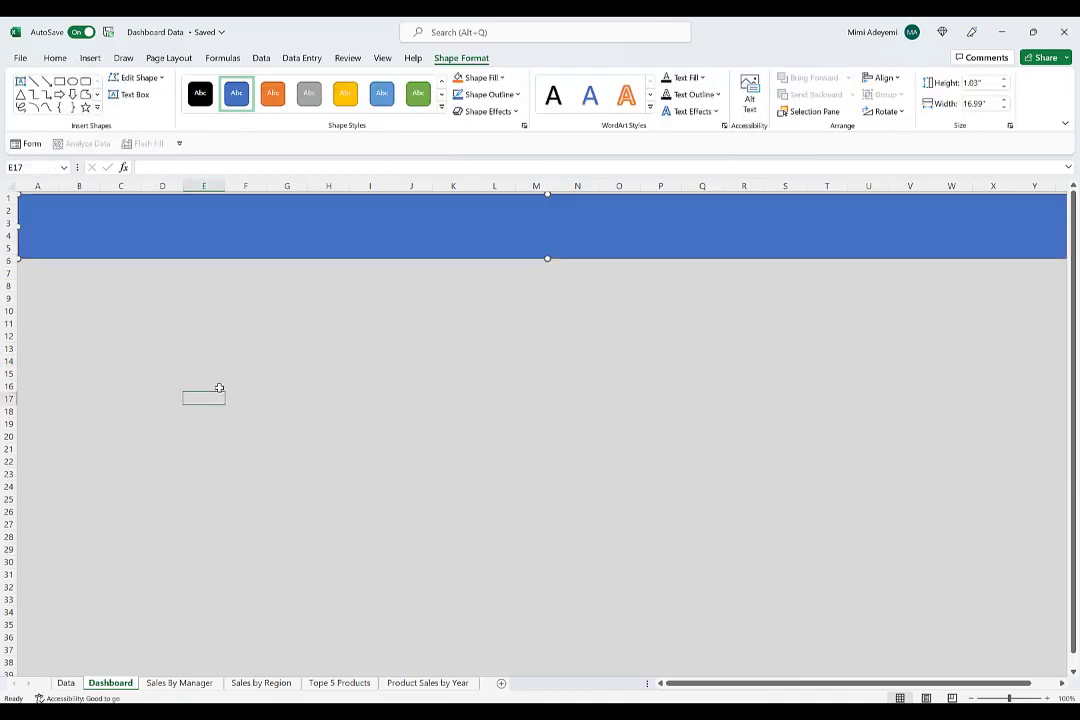
{"action": "left_click", "coordinate": [427, 219]}
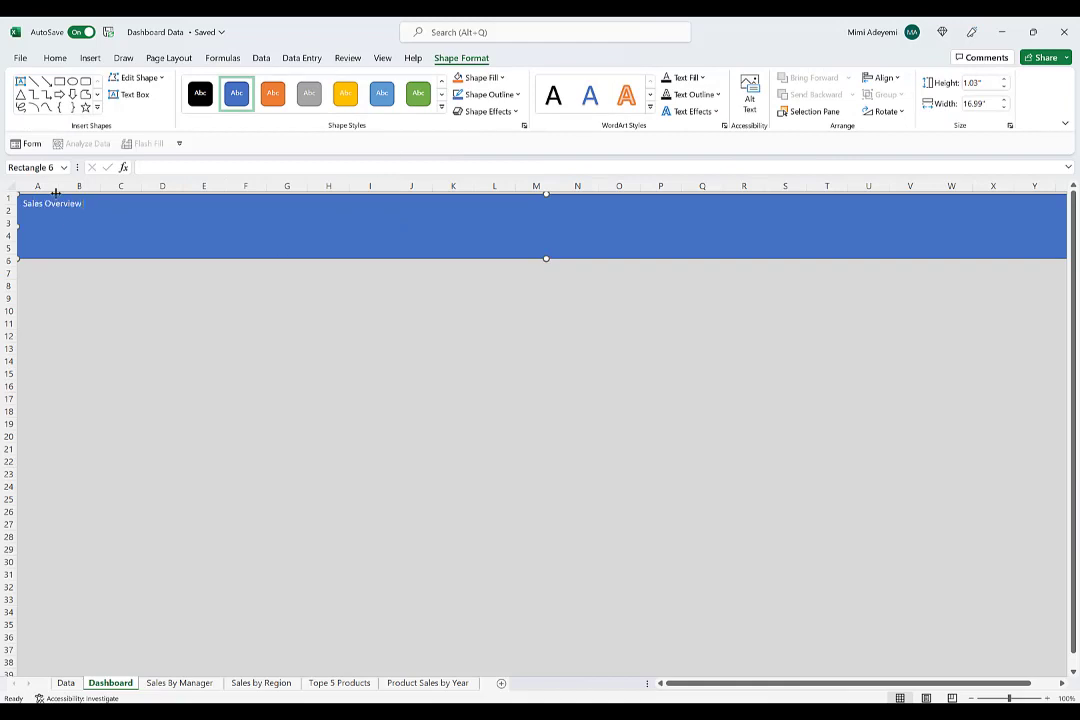
Format the "Sales Overview" banner text as 44 pt, horizontally centered and bold
{"action": "left_click_drag", "start_coordinate": [33, 203], "coordinate": [182, 213]}
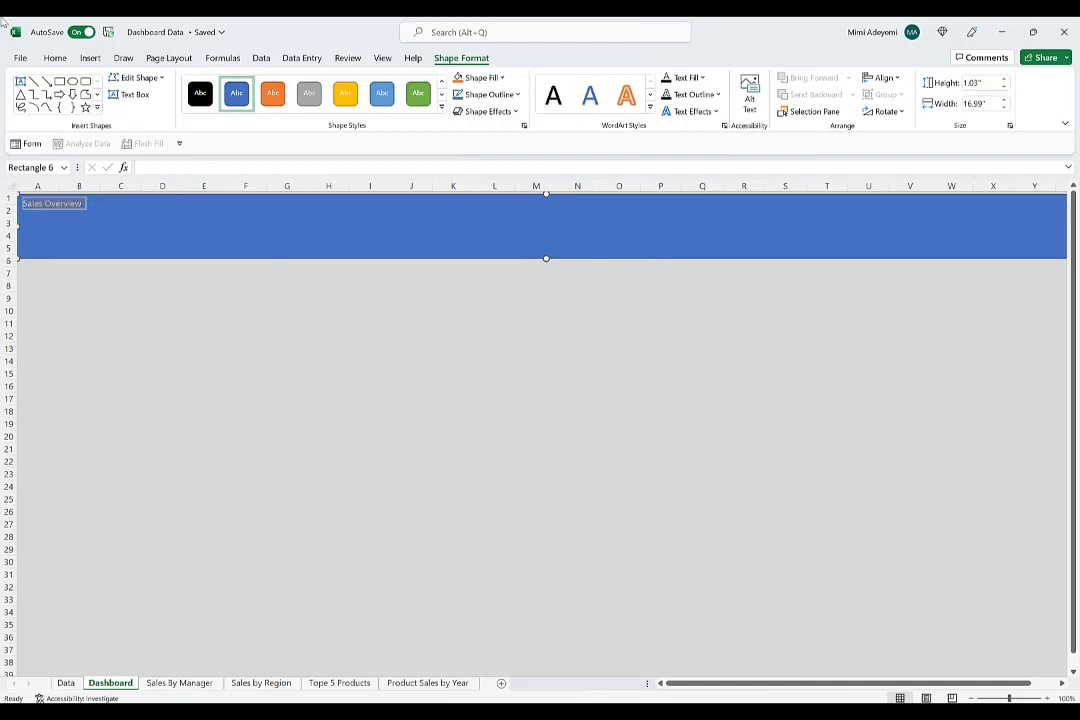
{"action": "left_click", "coordinate": [50, 58]}
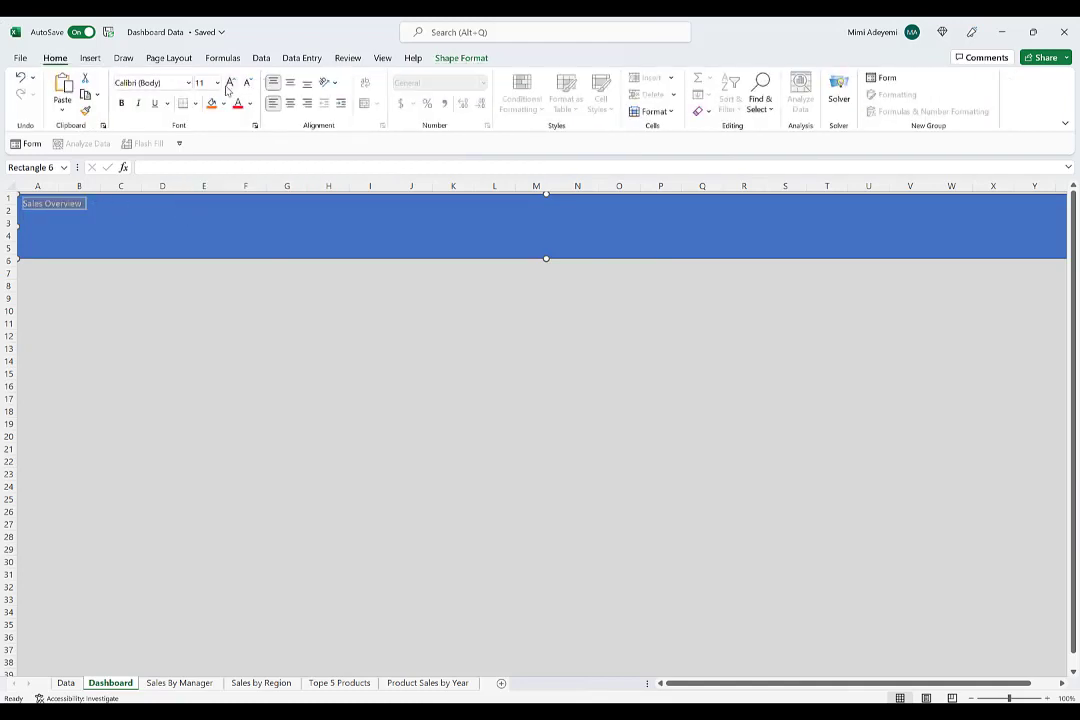
{"action": "left_click", "coordinate": [228, 86]}
{"action": "left_click", "coordinate": [228, 86]}
{"action": "left_click", "coordinate": [228, 86]}
{"action": "left_click", "coordinate": [228, 86]}
{"action": "left_click", "coordinate": [228, 86]}
{"action": "left_click", "coordinate": [228, 86]}
{"action": "left_click", "coordinate": [228, 86]}
{"action": "left_click", "coordinate": [228, 86]}
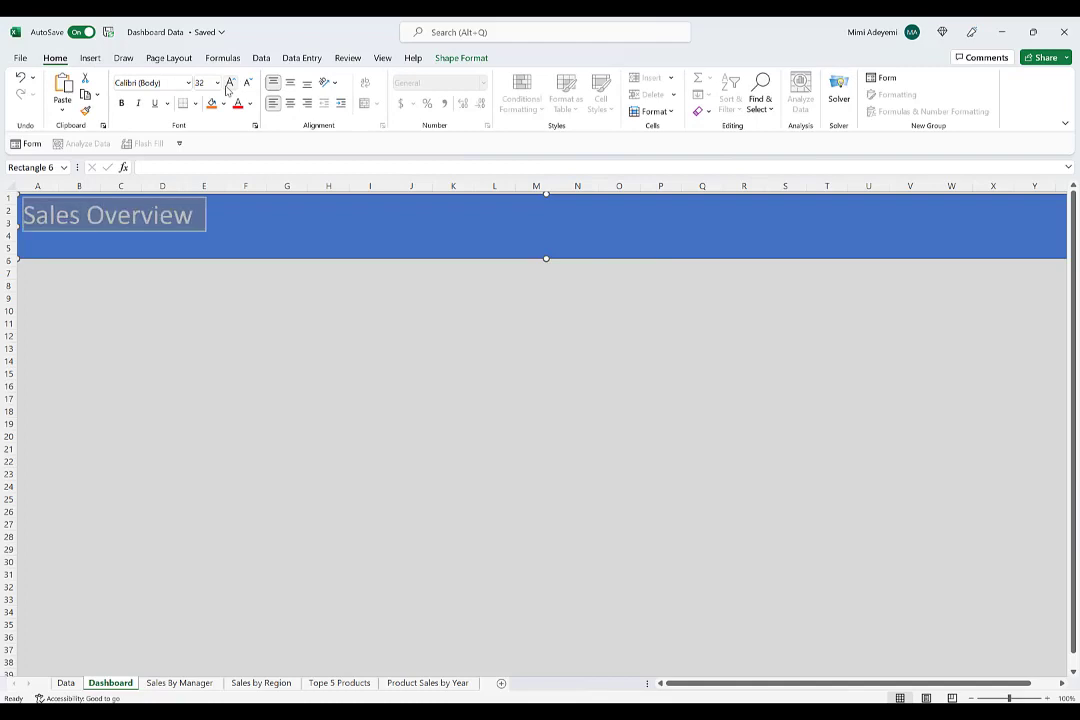
{"action": "left_click", "coordinate": [228, 86]}
{"action": "left_click", "coordinate": [228, 86]}
{"action": "left_click", "coordinate": [228, 86]}
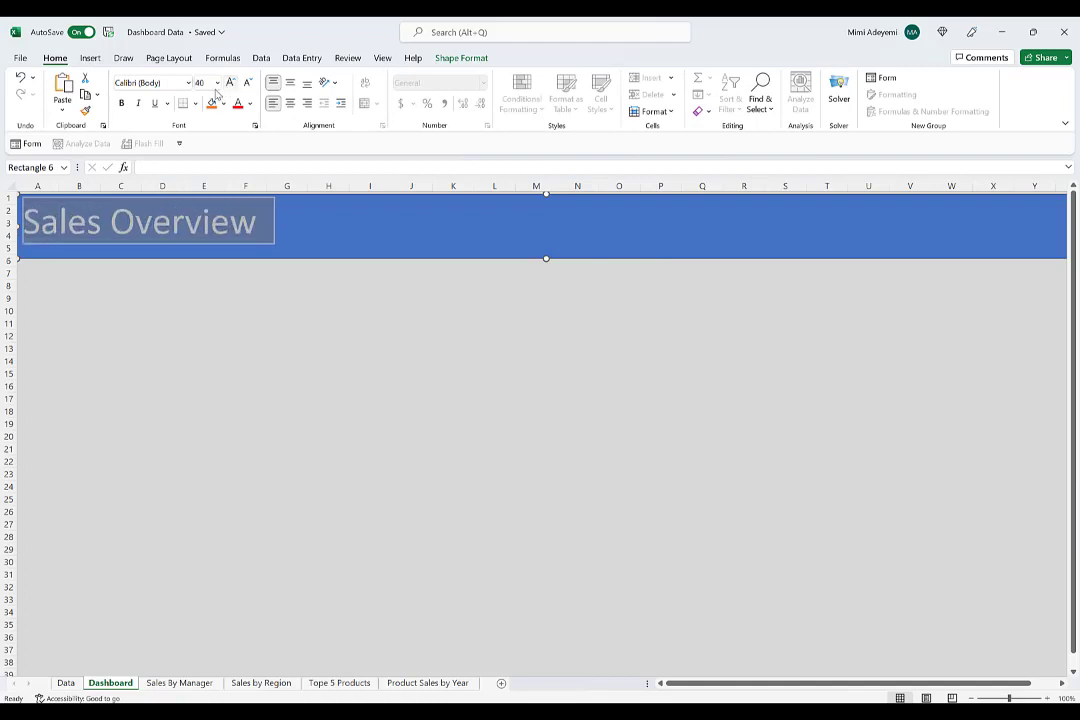
{"action": "left_click", "coordinate": [296, 104]}
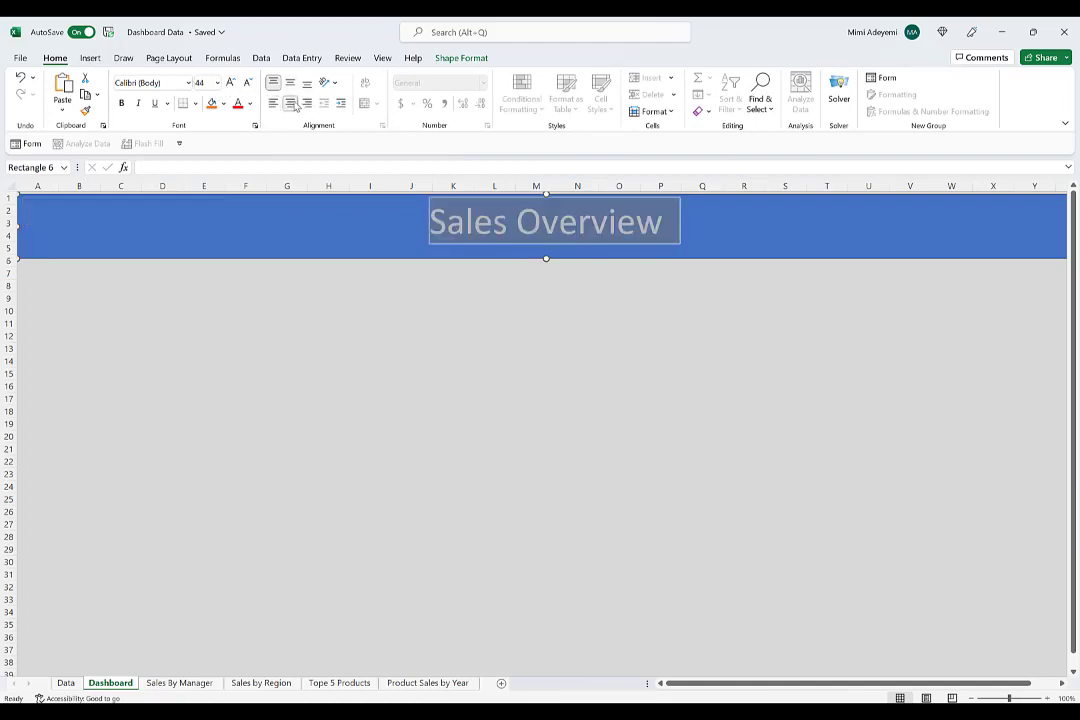
{"action": "left_click", "coordinate": [122, 104]}
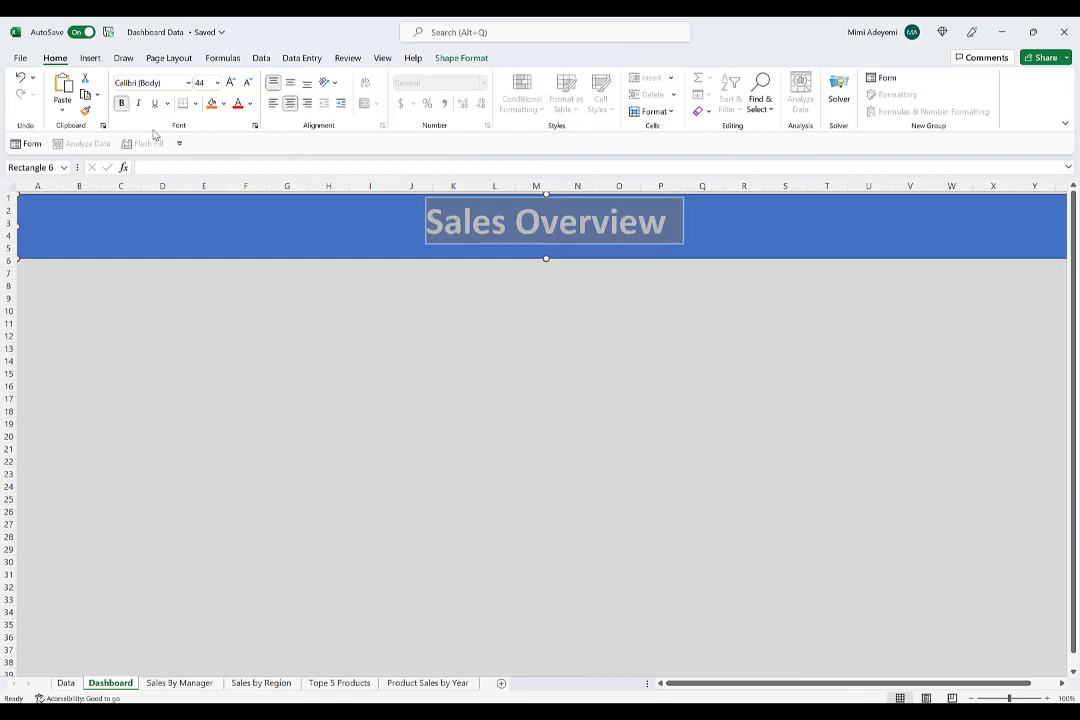
Reduce the banner's height slightly so its lower edge sits at the end of row 5
{"action": "left_click_drag", "start_coordinate": [470, 352], "coordinate": [480, 353]}
{"action": "left_click", "coordinate": [577, 223]}
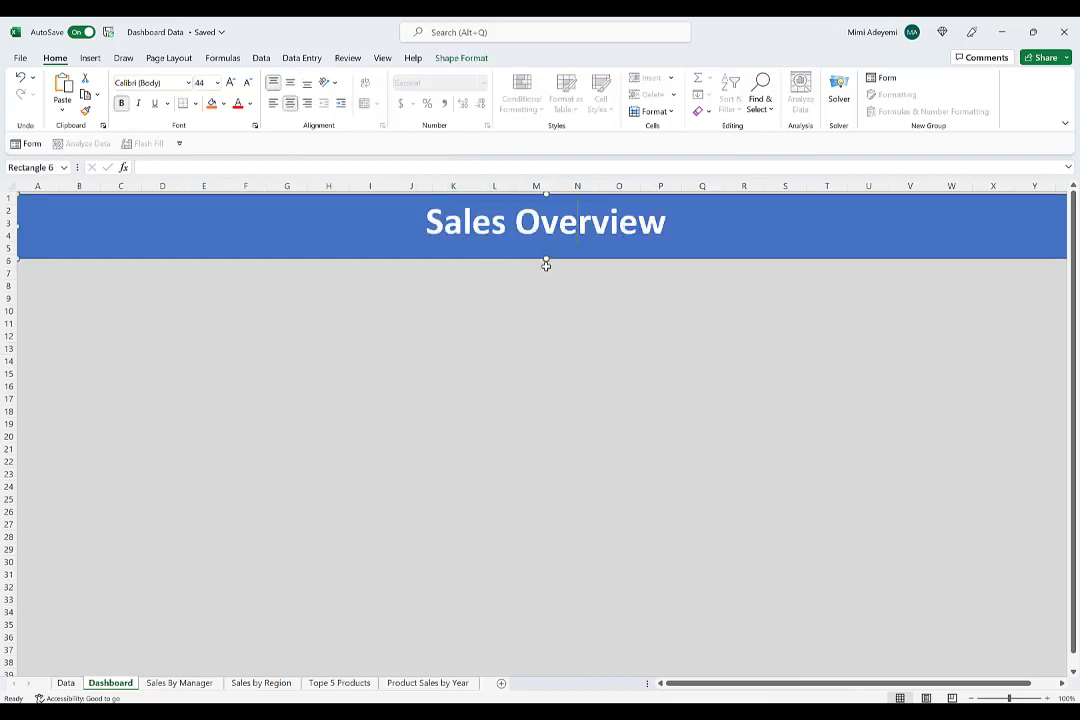
{"action": "left_click_drag", "start_coordinate": [546, 259], "coordinate": [550, 253]}
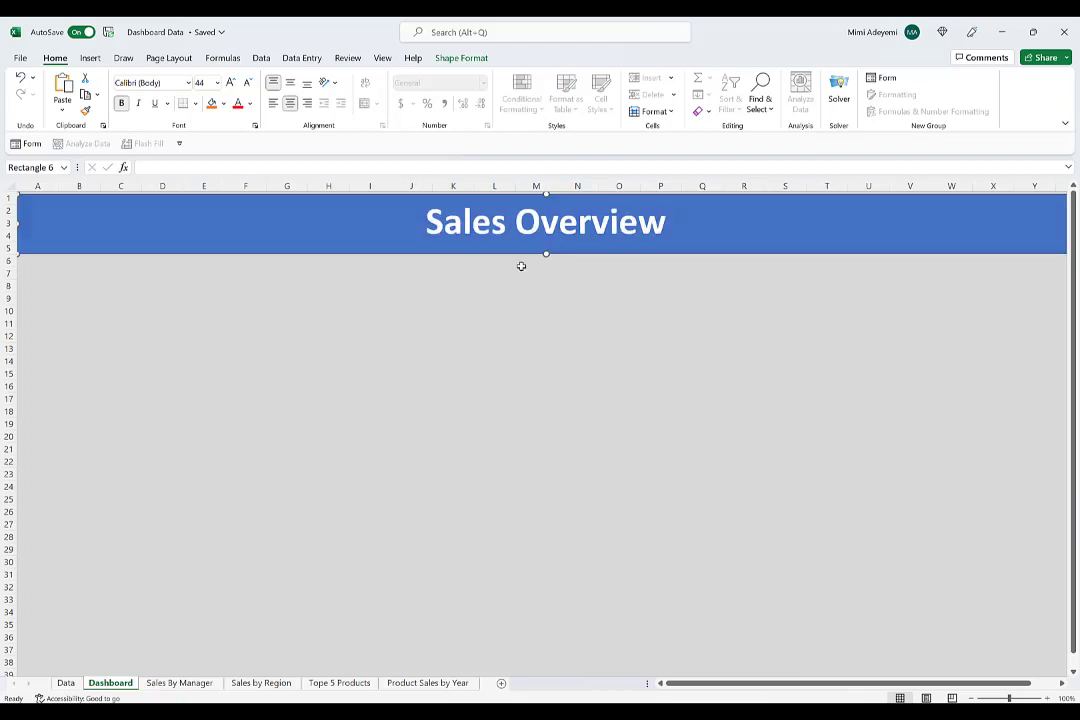
Review the empty PivotTable on the Sales By Manager sheet and the source records on the Data sheet
{"action": "left_click", "coordinate": [453, 310]}
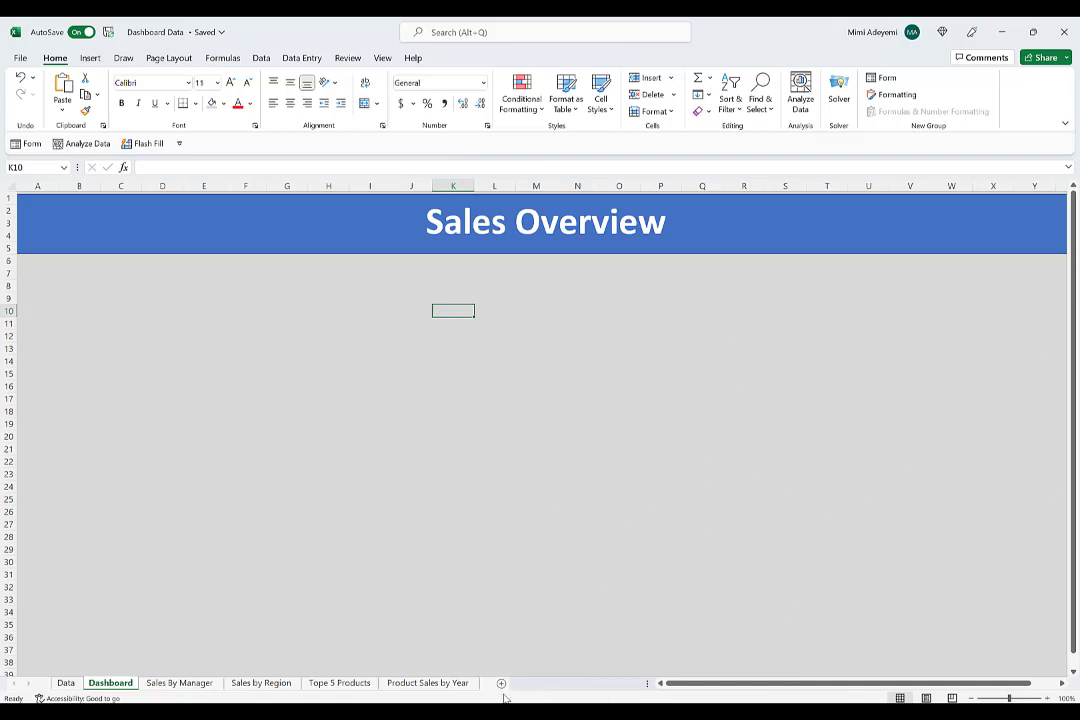
{"action": "left_click", "coordinate": [543, 699]}
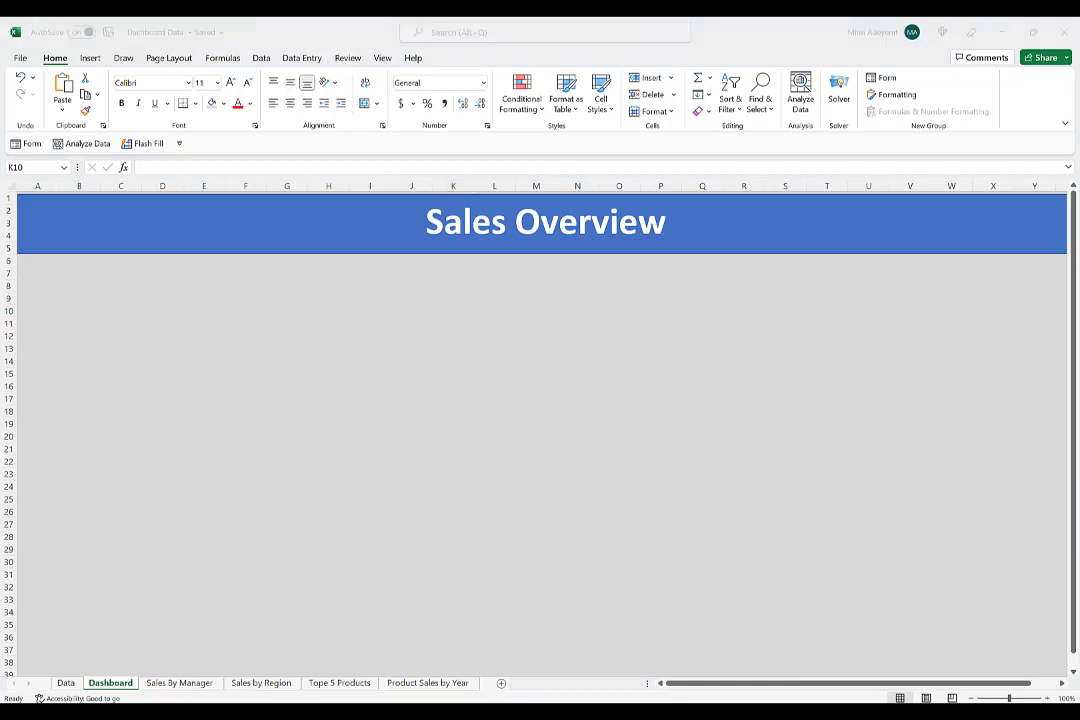
{"action": "left_click", "coordinate": [167, 684]}
{"action": "left_click", "coordinate": [167, 683]}
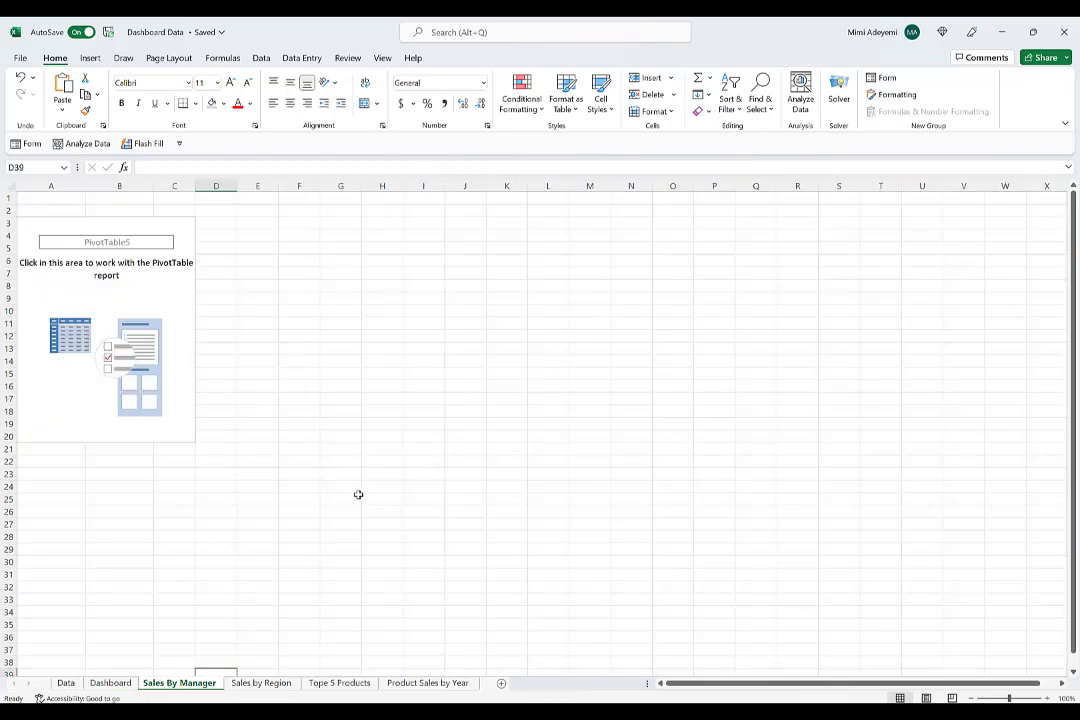
{"action": "left_click", "coordinate": [65, 683]}
{"action": "left_click", "coordinate": [80, 57]}
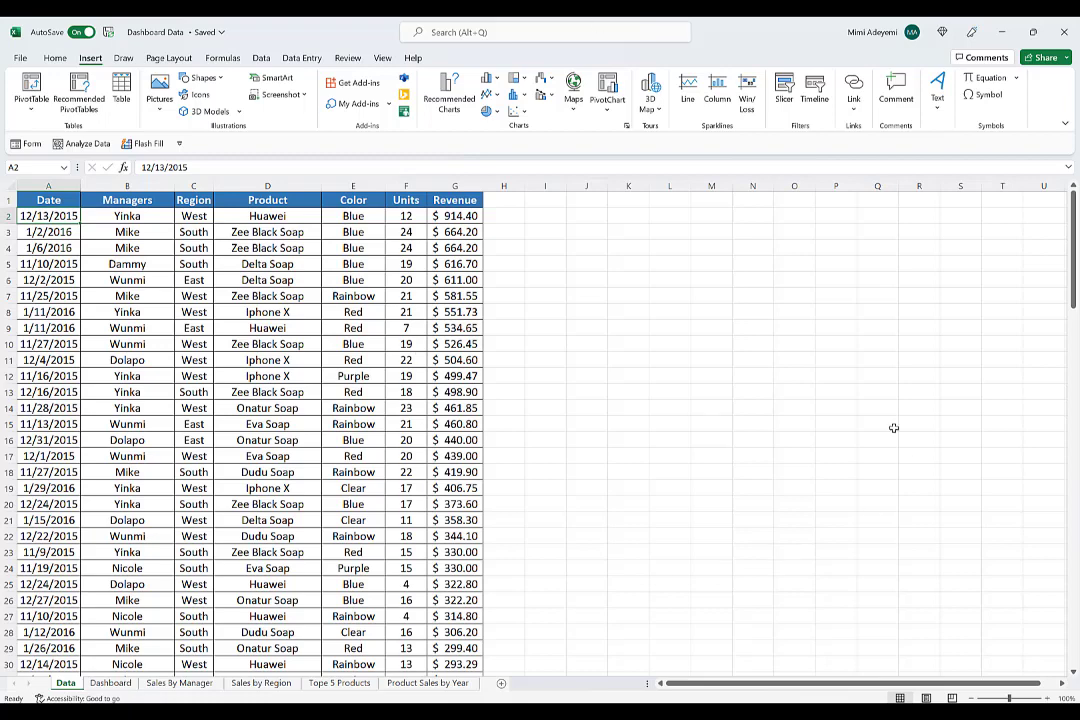
{"action": "left_click_drag", "start_coordinate": [600, 245], "coordinate": [979, 597]}
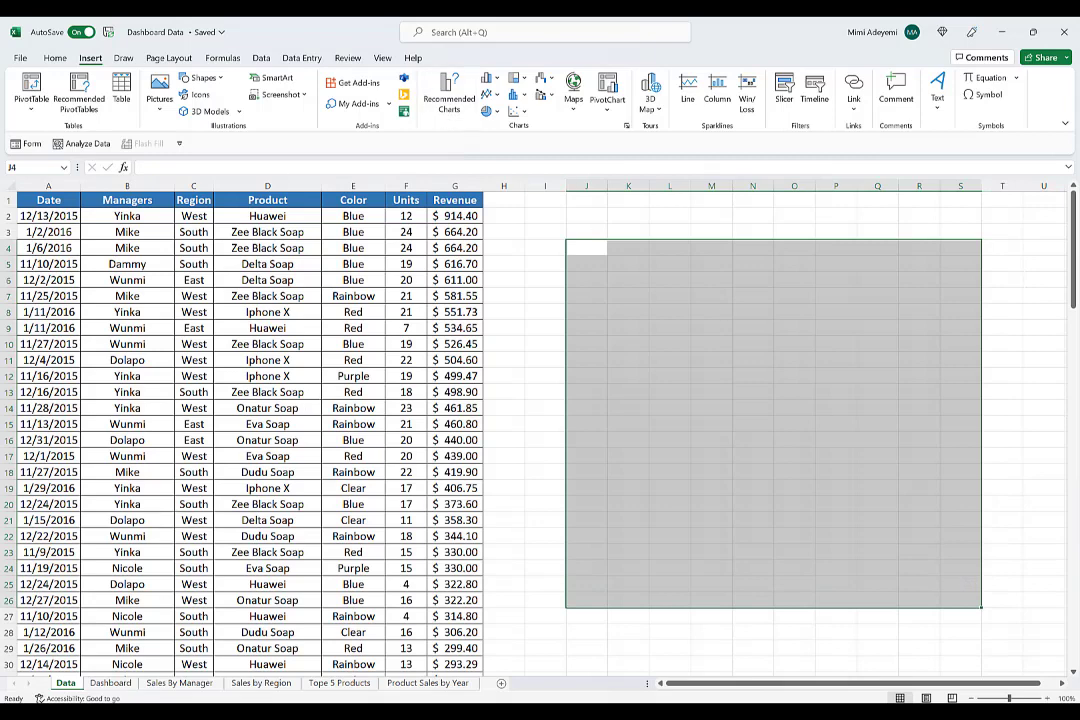
{"action": "left_click", "coordinate": [111, 683]}
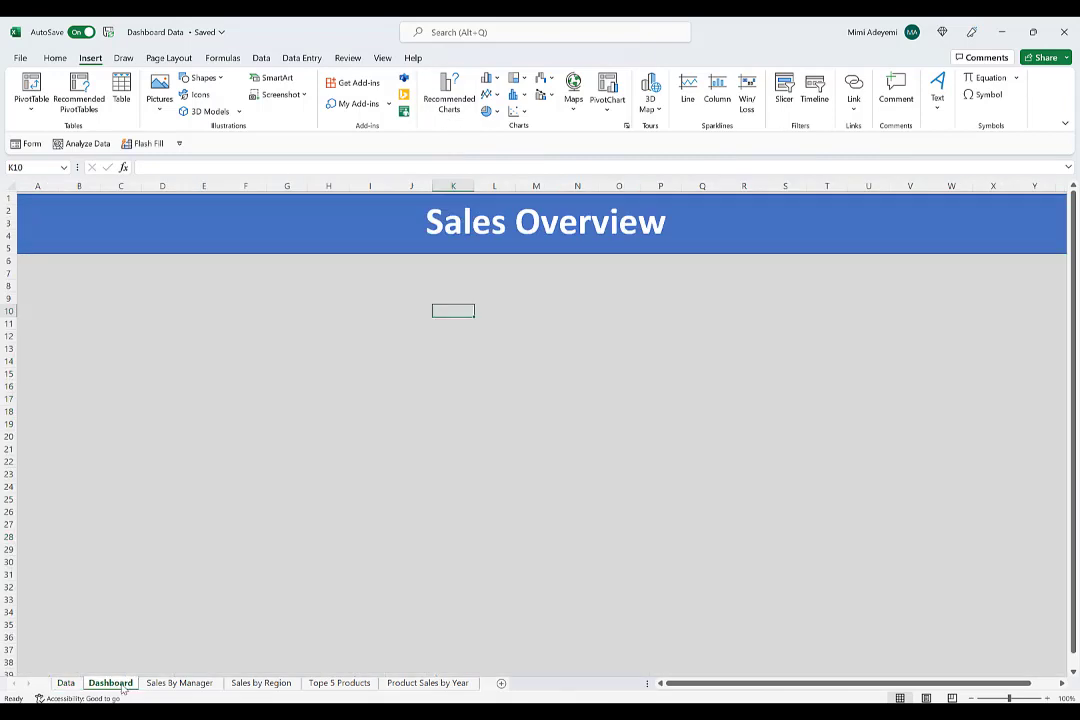
Build the PivotTable on the Sales By Manager sheet with Managers as rows and the sum of Revenue as values
{"action": "left_click", "coordinate": [177, 683]}
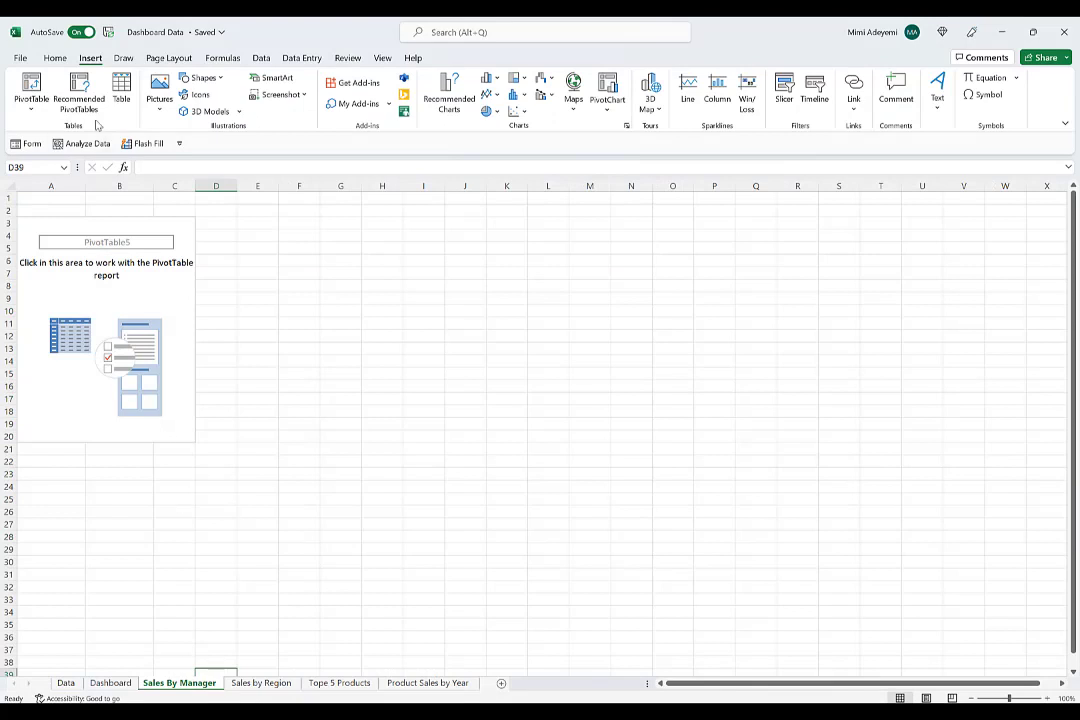
{"action": "left_click", "coordinate": [113, 298]}
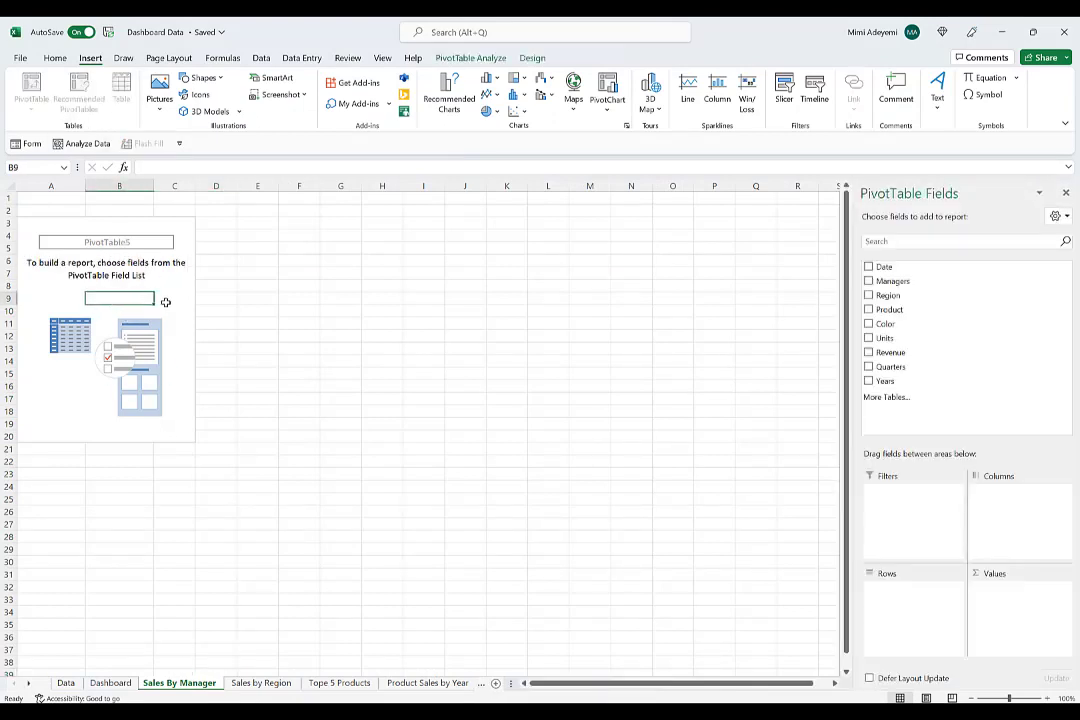
{"action": "left_click", "coordinate": [165, 310]}
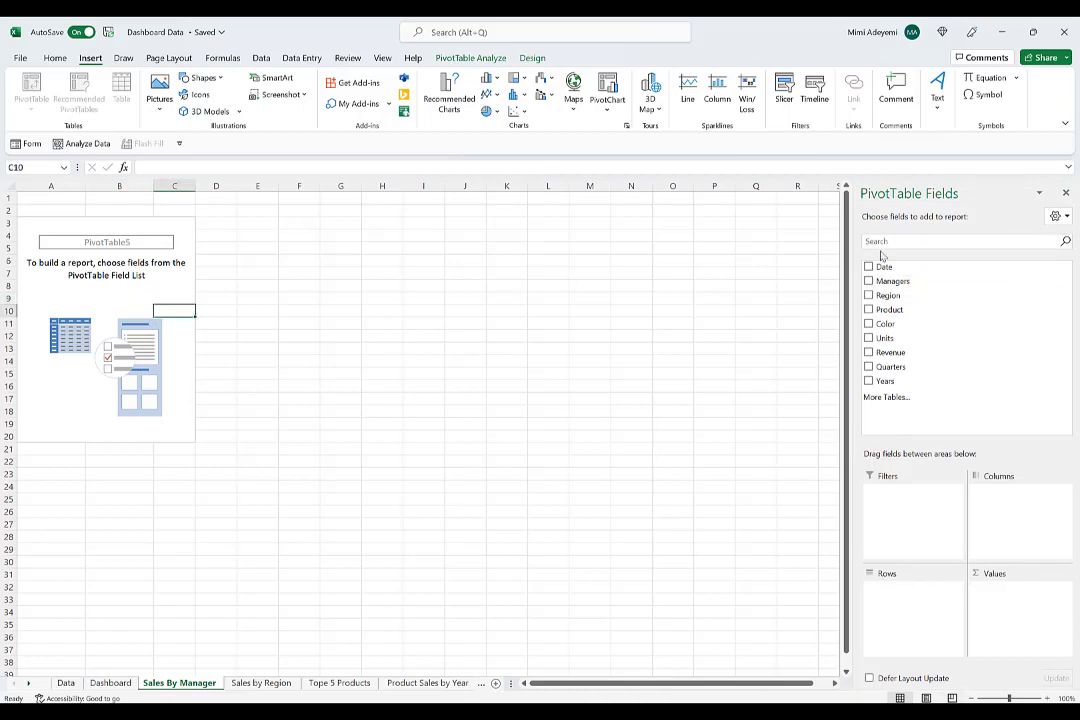
{"action": "left_click_drag", "start_coordinate": [890, 281], "coordinate": [911, 632]}
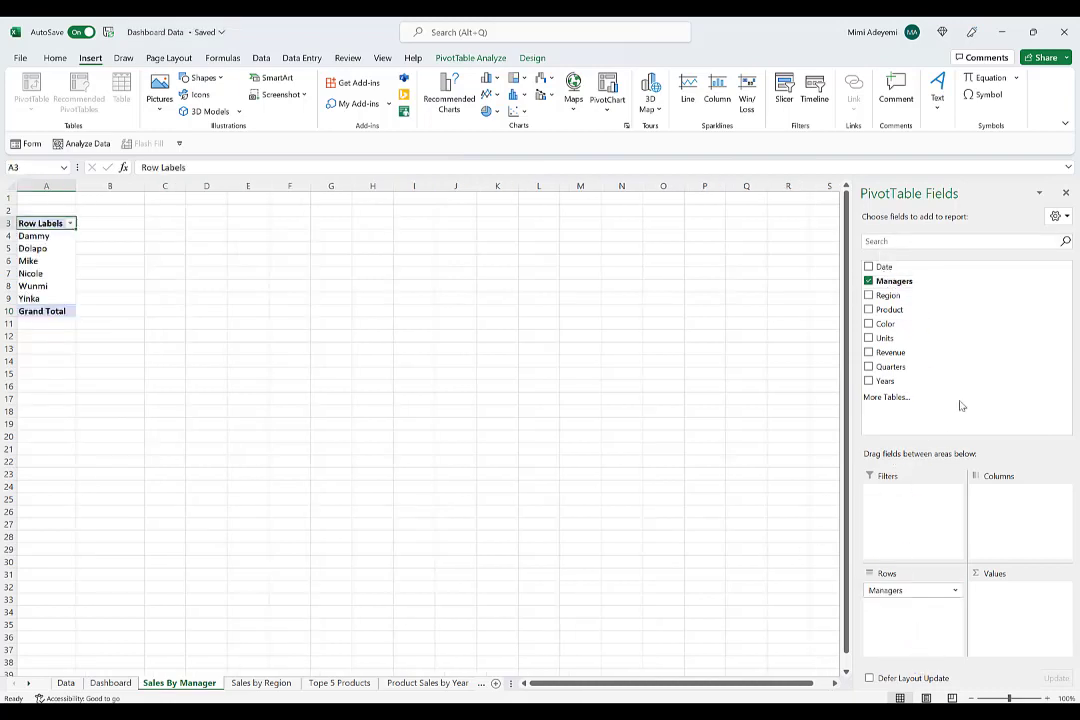
{"action": "left_click_drag", "start_coordinate": [916, 353], "coordinate": [1010, 605]}
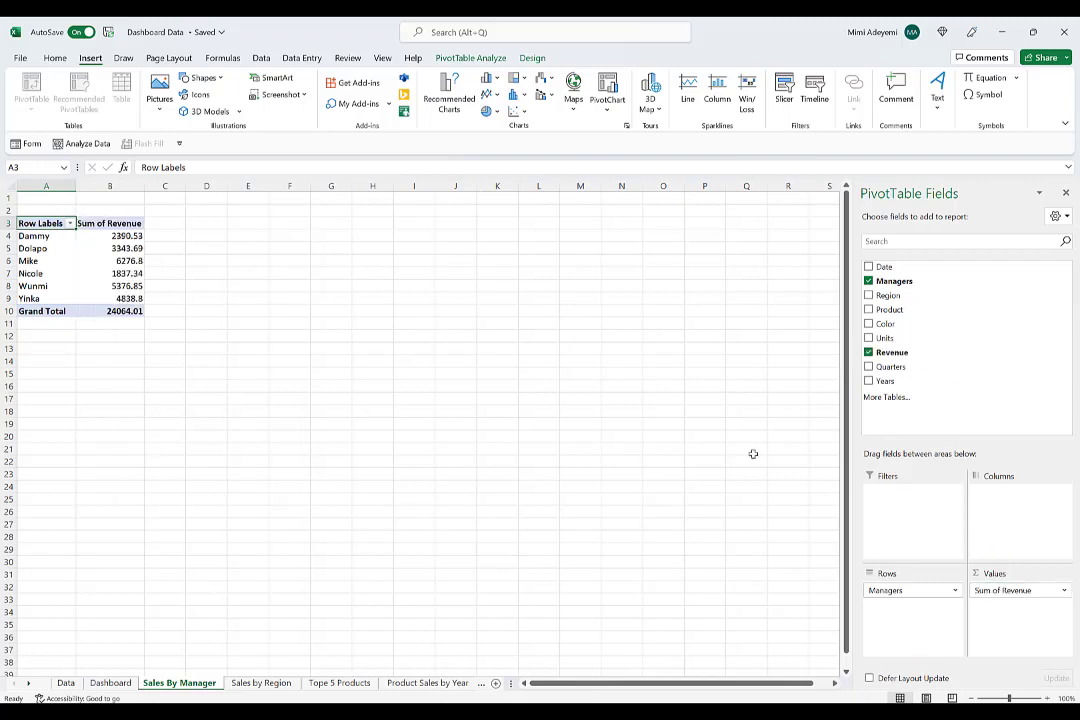
Sort the managers' PivotTable by Sum of Revenue from largest to smallest
{"action": "left_click", "coordinate": [107, 250]}
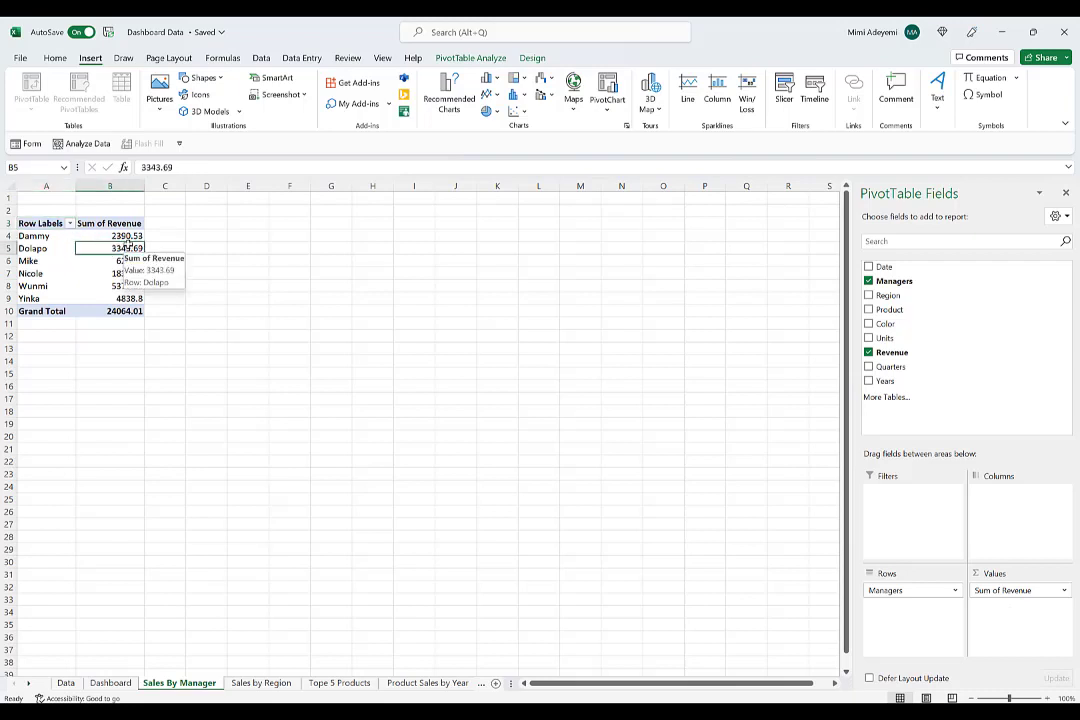
{"action": "left_click", "coordinate": [124, 236]}
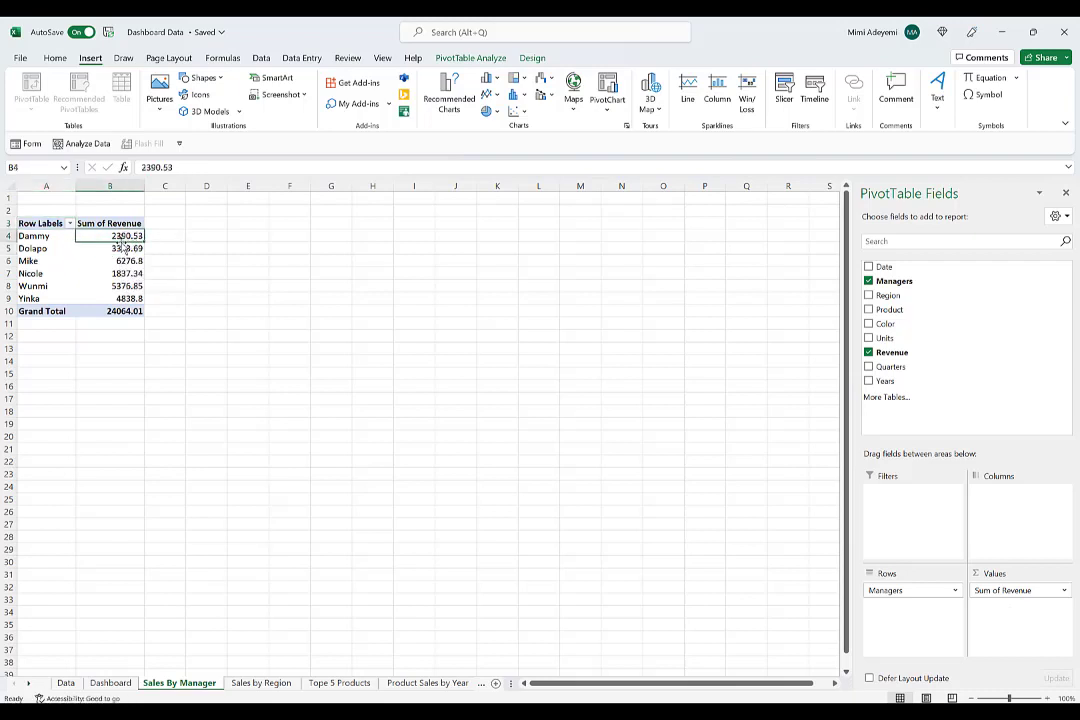
{"action": "right_click", "coordinate": [121, 240]}
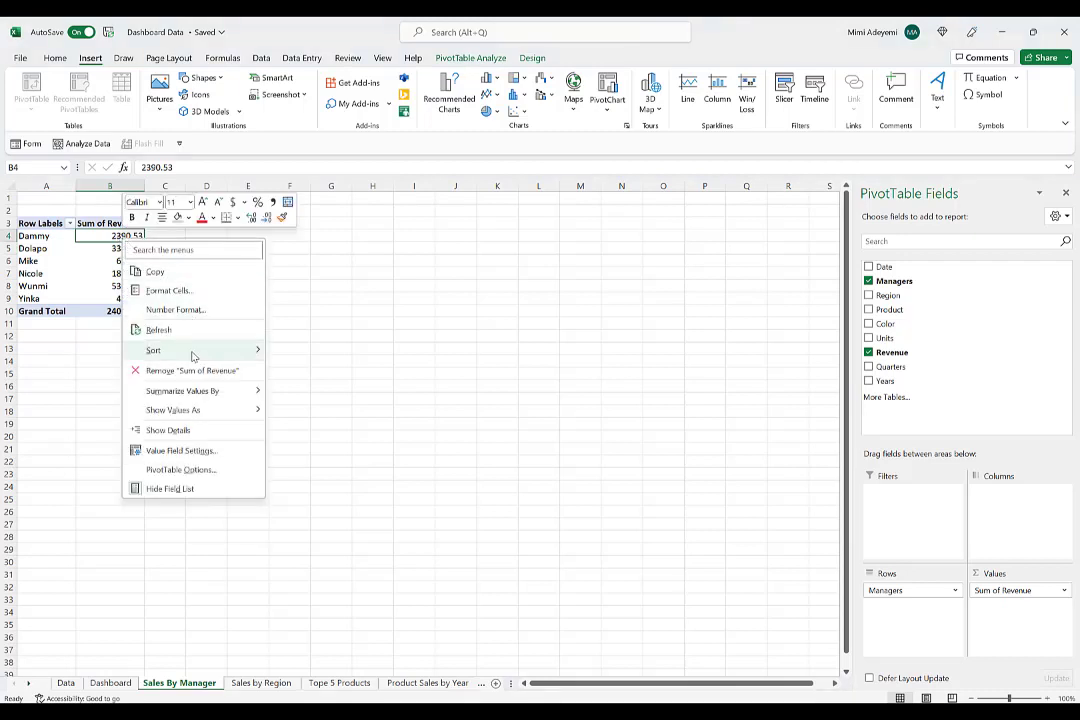
{"action": "mouse_move", "coordinate": [240, 350]}
{"action": "left_click", "coordinate": [308, 370]}
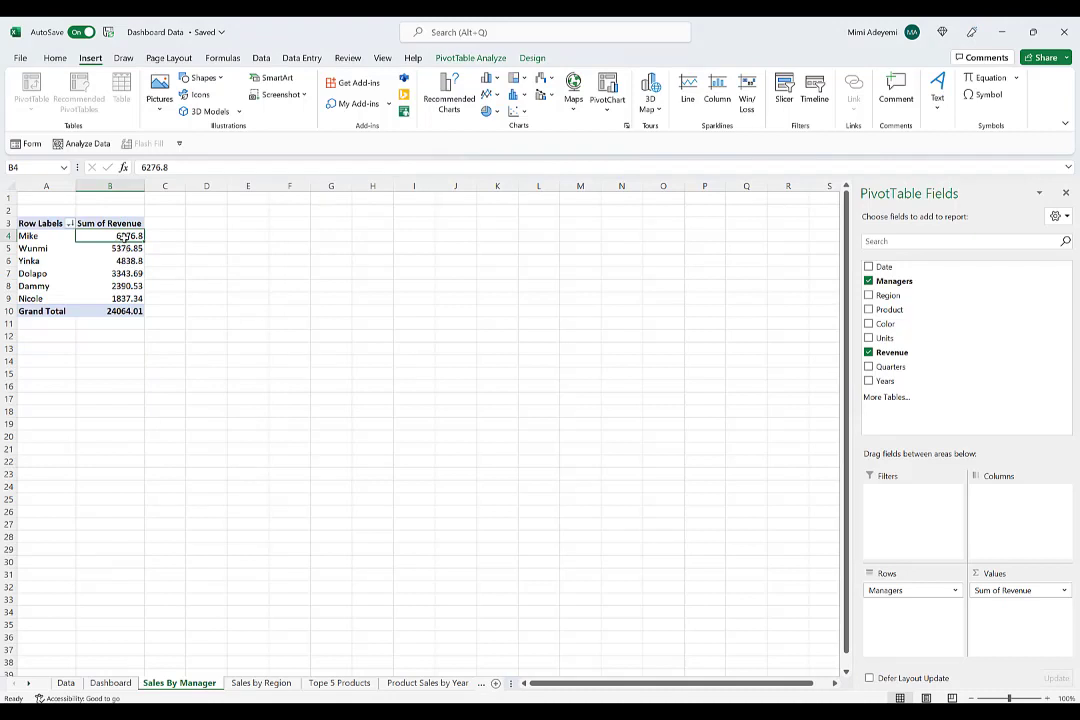
{"action": "left_click_drag", "start_coordinate": [122, 237], "coordinate": [115, 311]}
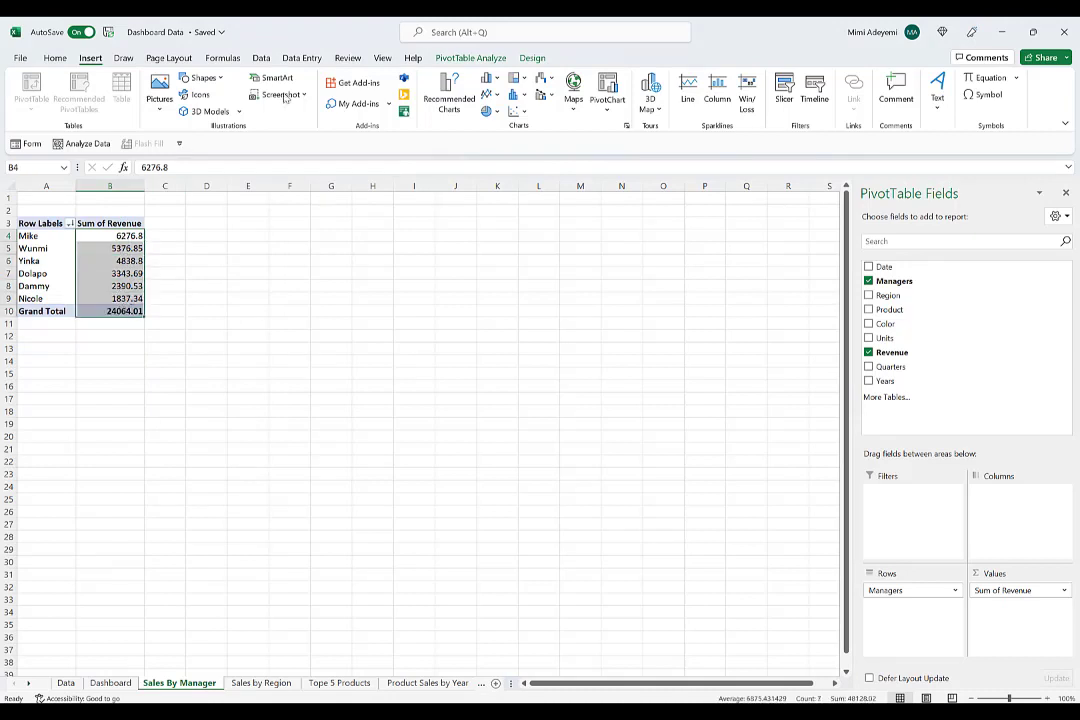
{"action": "left_click", "coordinate": [54, 58]}
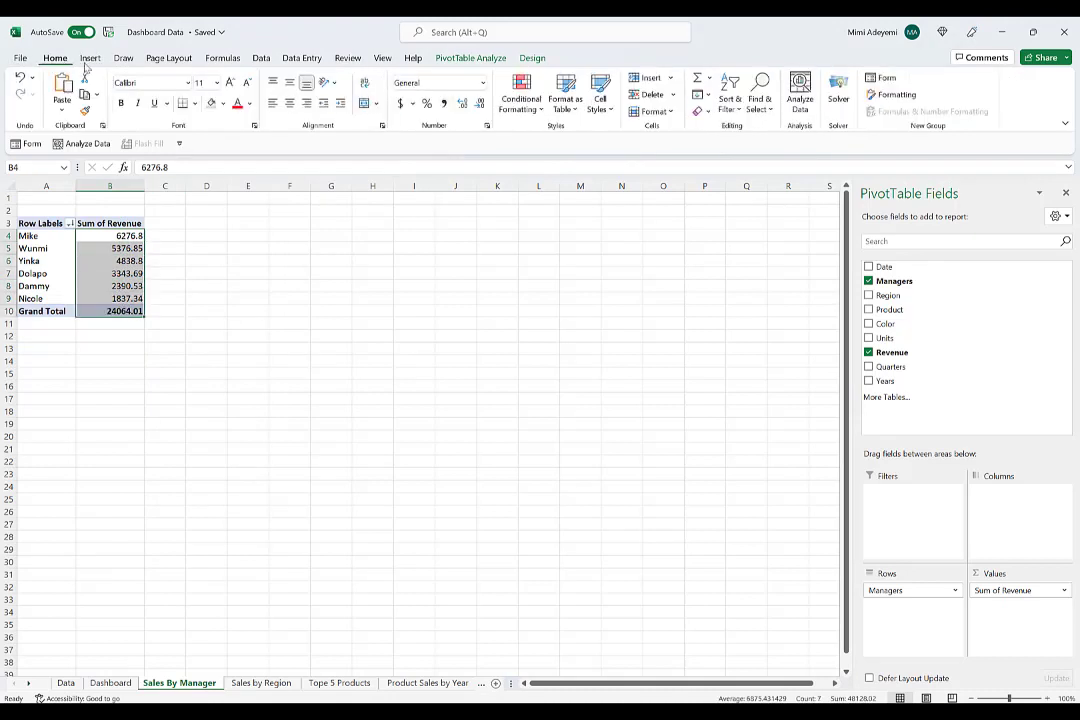
{"action": "left_click", "coordinate": [480, 103]}
{"action": "left_click", "coordinate": [480, 103]}
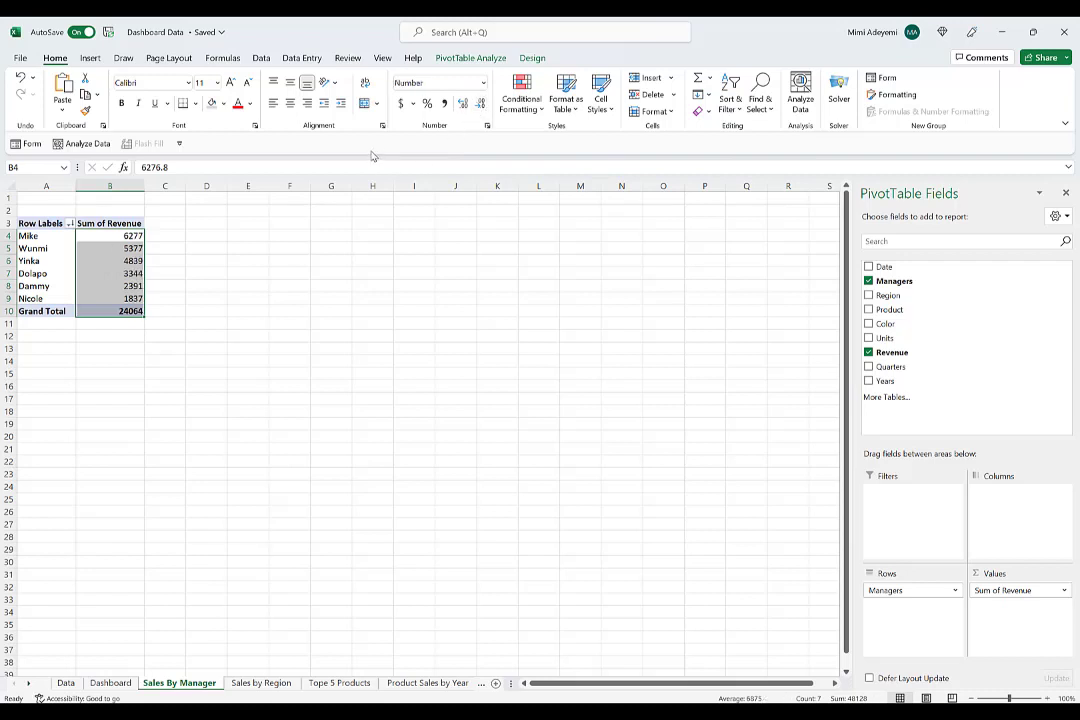
{"action": "left_click", "coordinate": [122, 236]}
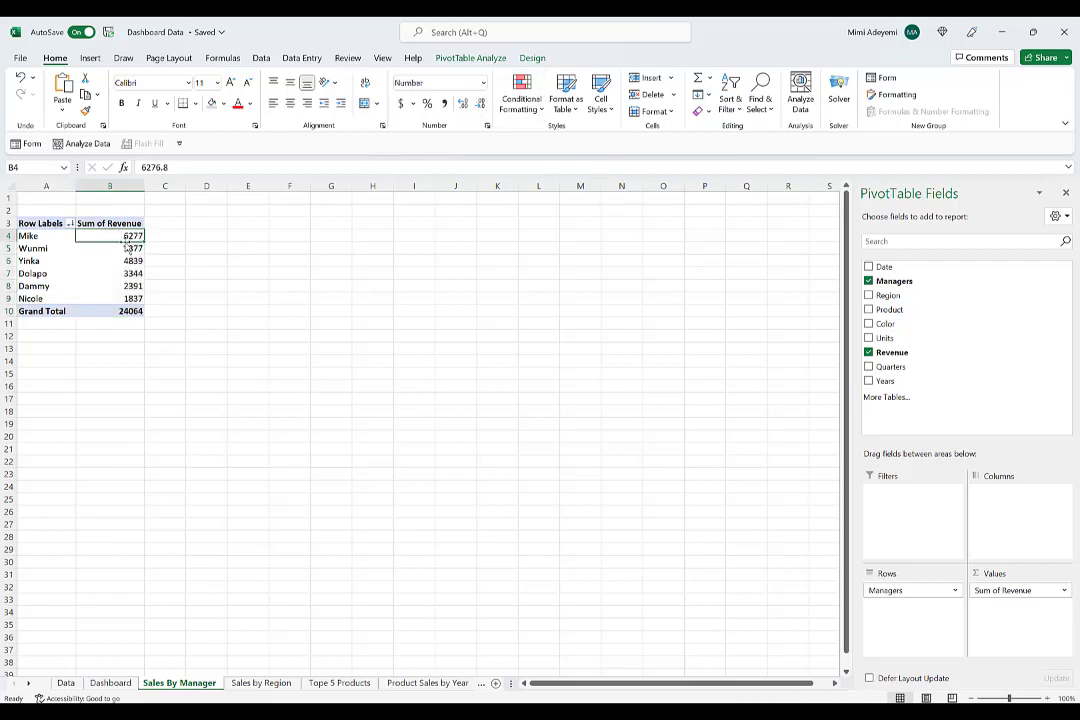
{"action": "key", "text": "ctrl+z"}
Format only the first revenue value, cell B4, as Currency with the $ symbol and 0 decimal places
{"action": "left_click", "coordinate": [101, 238]}
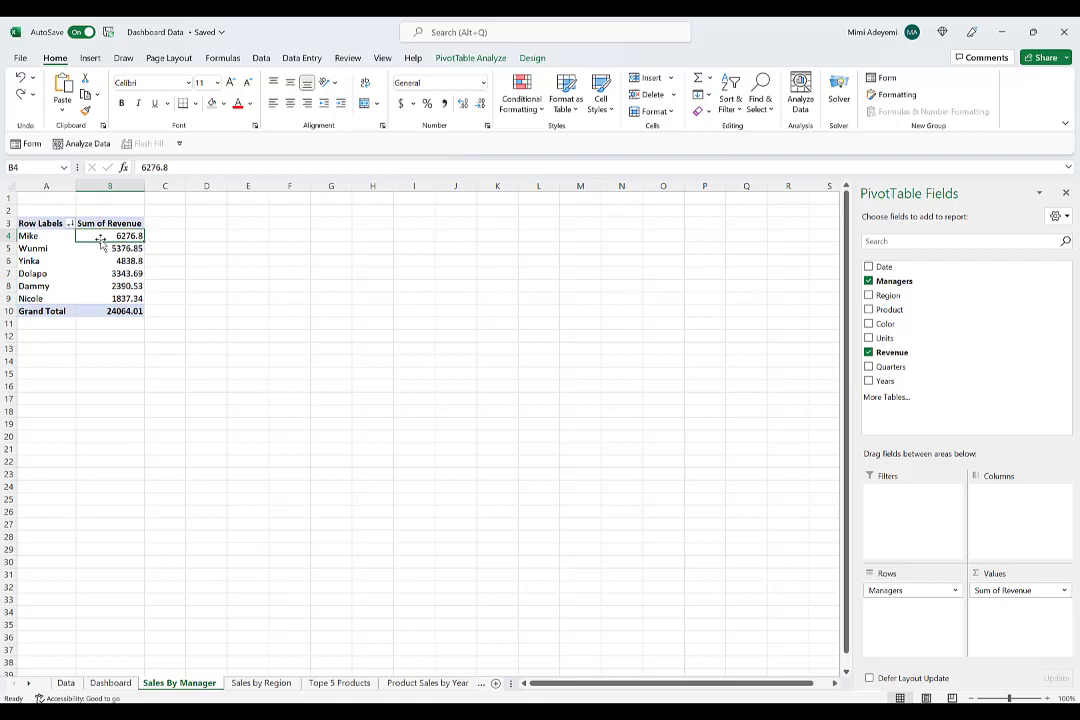
{"action": "key", "text": "ctrl+1"}
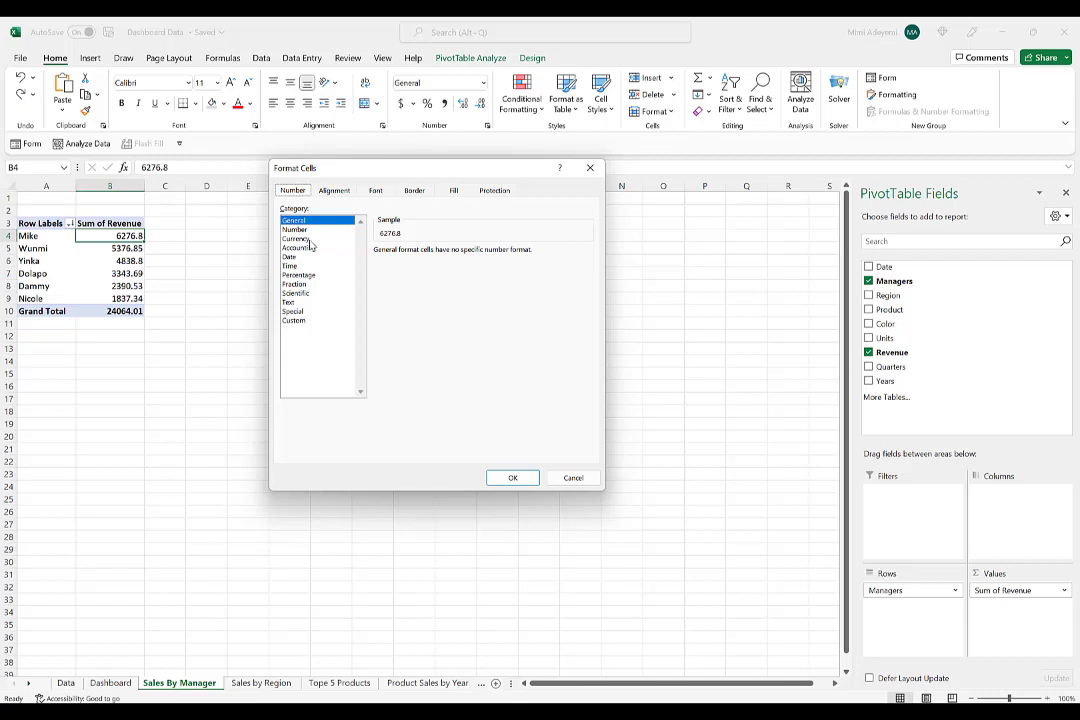
{"action": "left_click", "coordinate": [297, 239]}
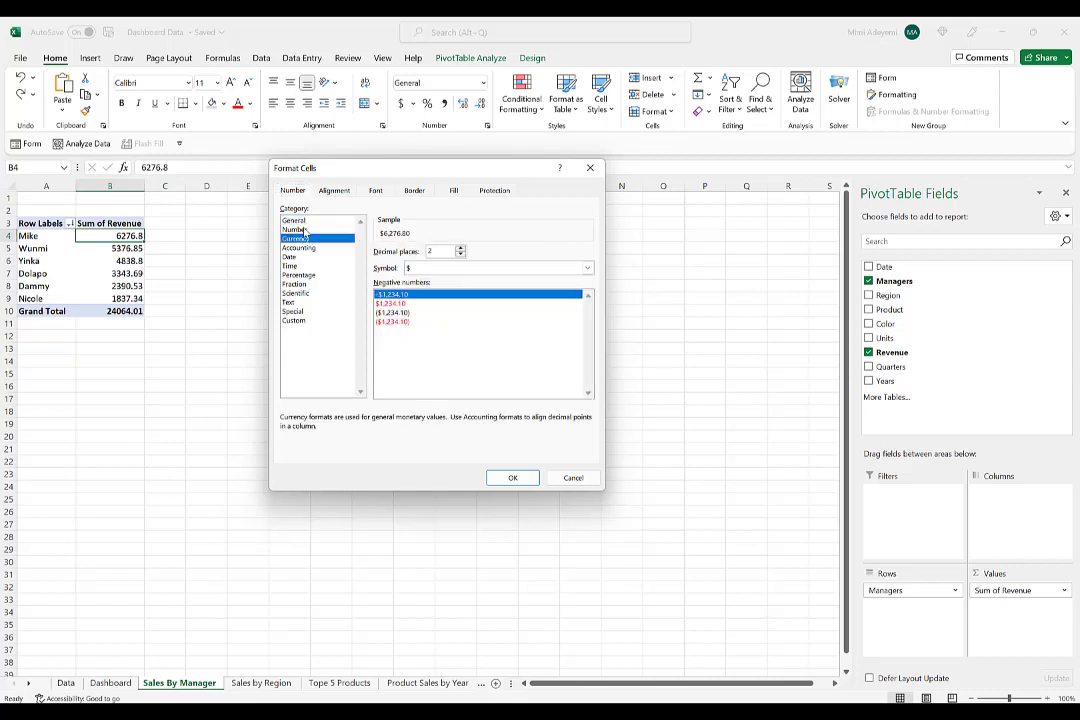
{"action": "left_click", "coordinate": [304, 230]}
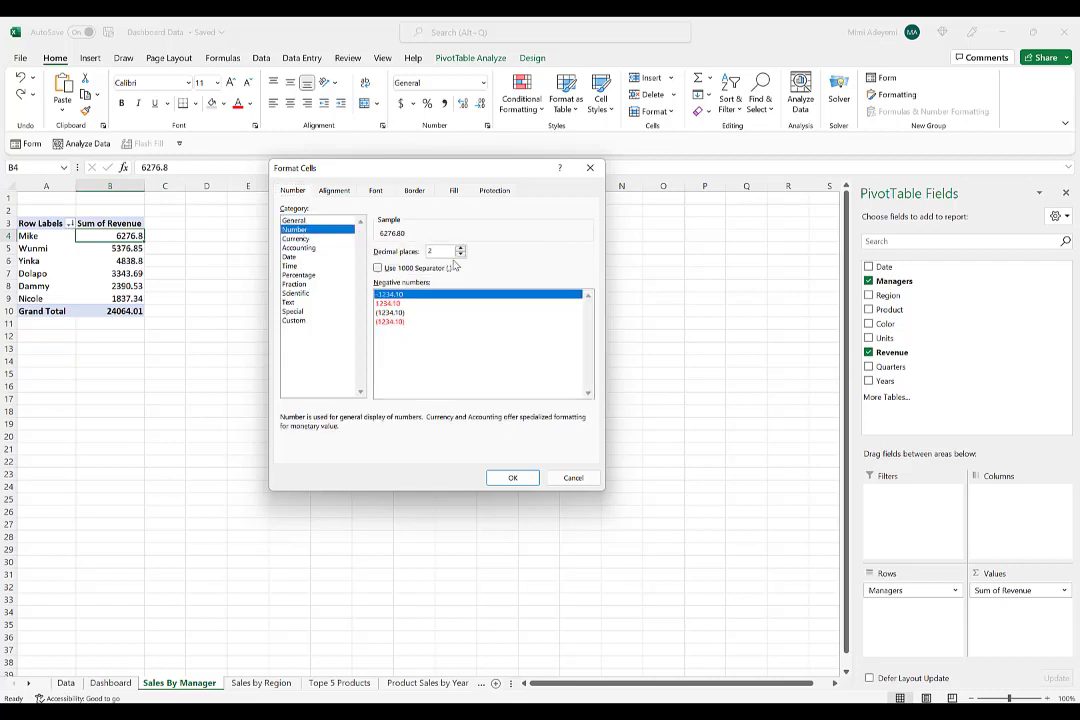
{"action": "left_click", "coordinate": [314, 240]}
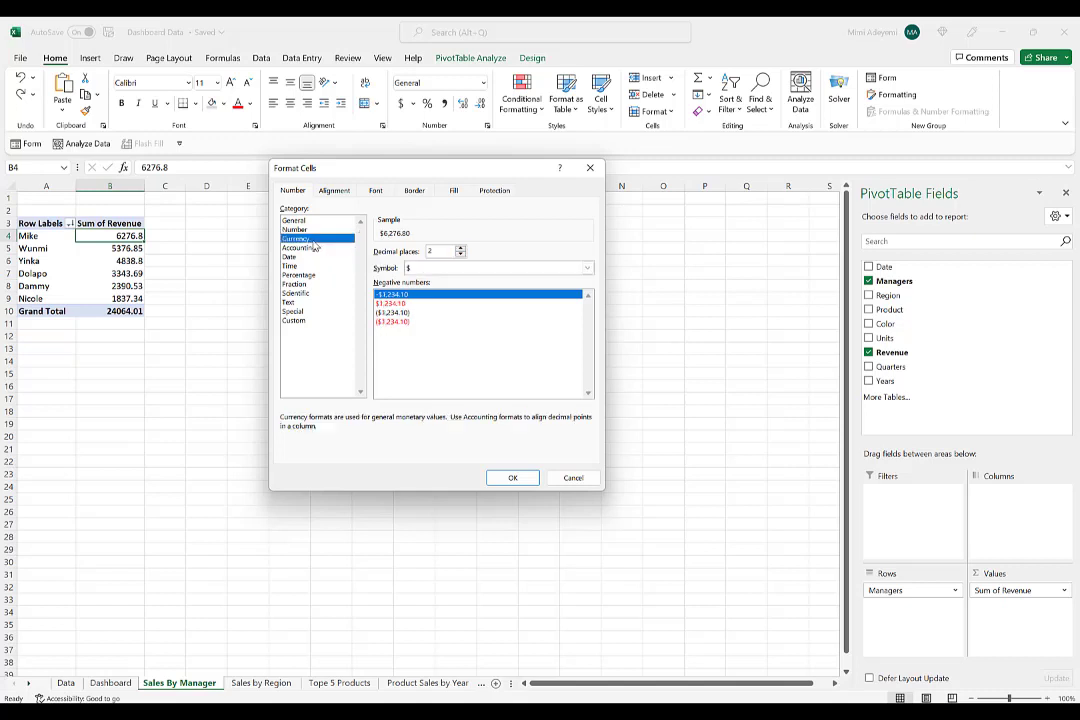
{"action": "left_click", "coordinate": [461, 255]}
{"action": "left_click", "coordinate": [461, 255]}
{"action": "left_click", "coordinate": [512, 477]}
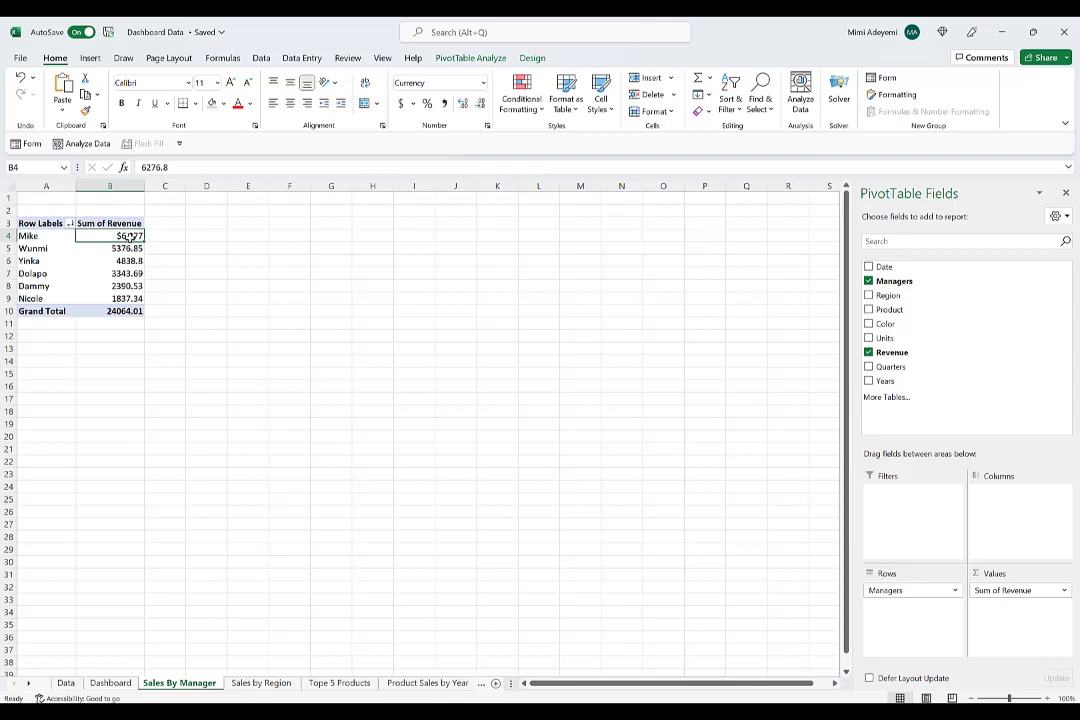
Format all Sum of Revenue values including the grand total, B4:B10, as Currency with the $ symbol and 0 decimal places
{"action": "left_click_drag", "start_coordinate": [130, 236], "coordinate": [130, 311]}
{"action": "mouse_move", "coordinate": [112, 245]}
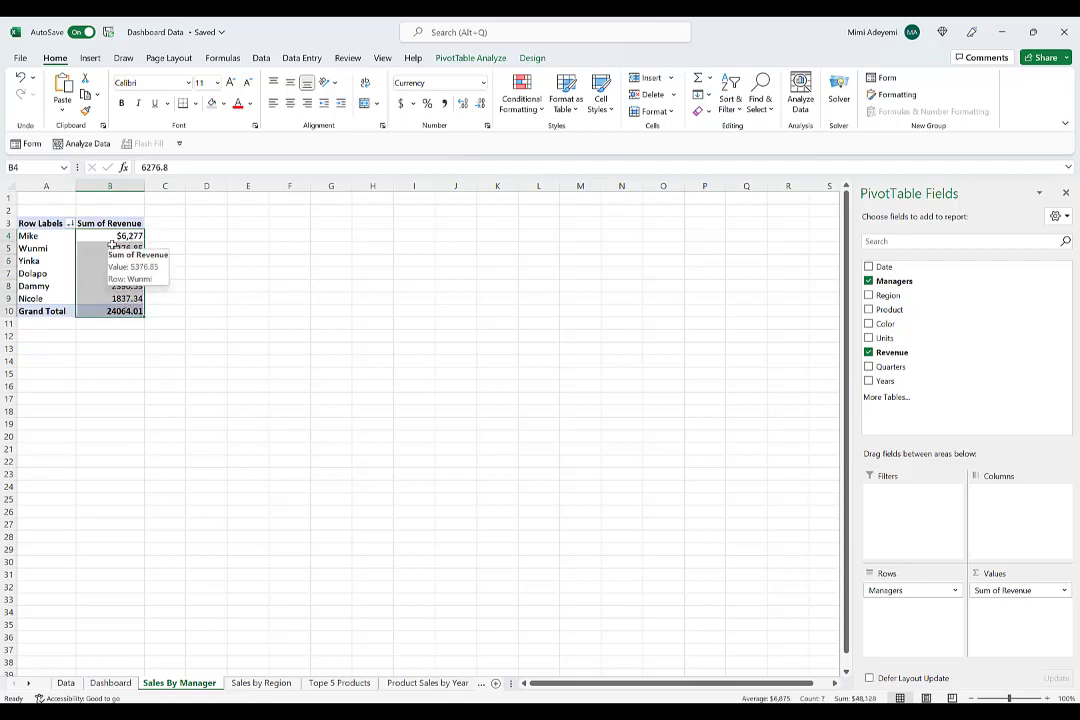
{"action": "key", "text": "ctrl+1"}
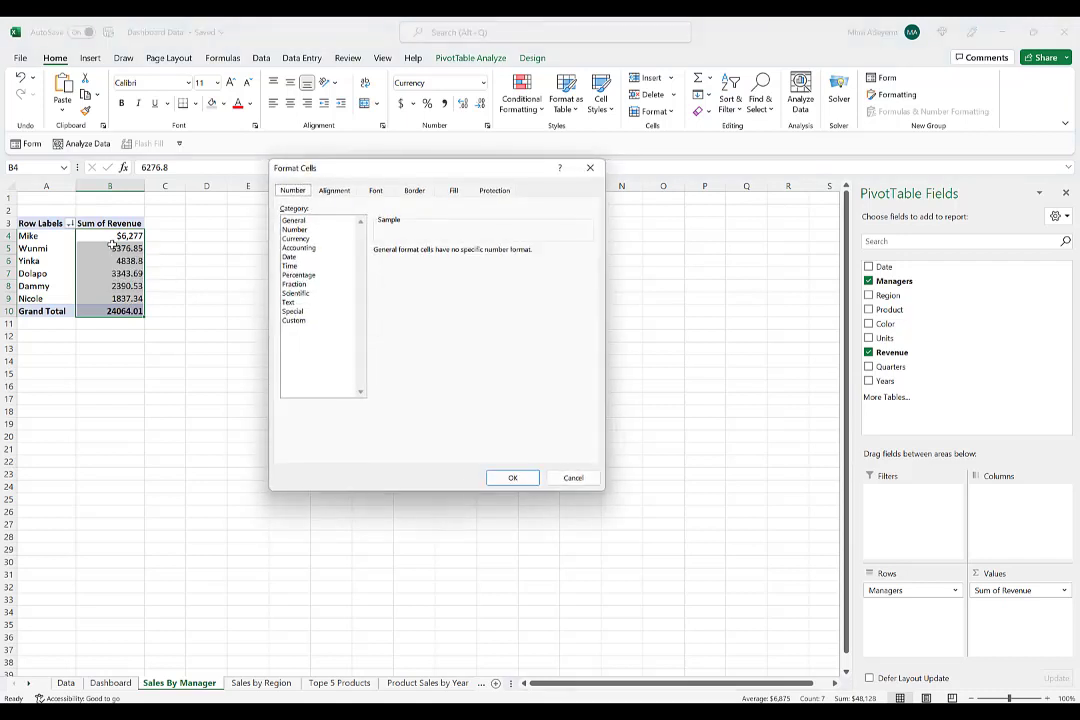
{"action": "left_click", "coordinate": [318, 239]}
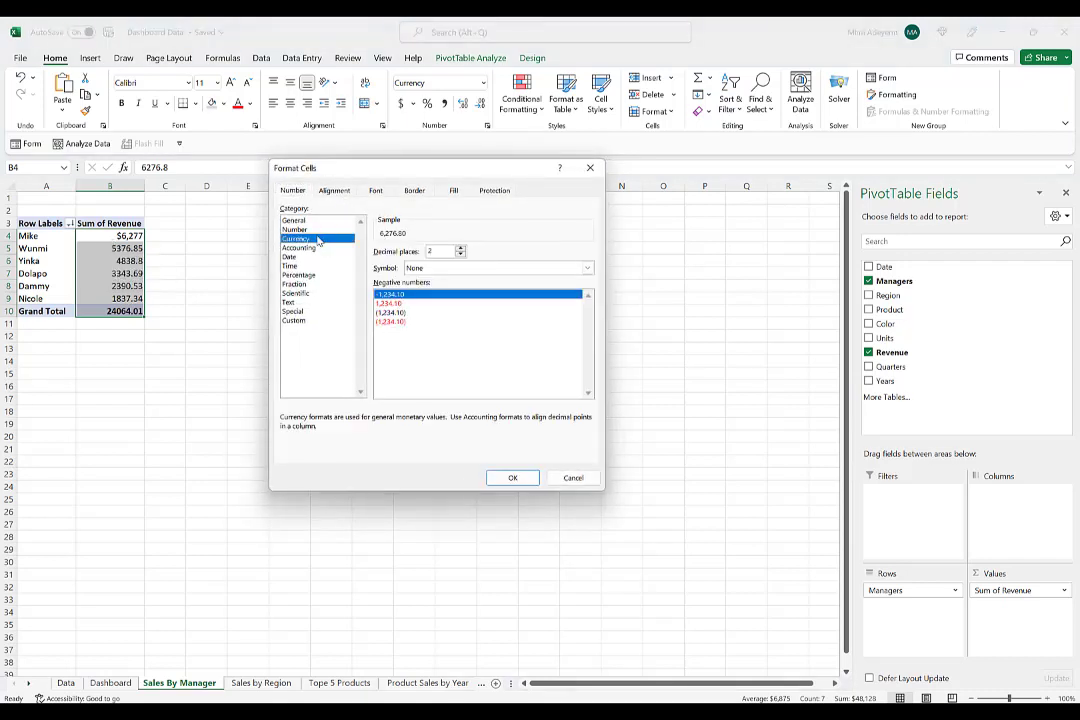
{"action": "double_click", "coordinate": [461, 256]}
{"action": "left_click", "coordinate": [512, 477]}
{"action": "left_click", "coordinate": [207, 286]}
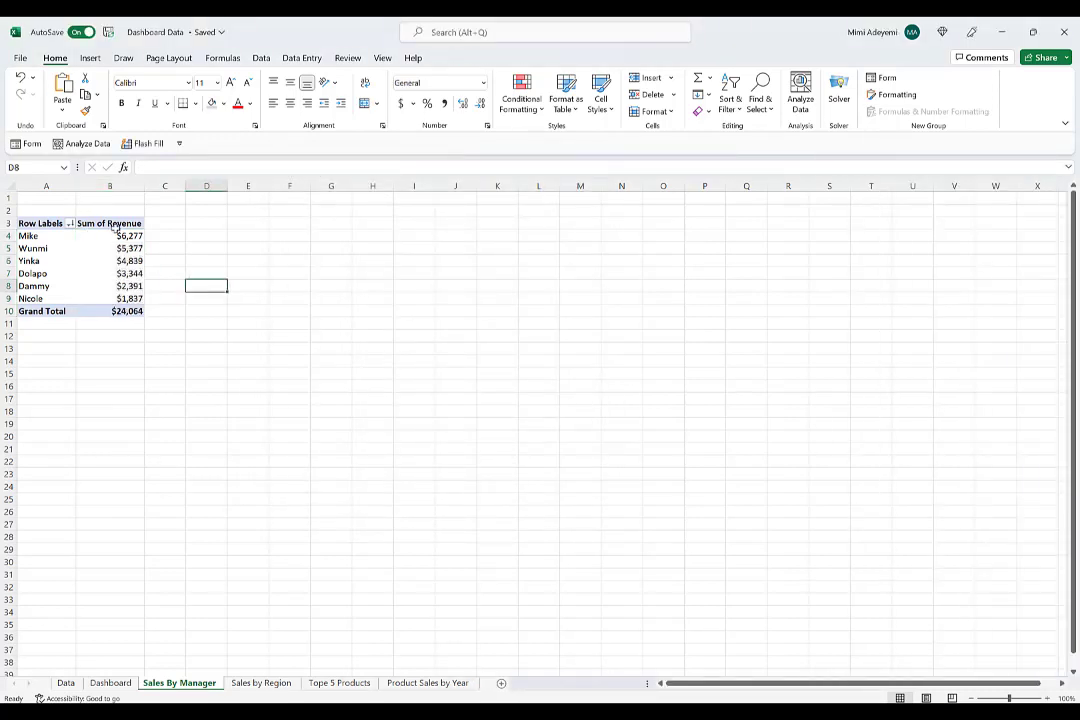
{"action": "left_click_drag", "start_coordinate": [104, 236], "coordinate": [110, 318]}
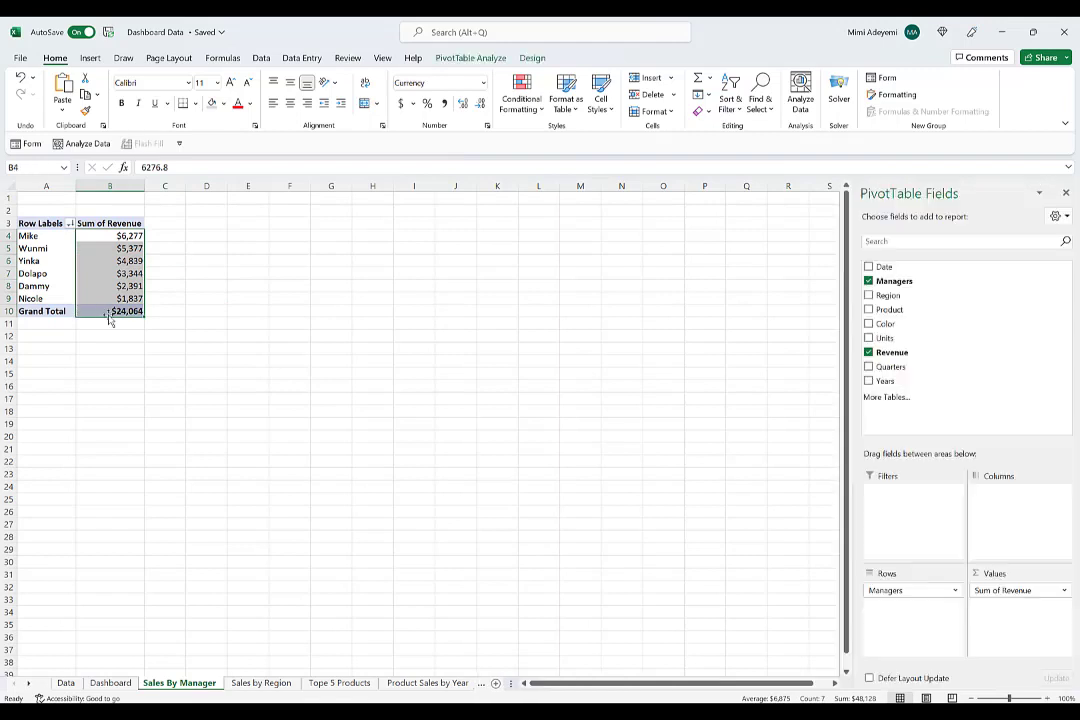
{"action": "left_click", "coordinate": [210, 335]}
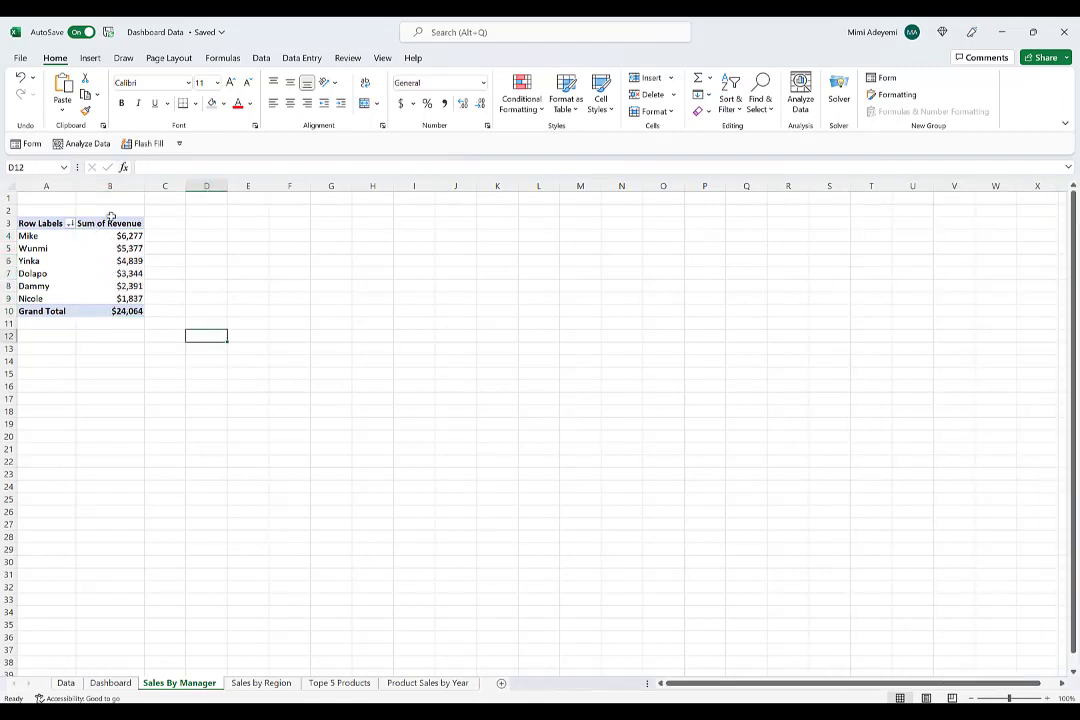
Insert a Clustered Column PivotChart from the managers' PivotTable and place it beside the table, near row 1
{"action": "left_click", "coordinate": [110, 248]}
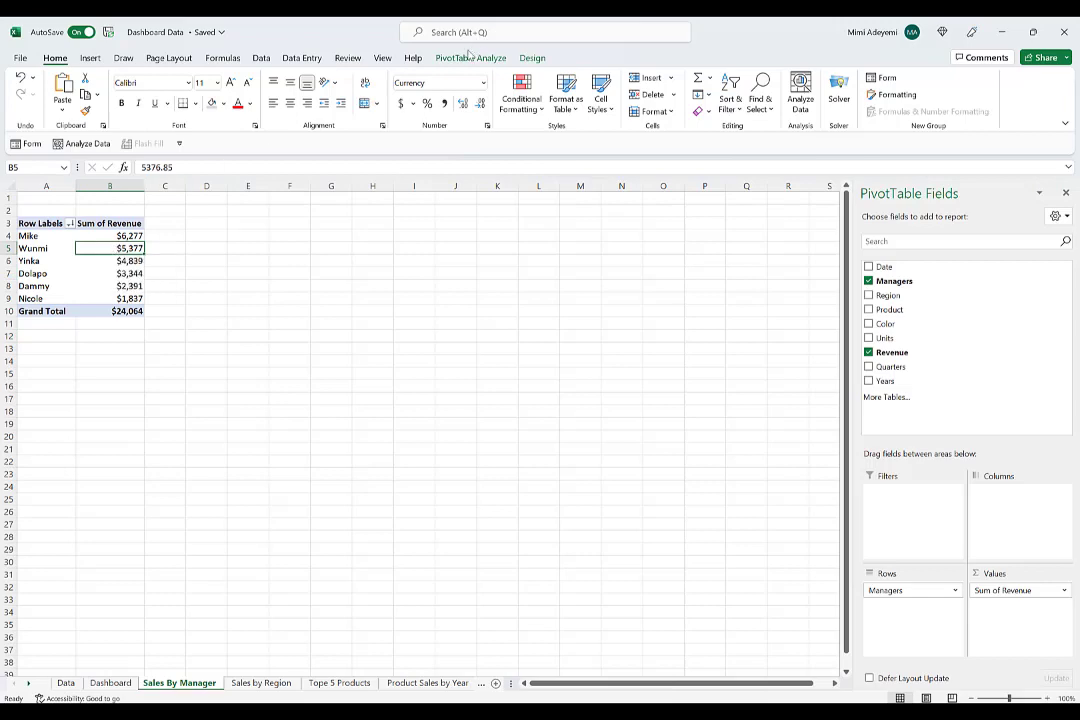
{"action": "left_click", "coordinate": [470, 57]}
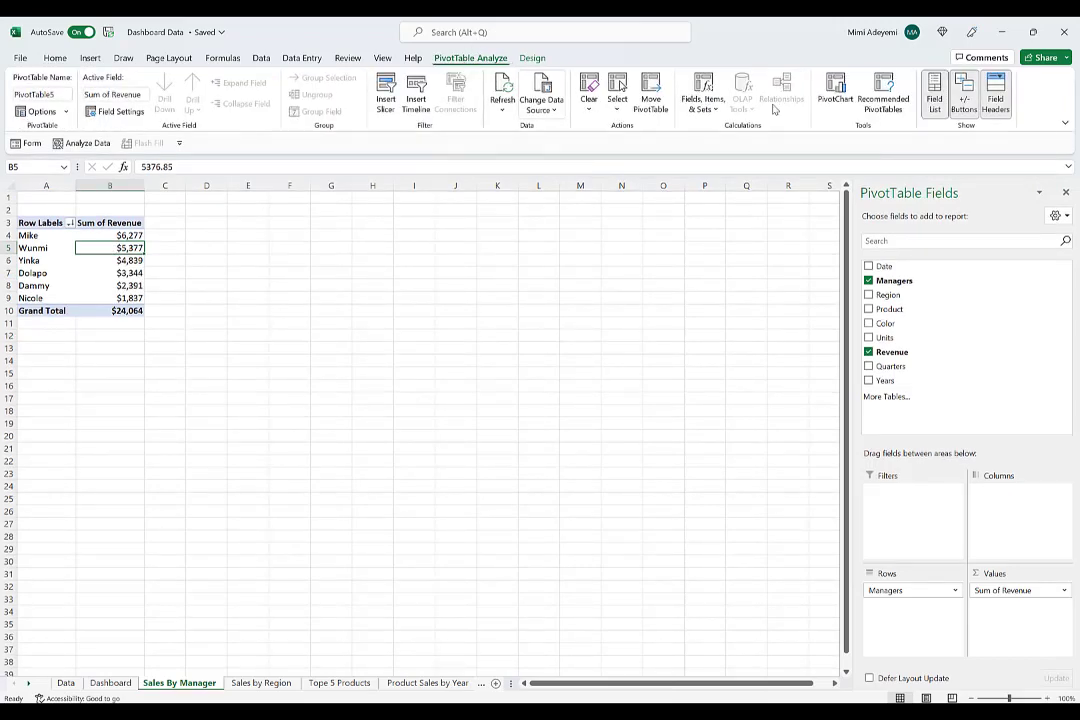
{"action": "left_click", "coordinate": [834, 92]}
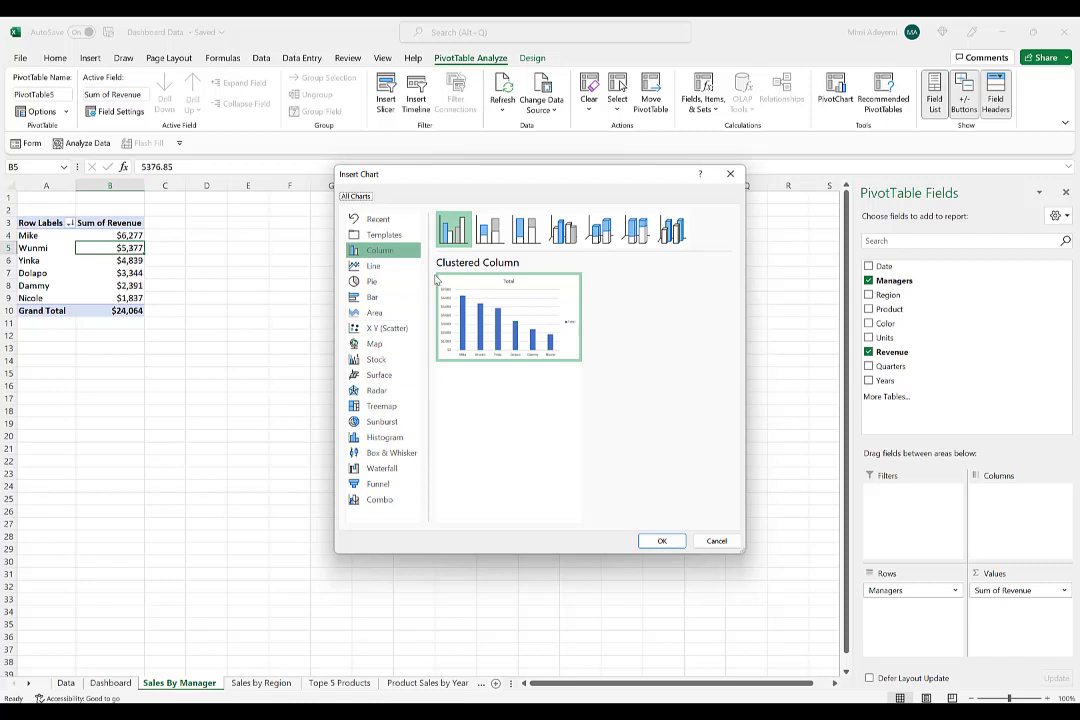
{"action": "mouse_move", "coordinate": [500, 320]}
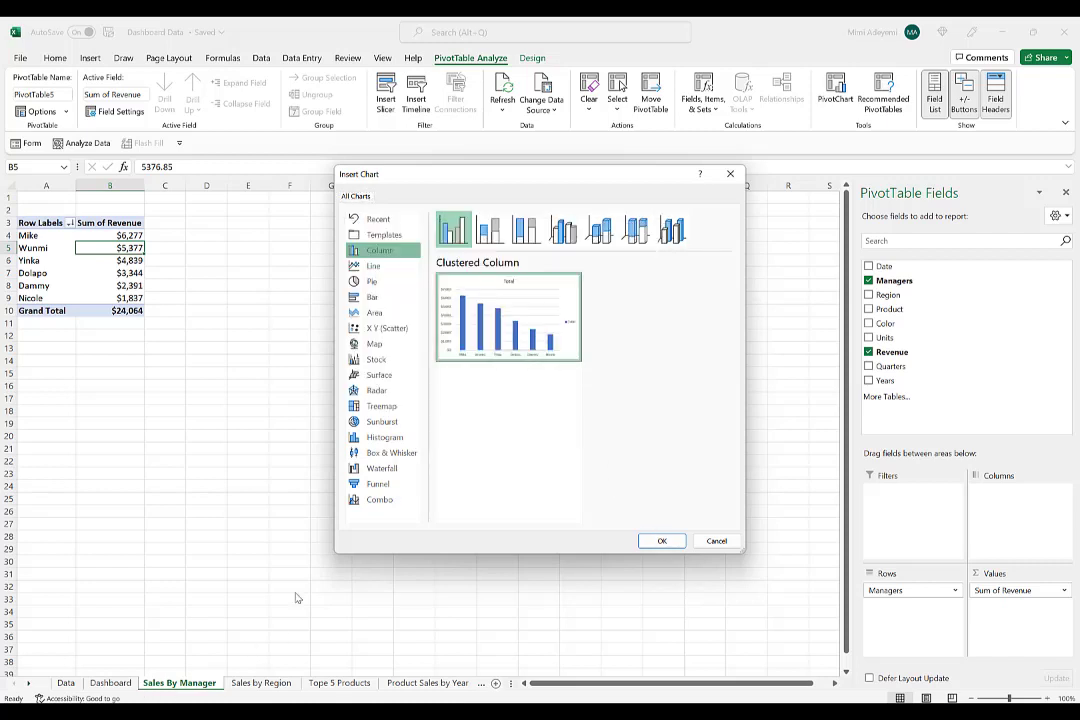
{"action": "left_click", "coordinate": [660, 540]}
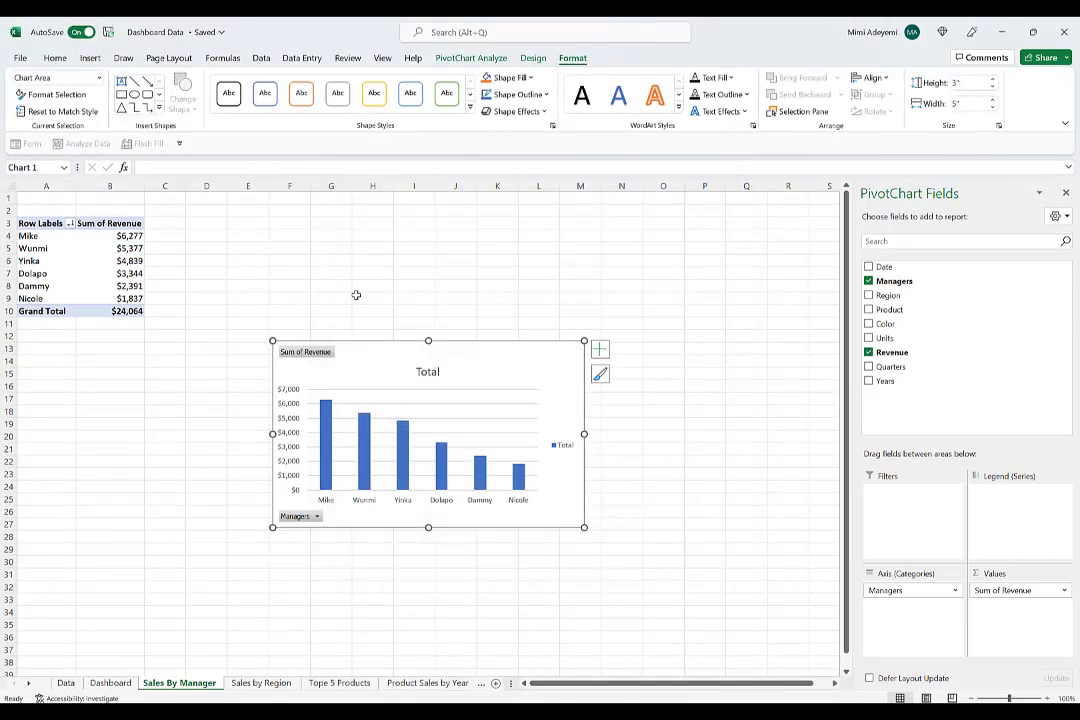
{"action": "left_click_drag", "start_coordinate": [357, 343], "coordinate": [251, 205]}
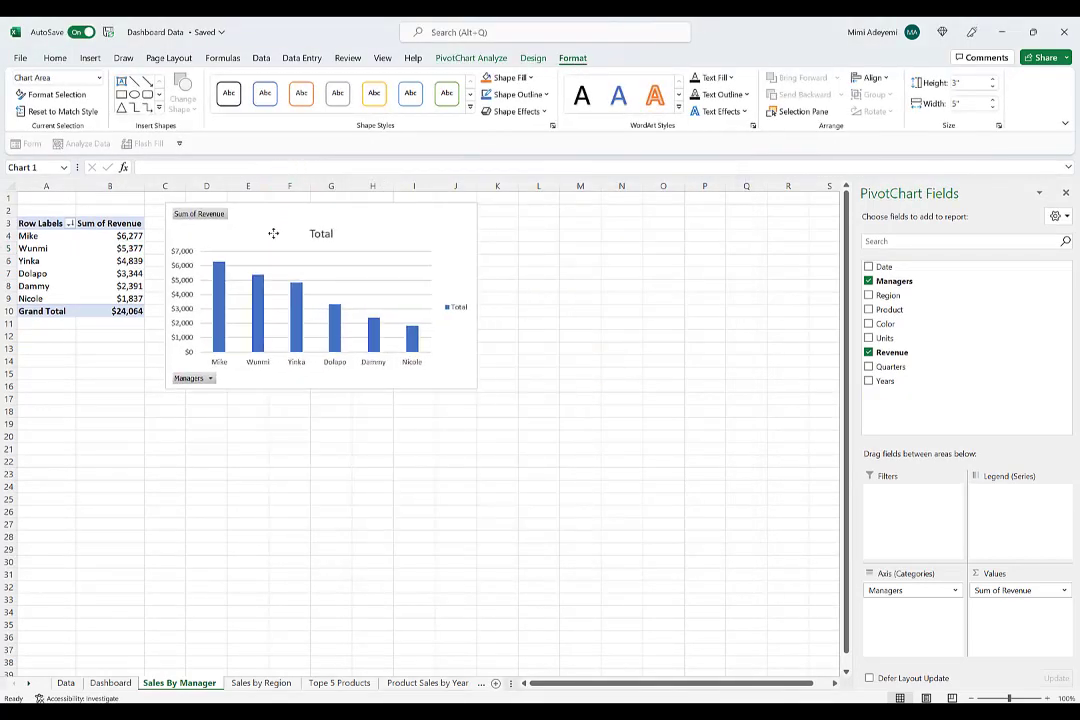
Delete the gridlines from the managers' PivotChart and hide all field buttons on it
{"action": "left_click", "coordinate": [362, 266]}
{"action": "key", "text": "Delete"}
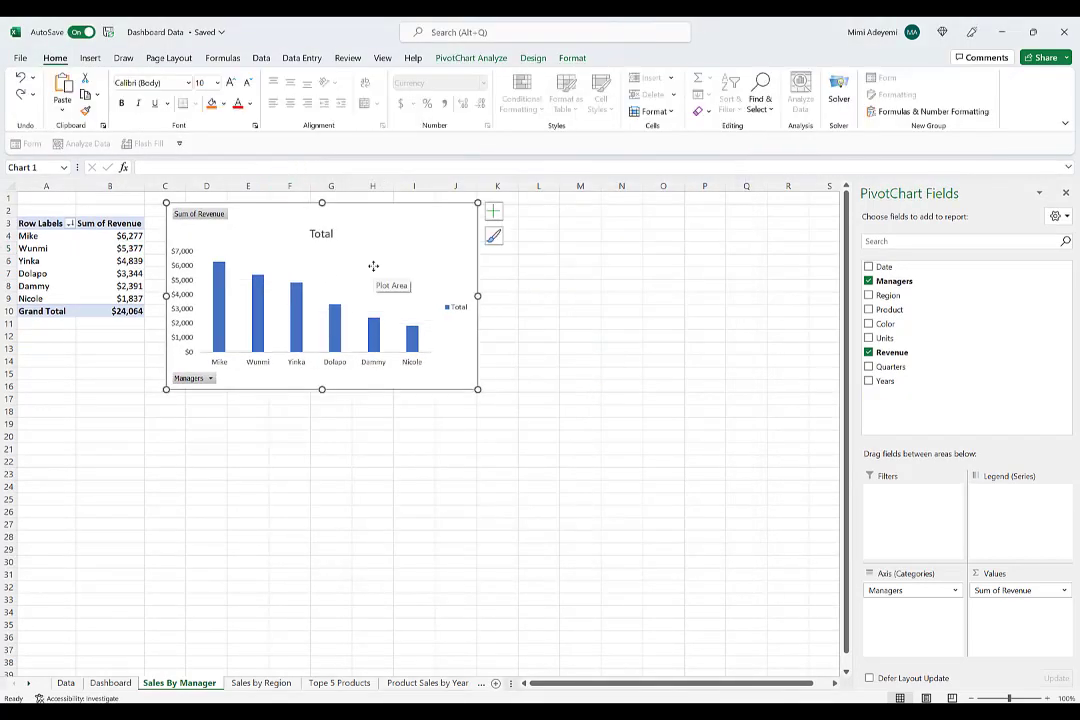
{"action": "left_click", "coordinate": [201, 381]}
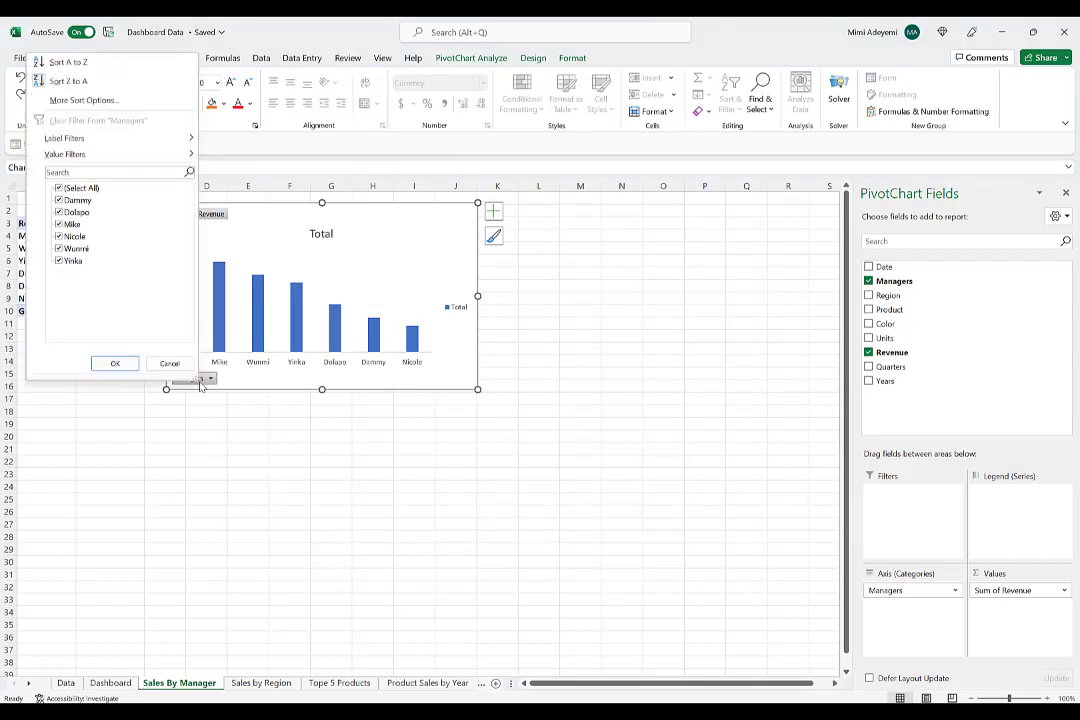
{"action": "left_click", "coordinate": [251, 357]}
{"action": "right_click", "coordinate": [177, 380]}
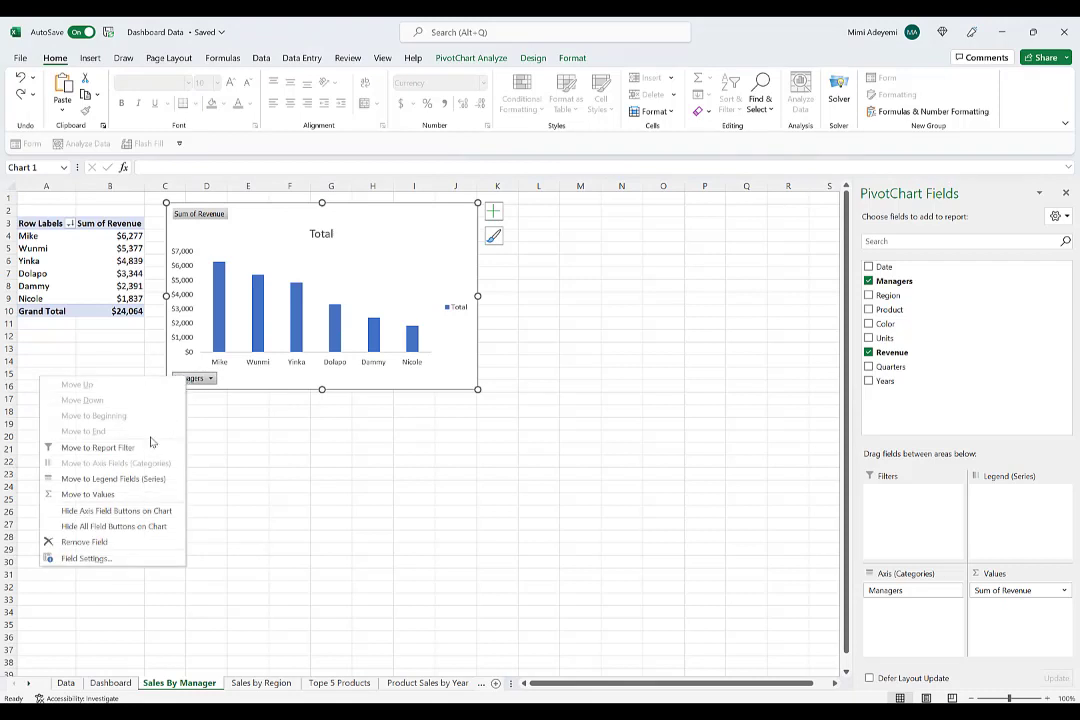
{"action": "left_click", "coordinate": [104, 527]}
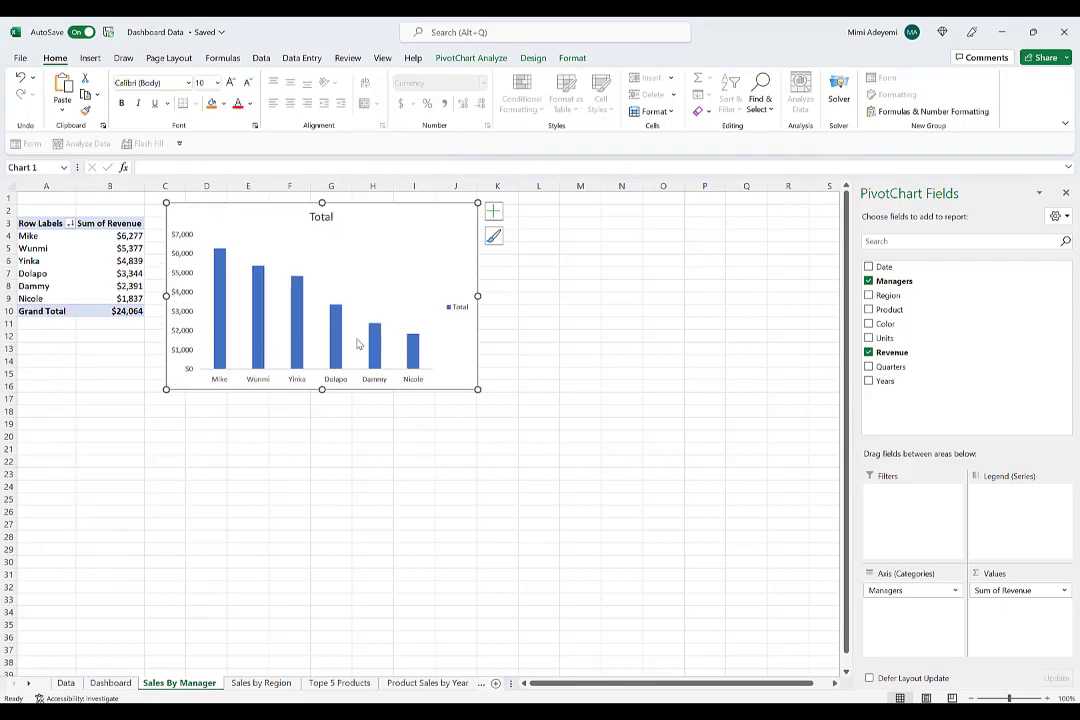
Delete the Total legend from the managers' PivotChart and add data labels to its columns
{"action": "double_click", "coordinate": [457, 307]}
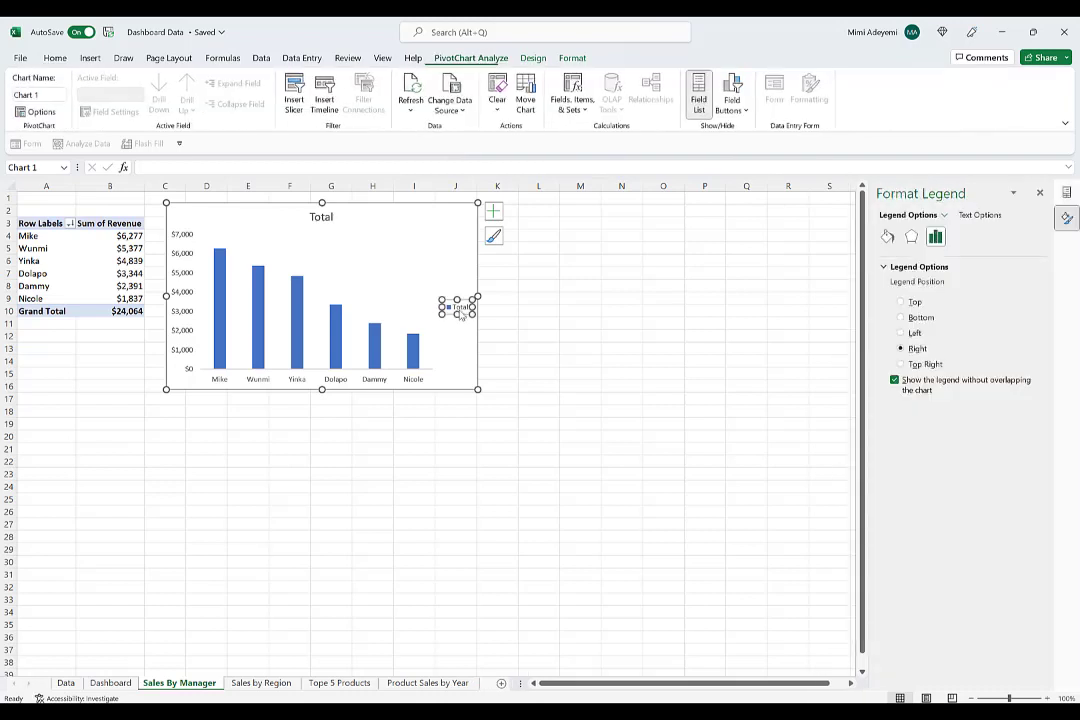
{"action": "left_click", "coordinate": [452, 310]}
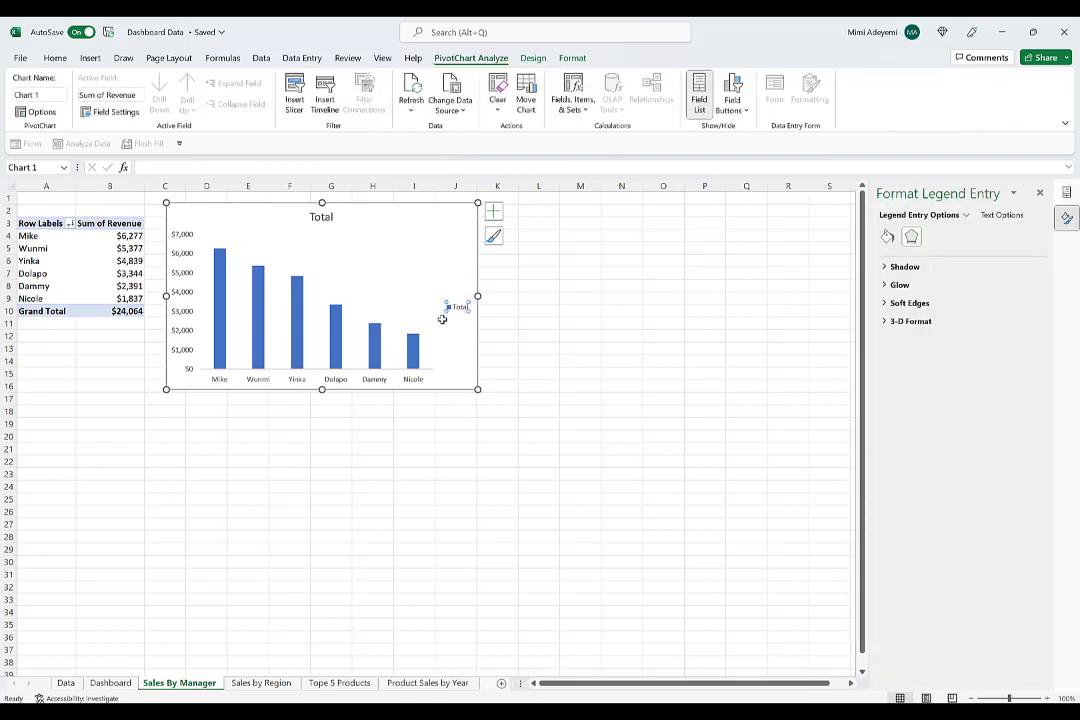
{"action": "key", "text": "Delete"}
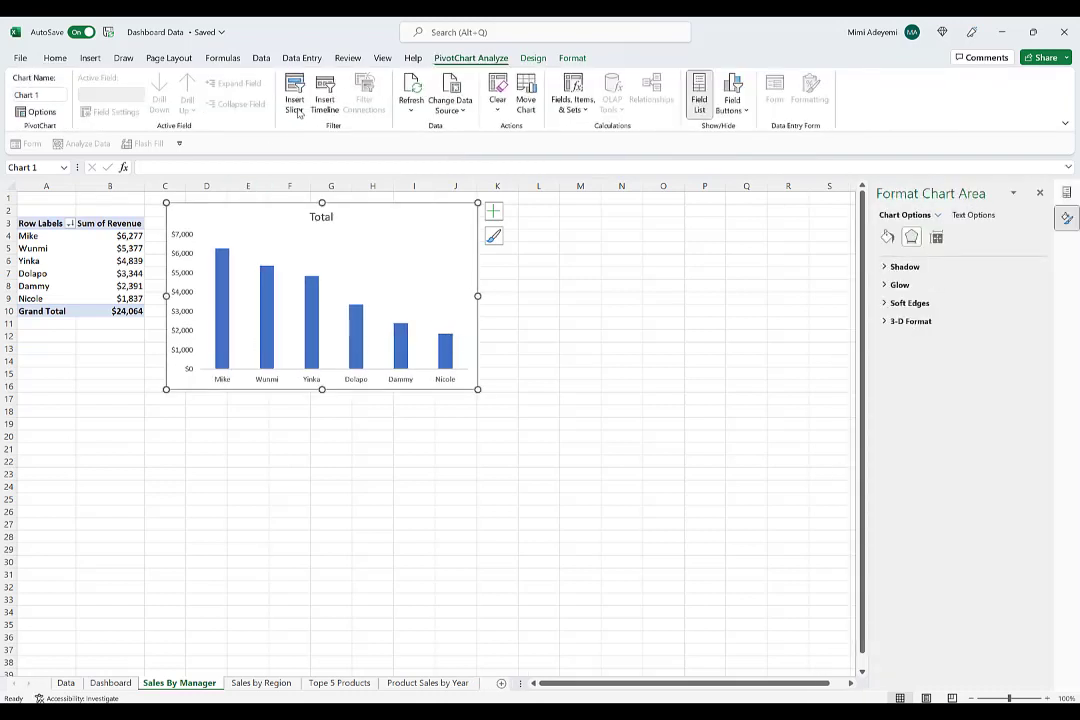
{"action": "left_click", "coordinate": [221, 271]}
{"action": "right_click", "coordinate": [221, 271]}
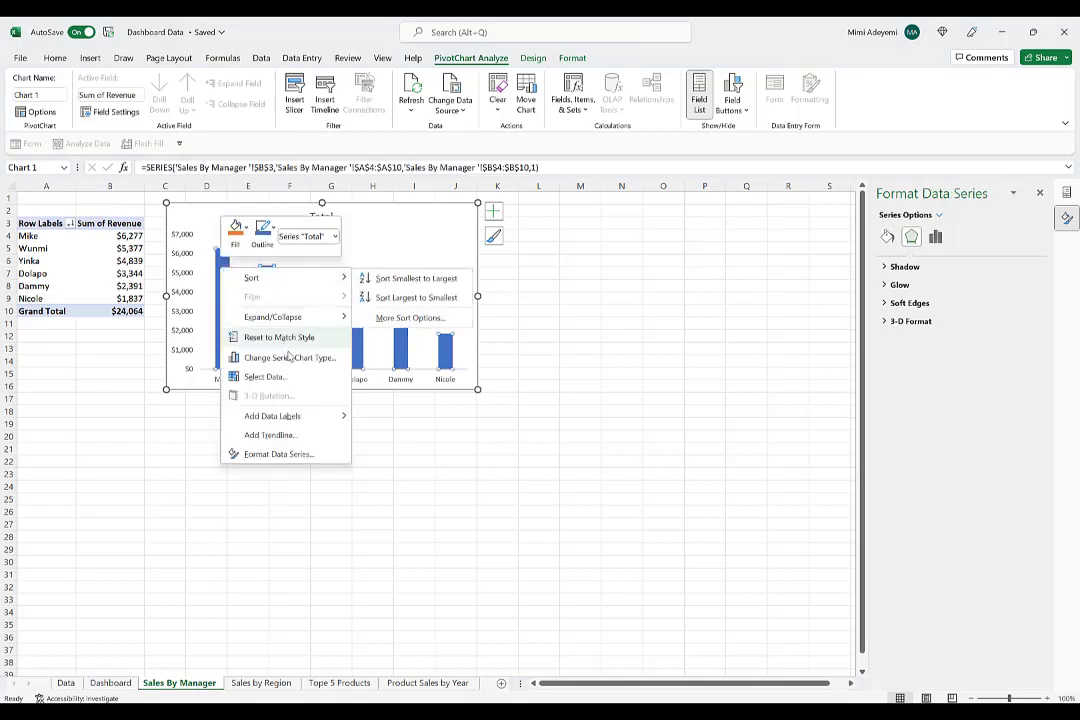
{"action": "left_click", "coordinate": [290, 416]}
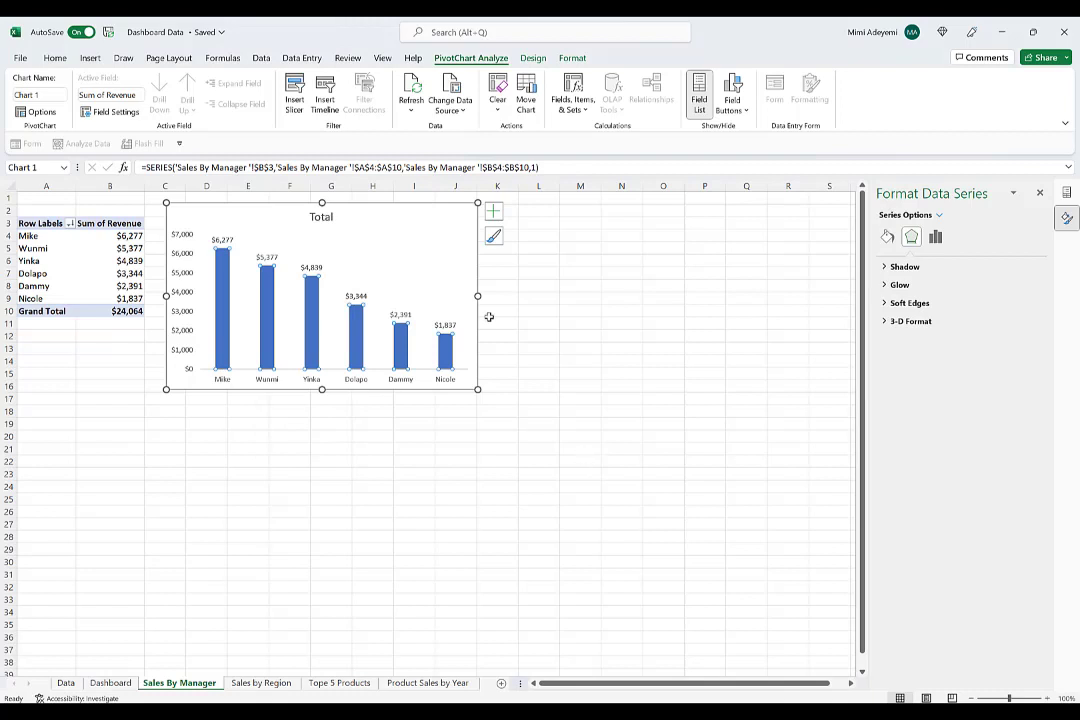
Move the PivotChart over to columns E to L and change its title to "Salea By Manager"
{"action": "left_click_drag", "start_coordinate": [322, 217], "coordinate": [398, 212]}
{"action": "left_click", "coordinate": [398, 212]}
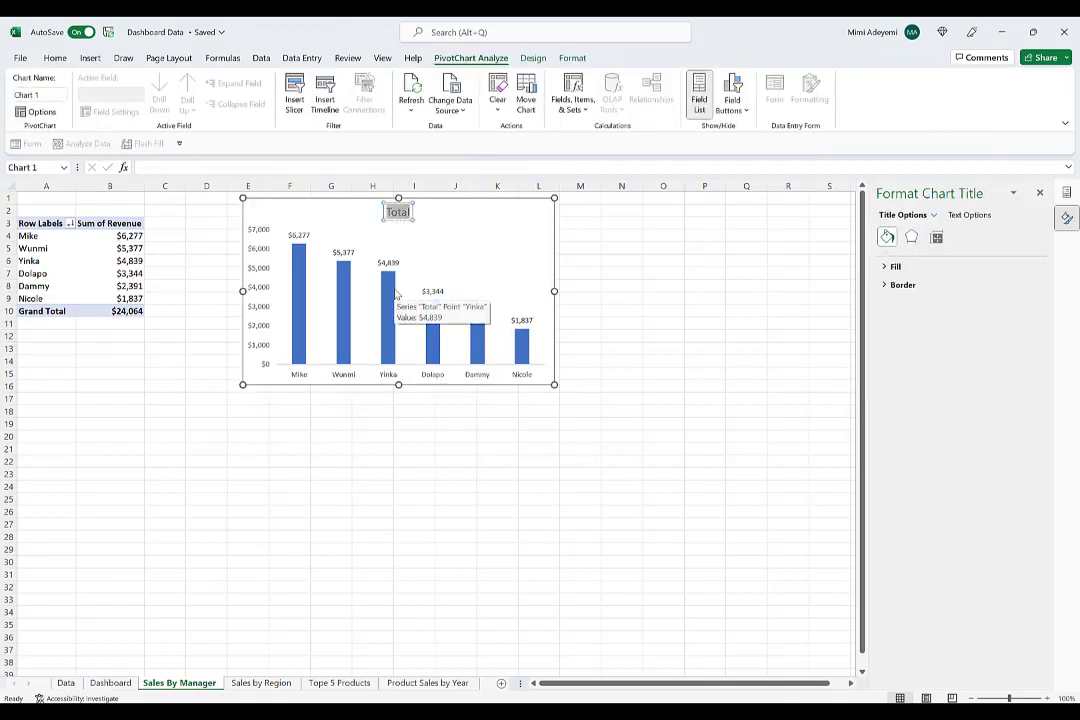
{"action": "type", "text": "Salea By"}
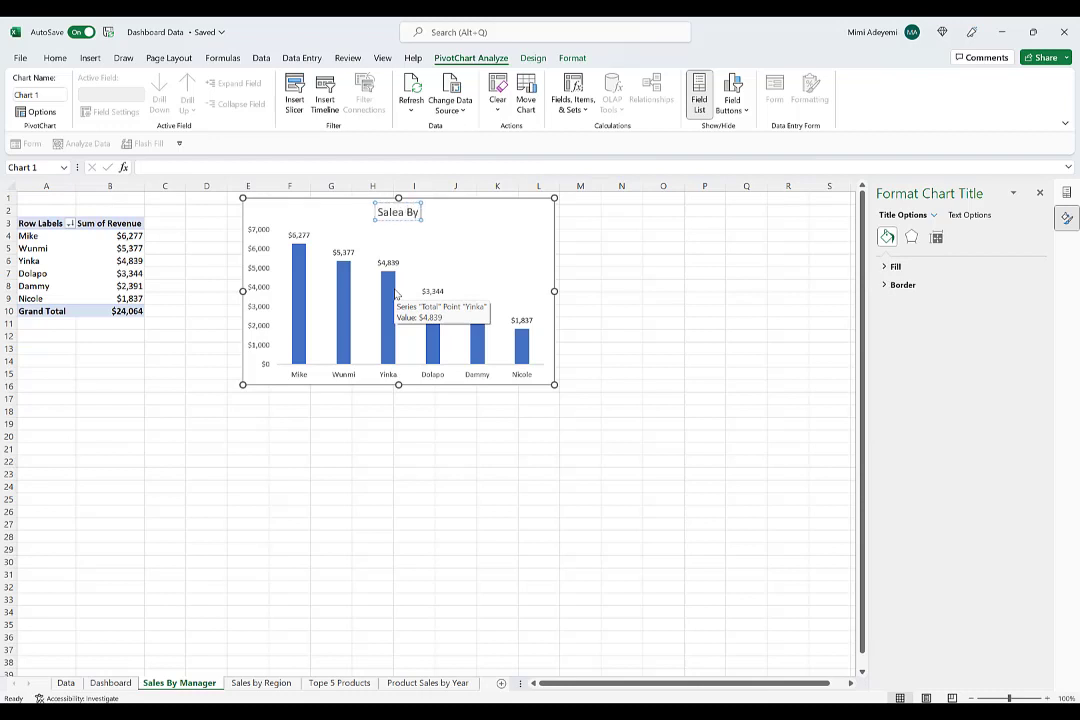
{"action": "type", "text": " Manager"}
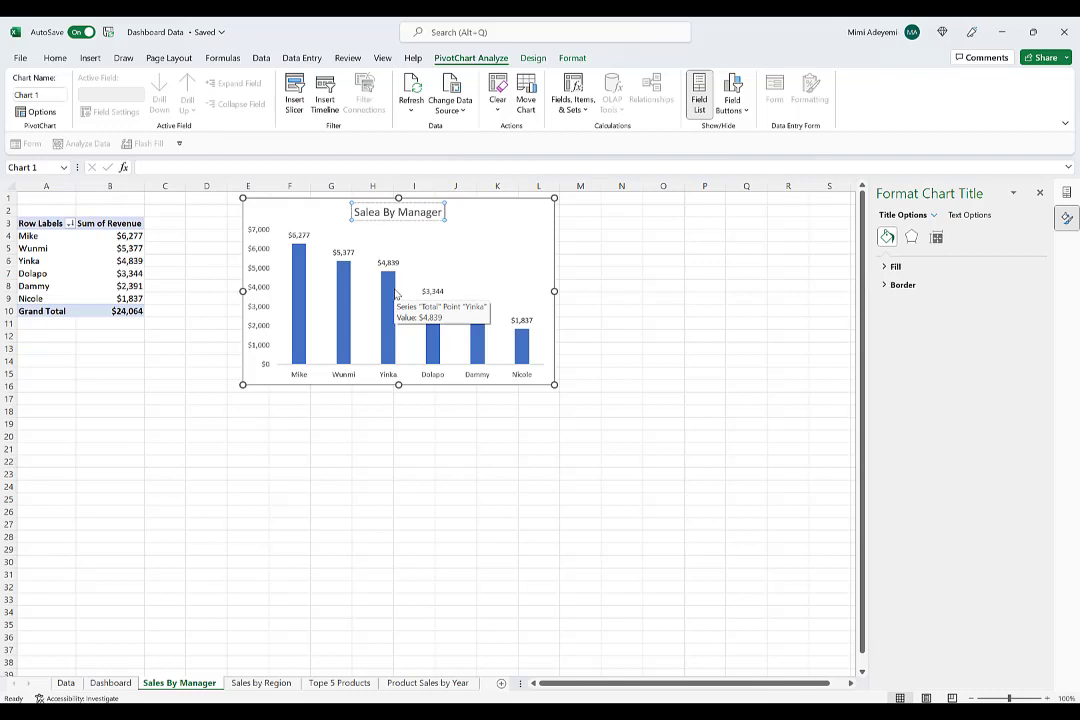
{"action": "left_click", "coordinate": [678, 295]}
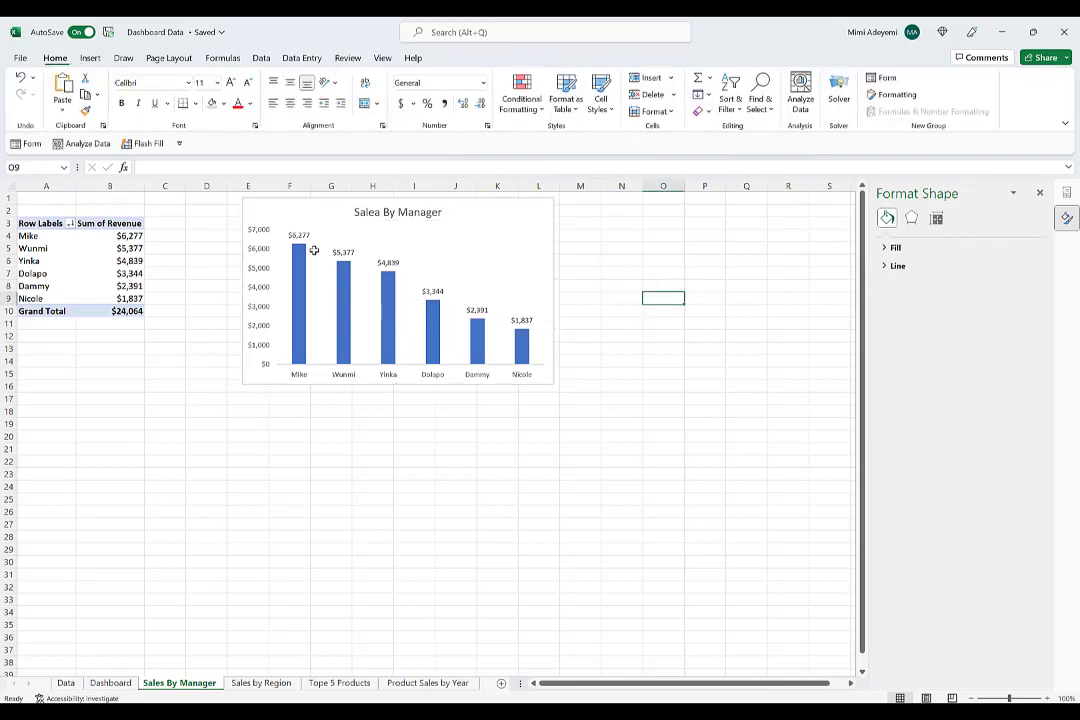
Insert a slicer for the Managers field from the PivotChart and place it directly beside the chart, in columns M to O
{"action": "left_click", "coordinate": [505, 233]}
{"action": "left_click", "coordinate": [485, 205]}
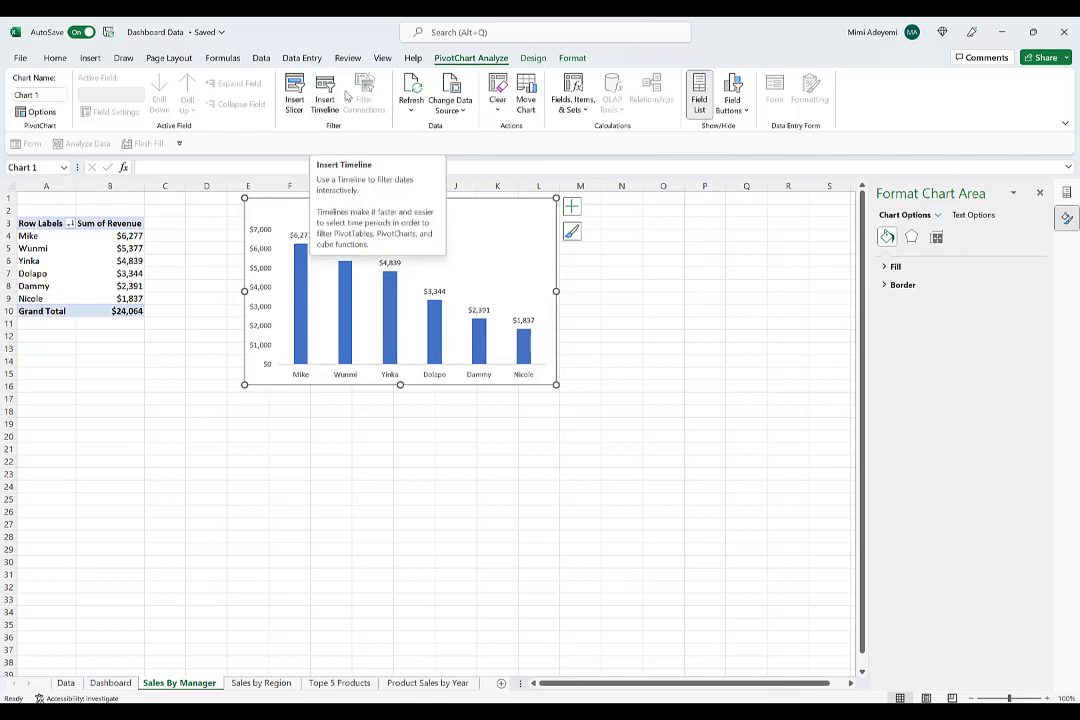
{"action": "left_click", "coordinate": [295, 104]}
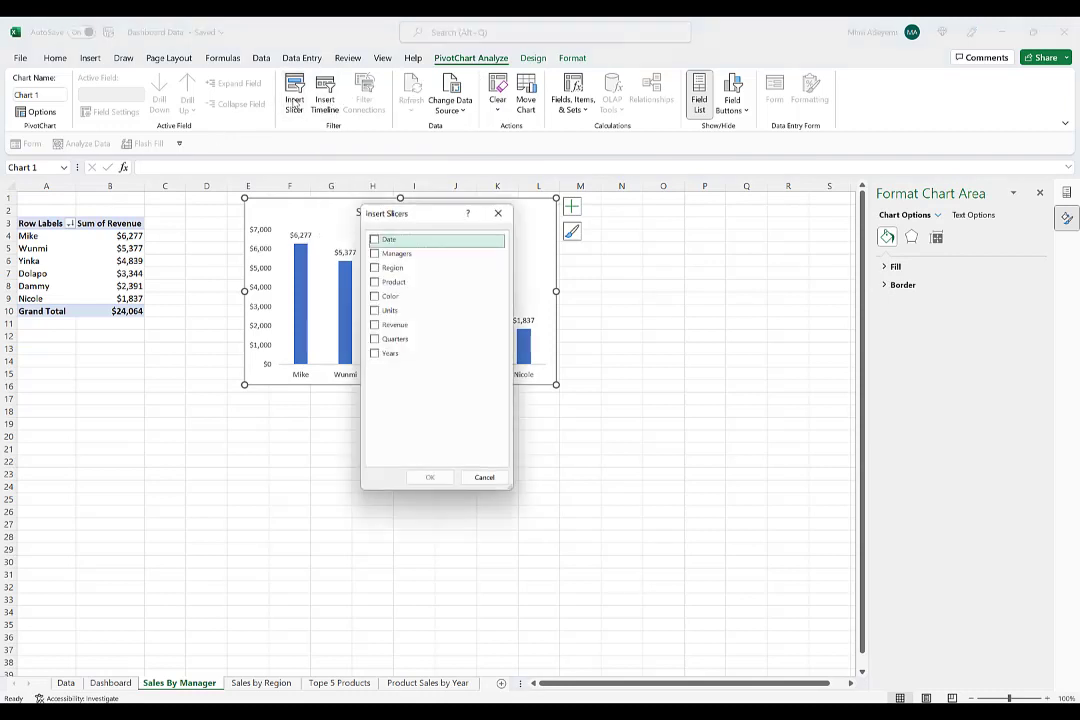
{"action": "left_click", "coordinate": [376, 254]}
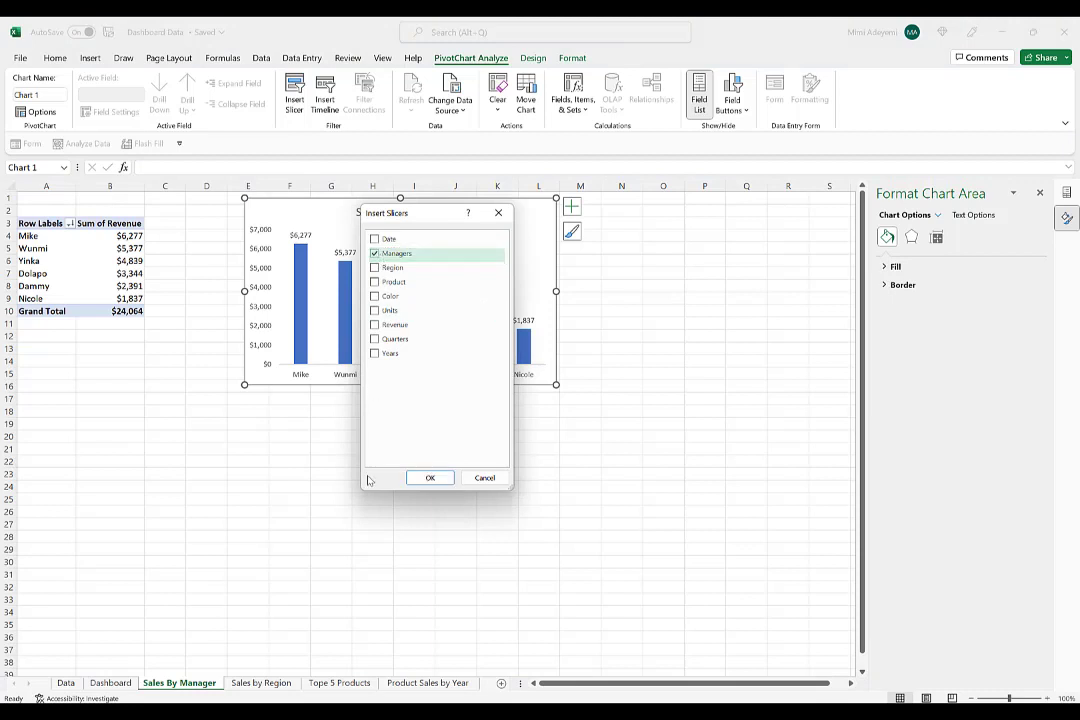
{"action": "left_click", "coordinate": [426, 477]}
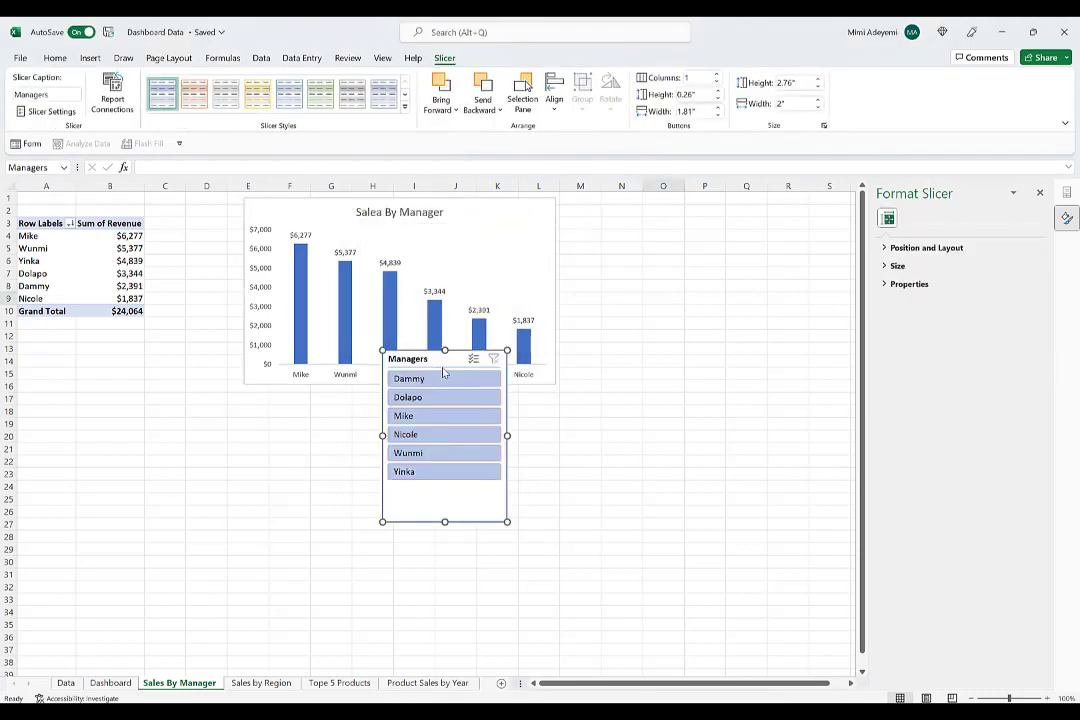
{"action": "left_click_drag", "start_coordinate": [438, 357], "coordinate": [618, 202]}
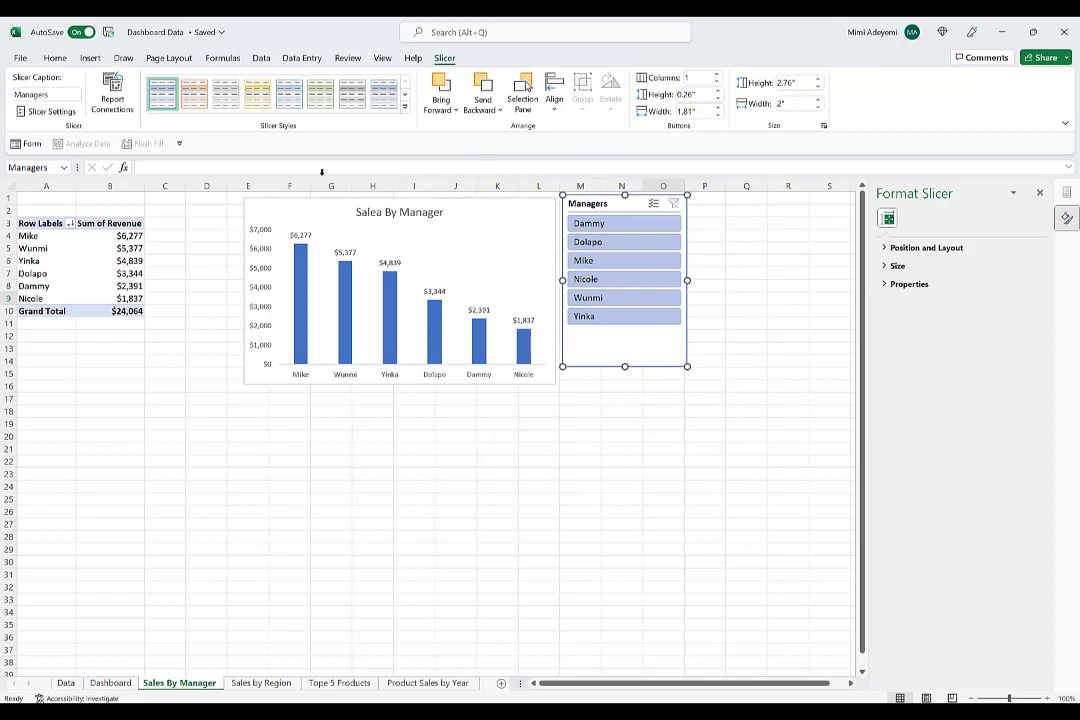
Connect the Managers slicer also to the PivotTables on the Product Sales by Year, Sales by Region and Tope 5 Products sheets
{"action": "left_click", "coordinate": [113, 90]}
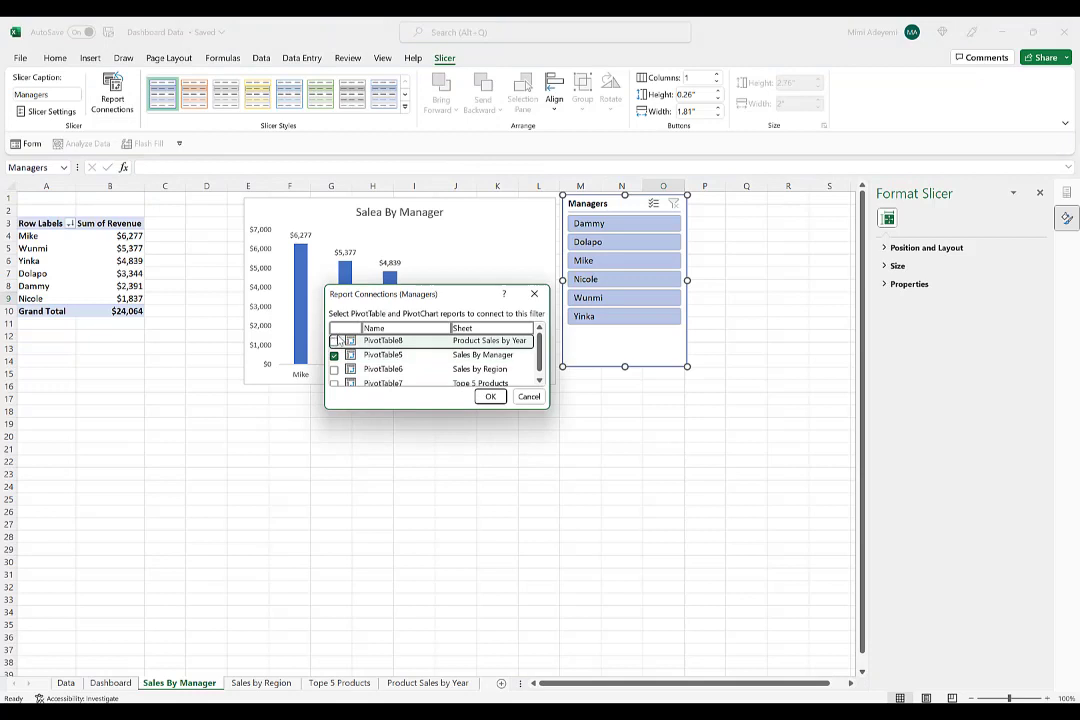
{"action": "left_click", "coordinate": [335, 341]}
{"action": "left_click", "coordinate": [334, 369]}
{"action": "left_click", "coordinate": [335, 384]}
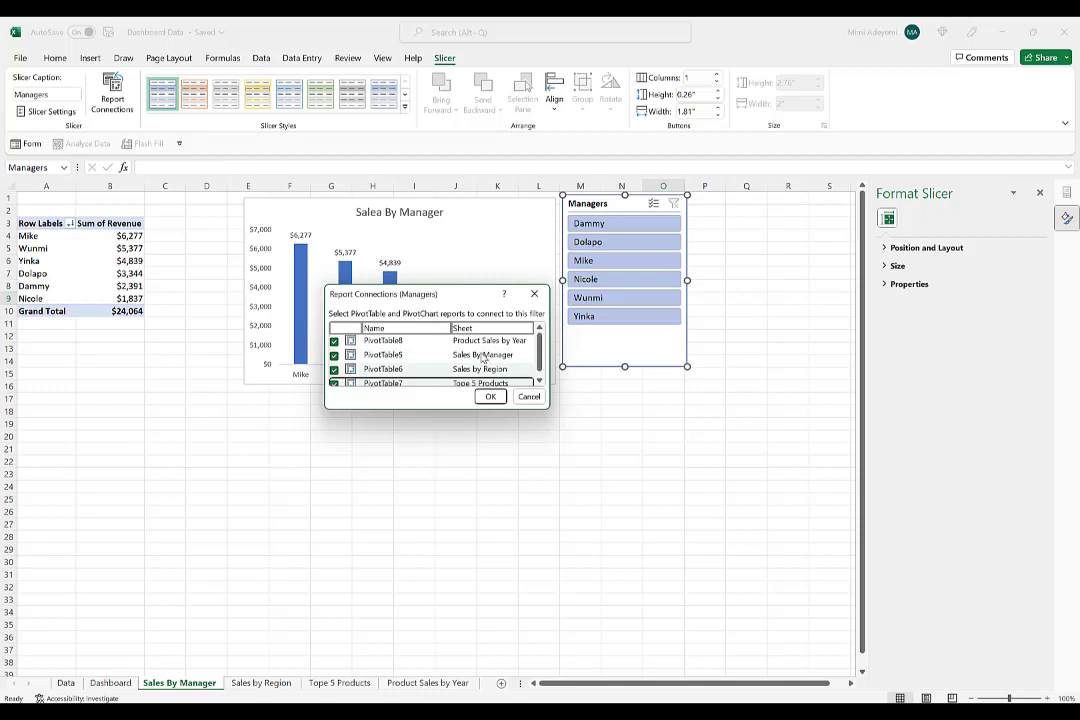
{"action": "left_click", "coordinate": [490, 397]}
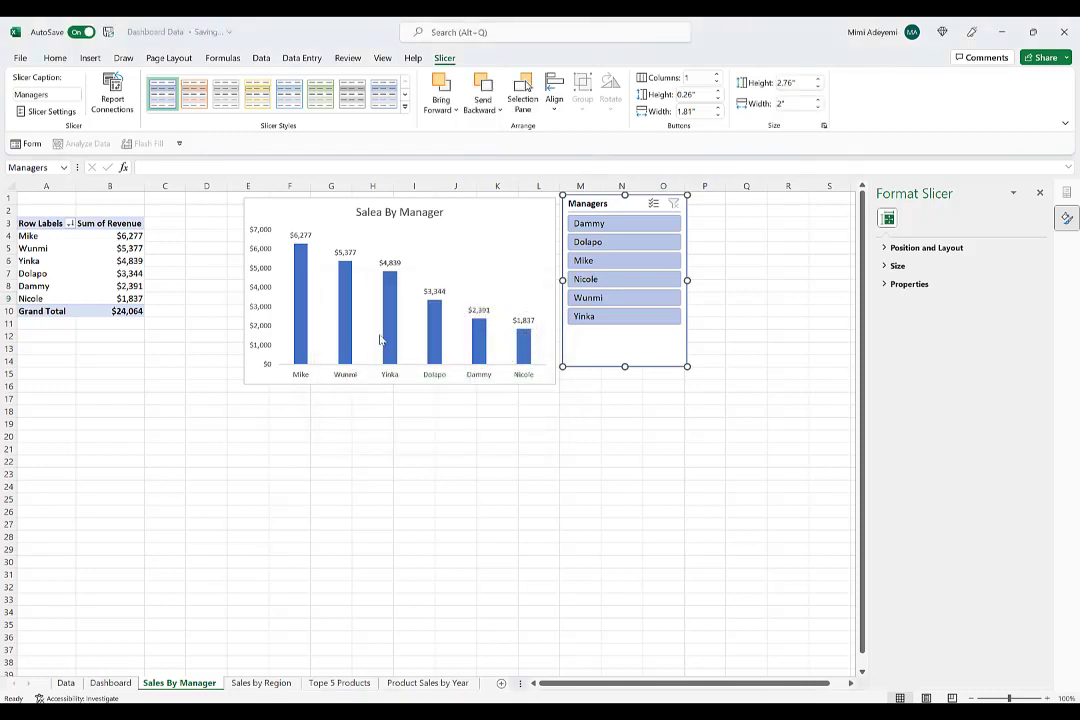
Test the Managers slicer by filtering to the second through fifth managers one at a time, and clear the filter
{"action": "left_click", "coordinate": [603, 242]}
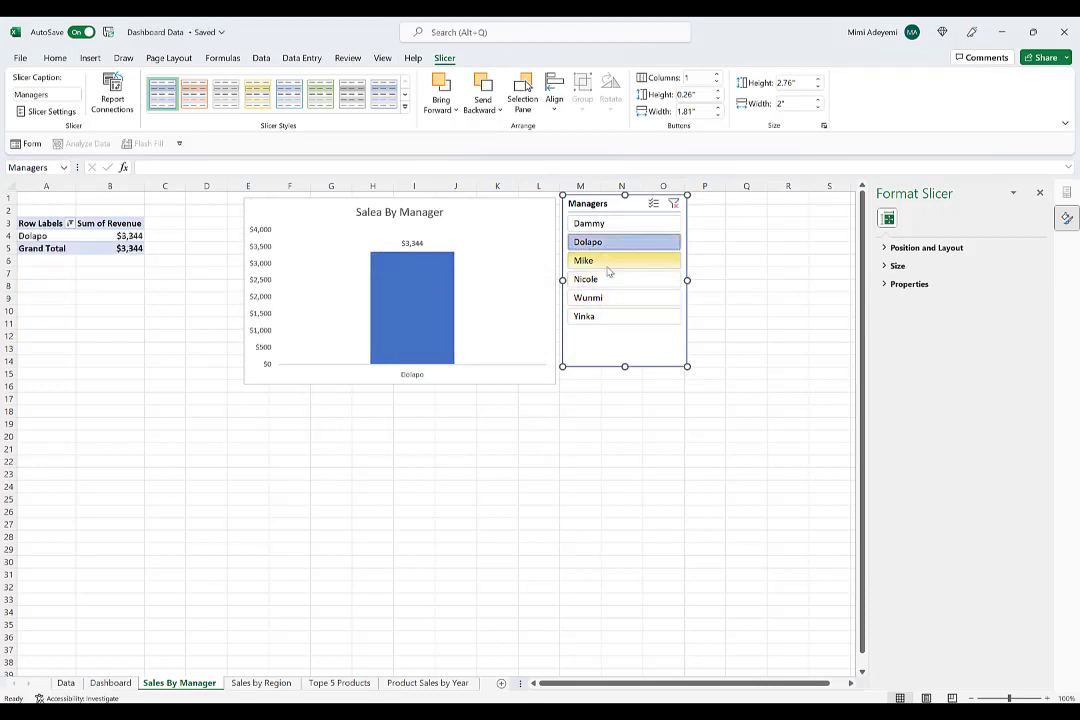
{"action": "left_click", "coordinate": [606, 260]}
{"action": "left_click", "coordinate": [600, 281]}
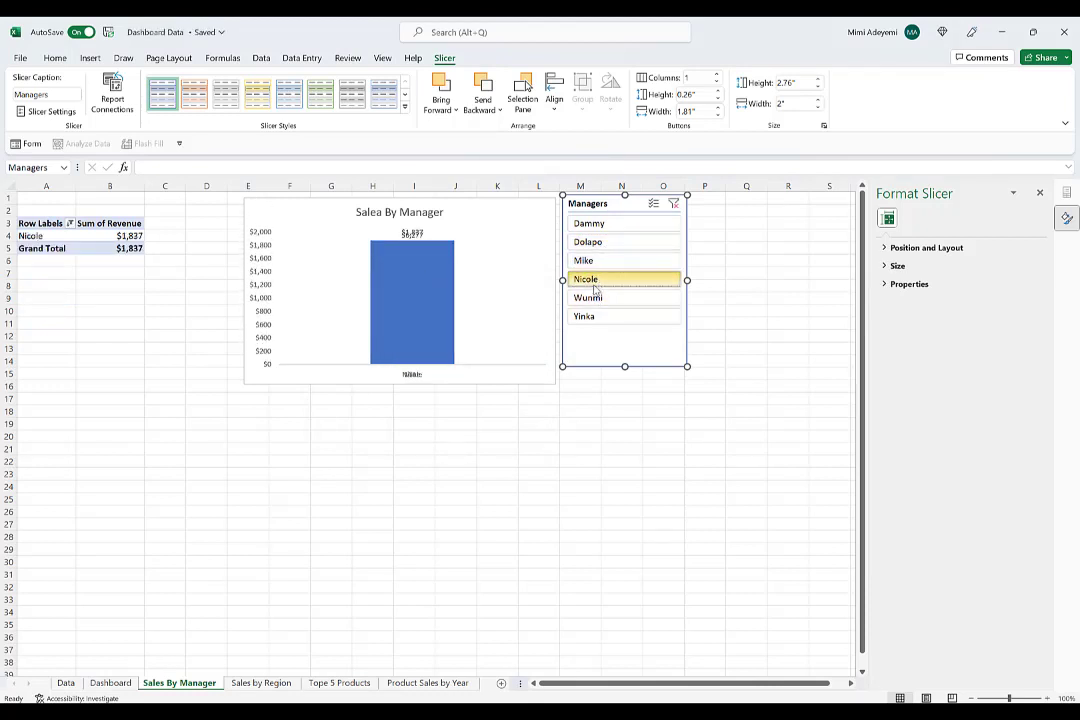
{"action": "left_click", "coordinate": [596, 298]}
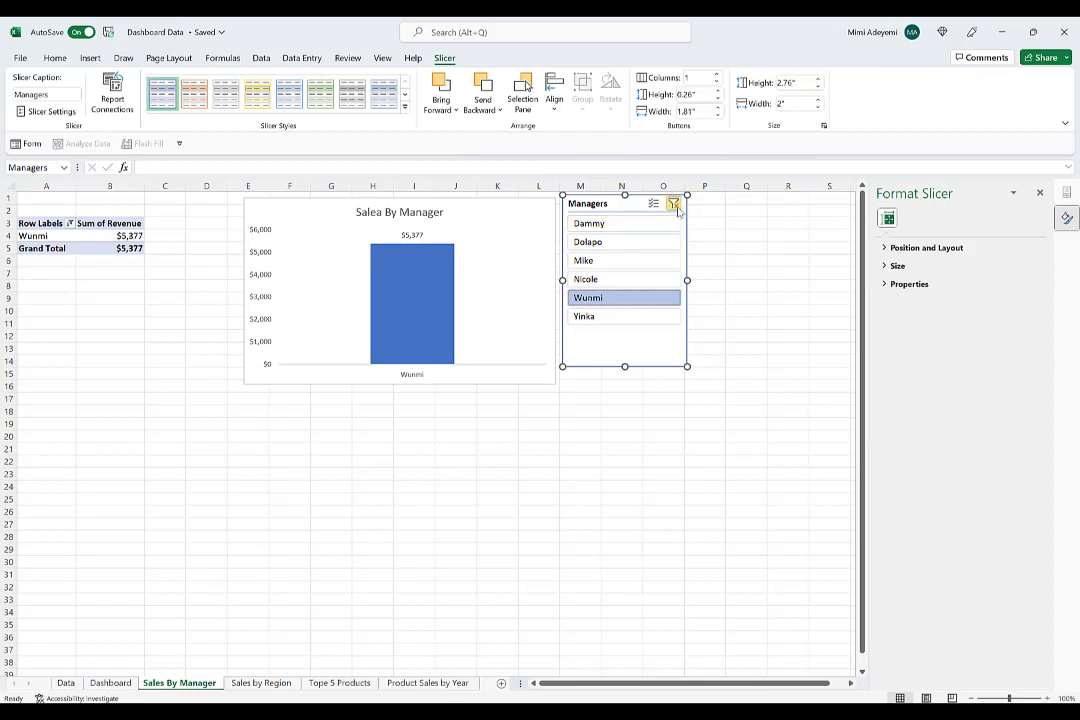
{"action": "left_click", "coordinate": [674, 204]}
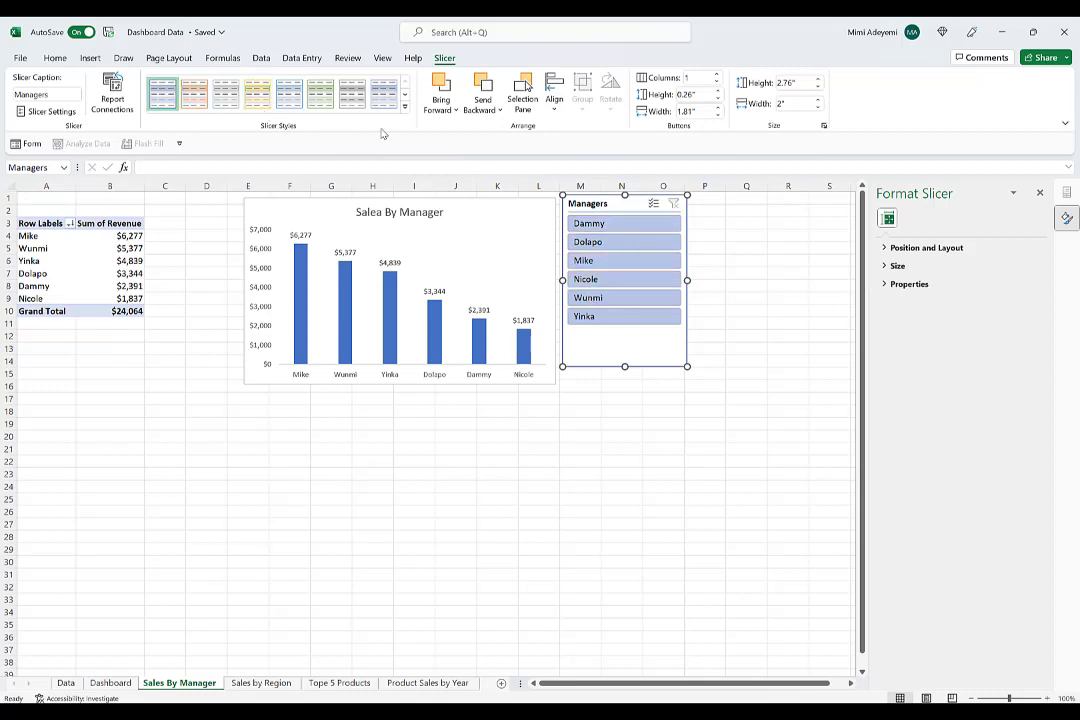
Apply the dark orange slicer style to the Managers slicer
{"action": "left_click", "coordinate": [405, 106]}
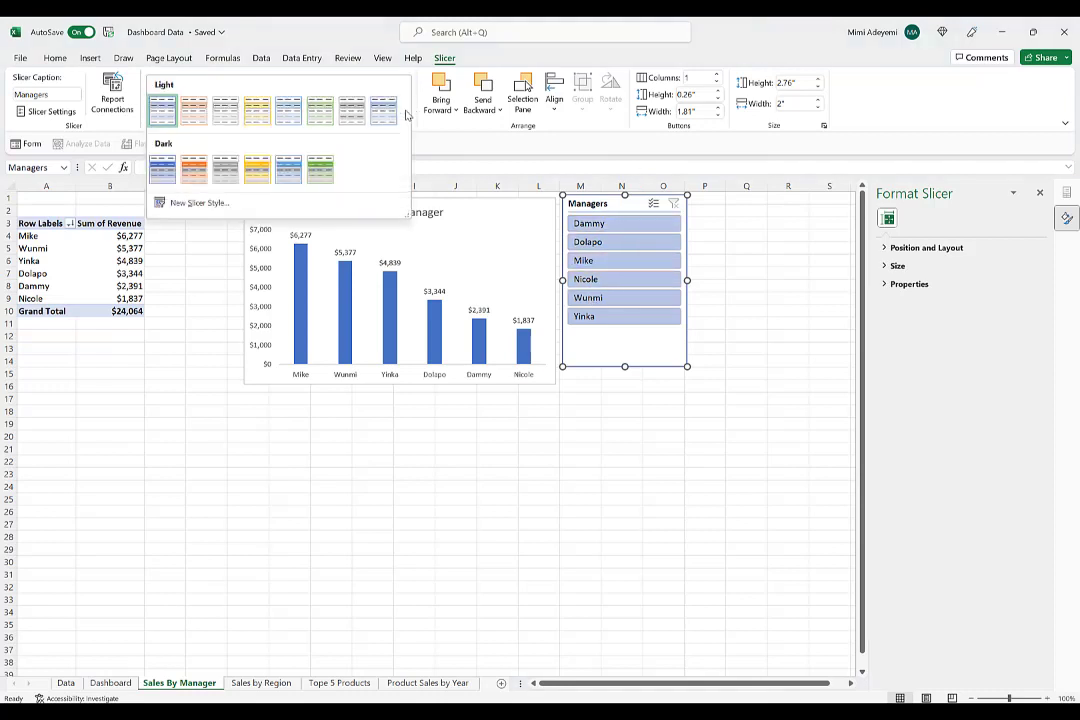
{"action": "left_click", "coordinate": [194, 170]}
{"action": "left_click", "coordinate": [788, 223]}
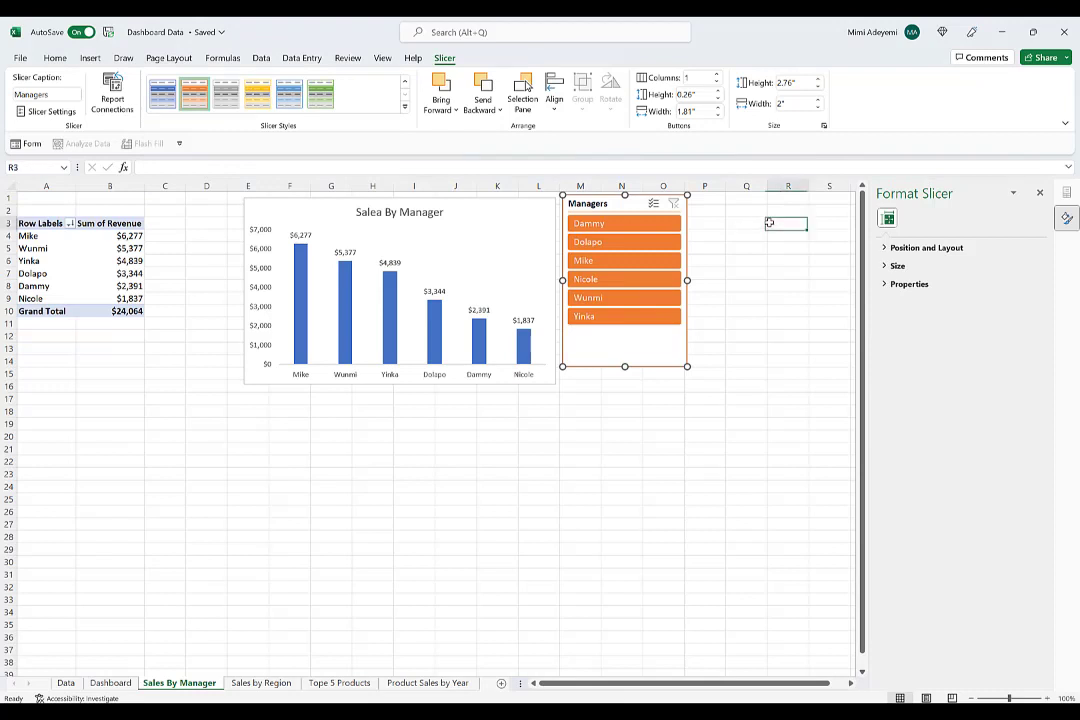
Fill the columns of the managers' PivotChart with orange to match the slicer
{"action": "left_click", "coordinate": [303, 268]}
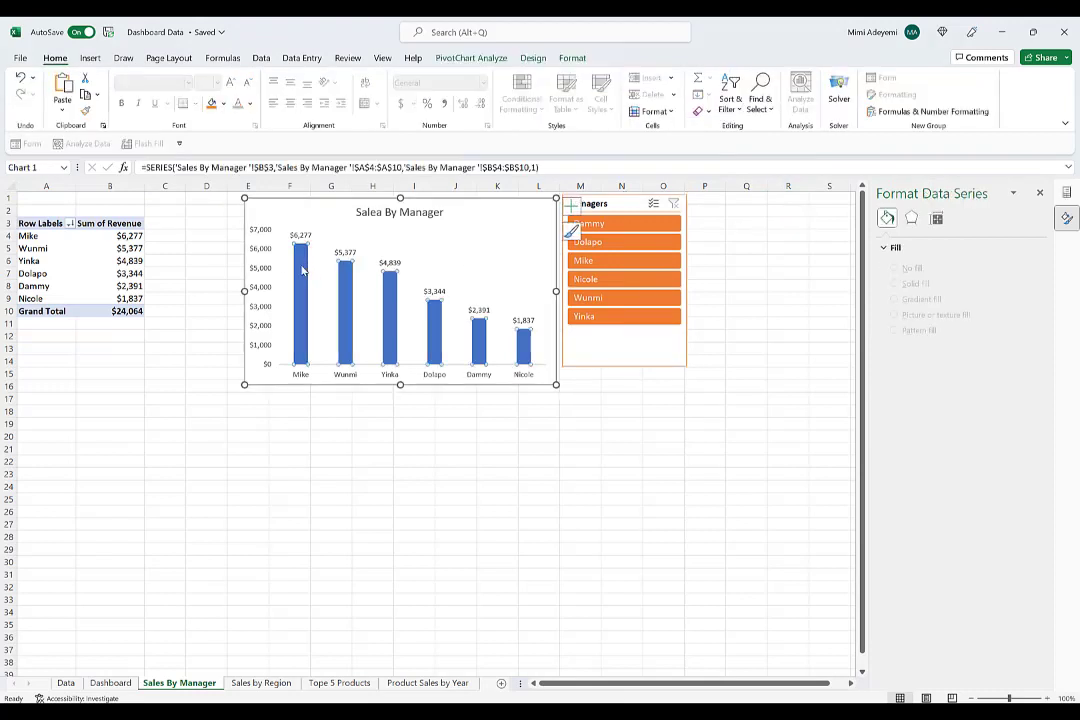
{"action": "left_click", "coordinate": [209, 103]}
{"action": "left_click", "coordinate": [598, 358]}
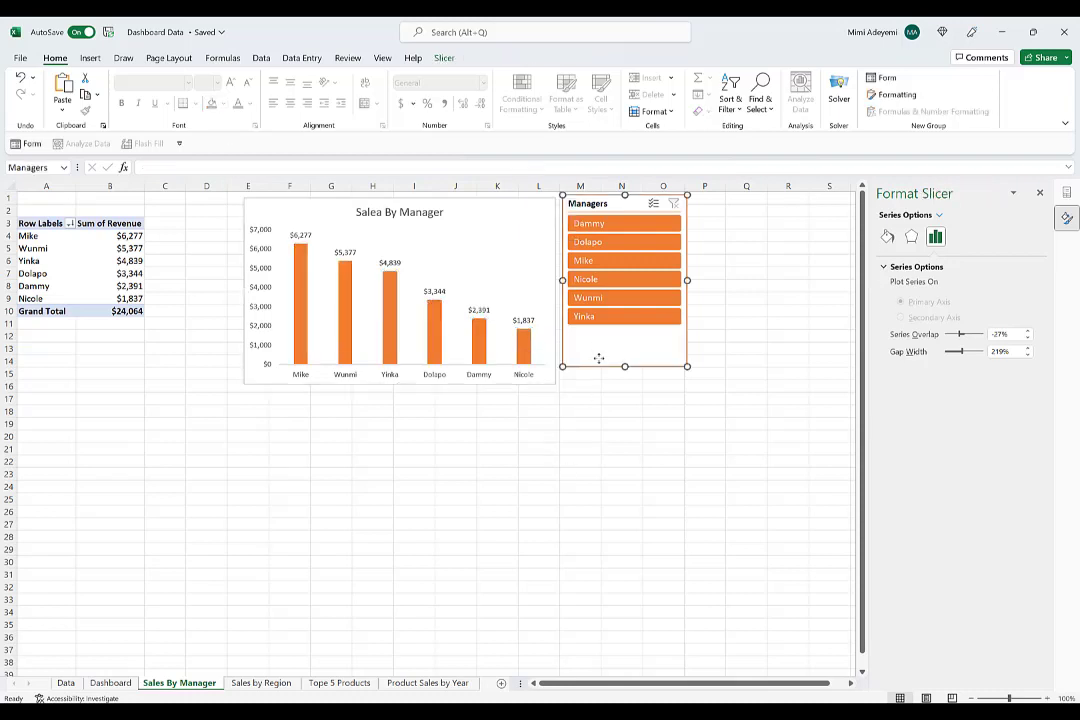
Shift the Managers slicer slightly away from the managers' PivotChart, and copy the chart to the Dashboard sheet below the title banner
{"action": "left_click", "coordinate": [625, 460]}
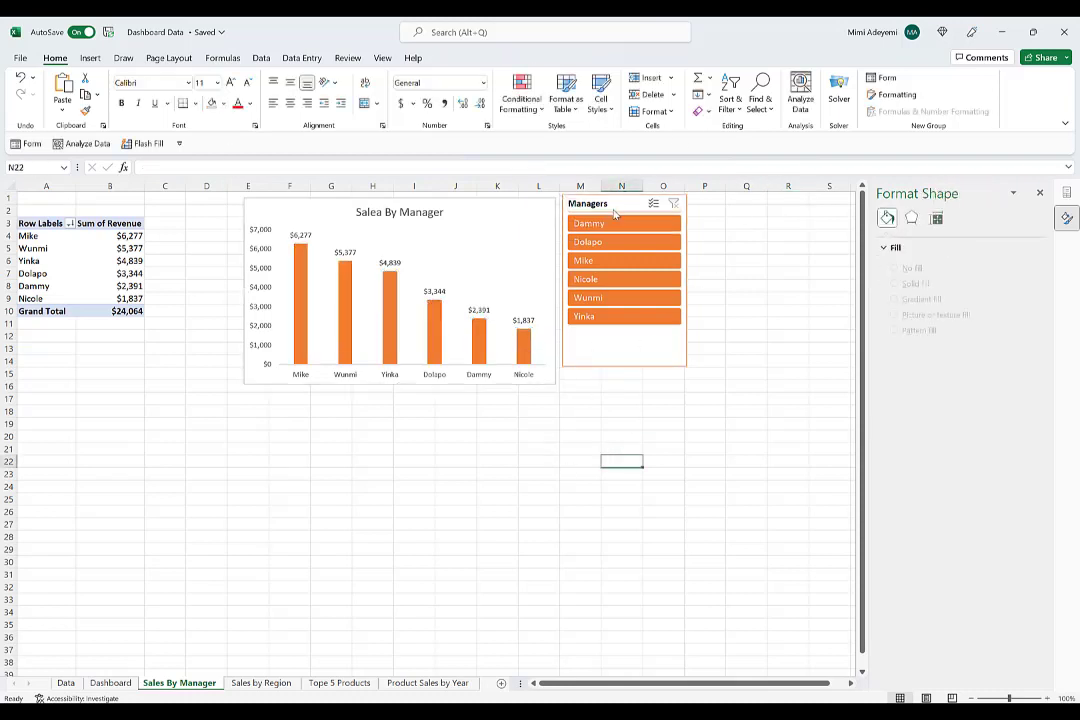
{"action": "mouse_move", "coordinate": [613, 204]}
{"action": "left_mouse_down"}
{"action": "mouse_move", "coordinate": [634, 224]}
{"action": "mouse_move", "coordinate": [623, 212]}
{"action": "left_mouse_up"}
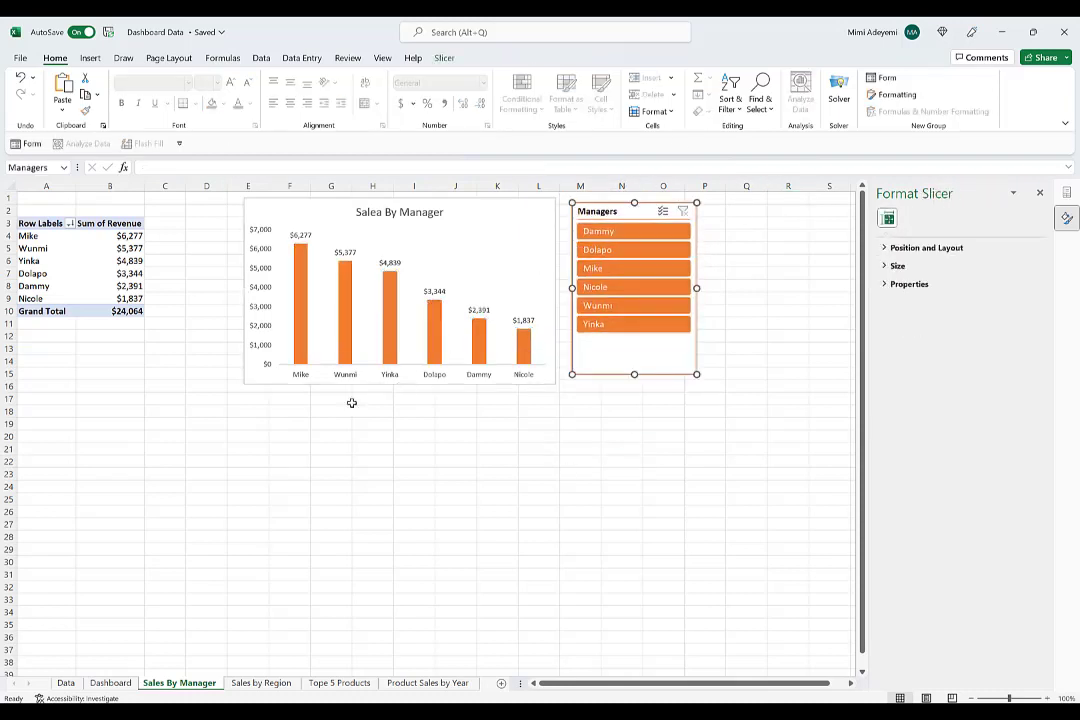
{"action": "left_click", "coordinate": [474, 204]}
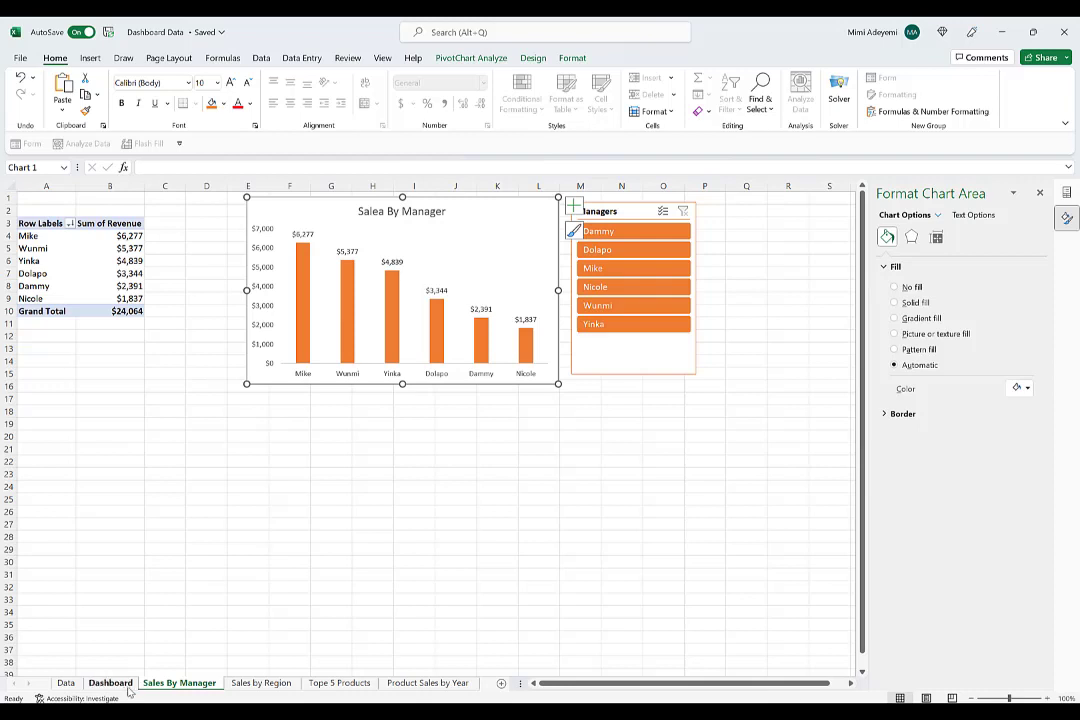
{"action": "key", "text": "ctrl+Page_Up"}
{"action": "left_click", "coordinate": [135, 322]}
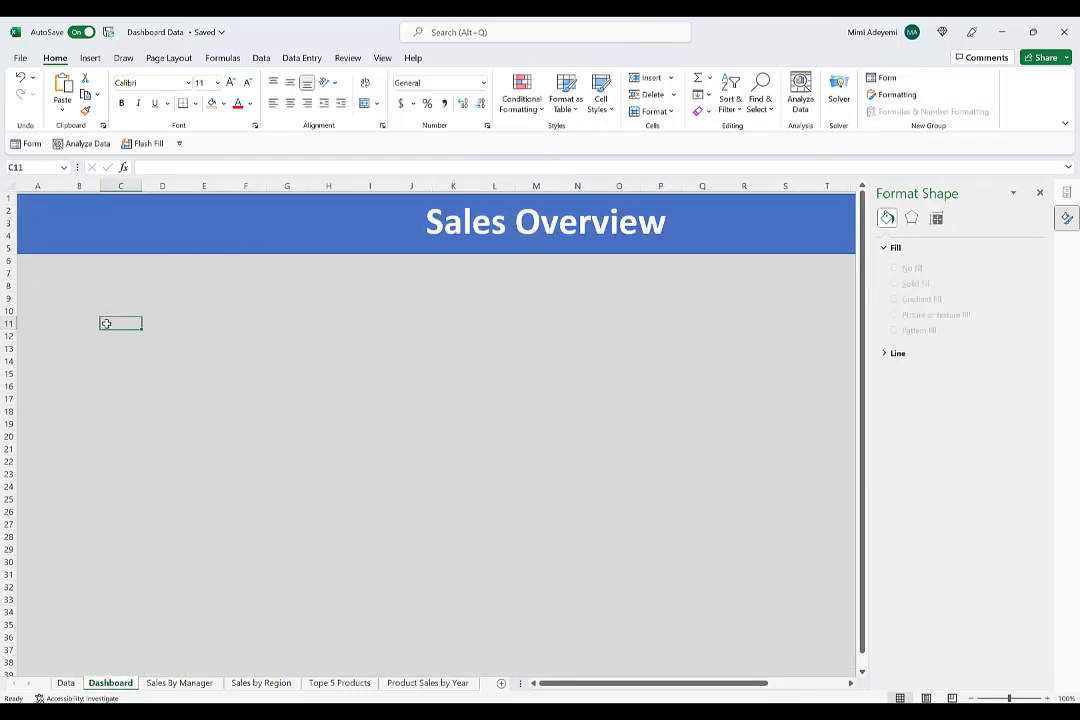
{"action": "key", "text": "ctrl+v"}
{"action": "left_click_drag", "start_coordinate": [349, 323], "coordinate": [345, 287]}
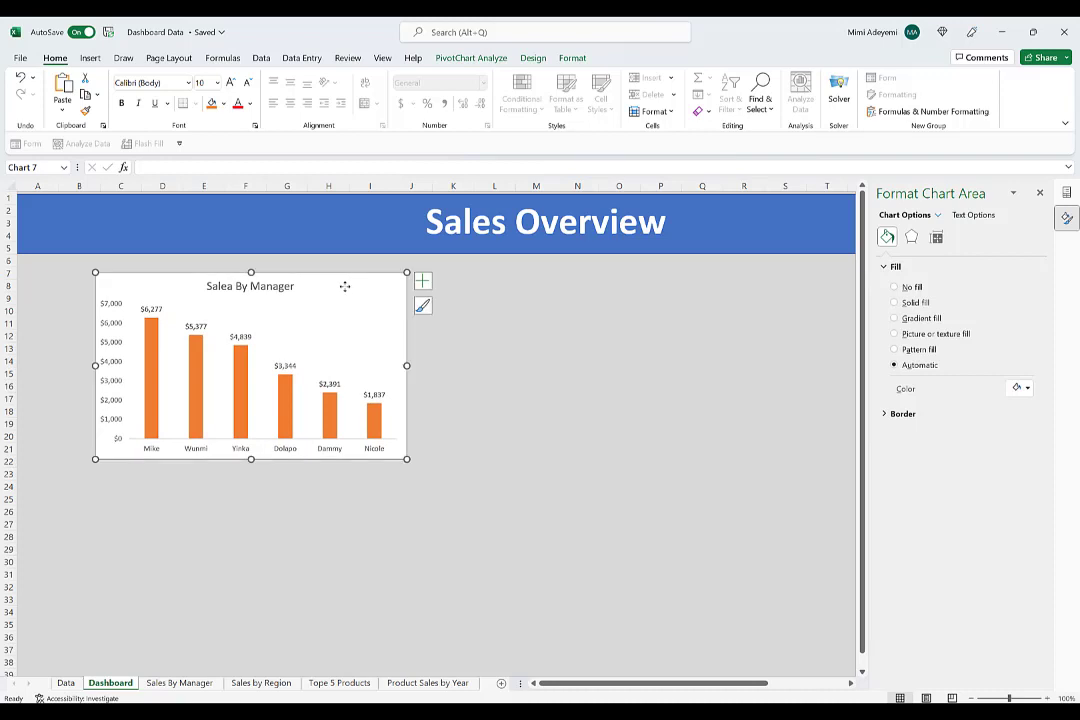
Set the Dashboard chart's text to the automatic font colour and remove the chart's background fill
{"action": "left_click", "coordinate": [237, 103]}
{"action": "left_click", "coordinate": [223, 104]}
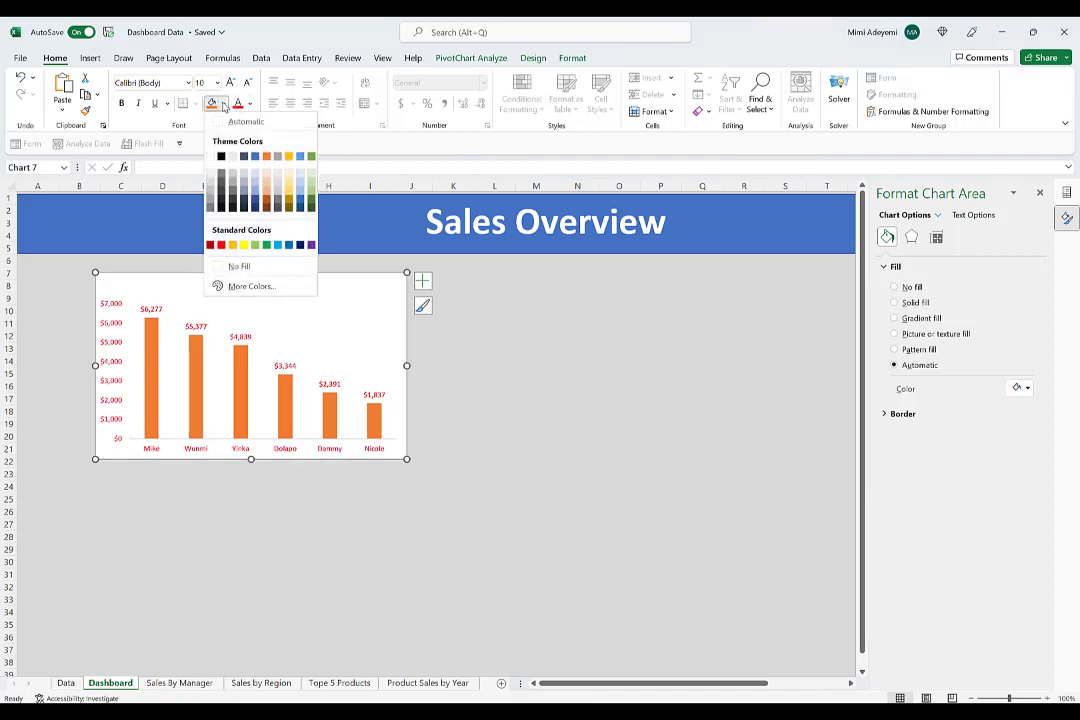
{"action": "left_click", "coordinate": [248, 106]}
{"action": "left_click", "coordinate": [248, 106]}
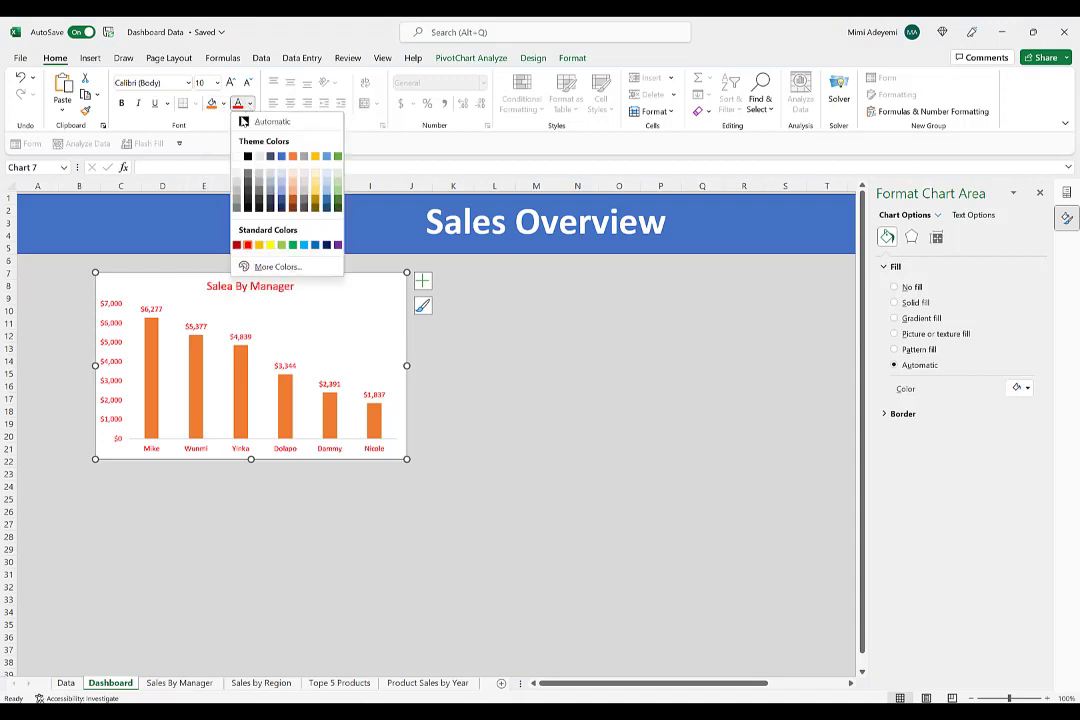
{"action": "left_click", "coordinate": [250, 121]}
{"action": "left_click", "coordinate": [223, 104]}
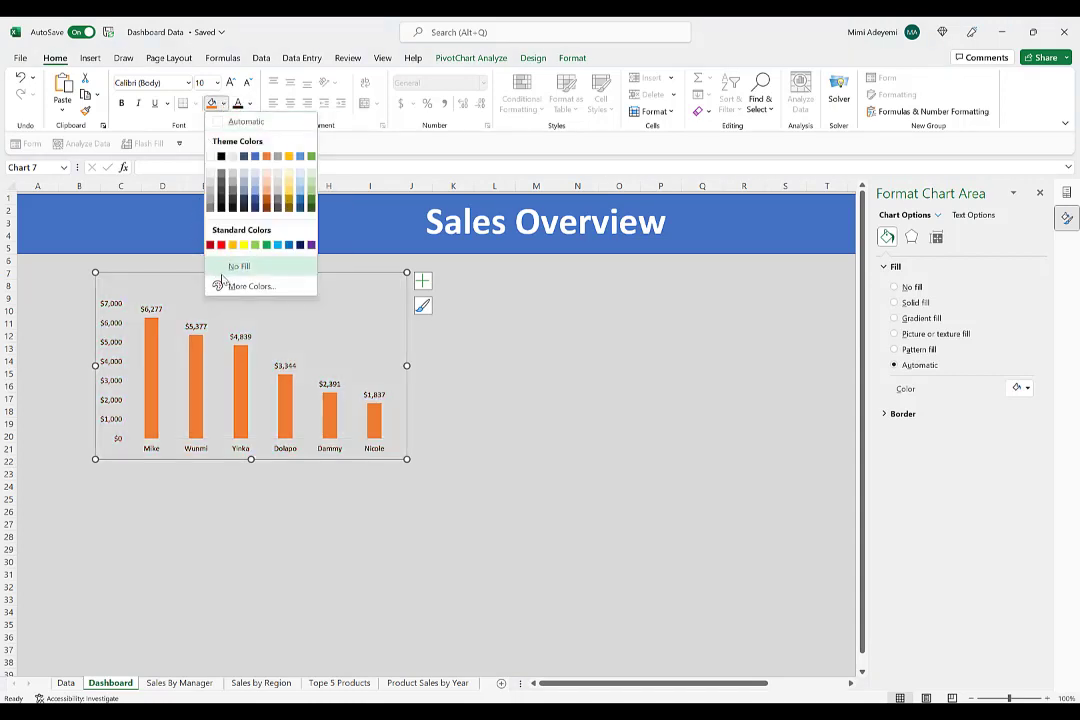
{"action": "left_click", "coordinate": [236, 268]}
{"action": "left_click", "coordinate": [546, 434]}
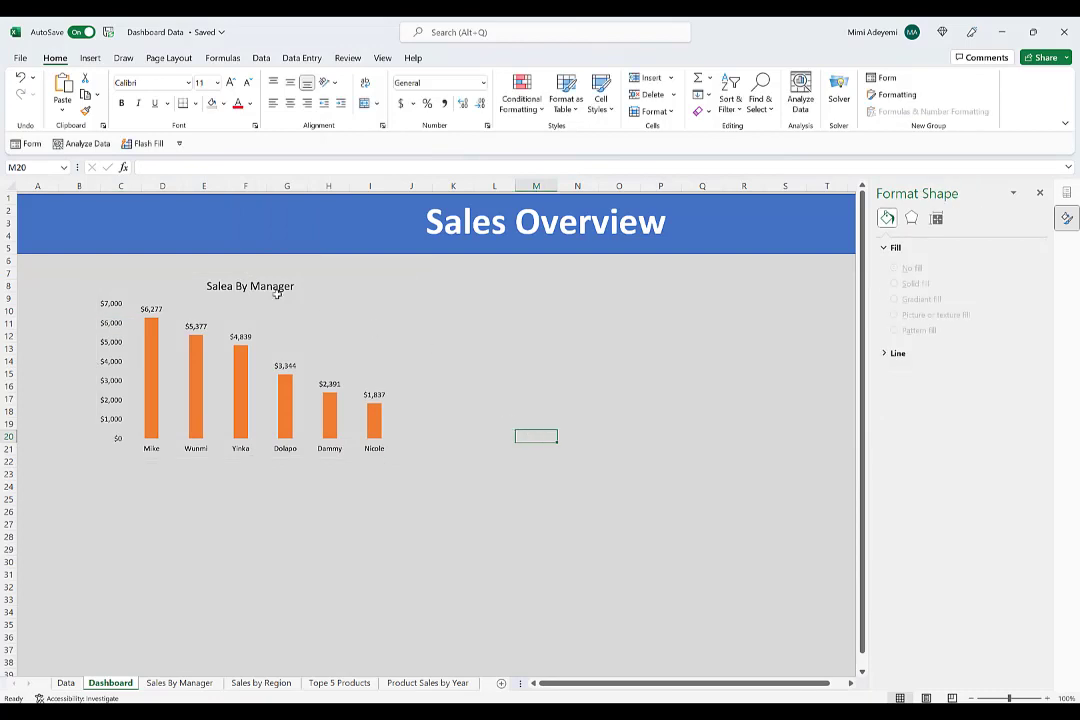
Give the Dashboard chart's area a standard blue outline
{"action": "left_click", "coordinate": [340, 288]}
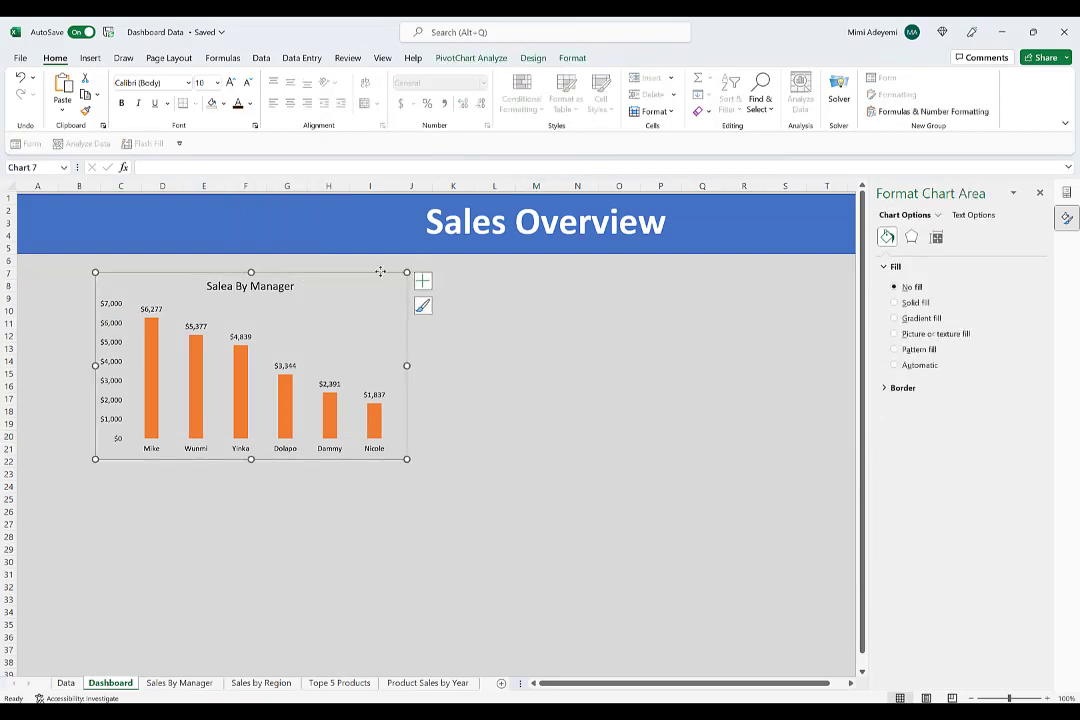
{"action": "left_click", "coordinate": [338, 322]}
{"action": "left_click", "coordinate": [398, 277]}
{"action": "right_click", "coordinate": [362, 282]}
{"action": "left_click", "coordinate": [414, 229]}
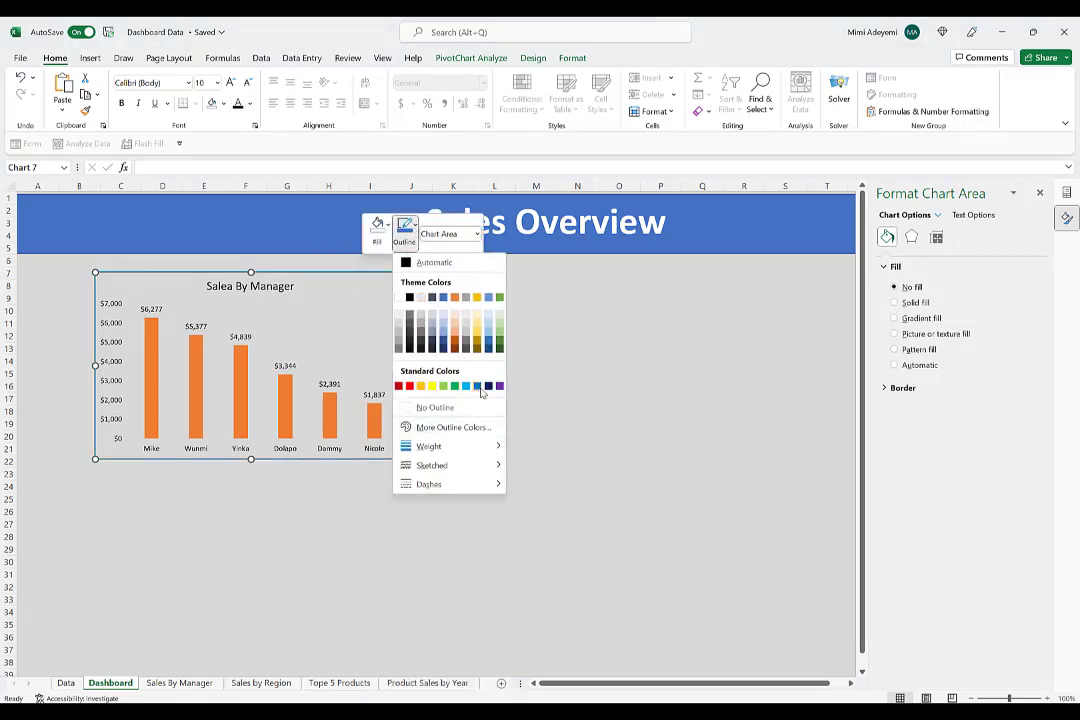
{"action": "left_click", "coordinate": [481, 387]}
{"action": "left_click", "coordinate": [619, 335]}
Move the Dashboard chart so it starts at about cell D11, leaving room for a slicer beside it
{"action": "left_click", "coordinate": [325, 283]}
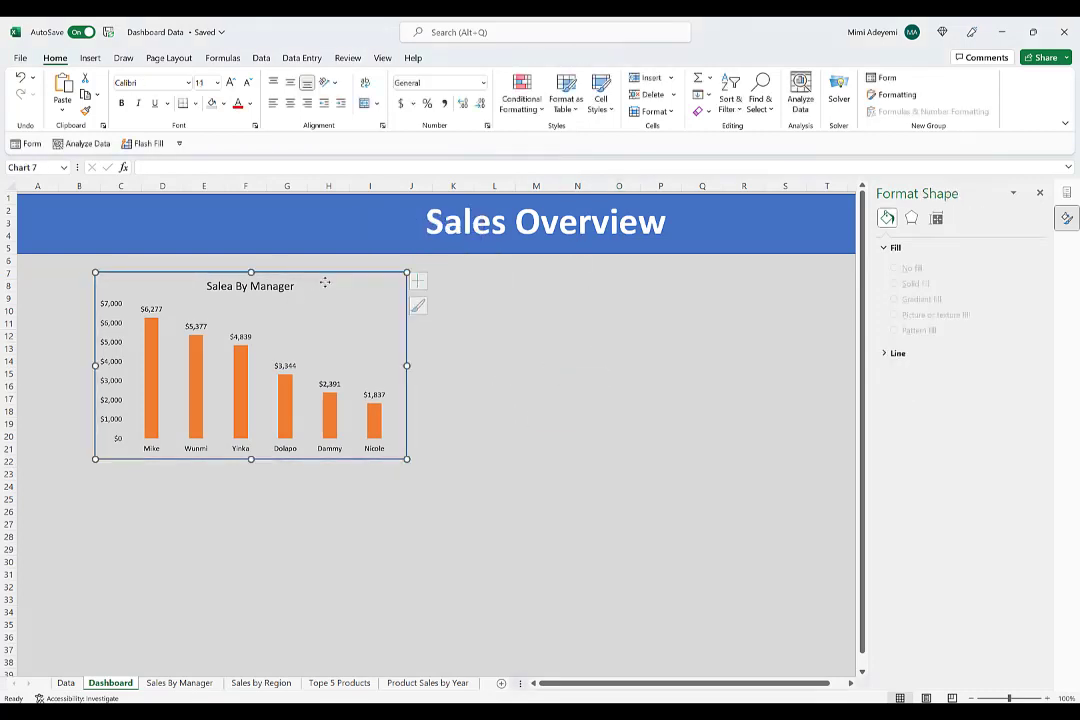
{"action": "left_click_drag", "start_coordinate": [325, 283], "coordinate": [404, 326]}
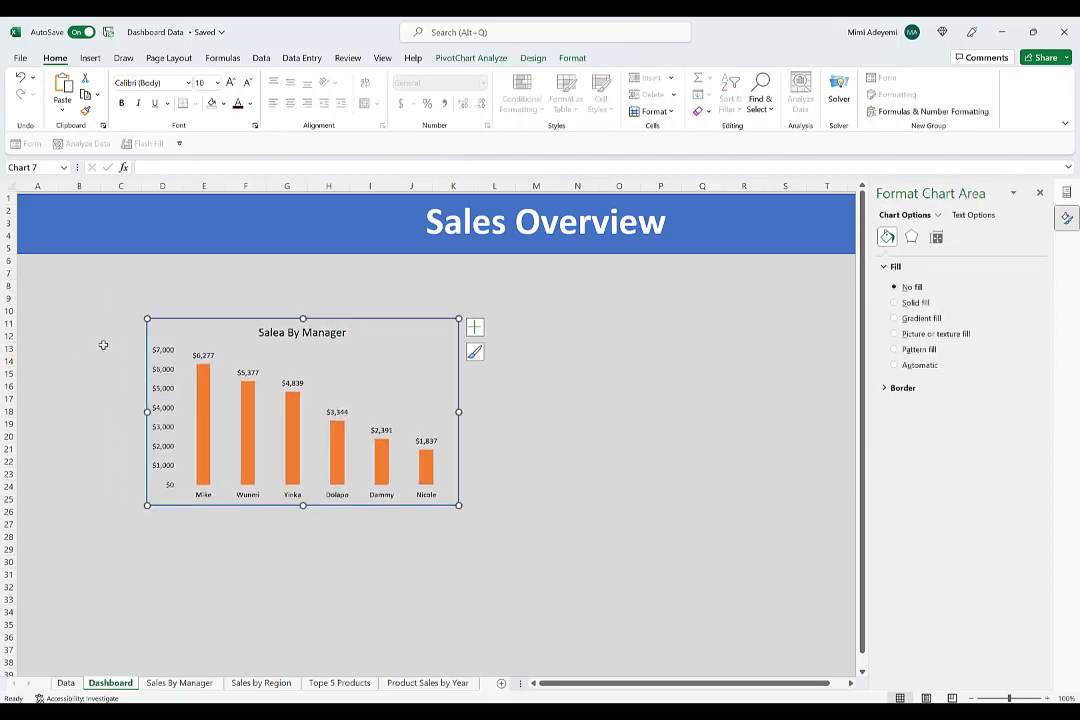
{"action": "left_click", "coordinate": [97, 346]}
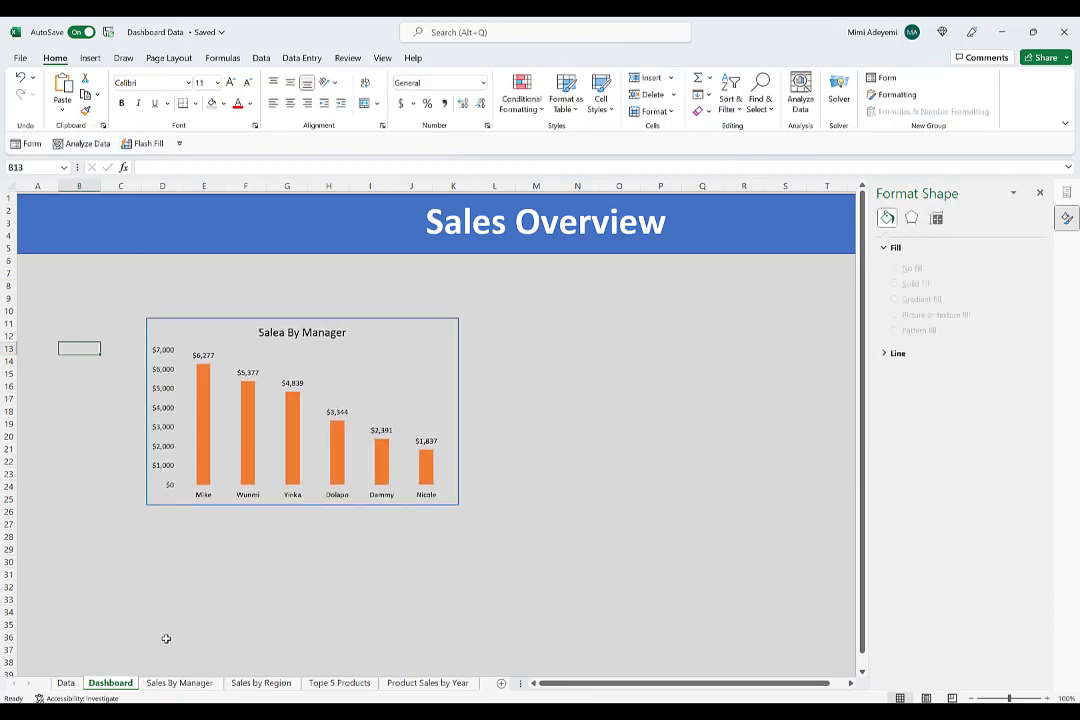
Copy the Managers slicer from the Sales By Manager sheet to the Dashboard and align it beside the chart at about row 10
{"action": "left_click", "coordinate": [179, 682]}
{"action": "left_click", "coordinate": [610, 210]}
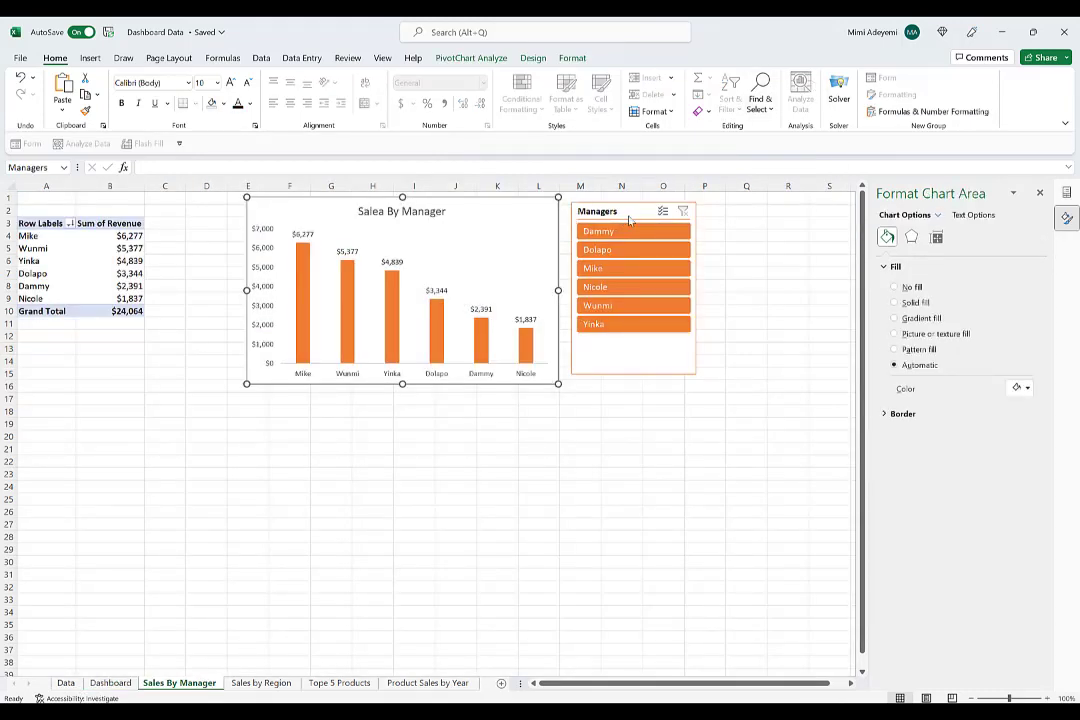
{"action": "left_click", "coordinate": [120, 664]}
{"action": "left_click", "coordinate": [108, 682]}
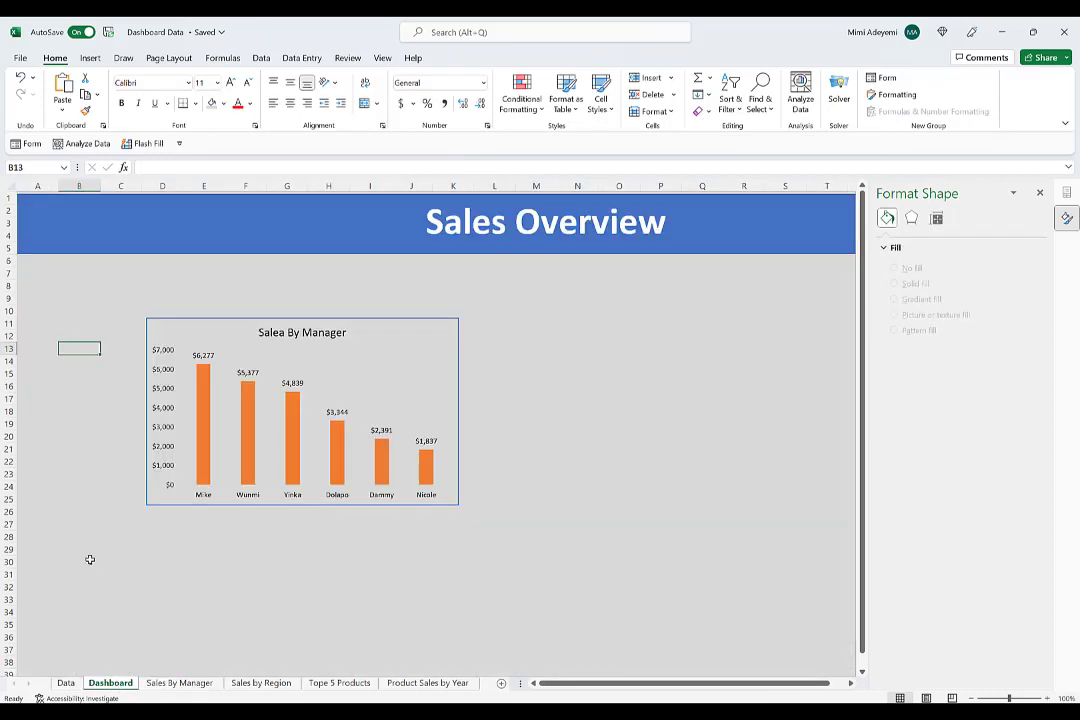
{"action": "left_click", "coordinate": [35, 346]}
{"action": "key", "text": "ctrl+v"}
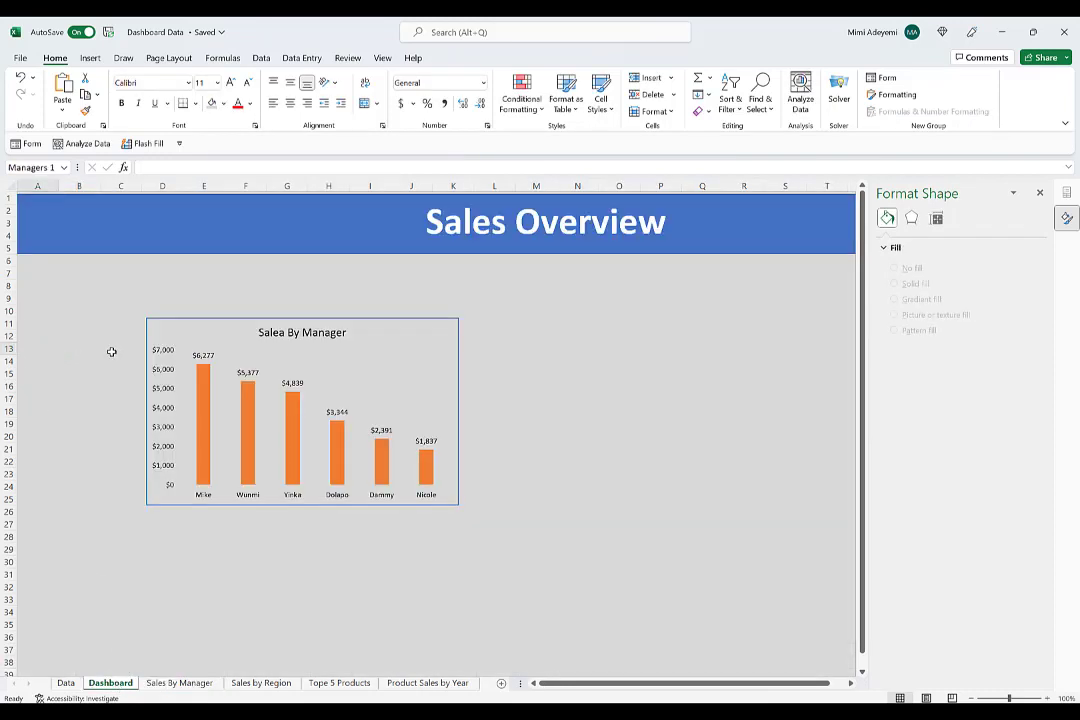
{"action": "left_click_drag", "start_coordinate": [100, 350], "coordinate": [109, 317]}
{"action": "left_click", "coordinate": [211, 323]}
{"action": "left_click_drag", "start_coordinate": [211, 323], "coordinate": [211, 318]}
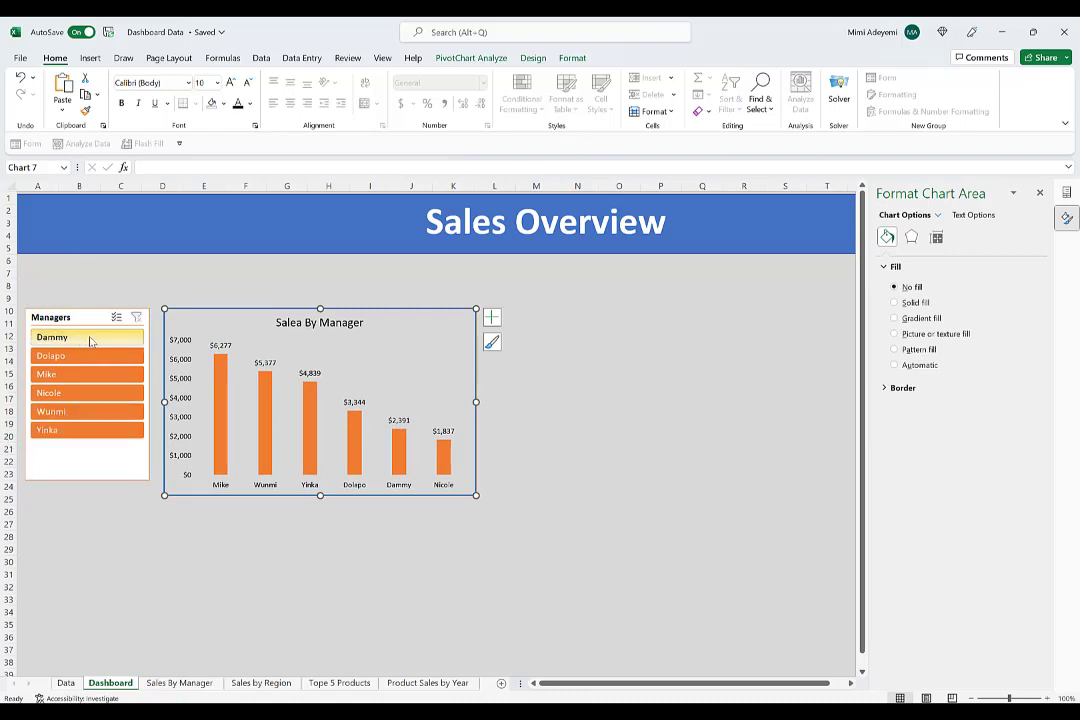
Apply the dark blue slicer style to the Managers slicer on the Dashboard
{"action": "left_click", "coordinate": [60, 317]}
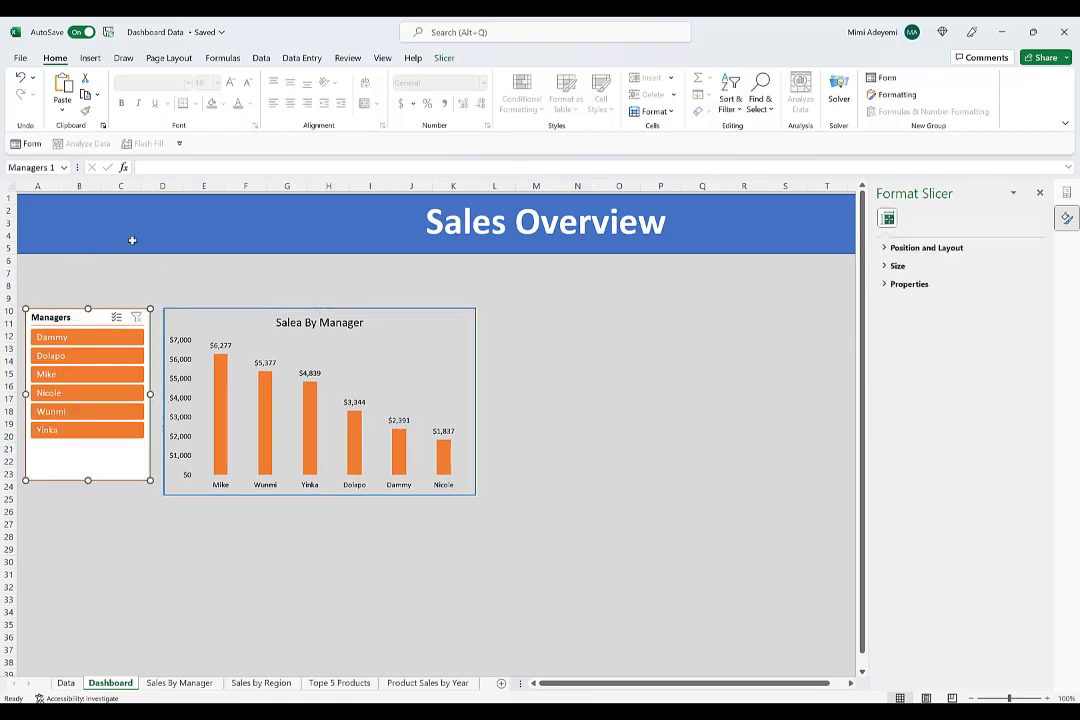
{"action": "left_click", "coordinate": [440, 60]}
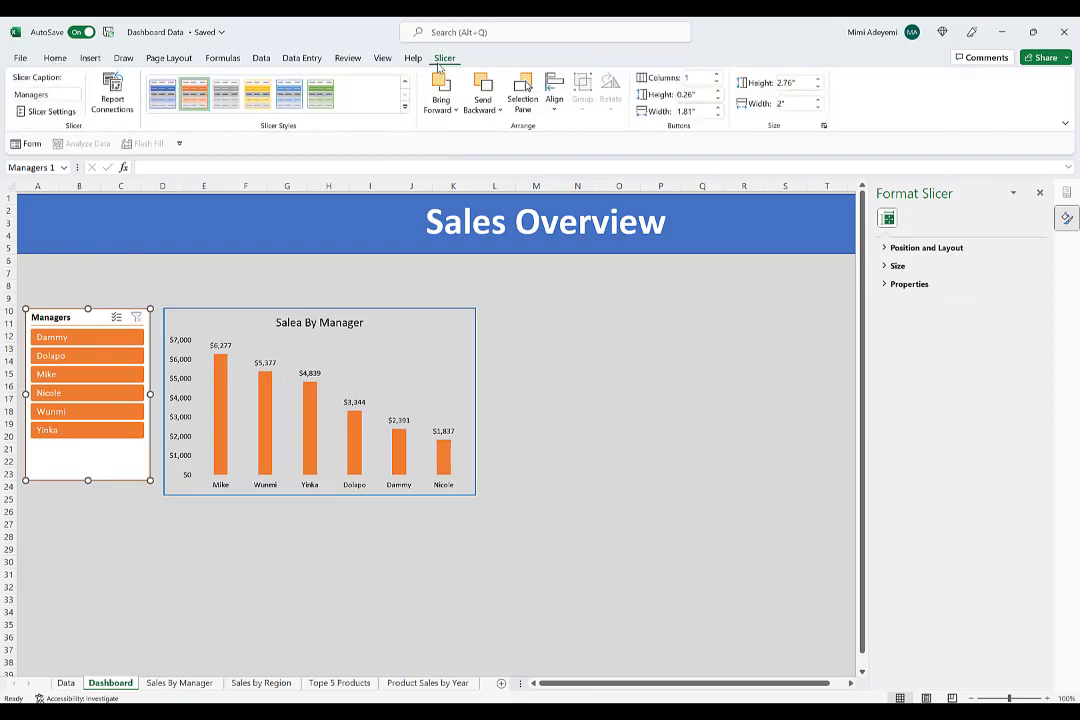
{"action": "left_click", "coordinate": [168, 98]}
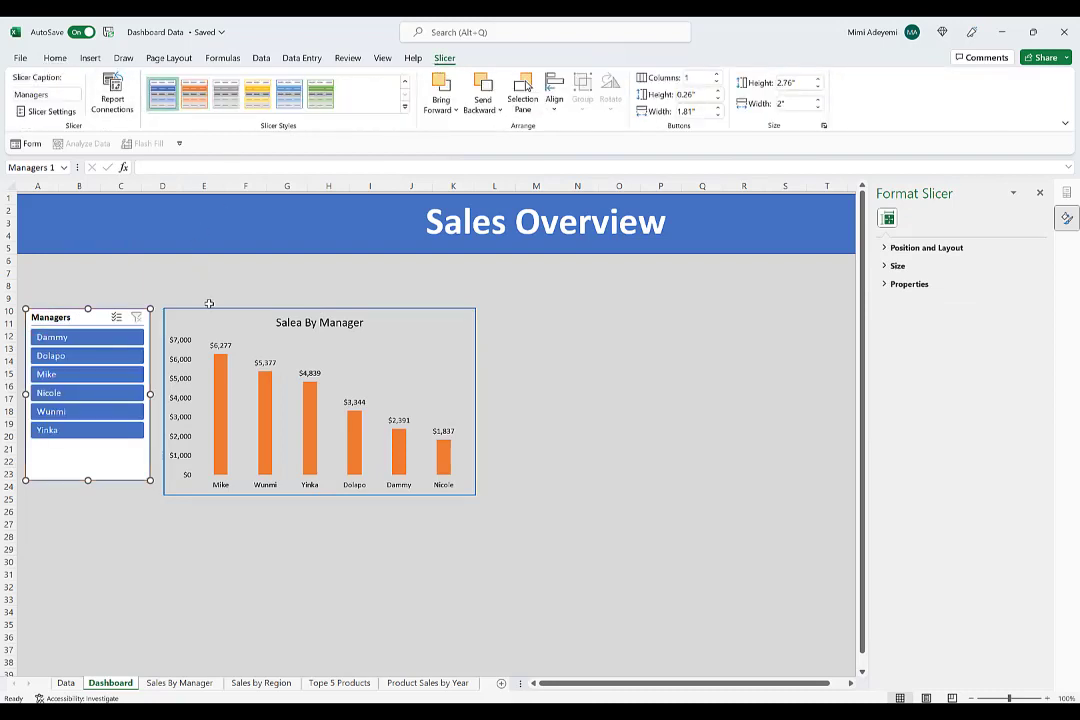
Fill the columns of the managers' chart on the Dashboard with standard blue to match the slicer
{"action": "left_click", "coordinate": [224, 378]}
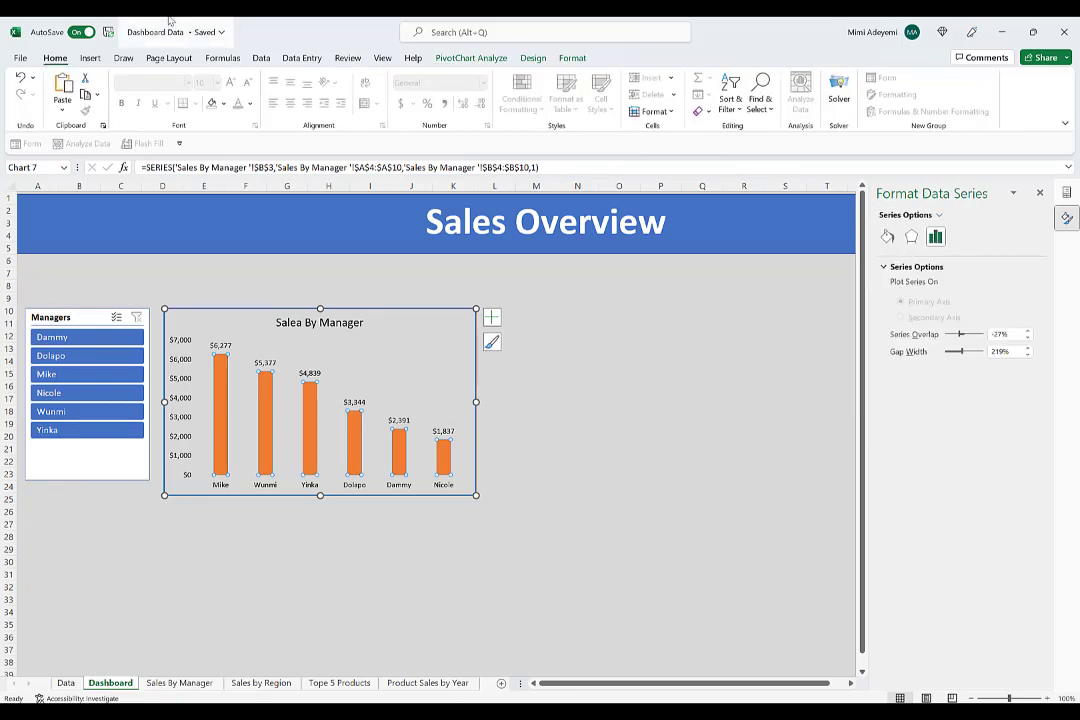
{"action": "left_click", "coordinate": [224, 103]}
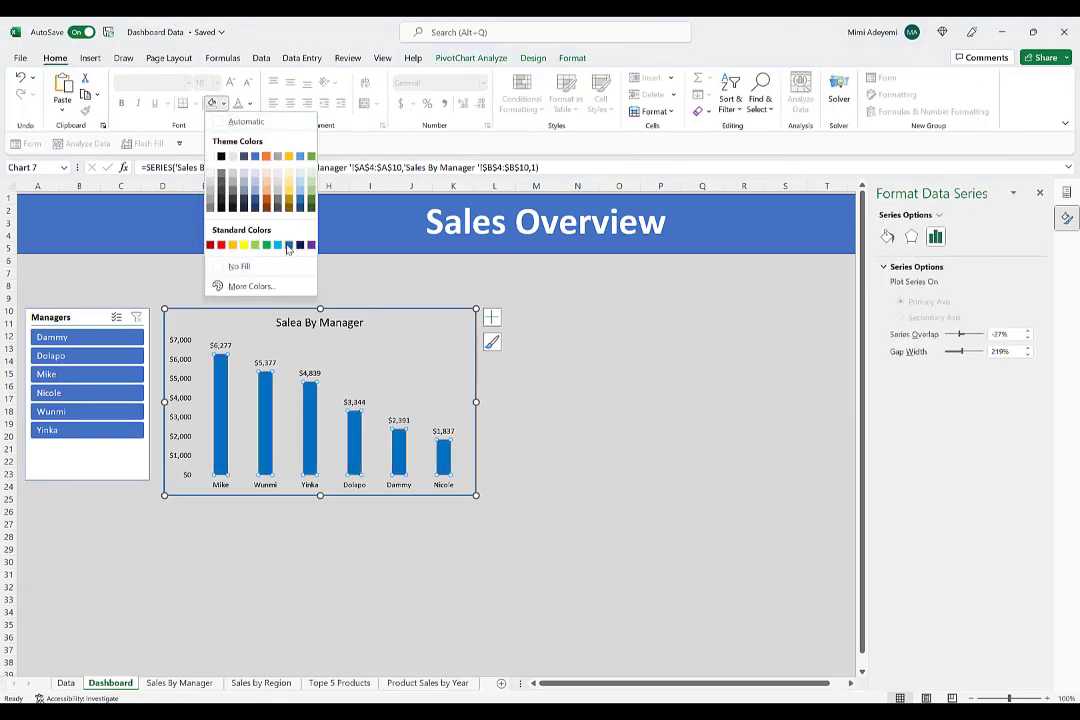
{"action": "left_click", "coordinate": [289, 246]}
{"action": "left_click", "coordinate": [656, 464]}
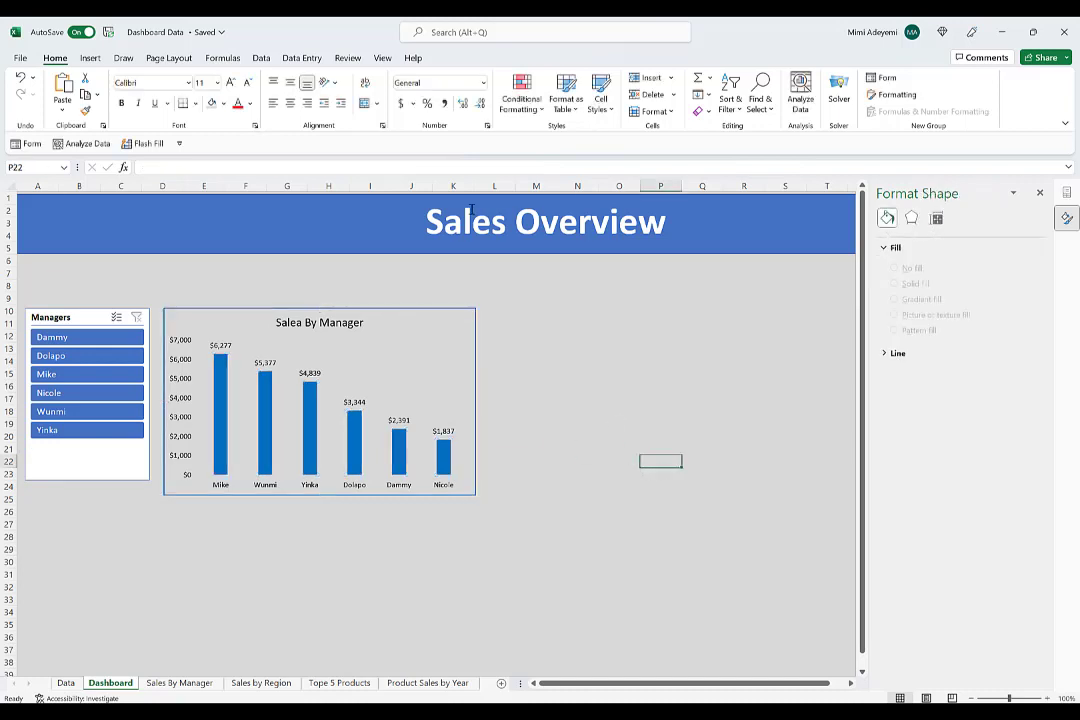
Shorten the Managers slicer on the Dashboard so it ends just below the last manager, at about row 20
{"action": "left_click", "coordinate": [57, 468]}
{"action": "left_click_drag", "start_coordinate": [87, 479], "coordinate": [89, 441]}
{"action": "left_click", "coordinate": [182, 565]}
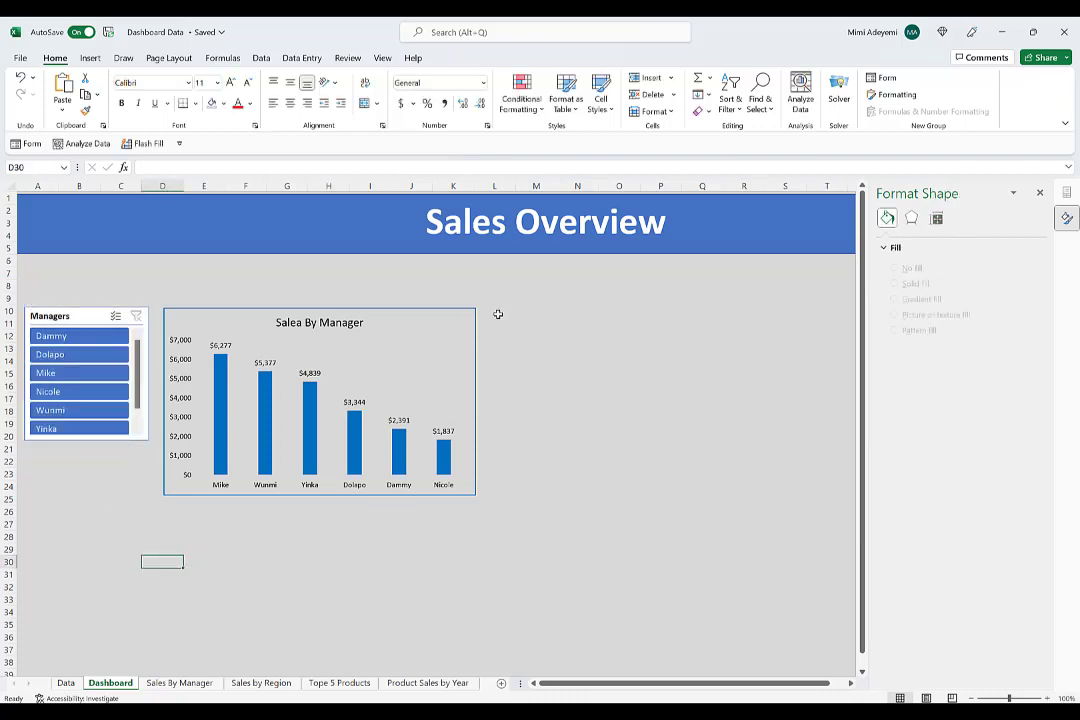
Move the managers' chart and the Managers slicer up to about row 8 on the Dashboard, close beside each other
{"action": "mouse_move", "coordinate": [187, 317]}
{"action": "left_mouse_down"}
{"action": "mouse_move", "coordinate": [183, 275]}
{"action": "mouse_move", "coordinate": [195, 297]}
{"action": "left_mouse_up"}
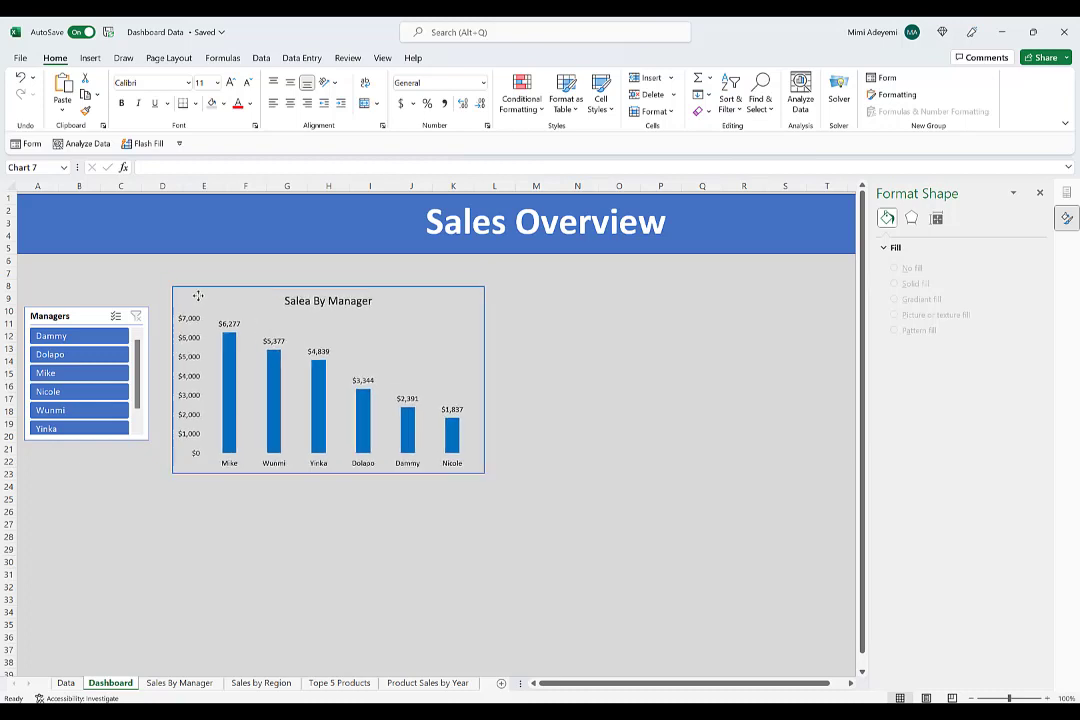
{"action": "left_click_drag", "start_coordinate": [85, 320], "coordinate": [84, 300]}
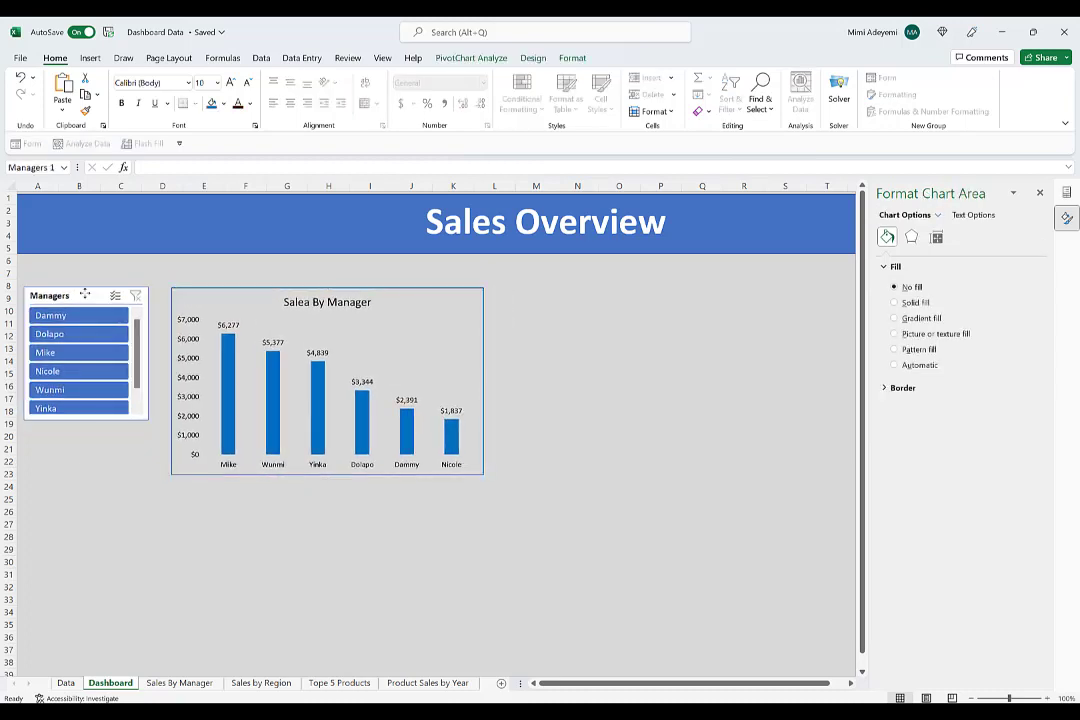
{"action": "left_click_drag", "start_coordinate": [213, 309], "coordinate": [197, 308]}
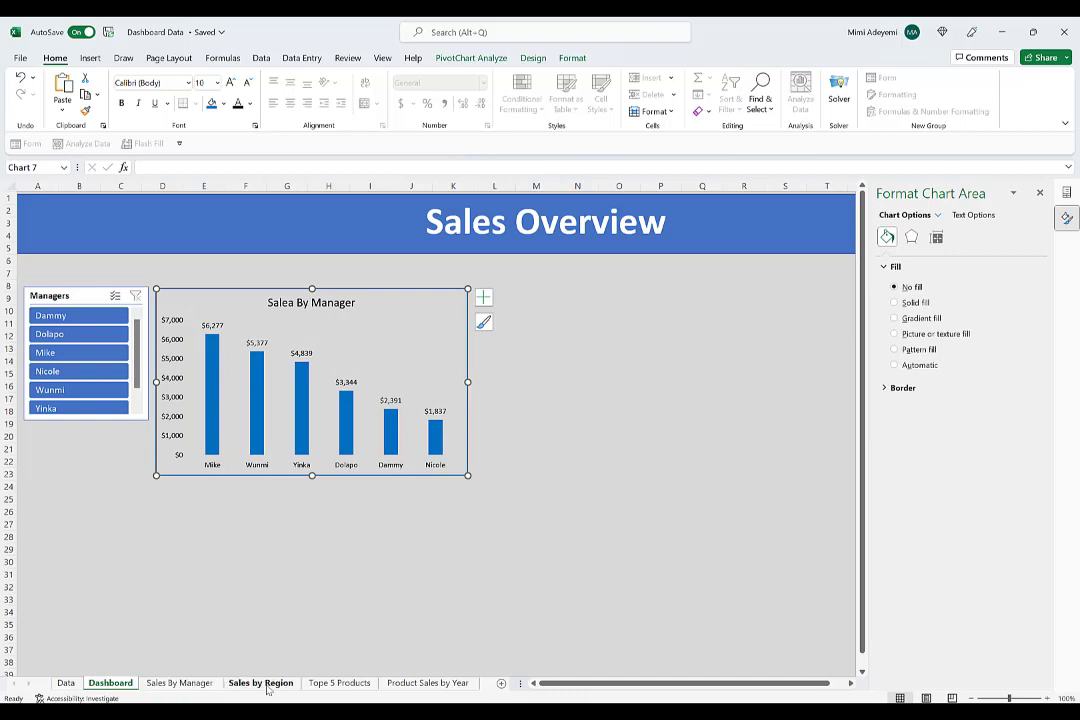
Build the PivotTable on the Sales by Region sheet with Region as rows and the sum of Revenue as values
{"action": "left_click", "coordinate": [260, 682]}
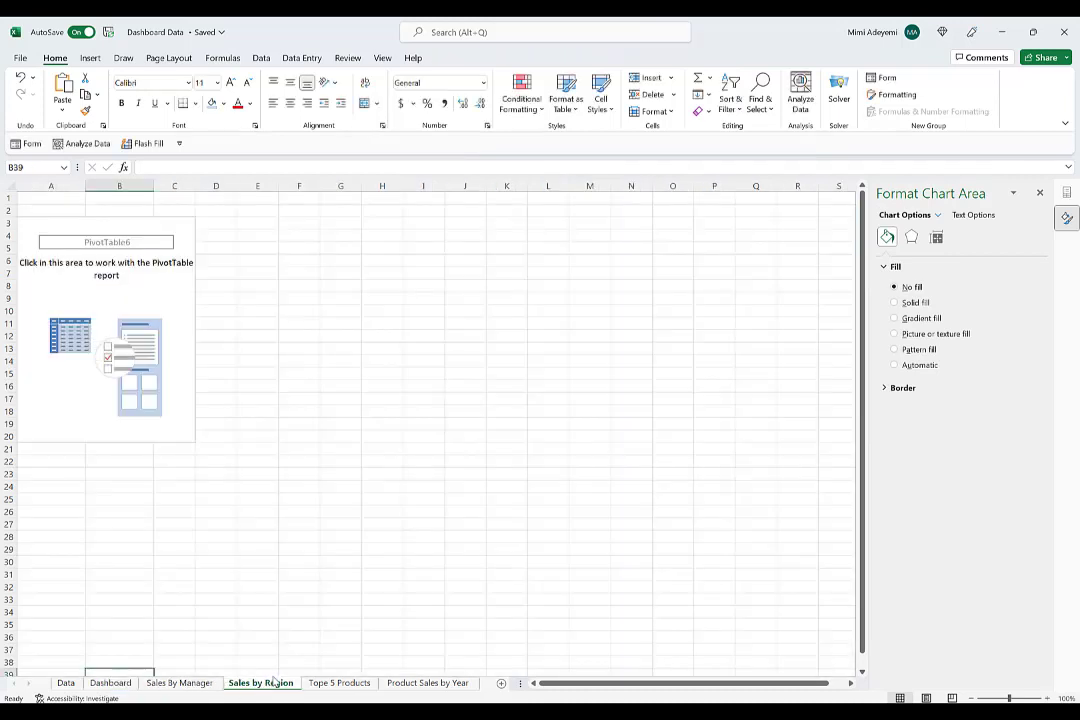
{"action": "left_click", "coordinate": [93, 321]}
{"action": "left_click", "coordinate": [98, 296]}
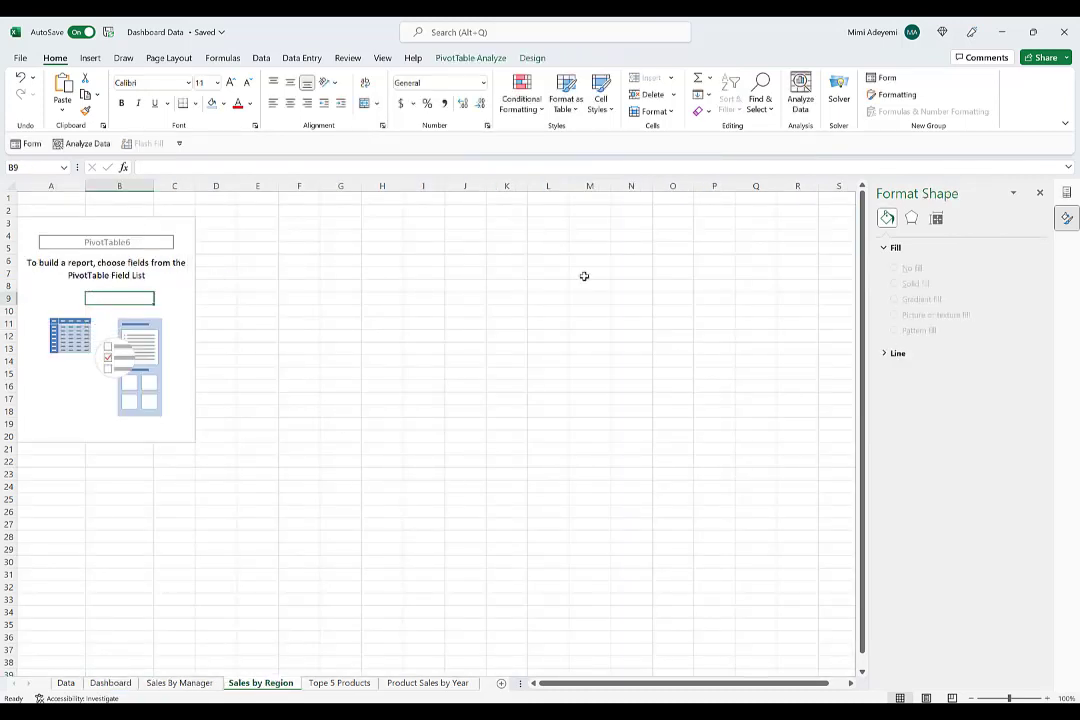
{"action": "left_click", "coordinate": [1040, 192]}
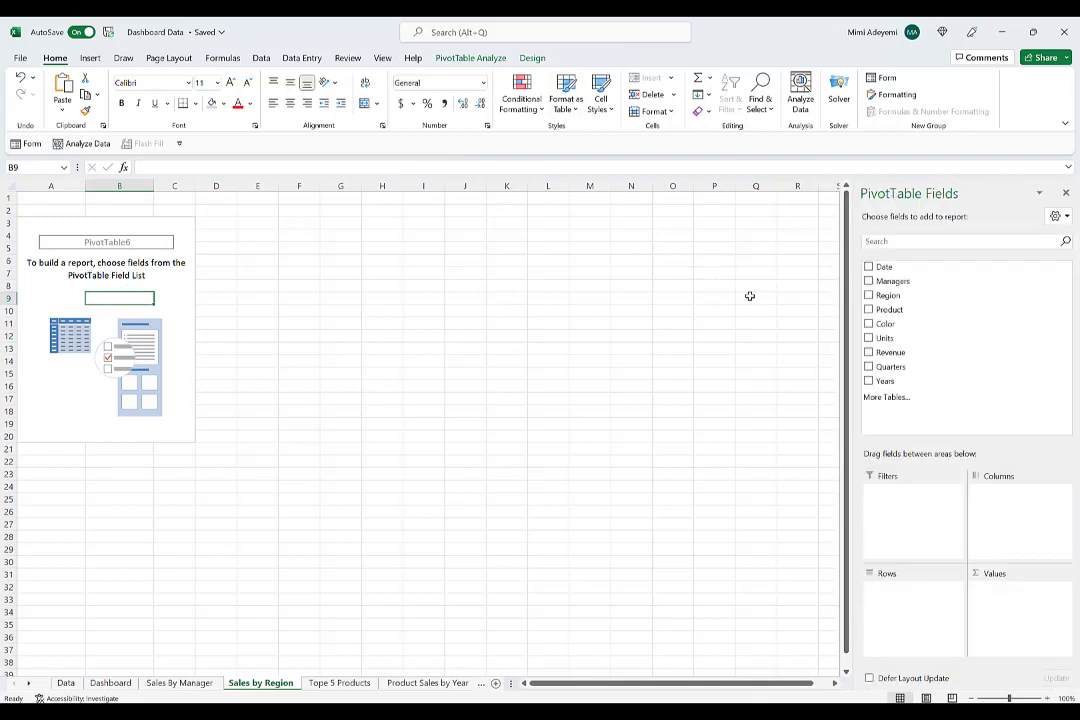
{"action": "left_click_drag", "start_coordinate": [916, 296], "coordinate": [918, 620]}
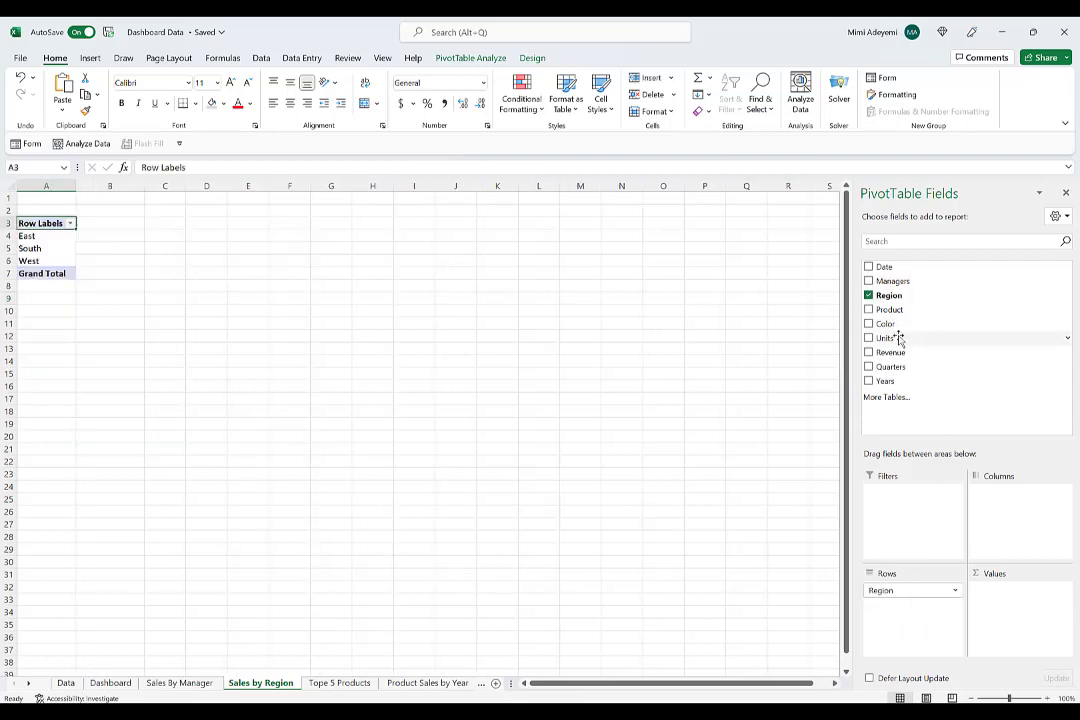
{"action": "left_click_drag", "start_coordinate": [902, 353], "coordinate": [995, 614]}
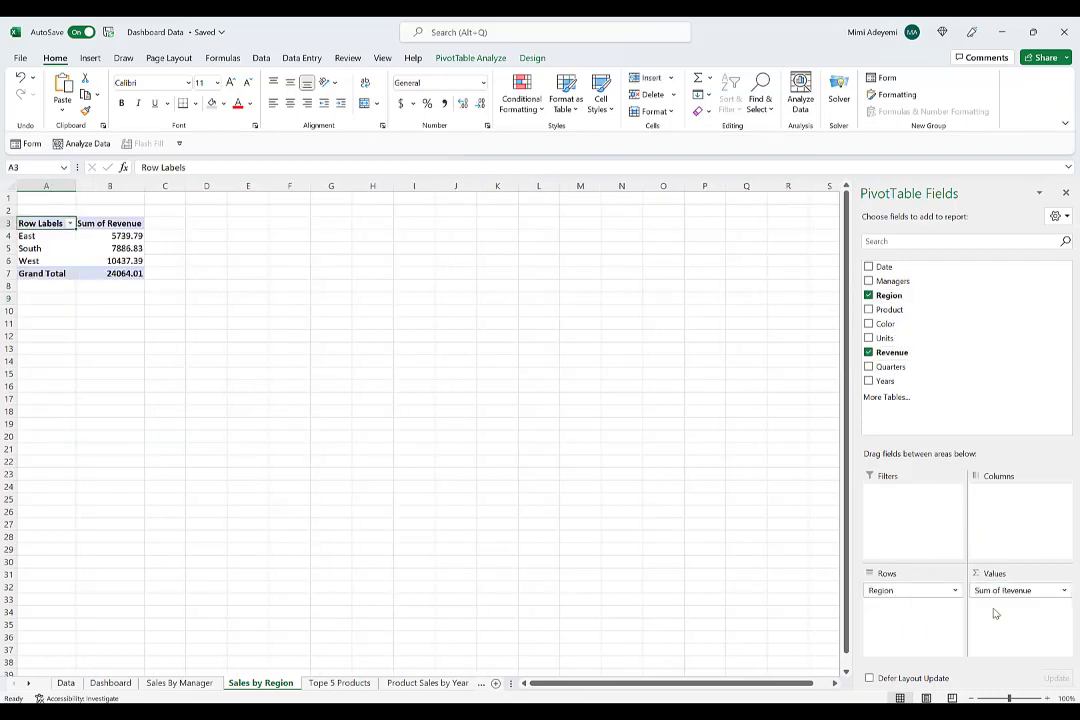
Sort the regions in the PivotTable by Sum of Revenue from largest to smallest
{"action": "left_click", "coordinate": [116, 235]}
{"action": "right_click", "coordinate": [116, 235]}
{"action": "mouse_move", "coordinate": [184, 345]}
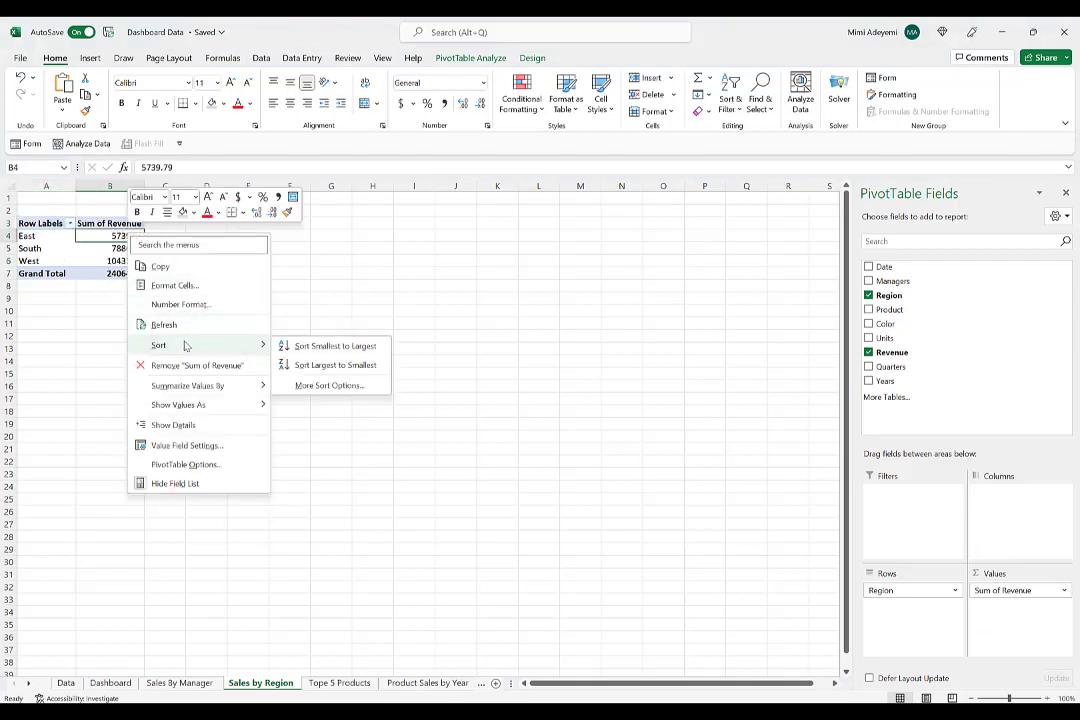
{"action": "left_click", "coordinate": [322, 367]}
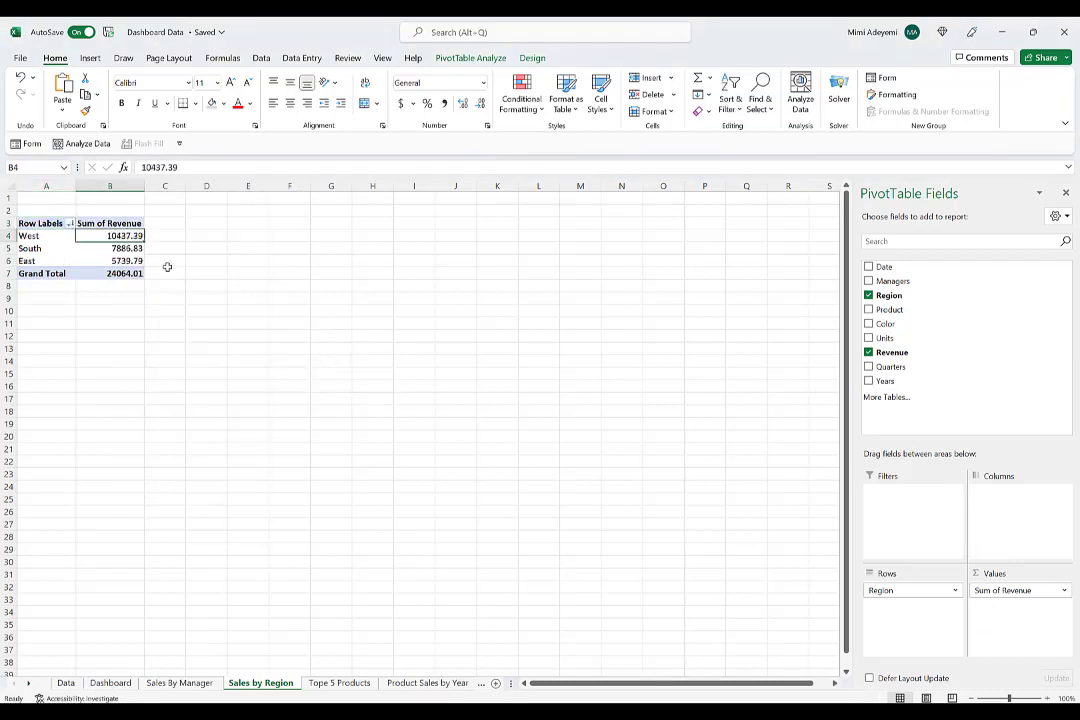
Format the three regions' revenue values in the PivotTable as Currency with no decimal places
{"action": "left_click_drag", "start_coordinate": [112, 235], "coordinate": [120, 260]}
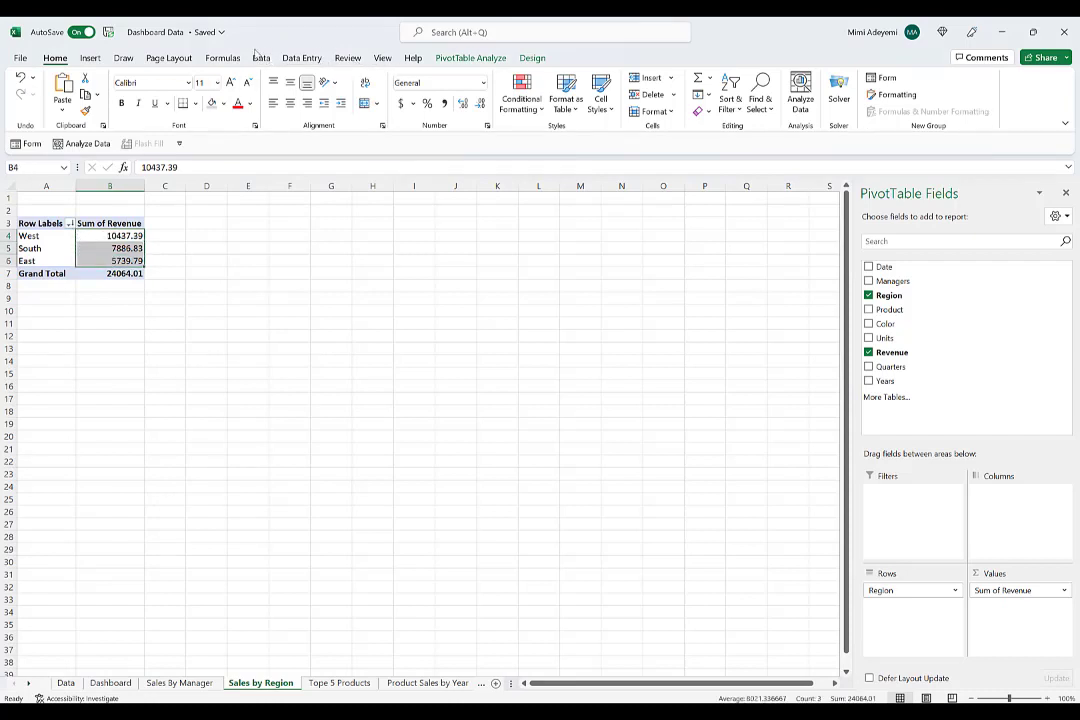
{"action": "left_click", "coordinate": [480, 104]}
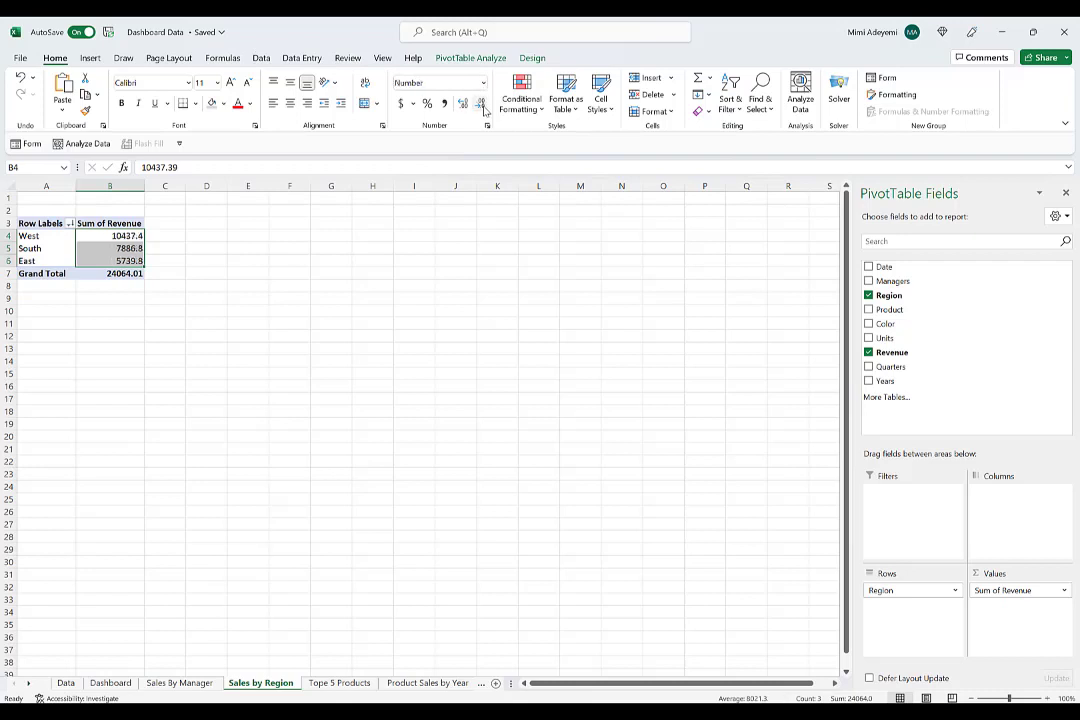
{"action": "left_click", "coordinate": [480, 104]}
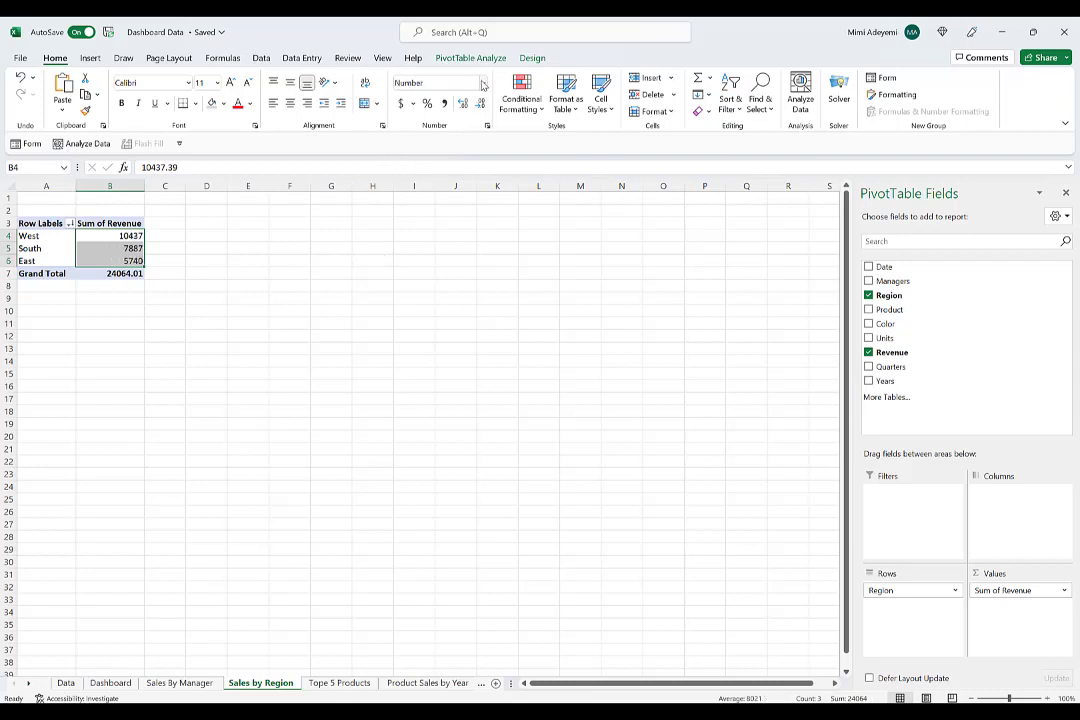
{"action": "left_click", "coordinate": [483, 85]}
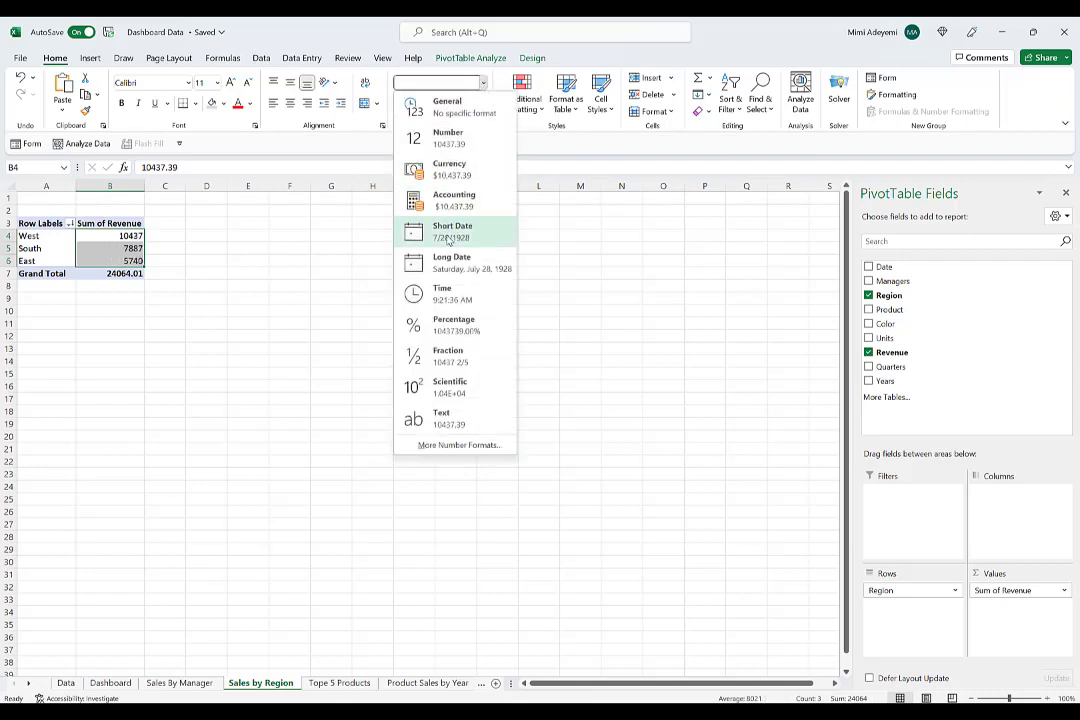
{"action": "left_click", "coordinate": [458, 173]}
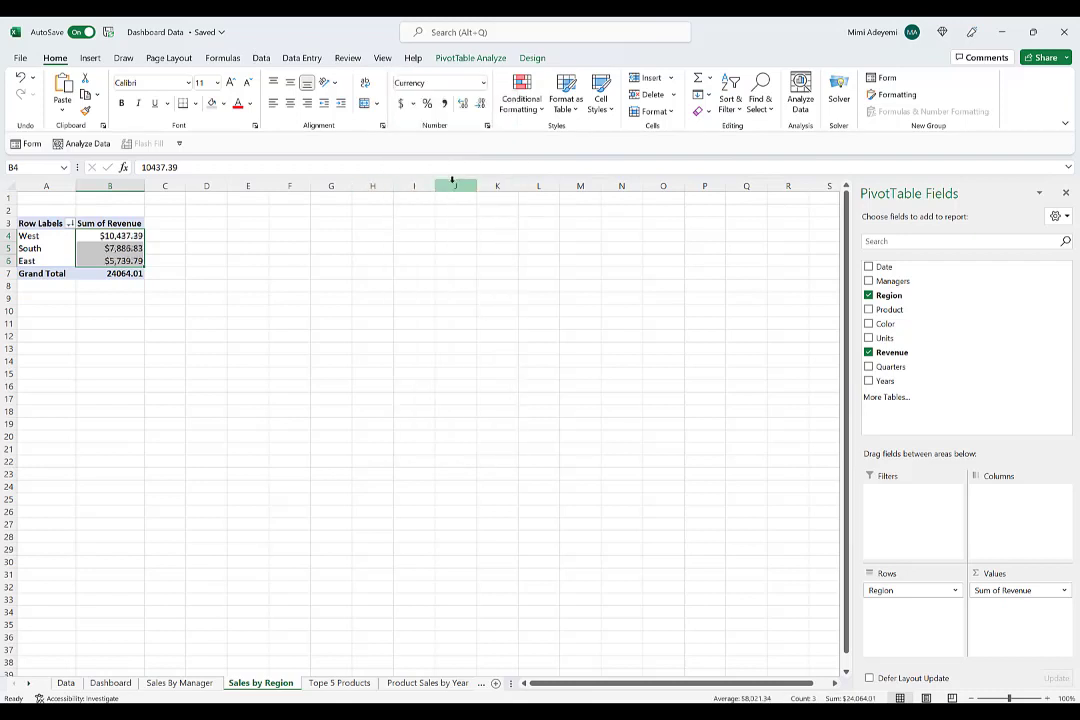
{"action": "left_click", "coordinate": [481, 103]}
{"action": "left_click", "coordinate": [481, 103]}
{"action": "left_click", "coordinate": [455, 286]}
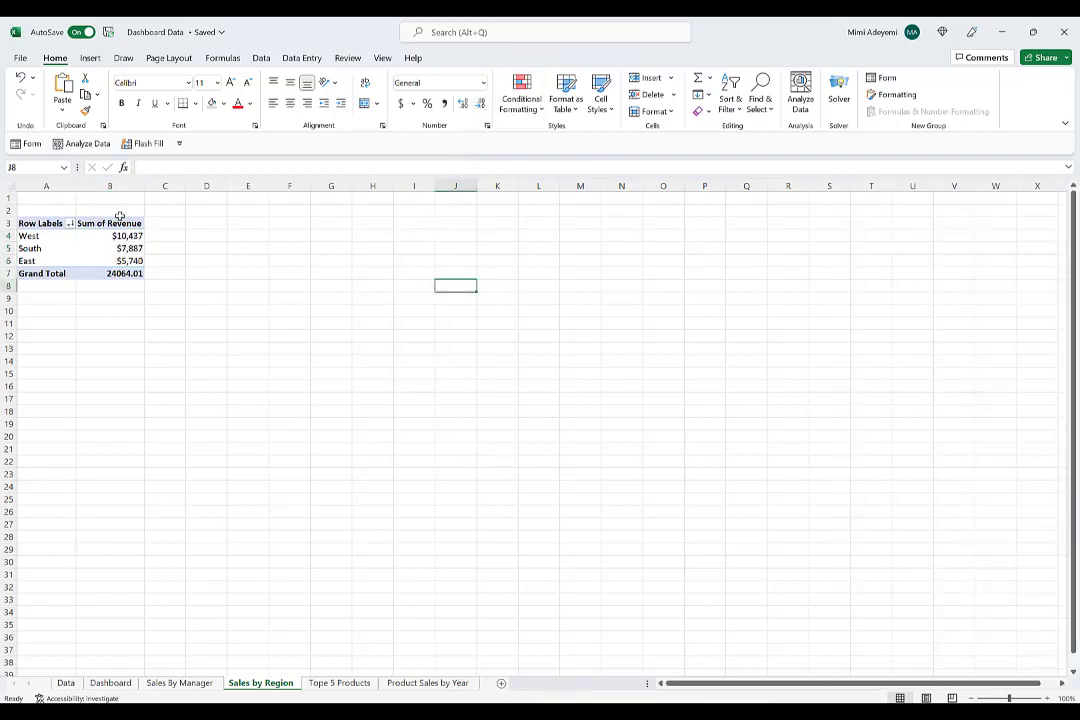
Insert a pie PivotChart from the Sales by Region PivotTable
{"action": "left_click", "coordinate": [116, 236]}
{"action": "left_click", "coordinate": [466, 60]}
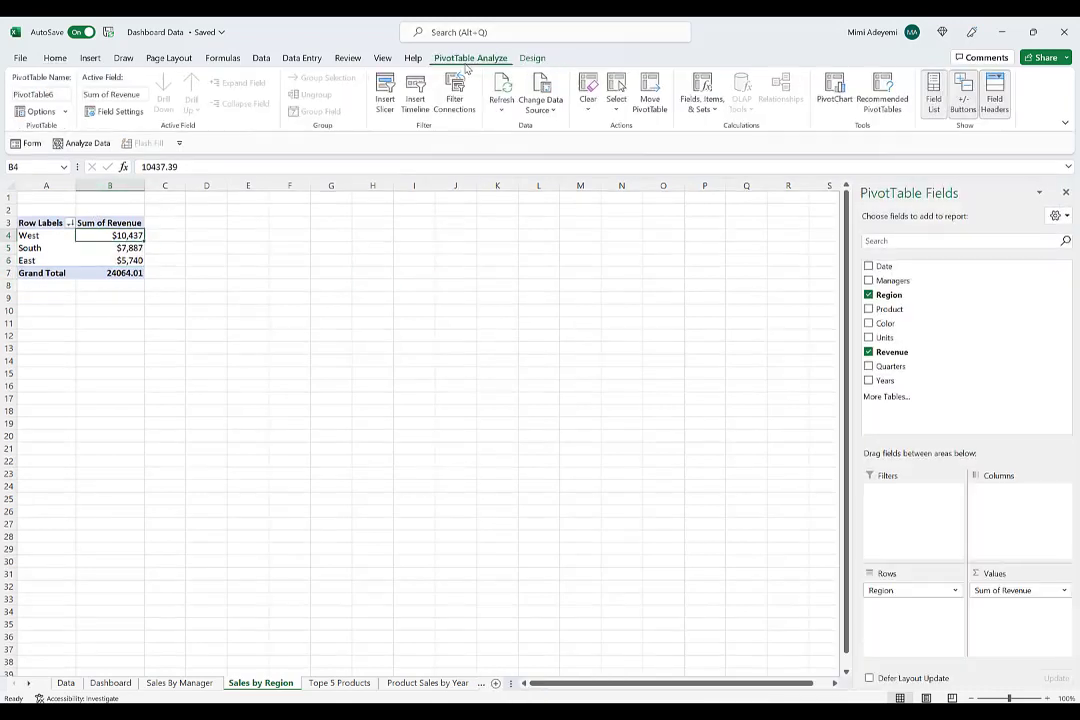
{"action": "left_click", "coordinate": [818, 84]}
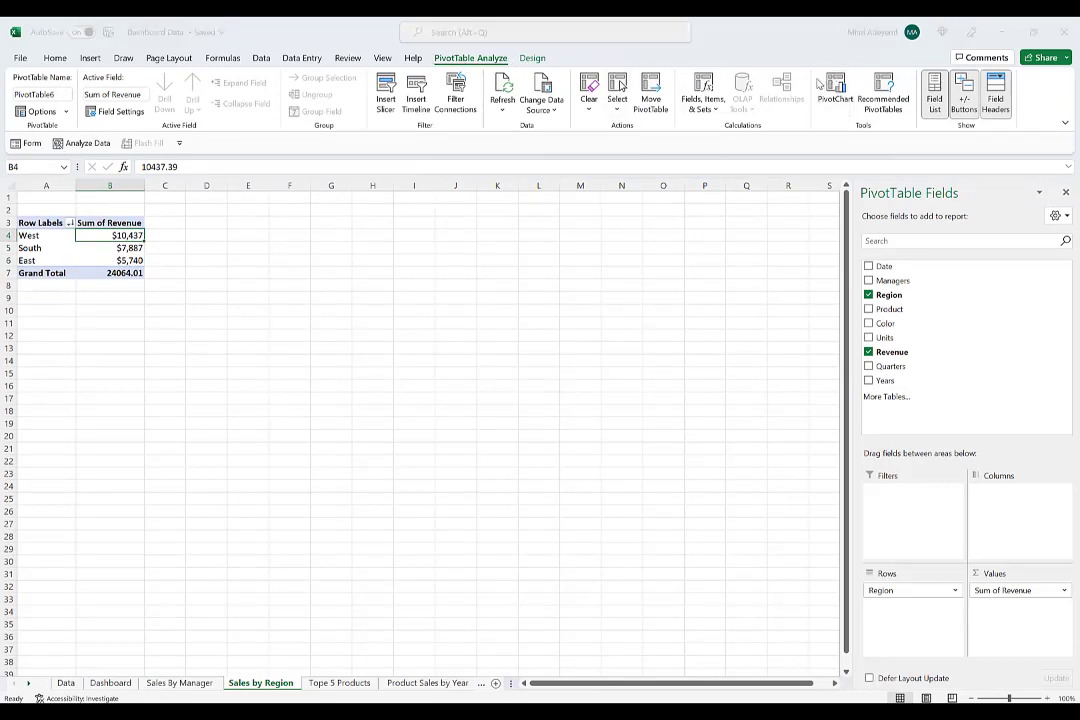
{"action": "left_click", "coordinate": [368, 280]}
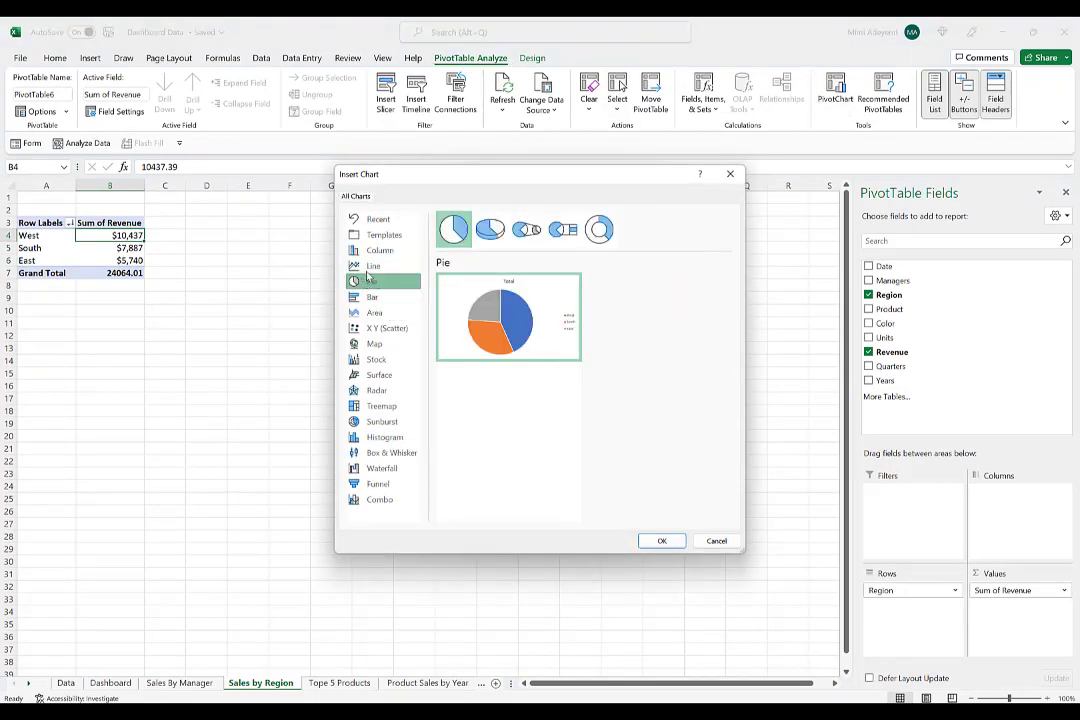
{"action": "left_click", "coordinate": [663, 540]}
Move the pie chart next to the PivotTable and hide all field buttons on it
{"action": "left_click_drag", "start_coordinate": [501, 376], "coordinate": [375, 262]}
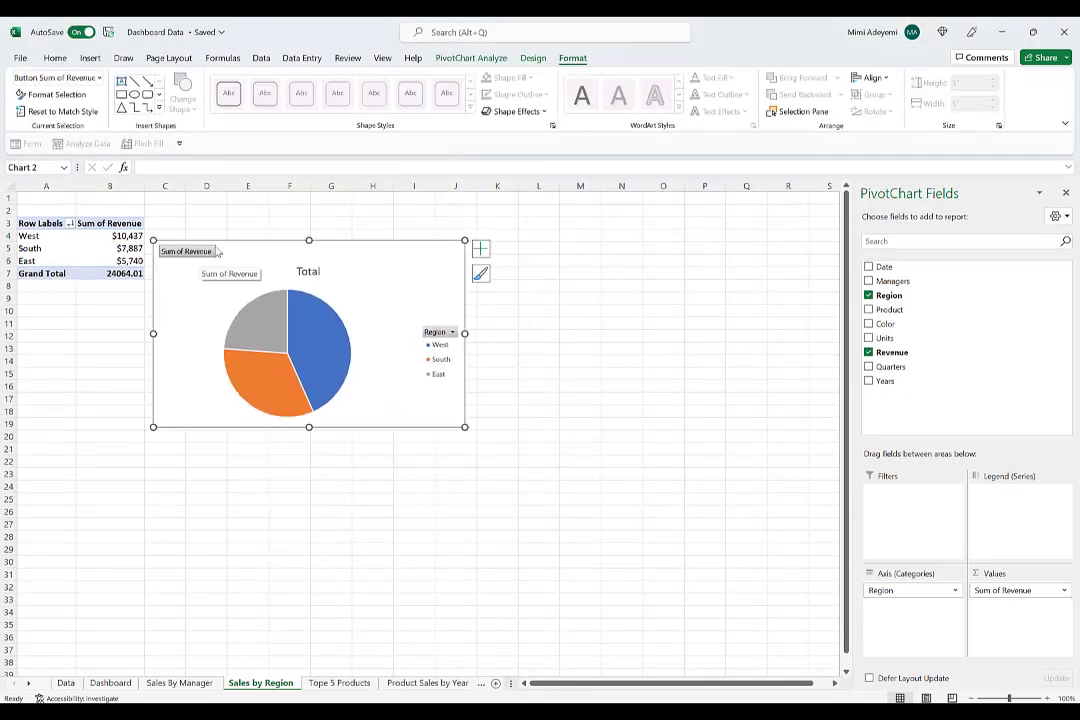
{"action": "right_click", "coordinate": [207, 258]}
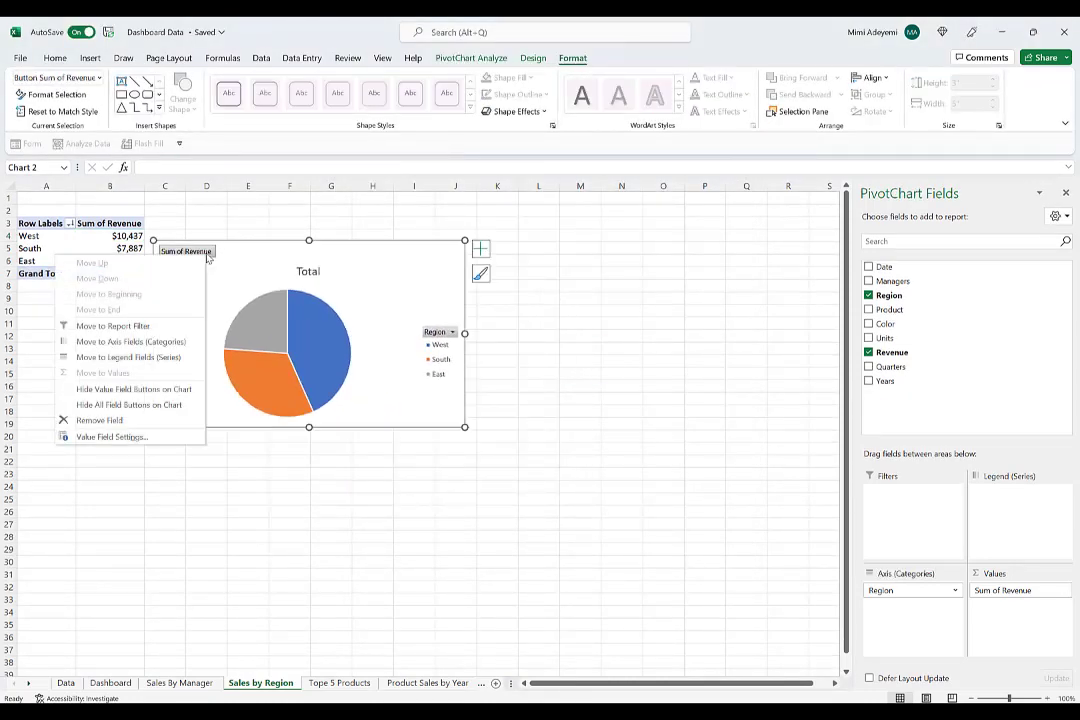
{"action": "left_click", "coordinate": [112, 404]}
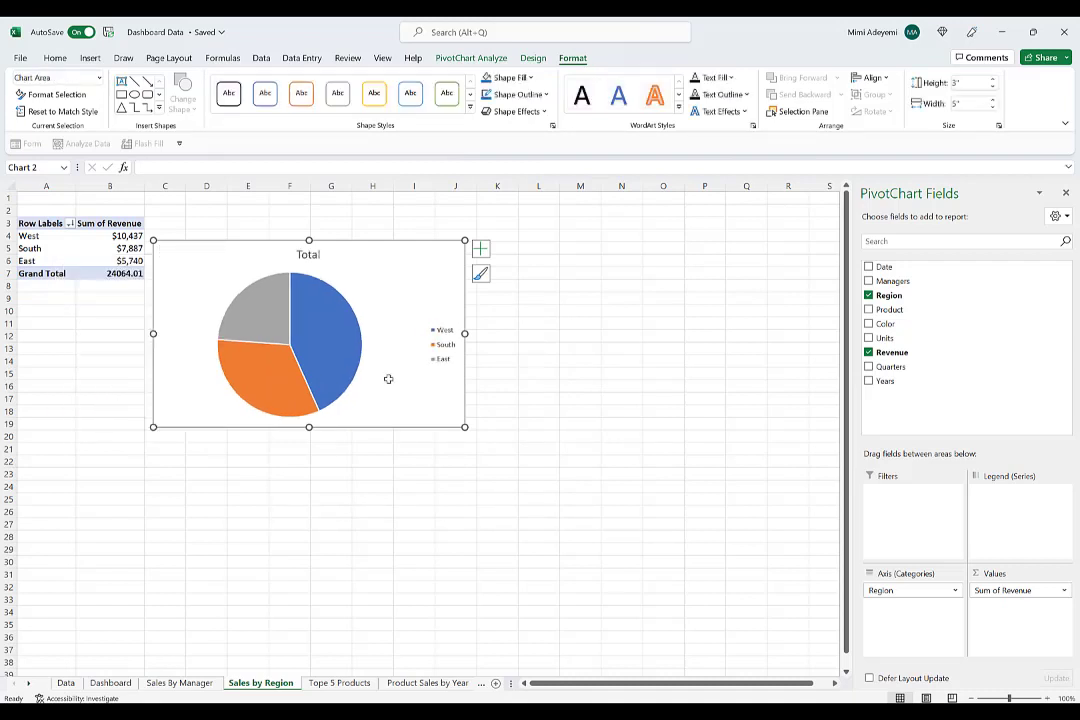
Reshape the pie chart's legend into a single row and place it at the chart's upper right, below the title's level
{"action": "left_click_drag", "start_coordinate": [439, 350], "coordinate": [359, 268]}
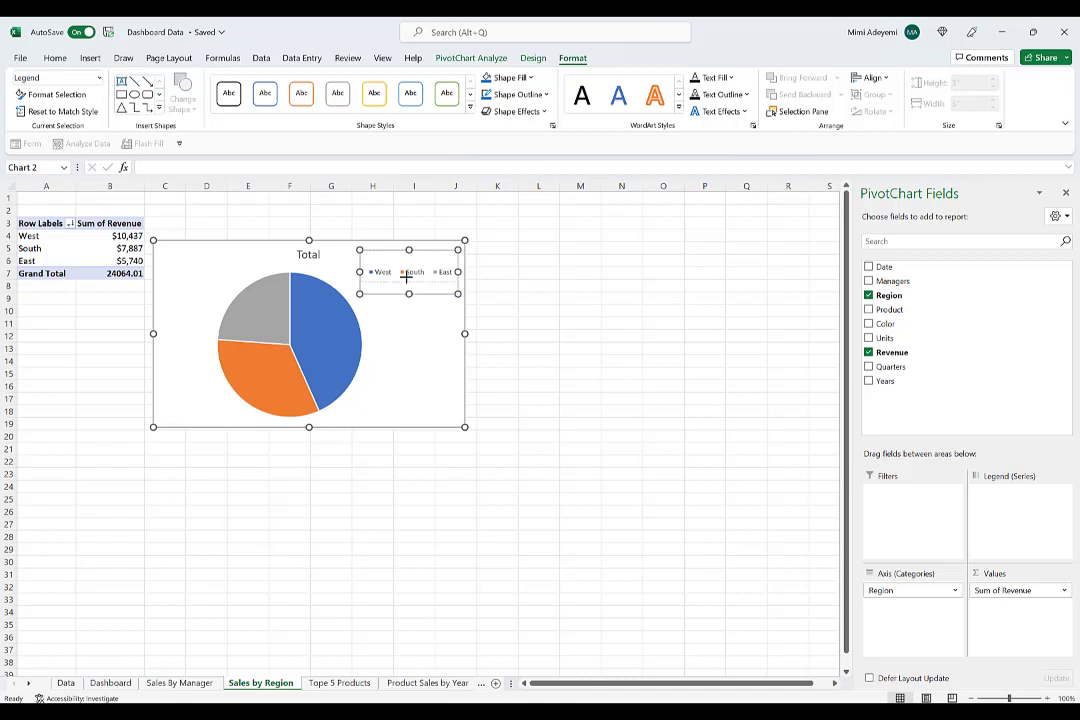
{"action": "left_click_drag", "start_coordinate": [414, 272], "coordinate": [500, 264]}
{"action": "left_click", "coordinate": [579, 295]}
{"action": "left_click_drag", "start_coordinate": [431, 258], "coordinate": [435, 293]}
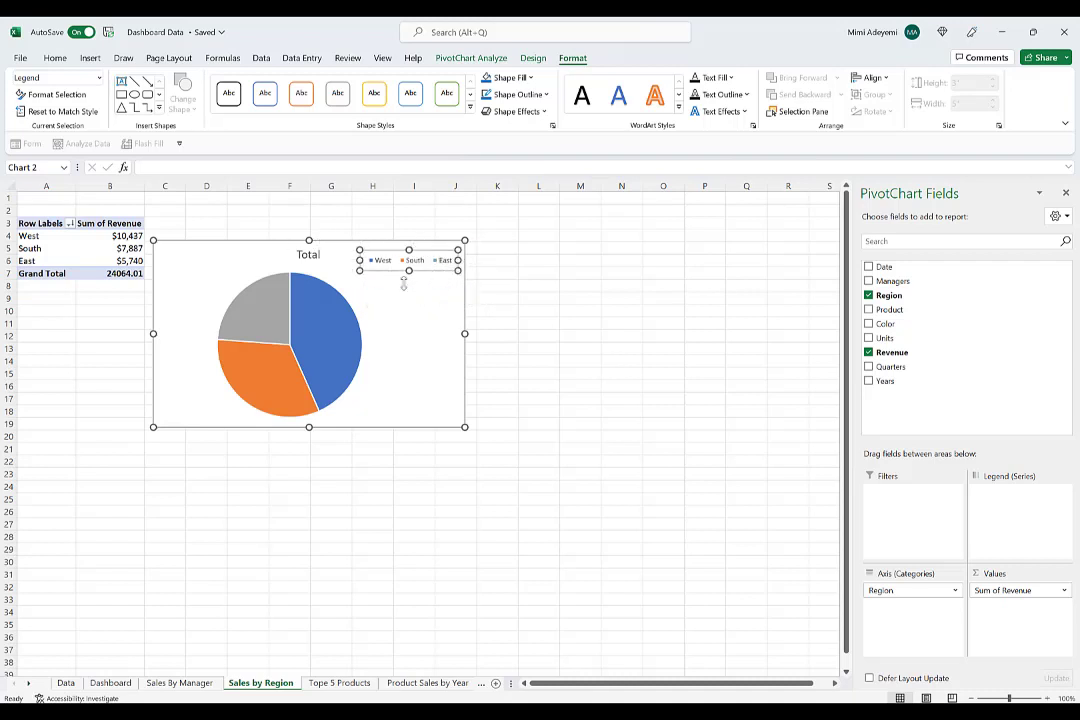
Change the pie chart's title to "Sales By Region"
{"action": "left_click", "coordinate": [308, 254]}
{"action": "double_click", "coordinate": [328, 254]}
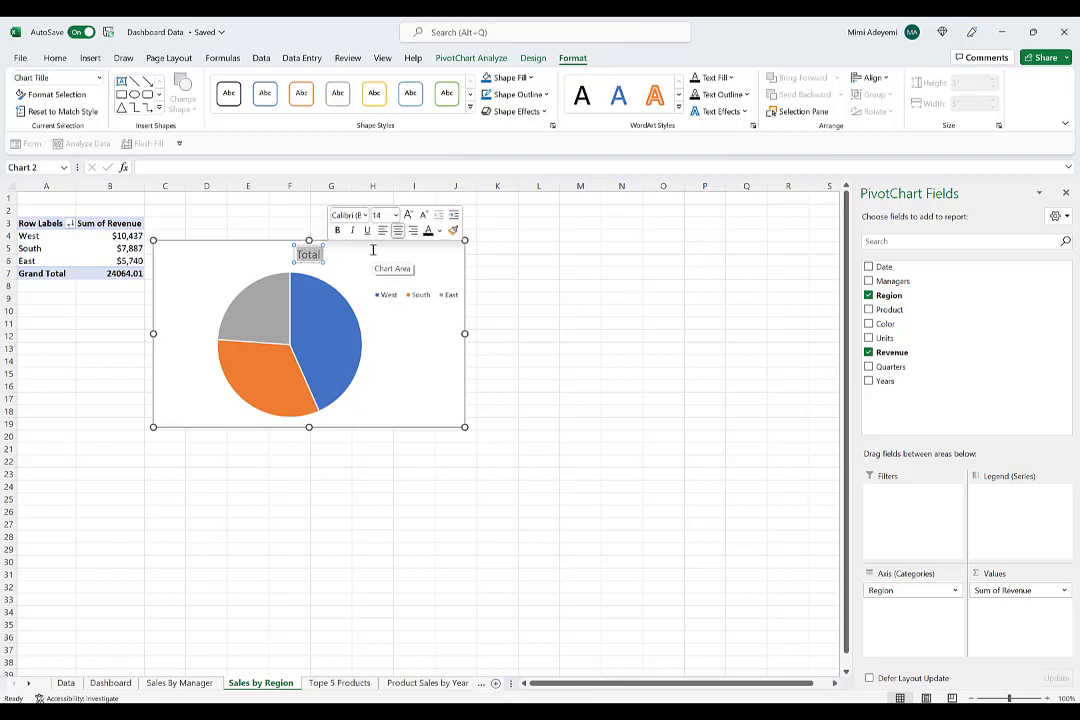
{"action": "type", "text": "Sales"}
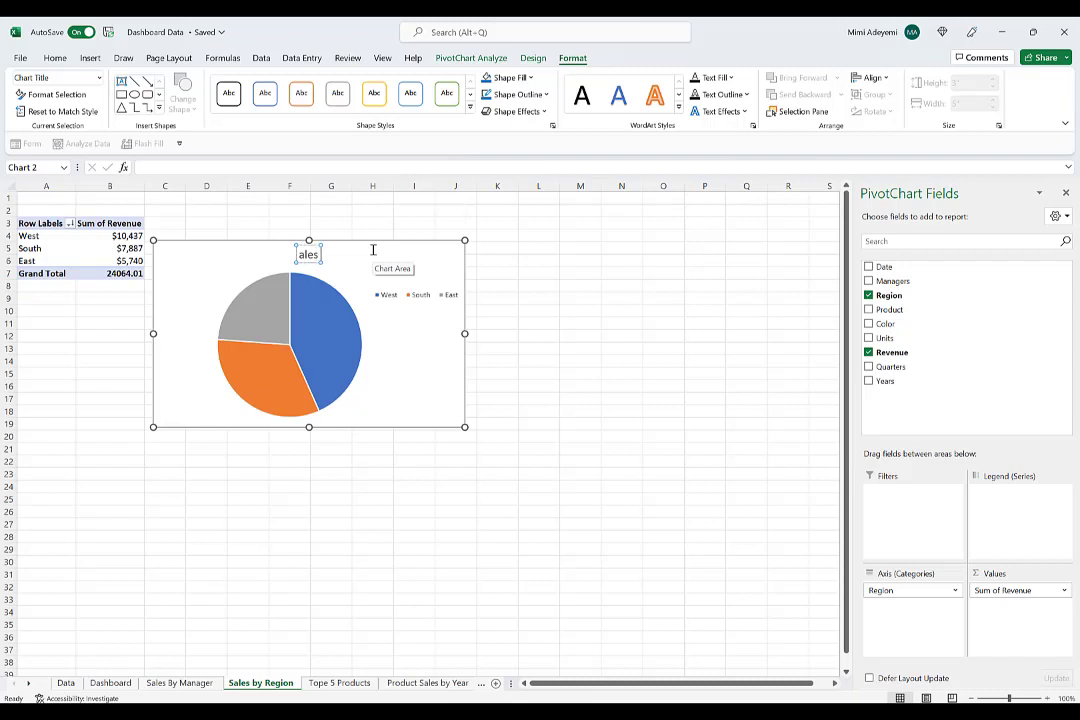
{"action": "type", "text": " By"}
{"action": "key", "text": "BackSpace"}
{"action": "key", "text": "BackSpace"}
{"action": "key", "text": "BackSpace"}
{"action": "key", "text": "BackSpace"}
{"action": "key", "text": "BackSpace"}
{"action": "key", "text": "BackSpace"}
{"action": "key", "text": "BackSpace"}
{"action": "key", "text": "BackSpace"}
{"action": "type", "text": "Sales By Region"}
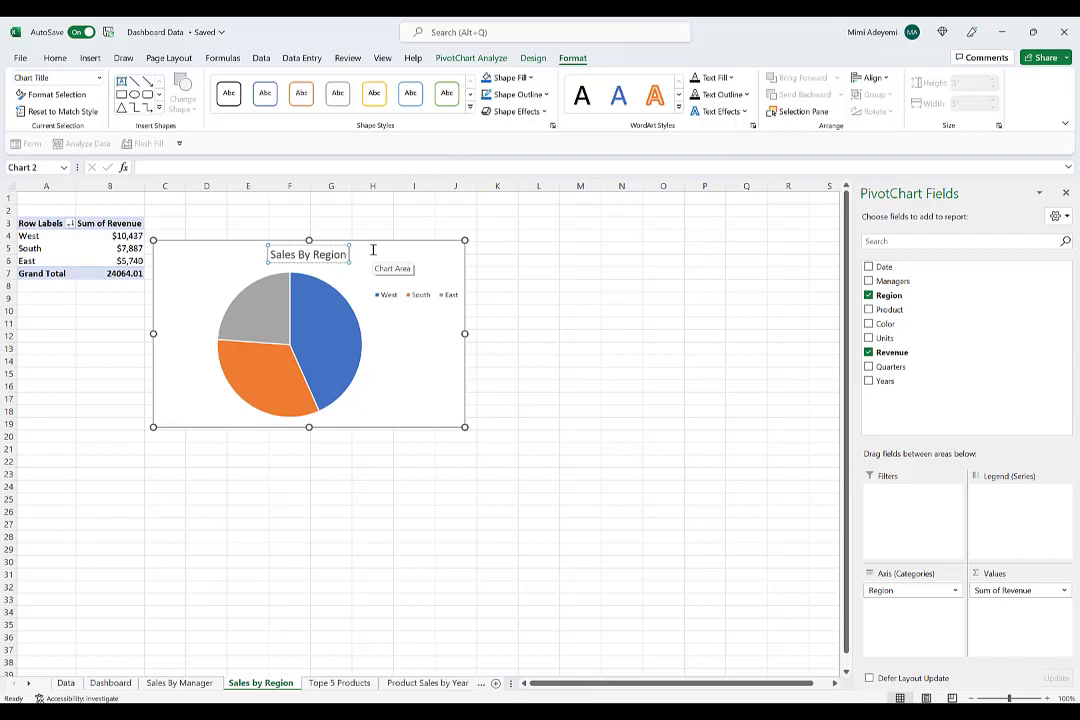
{"action": "left_click", "coordinate": [202, 233]}
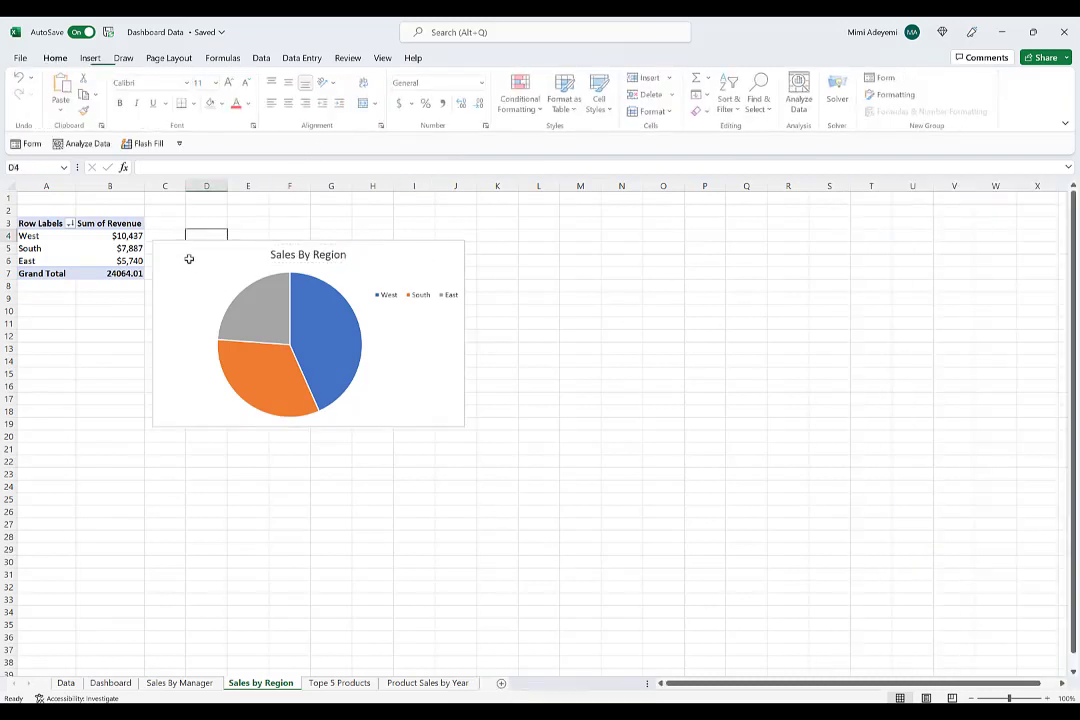
Insert a Region slicer for the pie chart and shorten it to about 1.46" high, ending just below the last region
{"action": "left_click", "coordinate": [183, 289]}
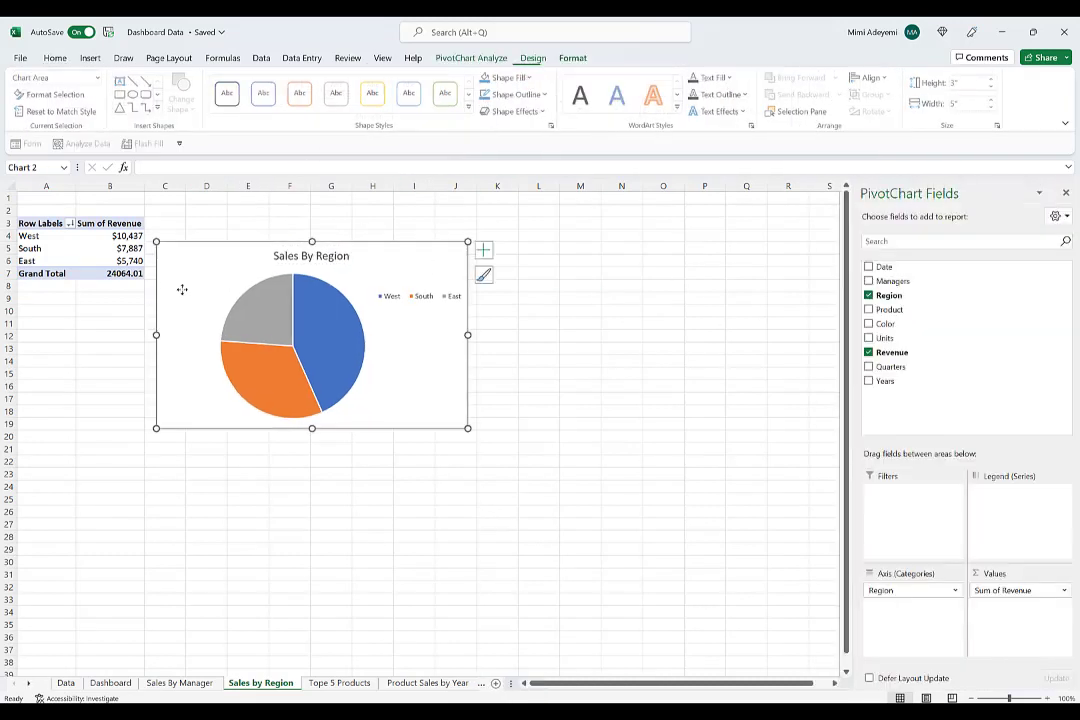
{"action": "left_click", "coordinate": [469, 59]}
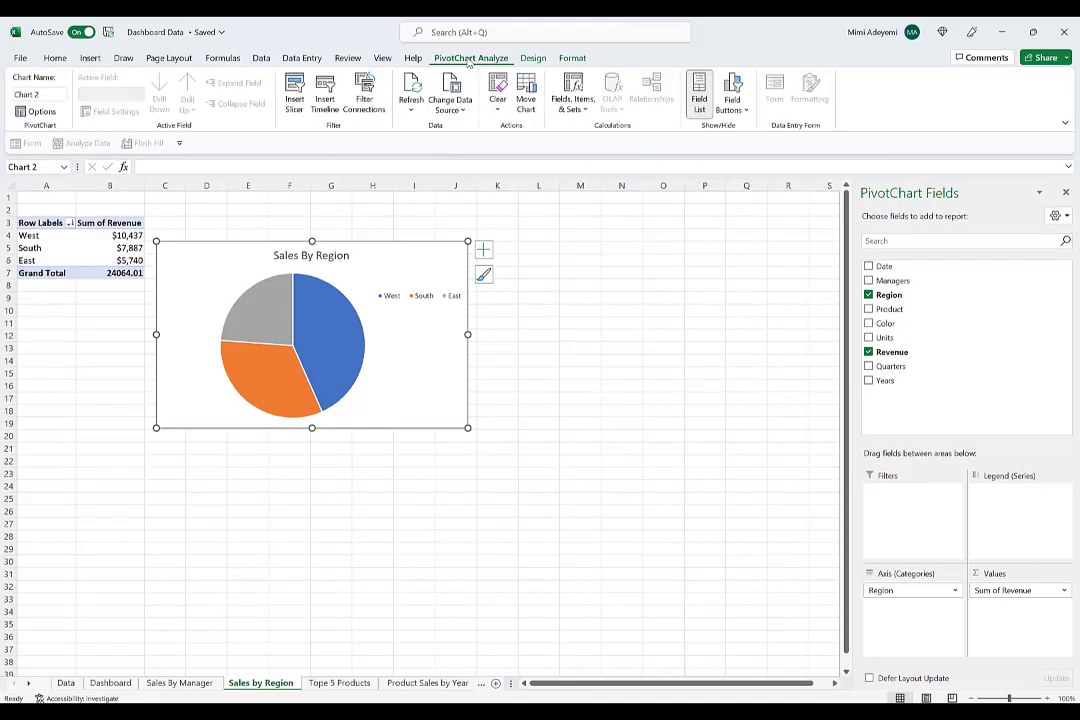
{"action": "left_click", "coordinate": [293, 98]}
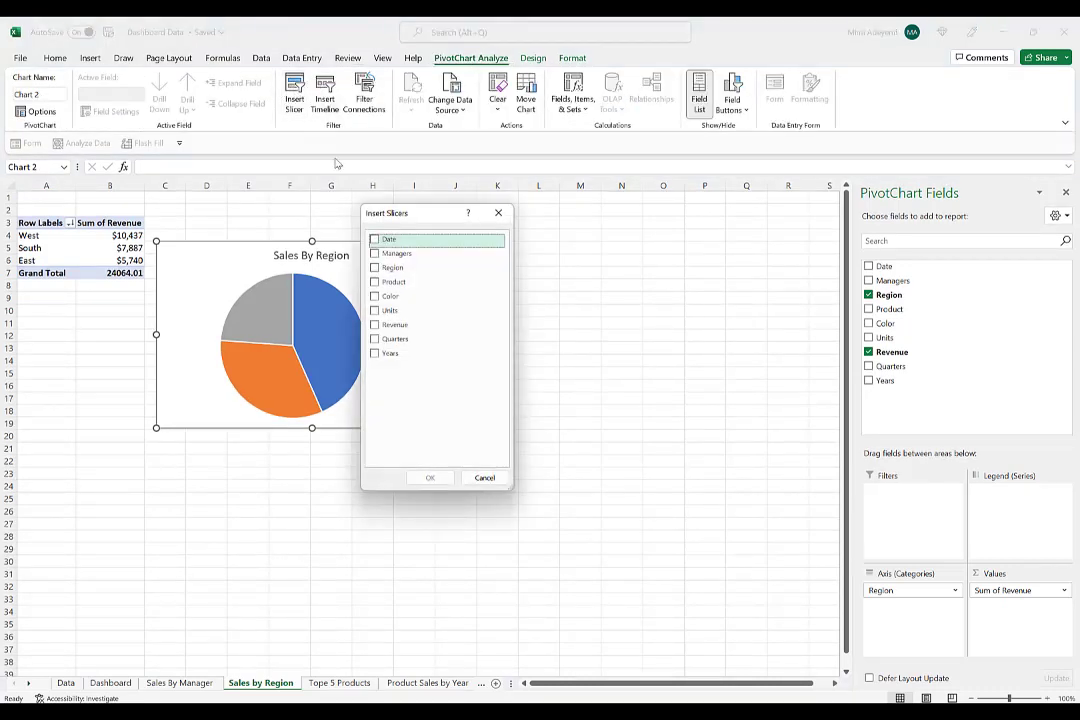
{"action": "left_click", "coordinate": [375, 268]}
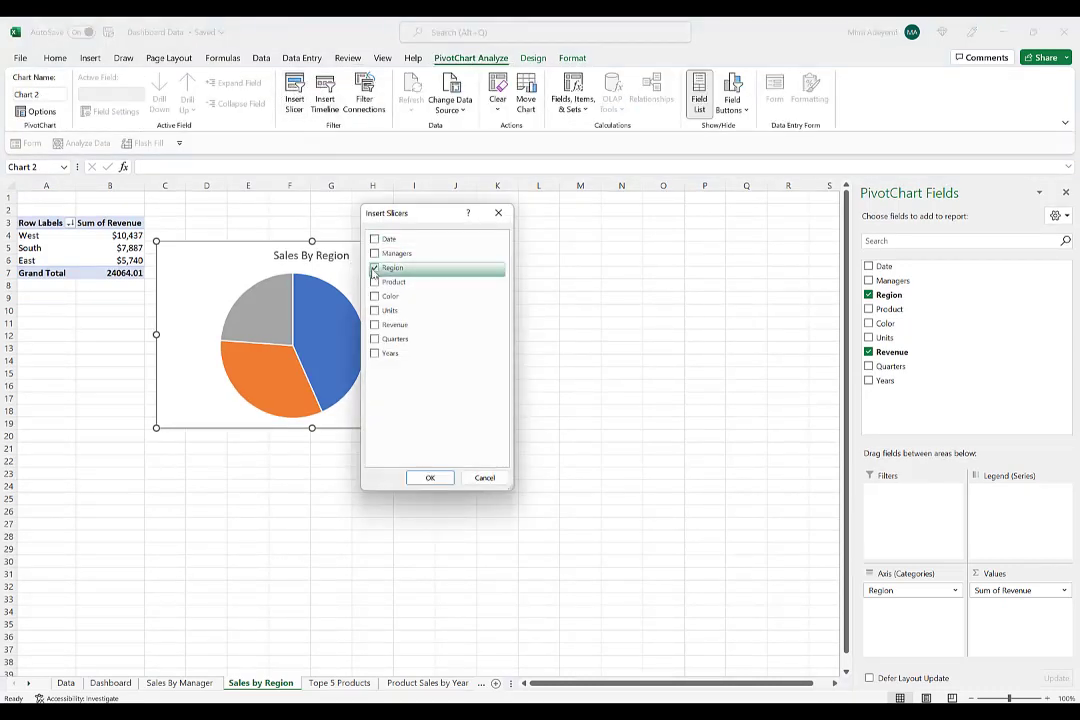
{"action": "left_click", "coordinate": [429, 478]}
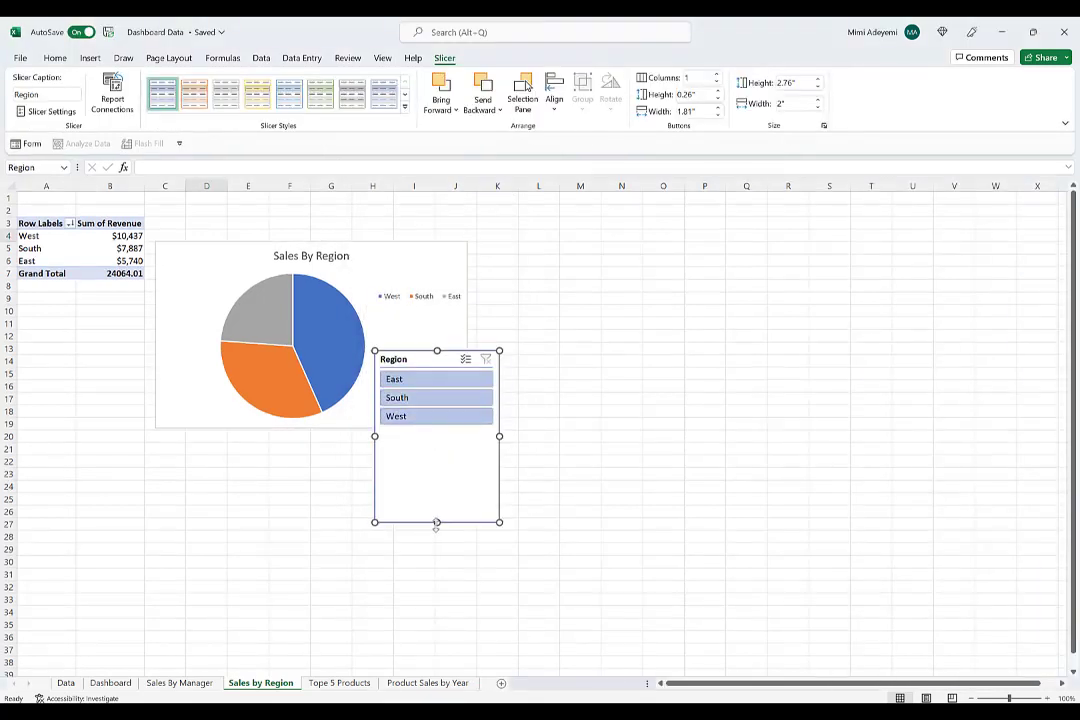
{"action": "left_click_drag", "start_coordinate": [436, 522], "coordinate": [452, 441]}
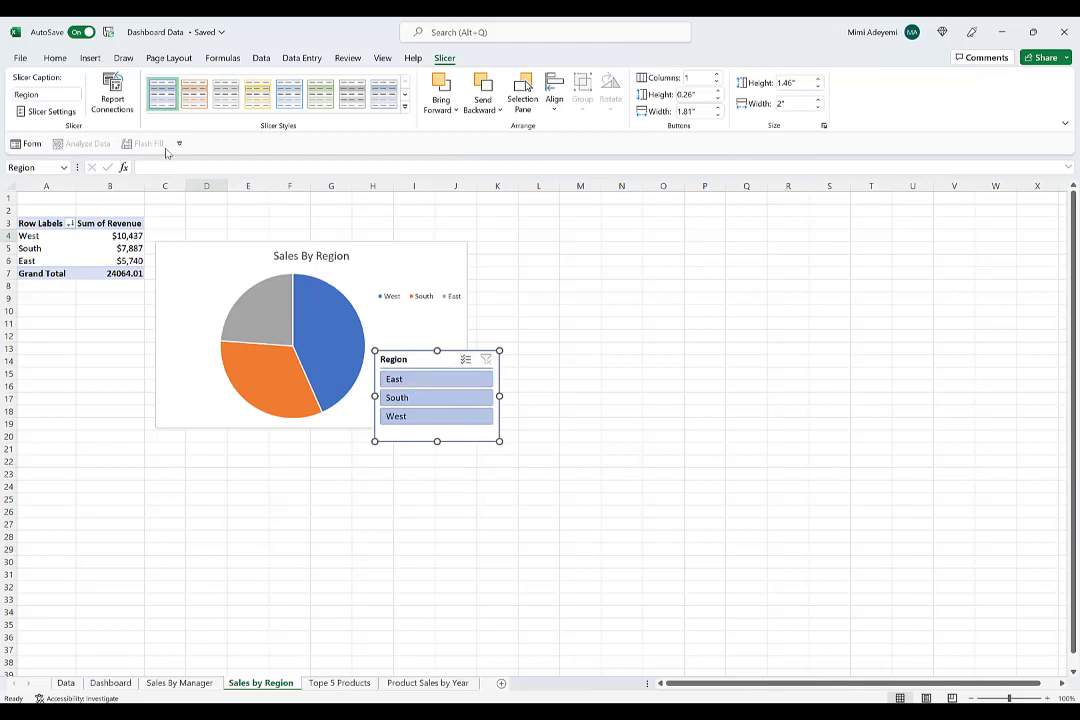
Connect the Region slicer to the Product Sales by Year, Sales By Manager and Tope 5 Products PivotTables as well
{"action": "left_click", "coordinate": [112, 90]}
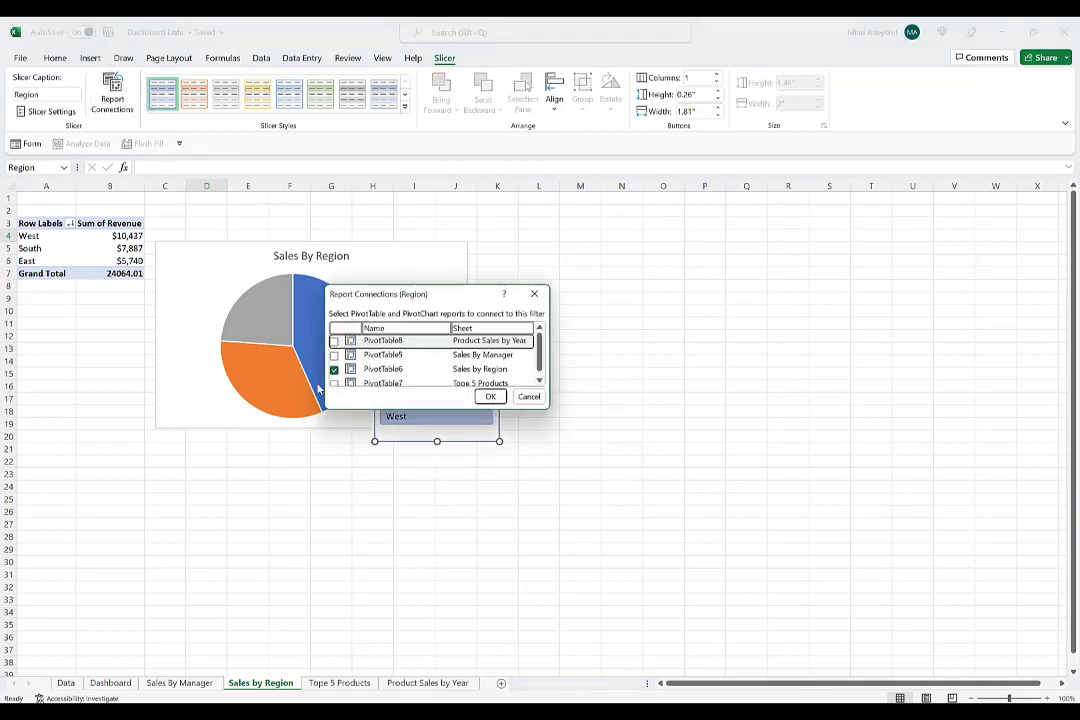
{"action": "left_click", "coordinate": [334, 341]}
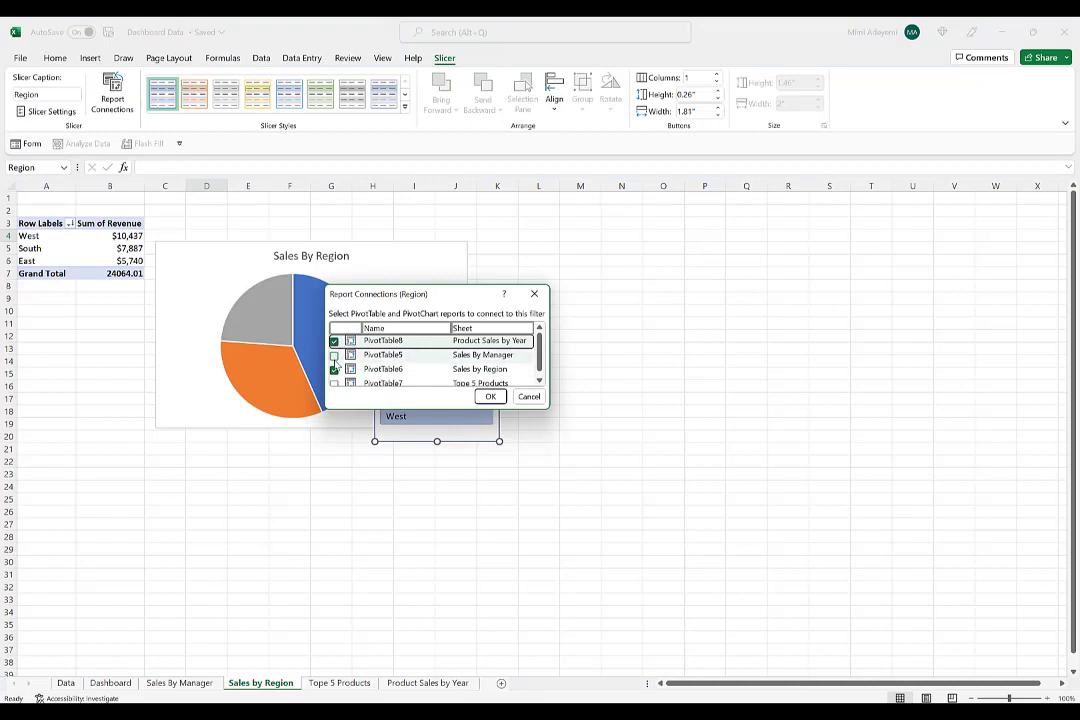
{"action": "left_click", "coordinate": [334, 355]}
{"action": "left_click", "coordinate": [334, 383]}
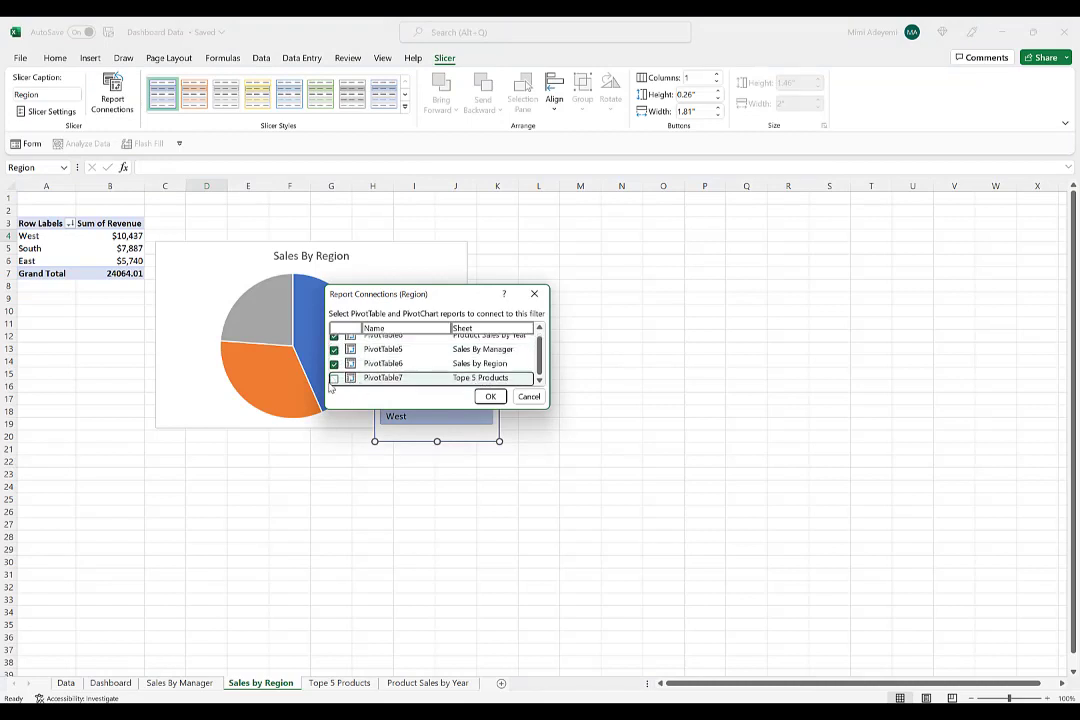
{"action": "left_click", "coordinate": [334, 379]}
{"action": "left_click", "coordinate": [490, 396]}
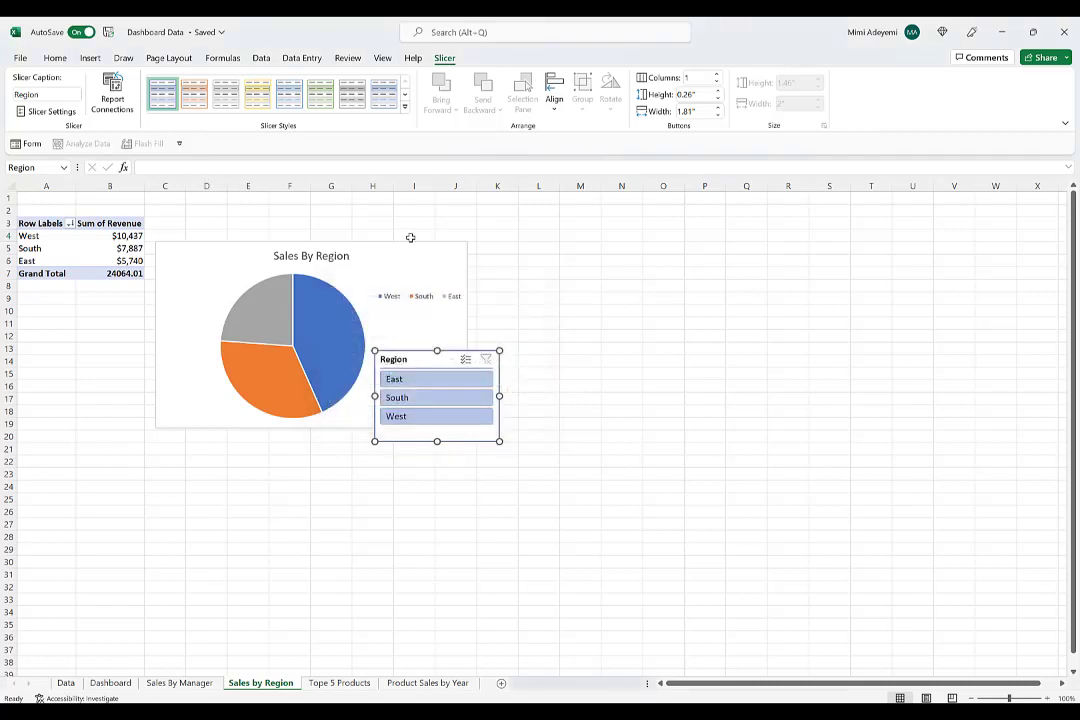
Copy the Sales By Region chart and Region slicer together onto the Dashboard at N14, and place the slicer directly below the Managers slicer
{"action": "left_click", "coordinate": [422, 270]}
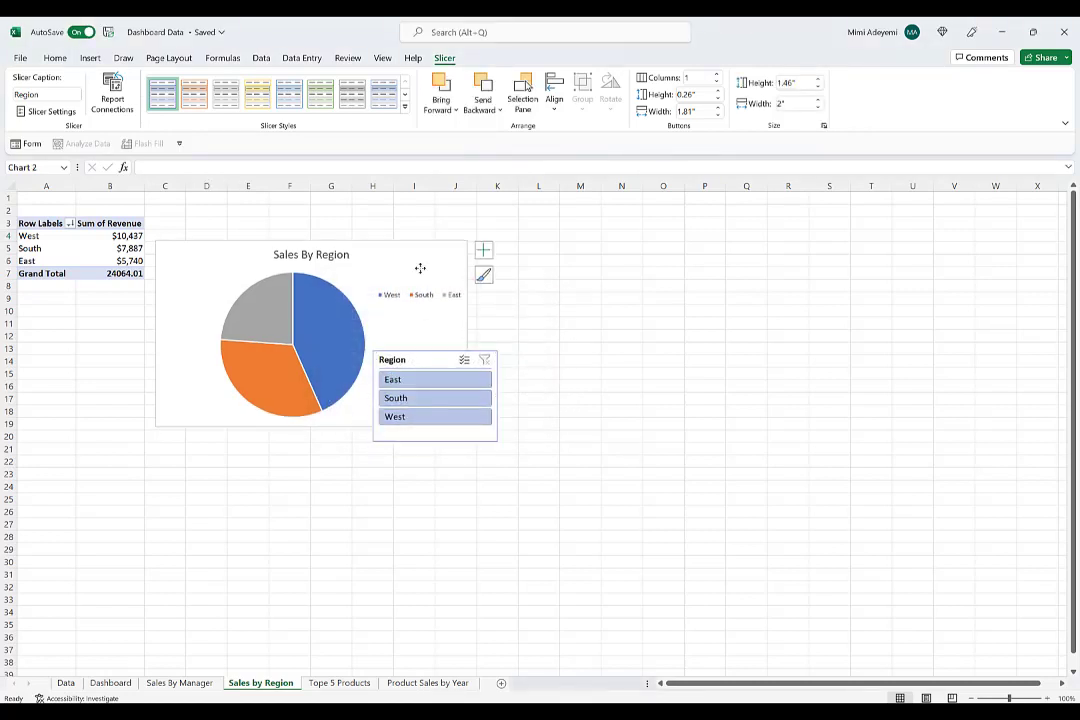
{"action": "left_click", "coordinate": [412, 360]}
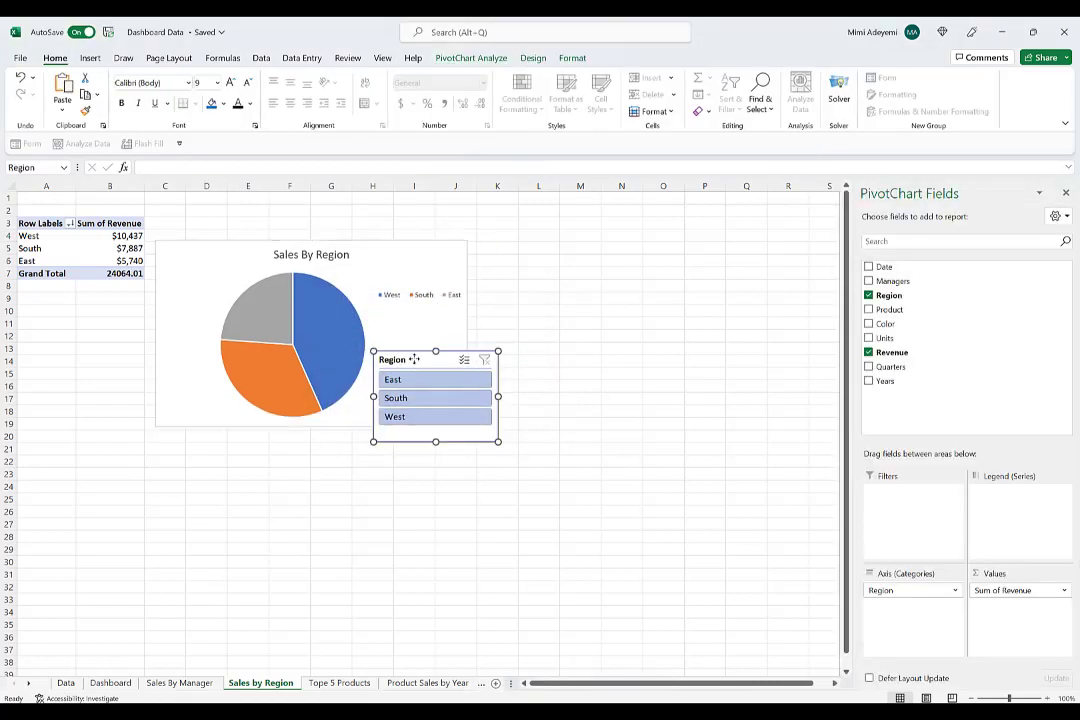
{"action": "left_click", "coordinate": [434, 260]}
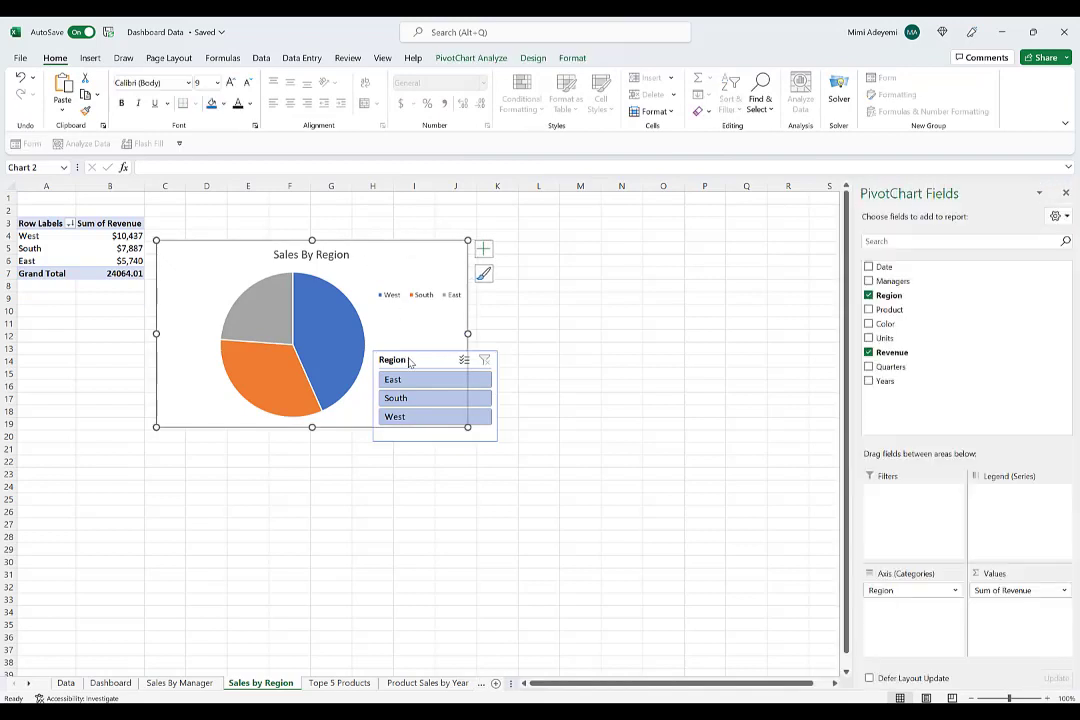
{"action": "left_click", "coordinate": [408, 362], "text": "ctrl"}
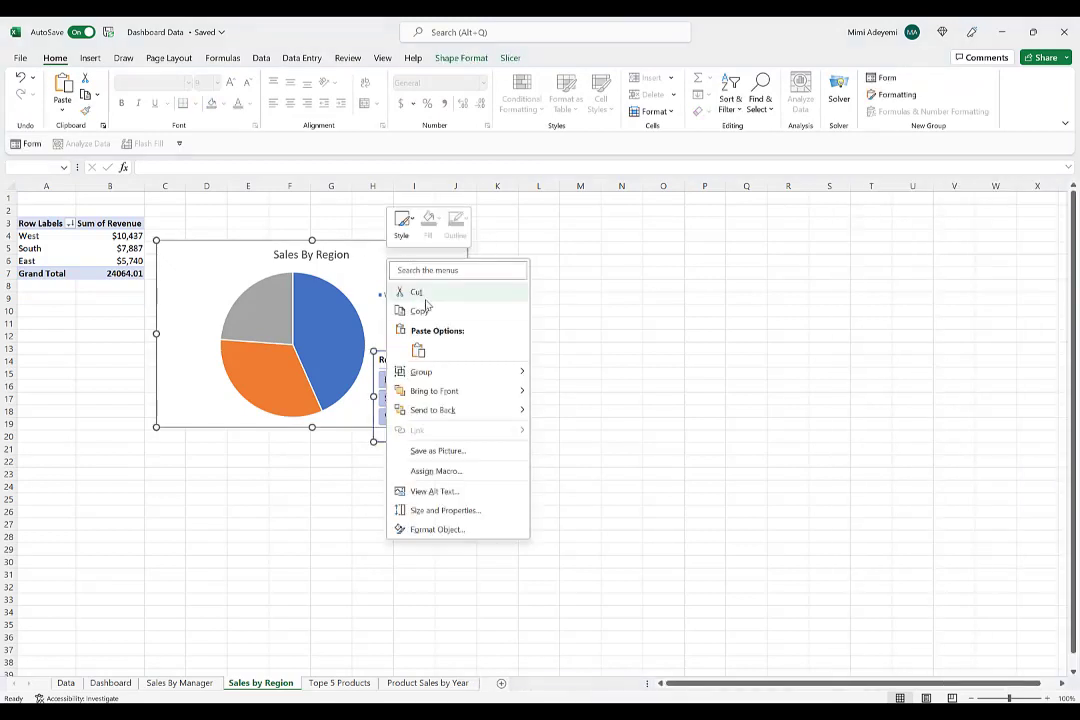
{"action": "left_click", "coordinate": [416, 311]}
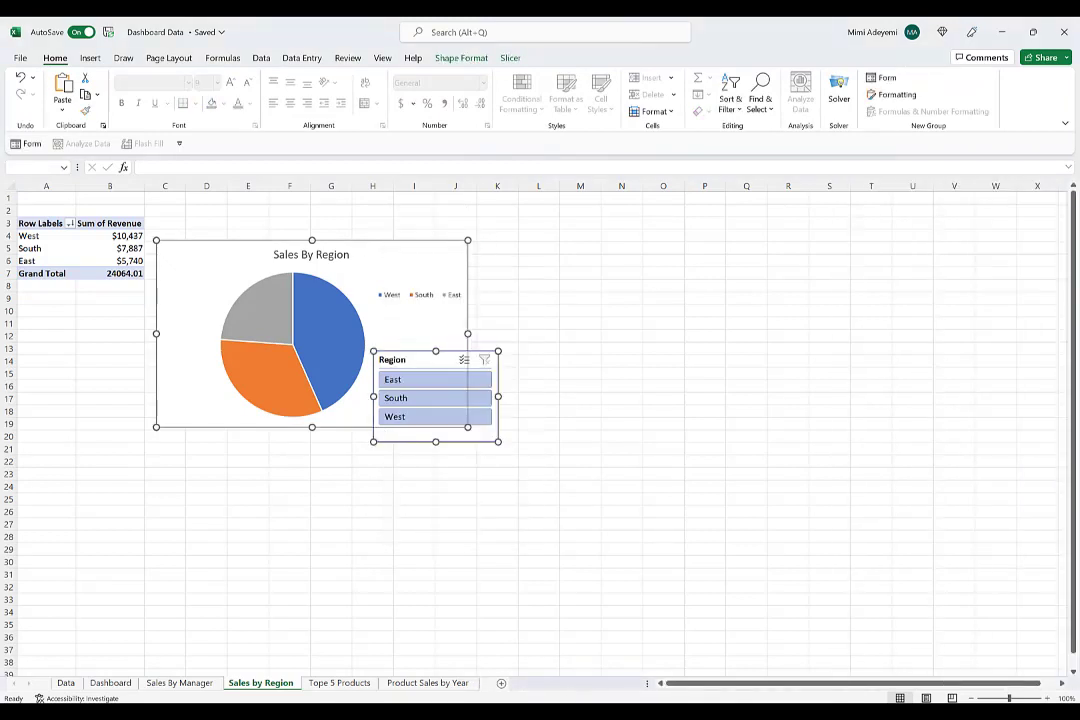
{"action": "left_click", "coordinate": [109, 683]}
{"action": "left_click", "coordinate": [594, 363]}
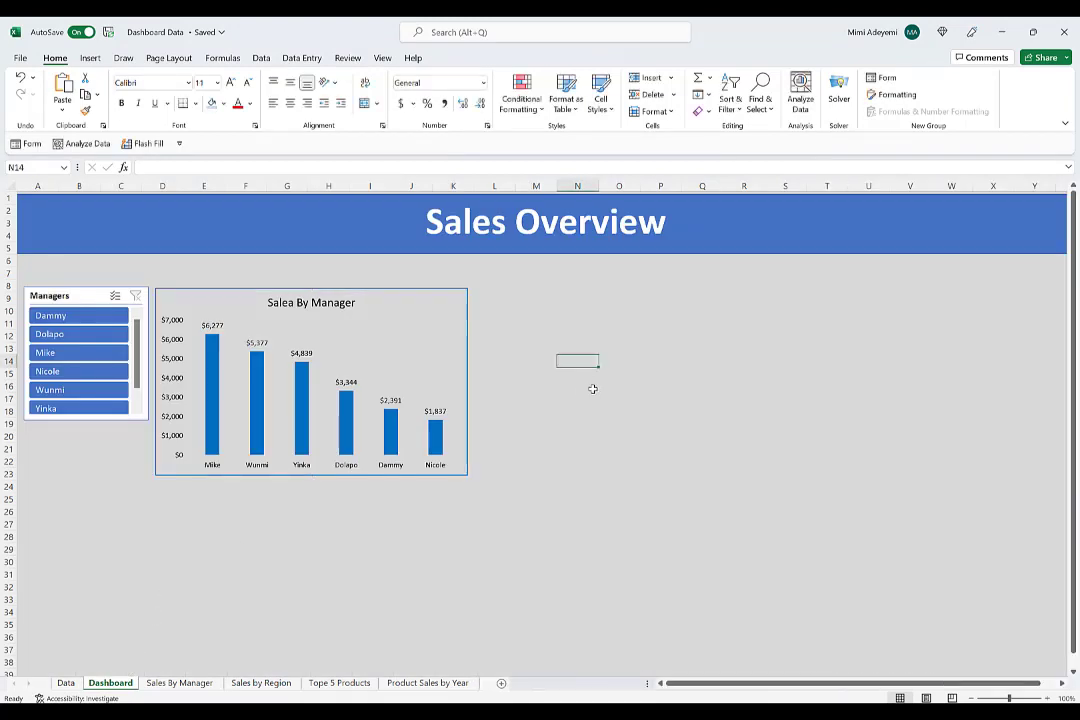
{"action": "key", "text": "ctrl+v"}
{"action": "left_click_drag", "start_coordinate": [792, 447], "coordinate": [77, 427]}
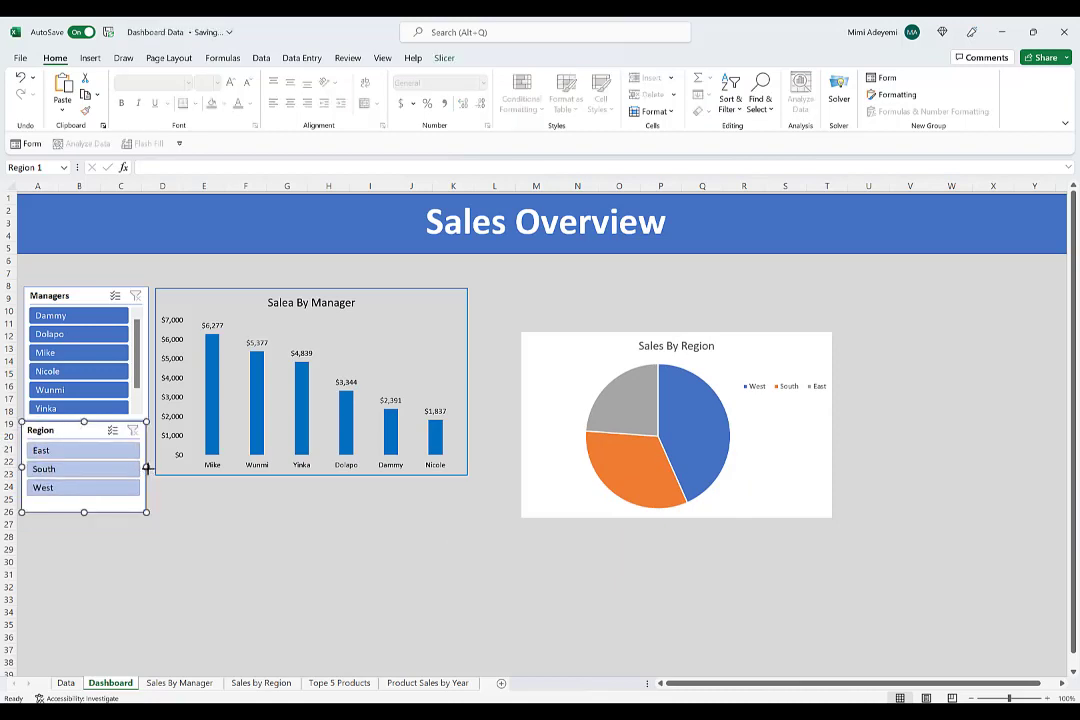
Match the Region slicer's width to the Managers slicer, and stretch the Sales by manager chart rightwards into column N after clearing the pie chart aside
{"action": "left_click_drag", "start_coordinate": [149, 468], "coordinate": [151, 468]}
{"action": "left_click_drag", "start_coordinate": [581, 357], "coordinate": [805, 294]}
{"action": "left_click", "coordinate": [443, 323]}
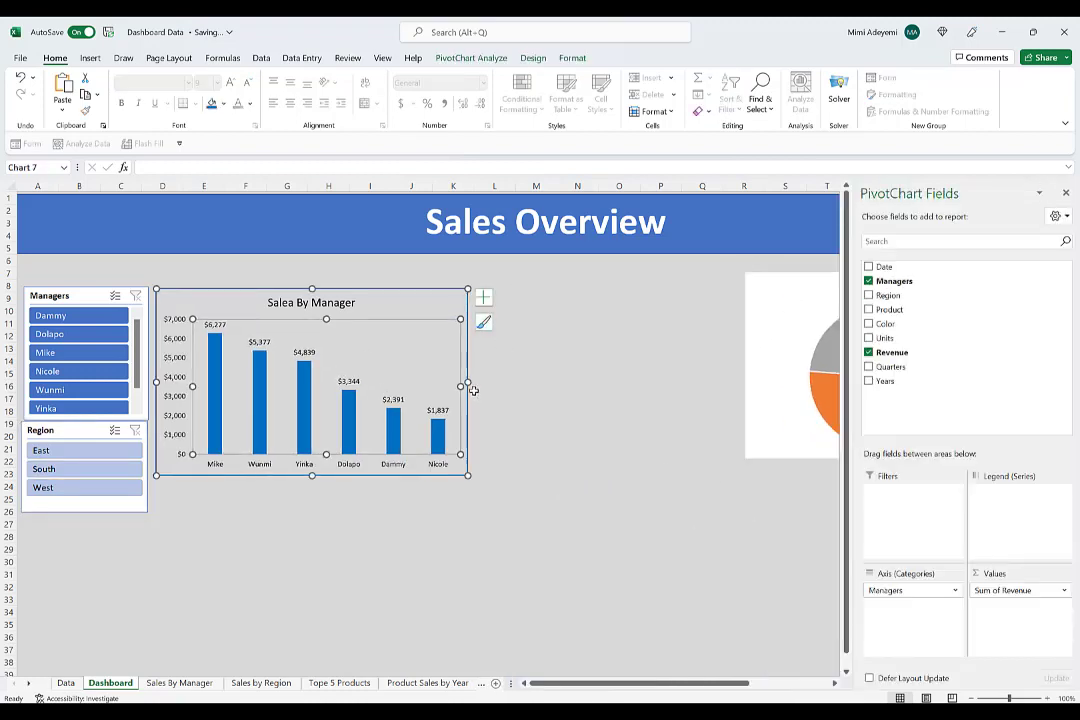
{"action": "left_click", "coordinate": [473, 389]}
{"action": "left_click", "coordinate": [463, 360]}
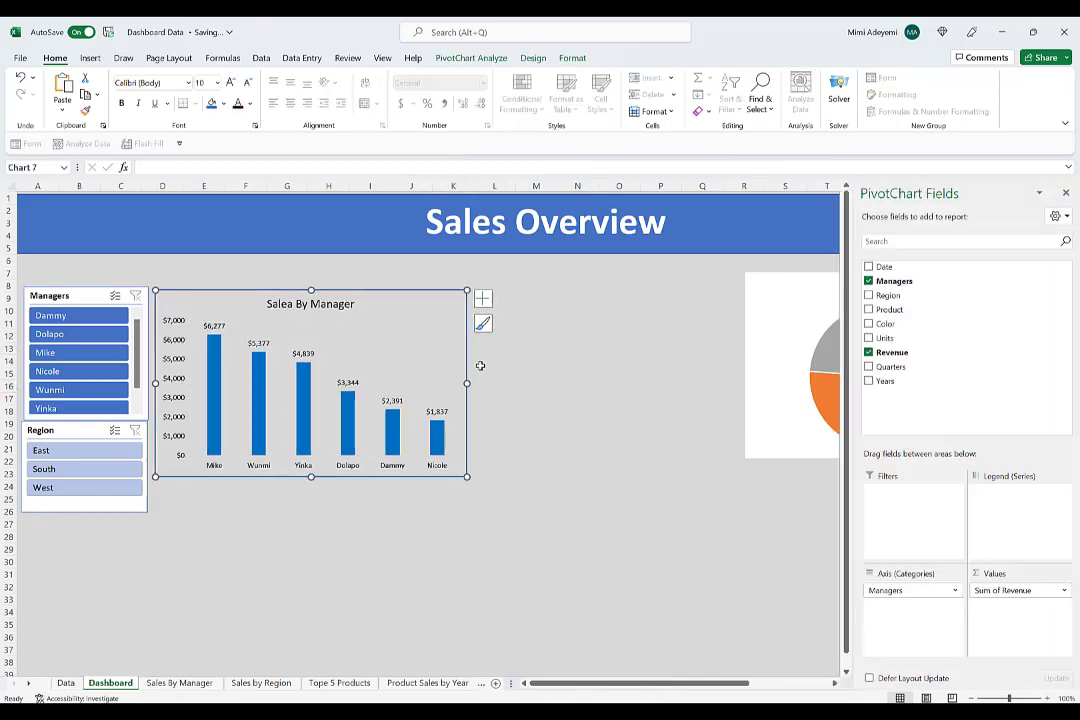
{"action": "left_click_drag", "start_coordinate": [467, 383], "coordinate": [571, 384]}
Place the Sales By Region chart directly beside the manager chart, stretch the manager chart into column Q, and close the PivotChart fields list
{"action": "left_click", "coordinate": [798, 354]}
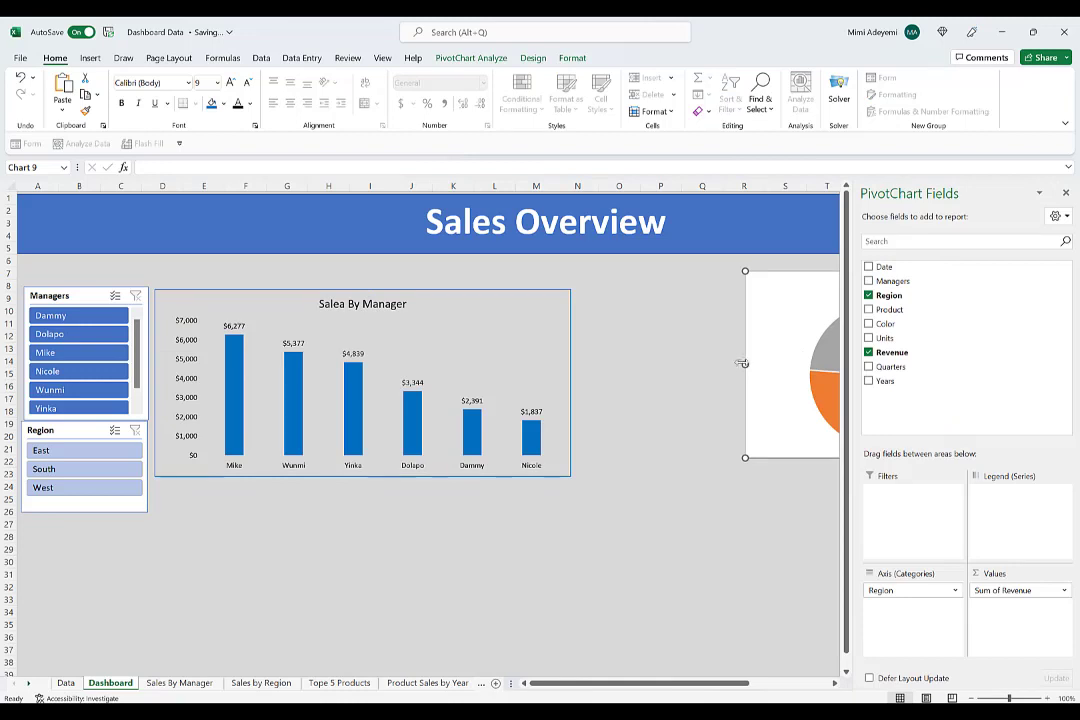
{"action": "key", "text": "Escape"}
{"action": "left_click", "coordinate": [770, 358]}
{"action": "left_click_drag", "start_coordinate": [745, 364], "coordinate": [585, 400]}
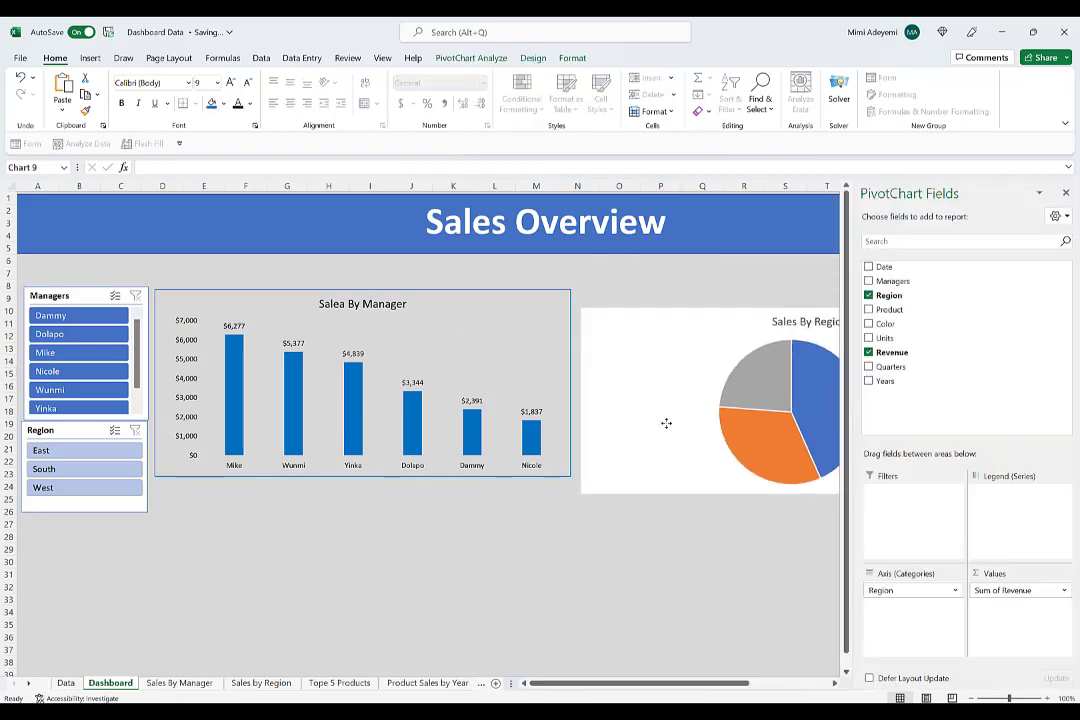
{"action": "left_click_drag", "start_coordinate": [661, 402], "coordinate": [665, 398]}
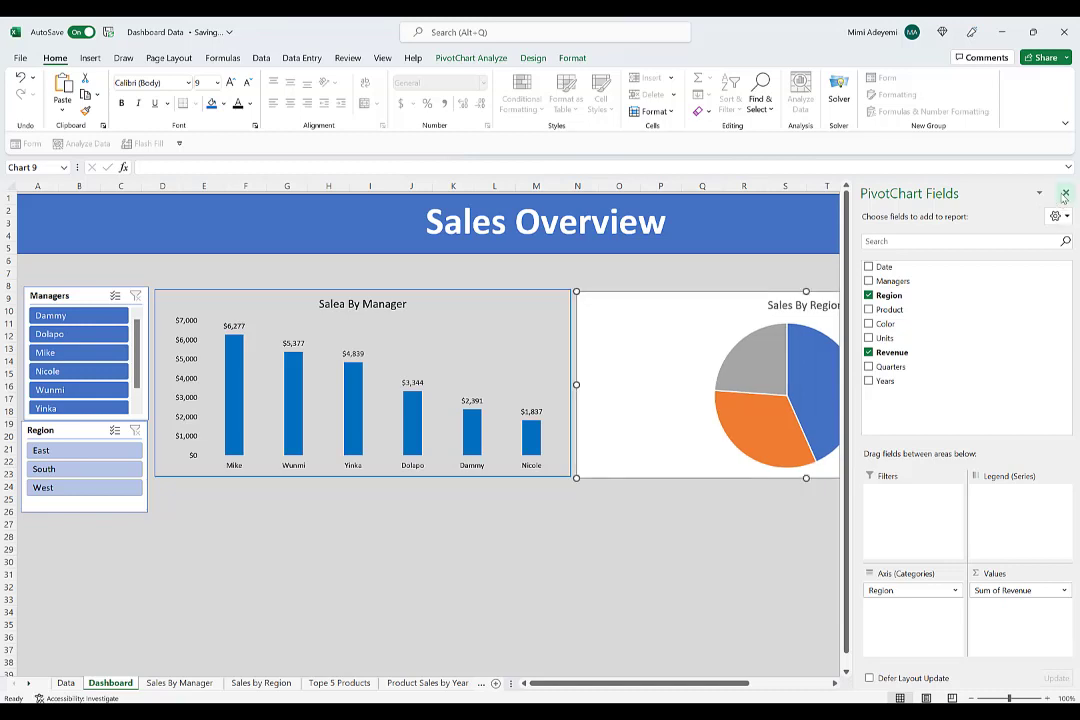
{"action": "left_click", "coordinate": [1066, 192]}
{"action": "left_click_drag", "start_coordinate": [662, 308], "coordinate": [682, 311]}
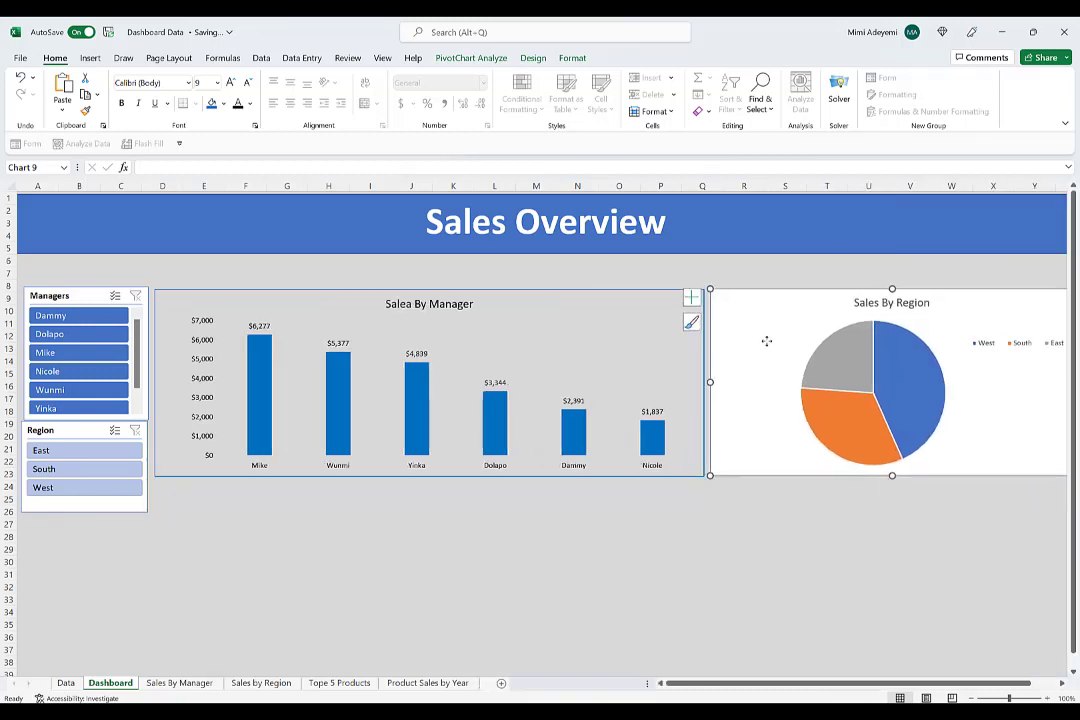
Remove the Sales By Region chart's background fill and give its border a blue outline
{"action": "left_click", "coordinate": [223, 104]}
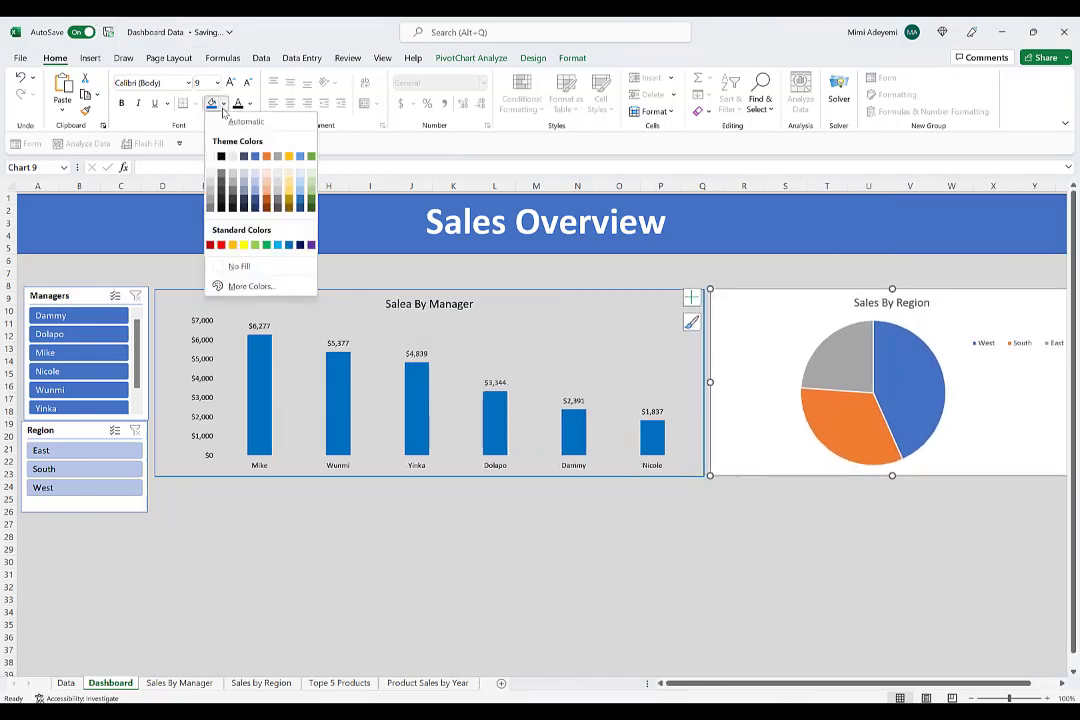
{"action": "left_click", "coordinate": [212, 266]}
{"action": "right_click", "coordinate": [822, 264]}
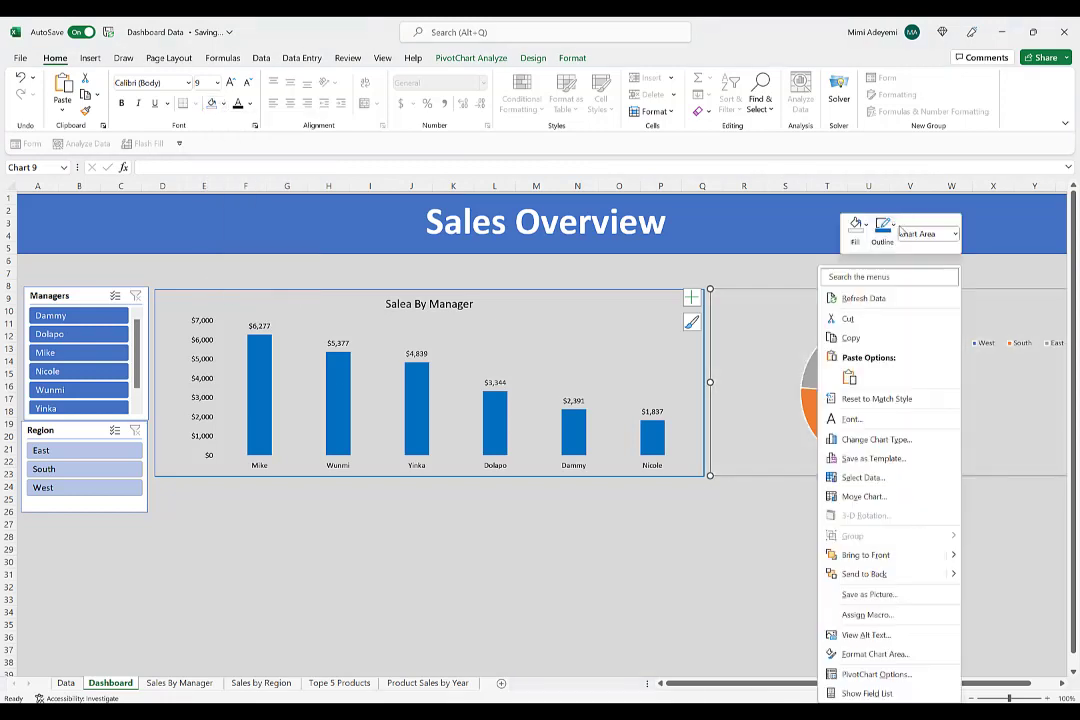
{"action": "left_click", "coordinate": [880, 232]}
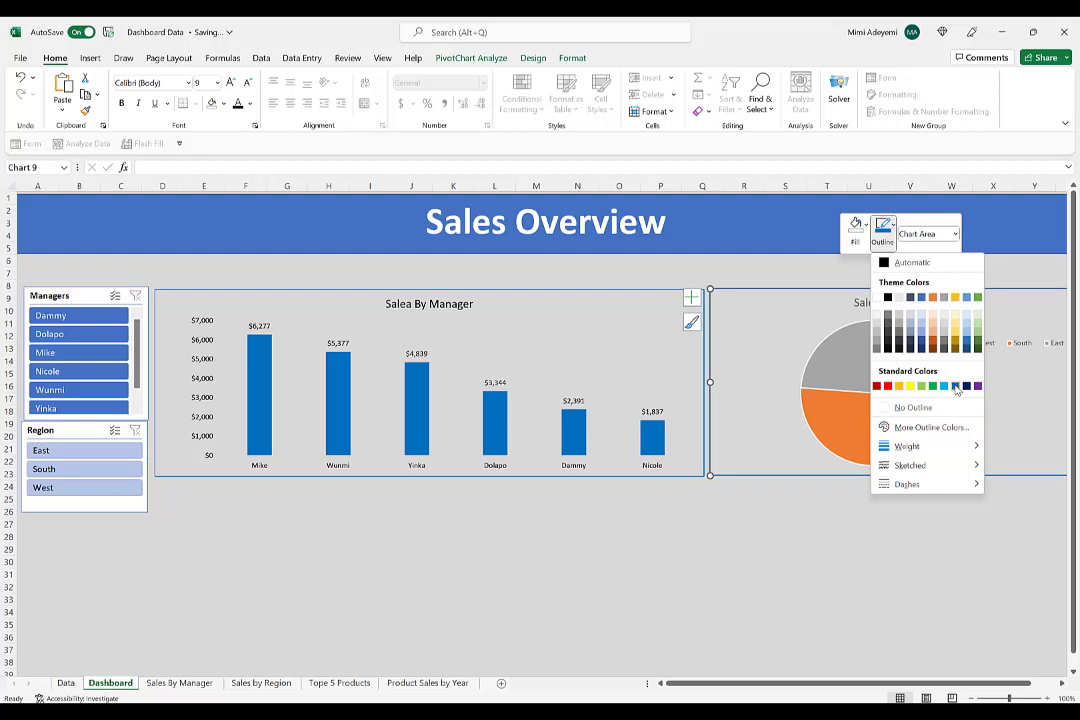
{"action": "left_click", "coordinate": [951, 388]}
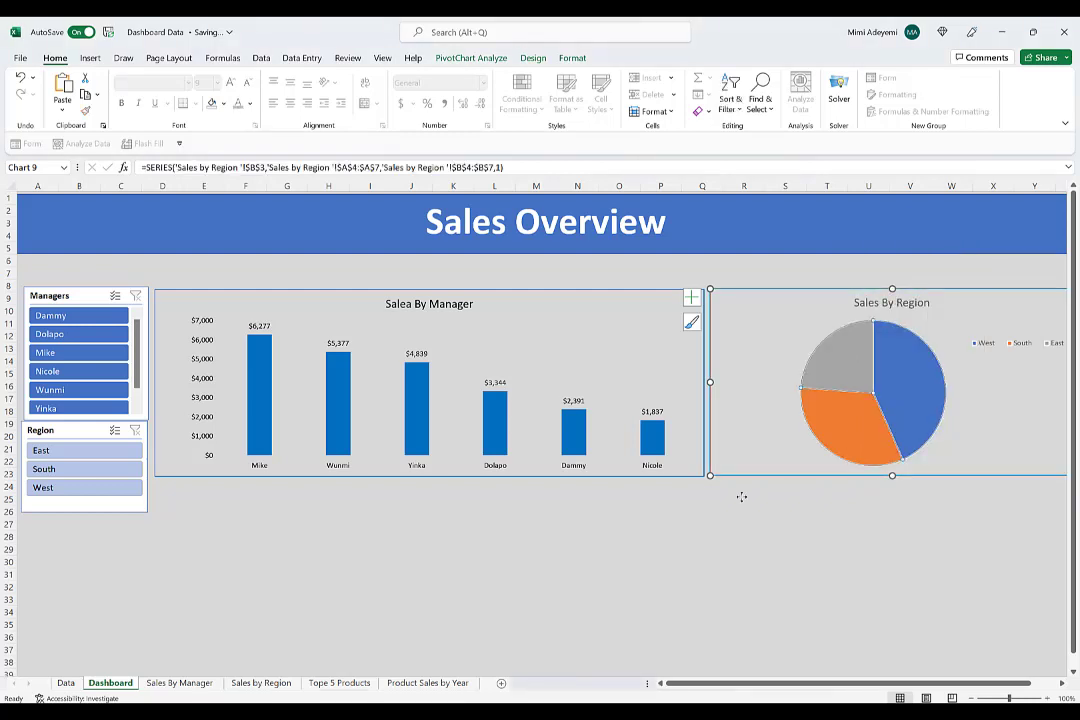
{"action": "left_click", "coordinate": [692, 550]}
Align the Sales By Region chart's top edge with the manager chart and reapply a blue outline matching that chart's border
{"action": "left_click", "coordinate": [781, 292]}
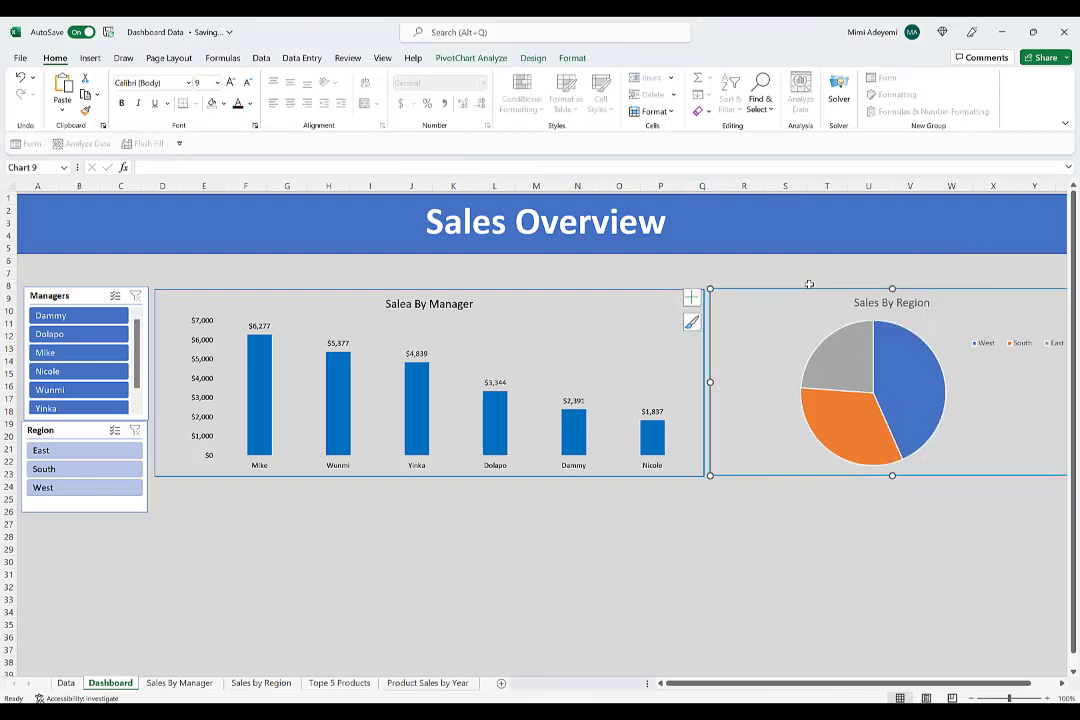
{"action": "left_click_drag", "start_coordinate": [892, 290], "coordinate": [890, 291]}
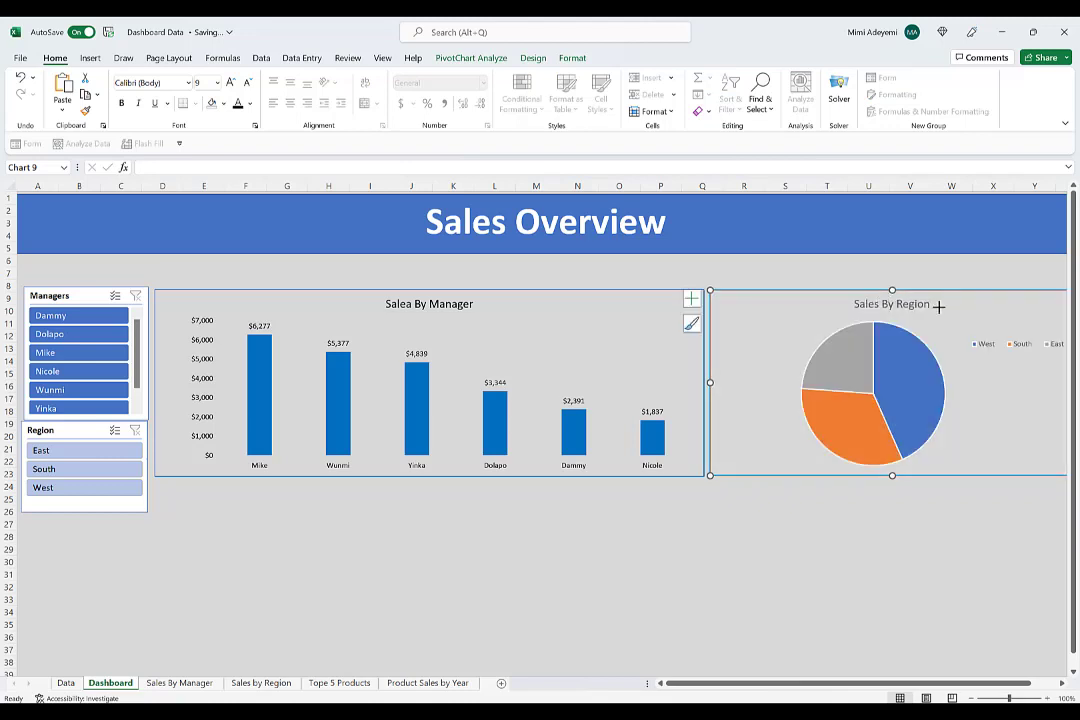
{"action": "right_click", "coordinate": [813, 311]}
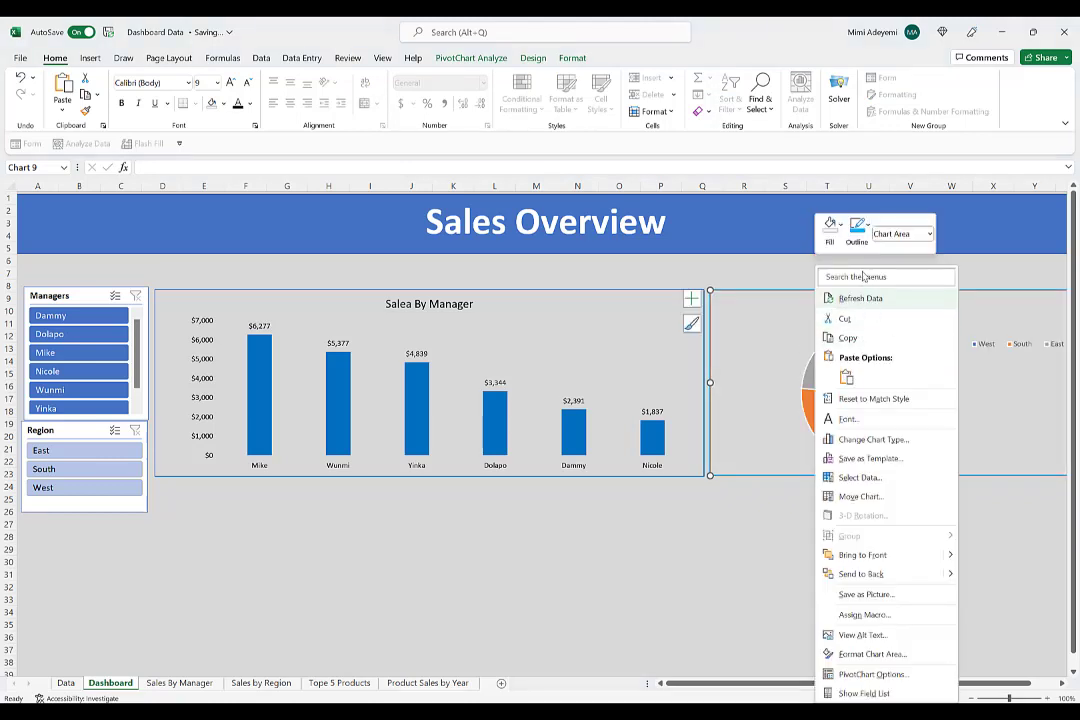
{"action": "left_click", "coordinate": [857, 230]}
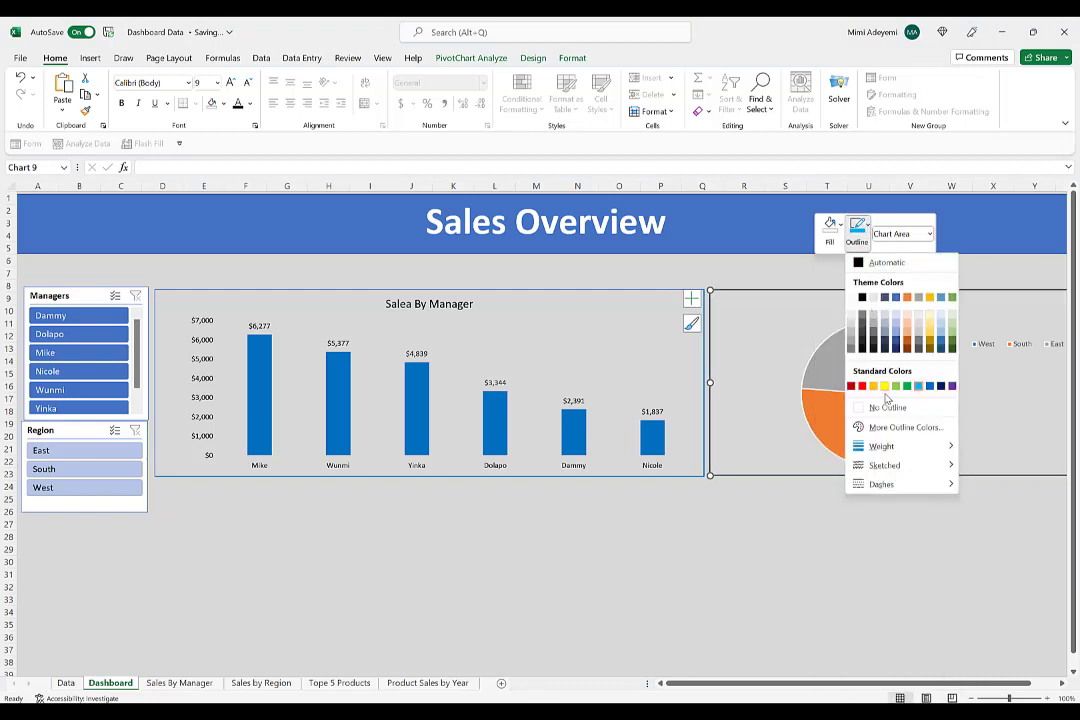
{"action": "left_click", "coordinate": [920, 387]}
{"action": "left_click", "coordinate": [534, 595]}
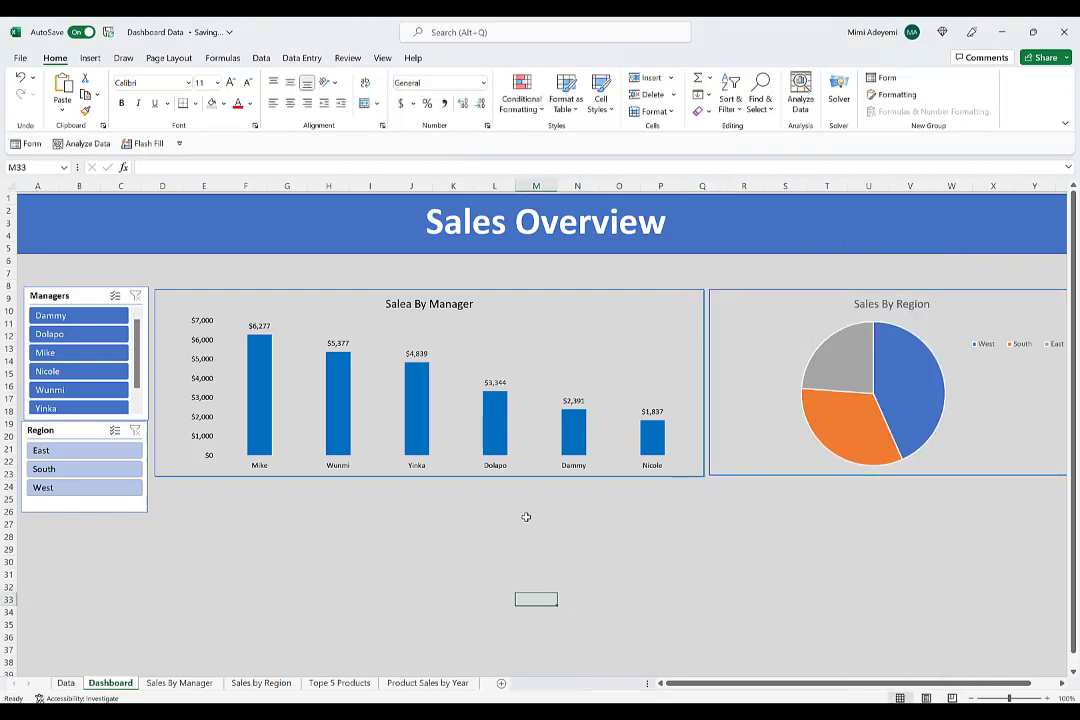
Filter the dashboard to the second manager in the Managers slicer and add data labels to the Sales By Region pie
{"action": "left_click", "coordinate": [45, 340]}
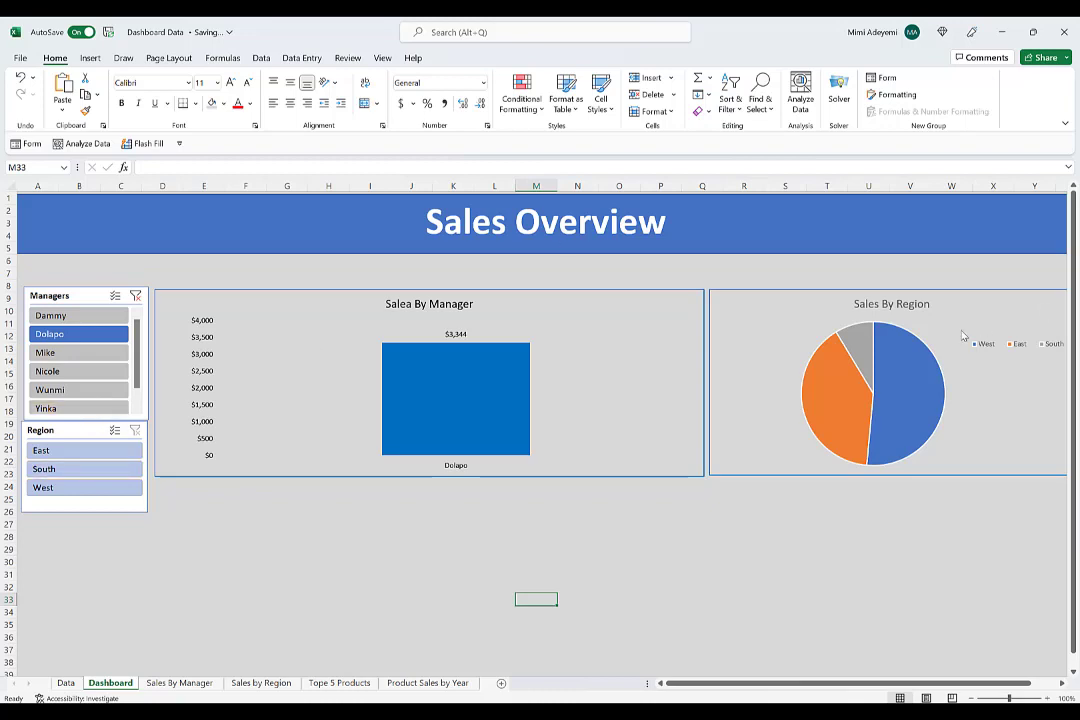
{"action": "left_click", "coordinate": [832, 386]}
{"action": "right_click", "coordinate": [834, 382]}
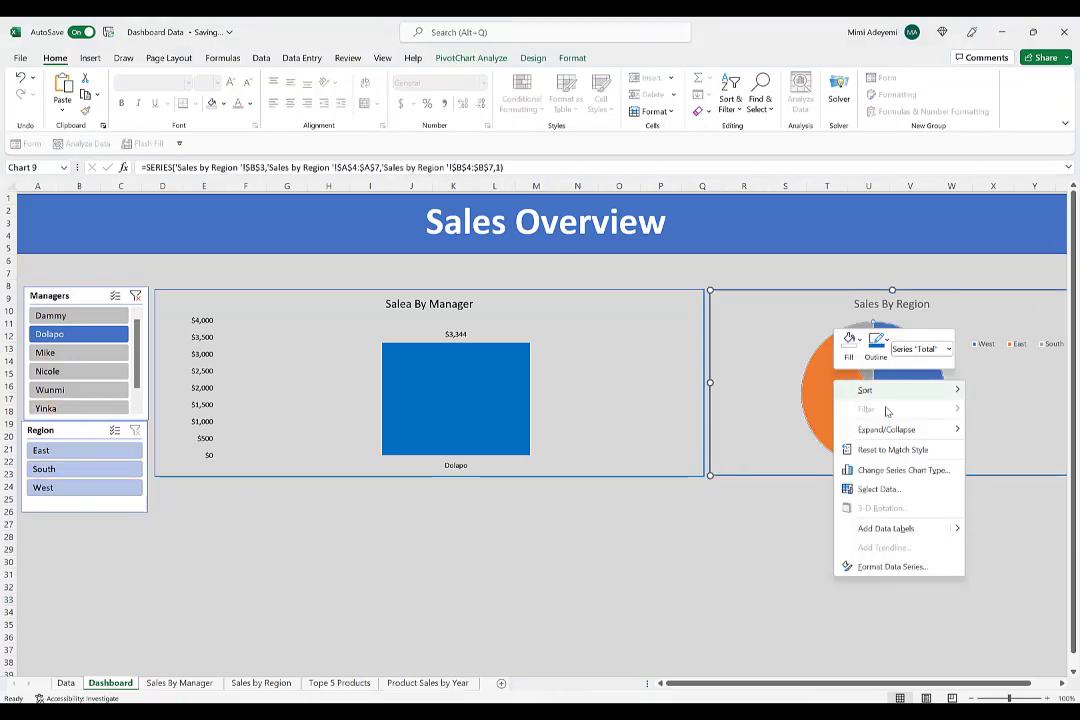
{"action": "left_click", "coordinate": [880, 528]}
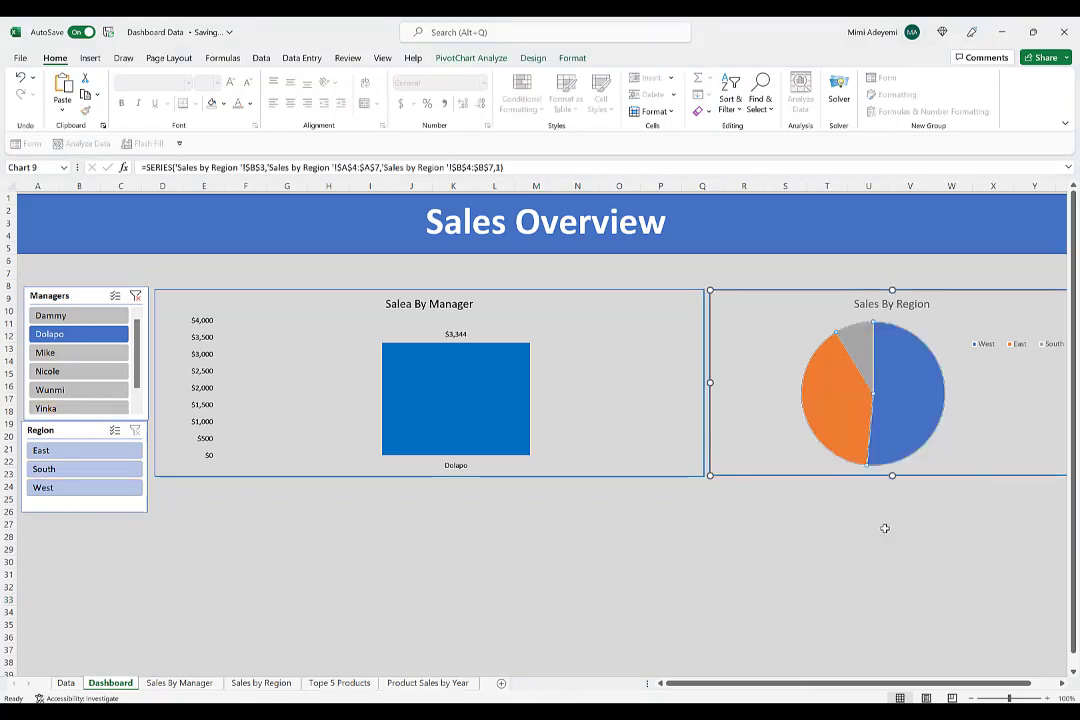
Make the Sales By Region pie's data labels white and bold
{"action": "left_click", "coordinate": [850, 348]}
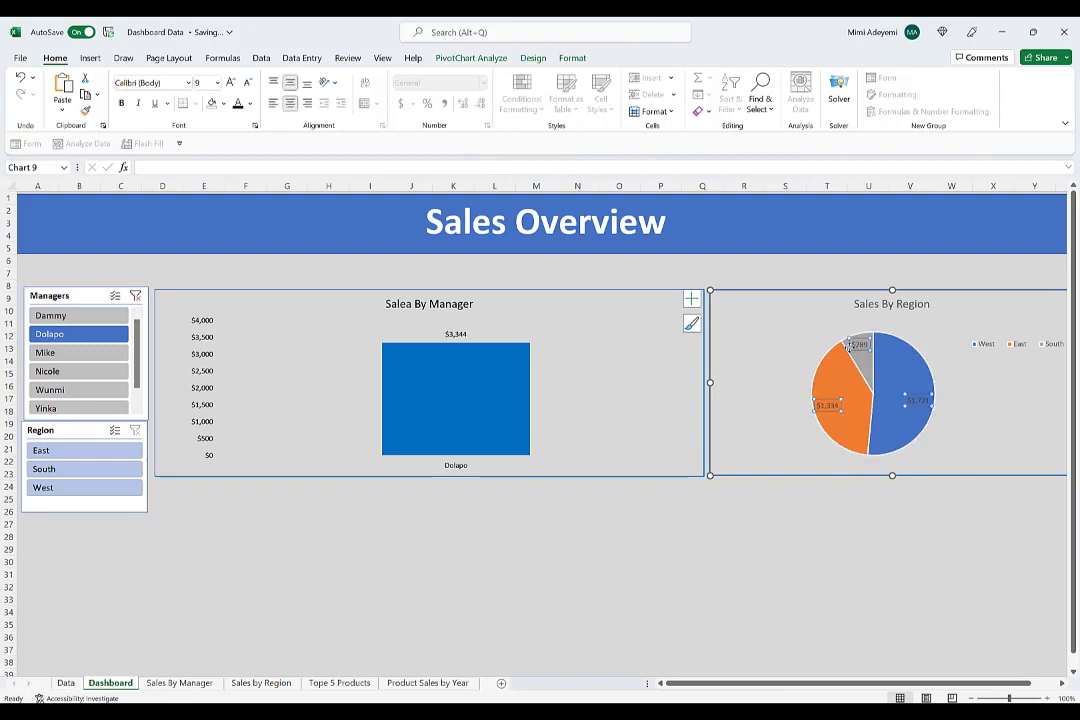
{"action": "left_click", "coordinate": [852, 366]}
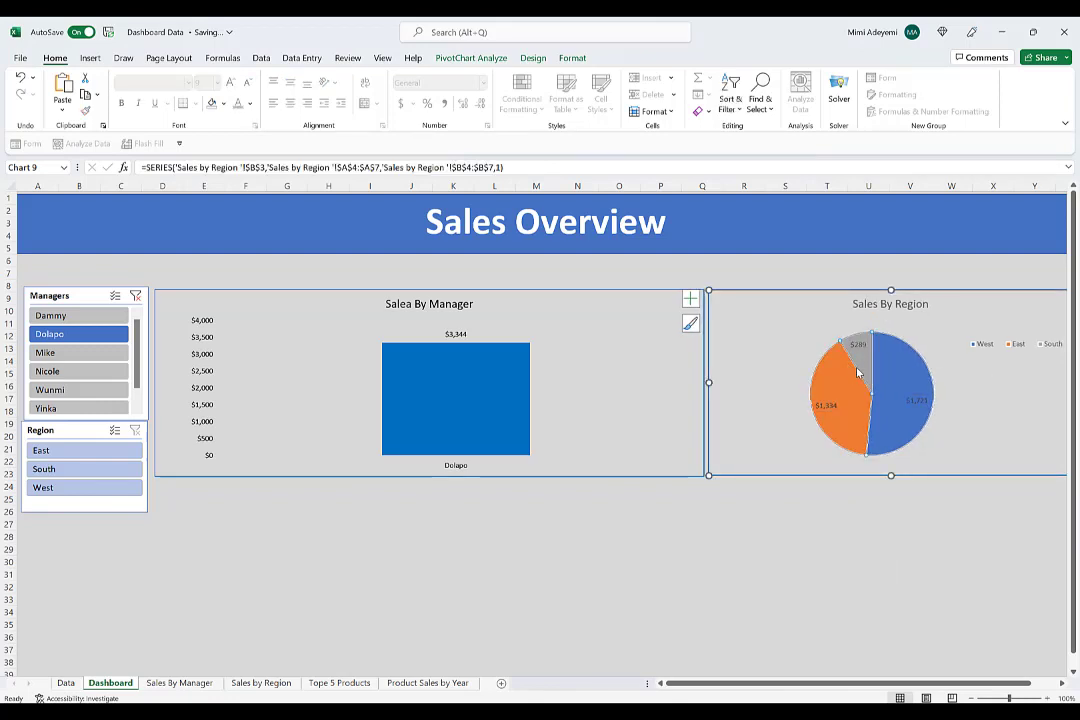
{"action": "left_click", "coordinate": [857, 346]}
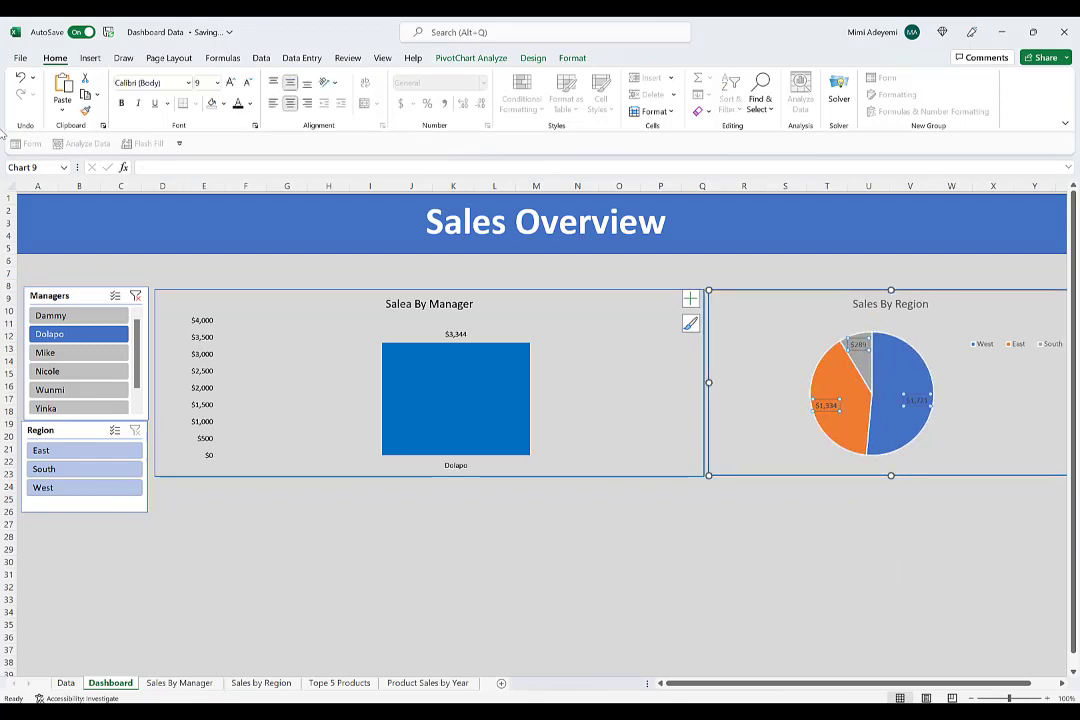
{"action": "left_click", "coordinate": [250, 104]}
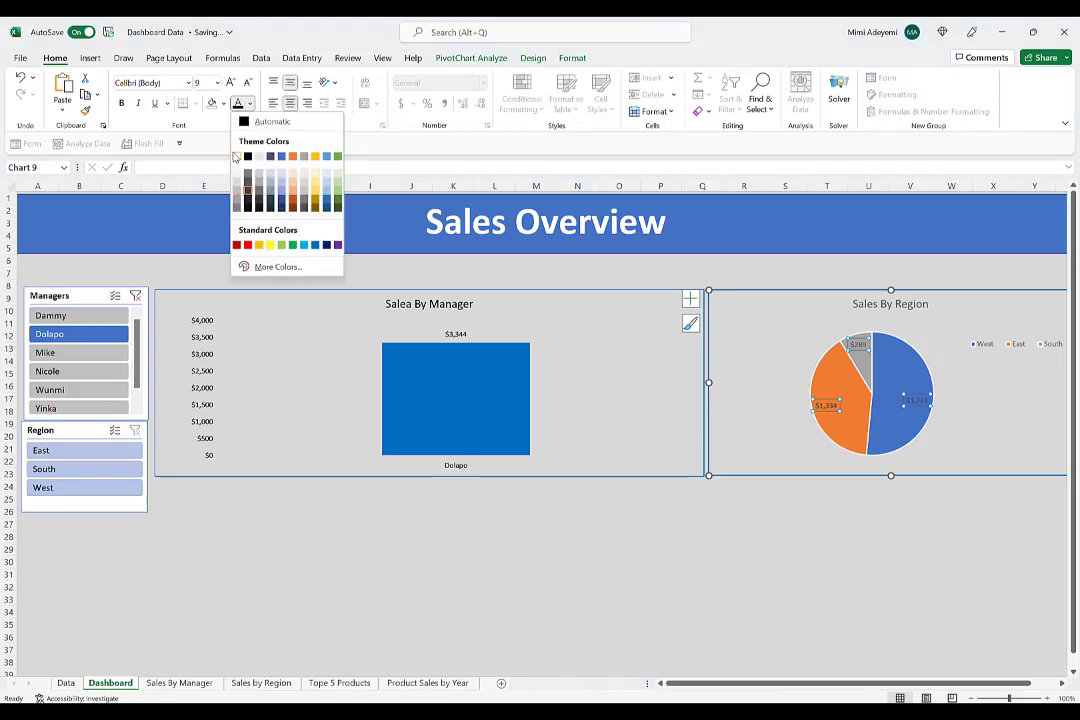
{"action": "left_click", "coordinate": [236, 157]}
{"action": "left_click", "coordinate": [120, 103]}
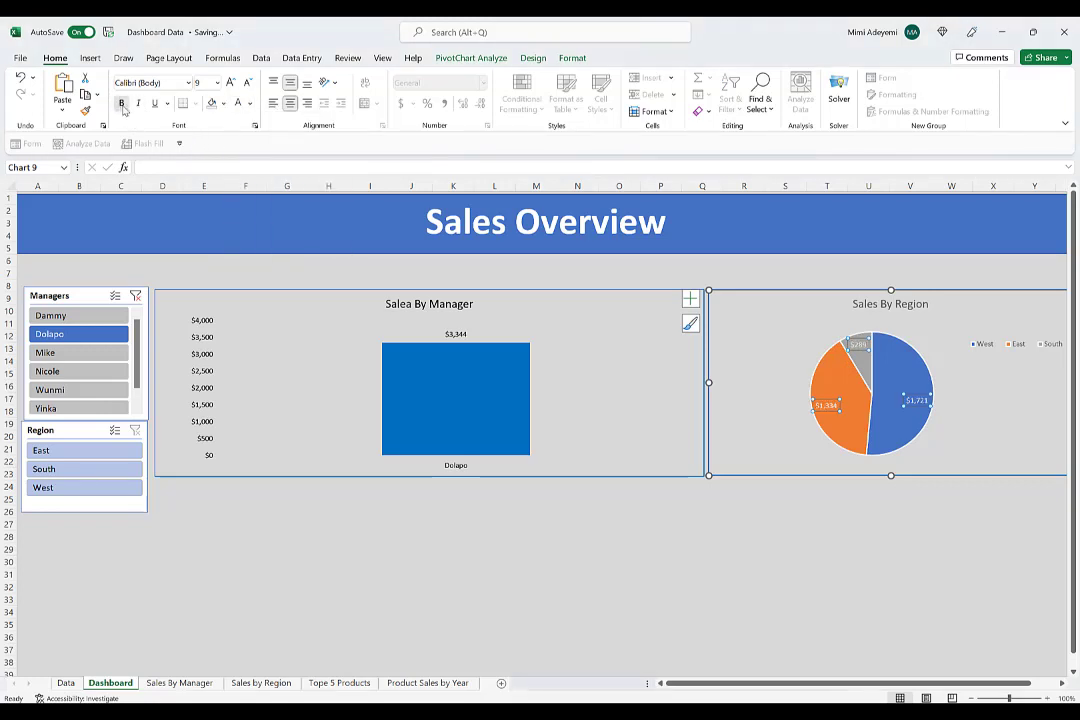
Set the font size of the Sales By Region pie's data labels to 10.5
{"action": "left_click", "coordinate": [247, 82]}
{"action": "left_click", "coordinate": [247, 82]}
{"action": "left_click", "coordinate": [230, 82]}
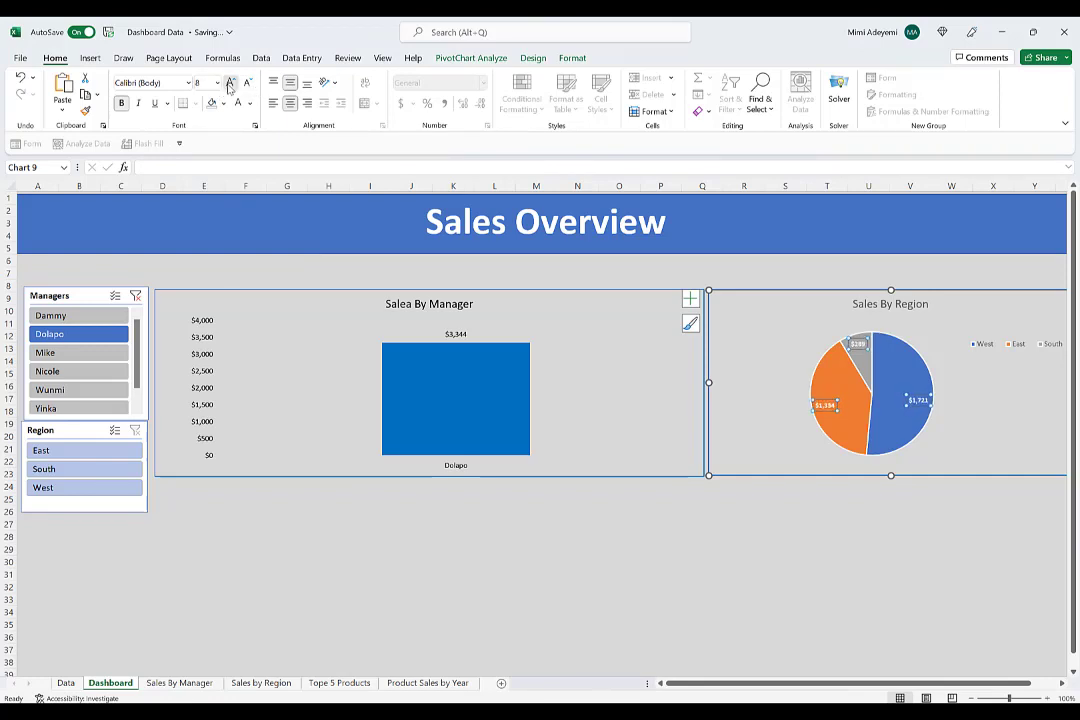
{"action": "left_click", "coordinate": [230, 82]}
{"action": "left_click", "coordinate": [230, 82]}
{"action": "left_click", "coordinate": [230, 82]}
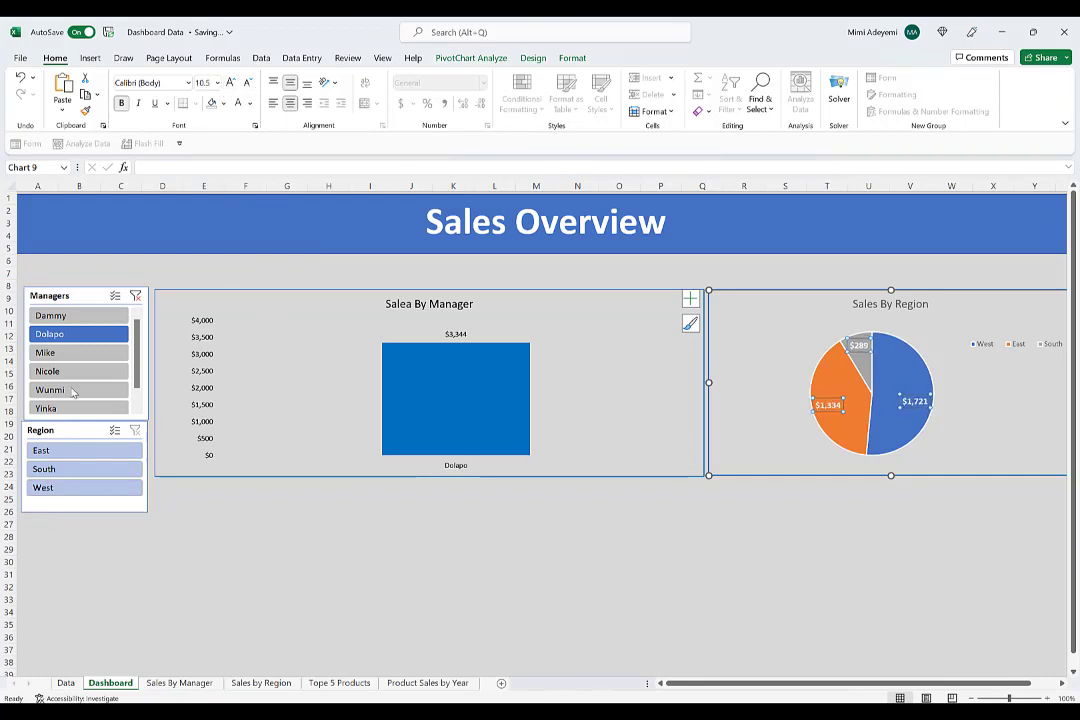
Filter the dashboard charts by the third manager in the Managers slicer, and after that by the fourth
{"action": "left_click", "coordinate": [108, 353]}
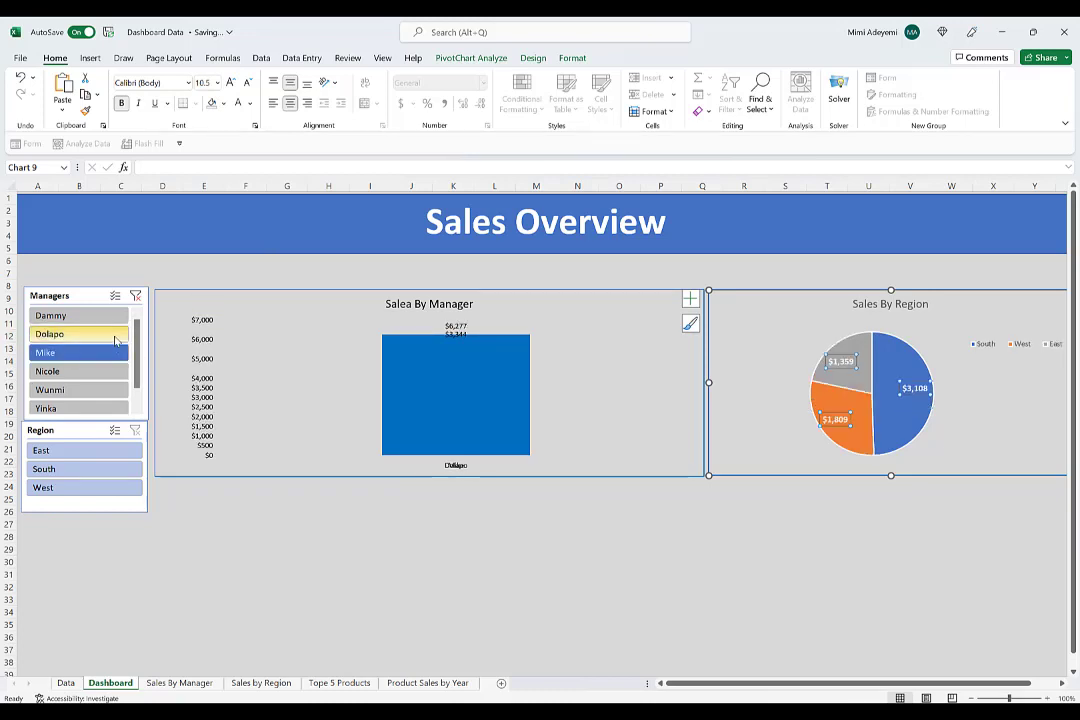
{"action": "left_click", "coordinate": [79, 372]}
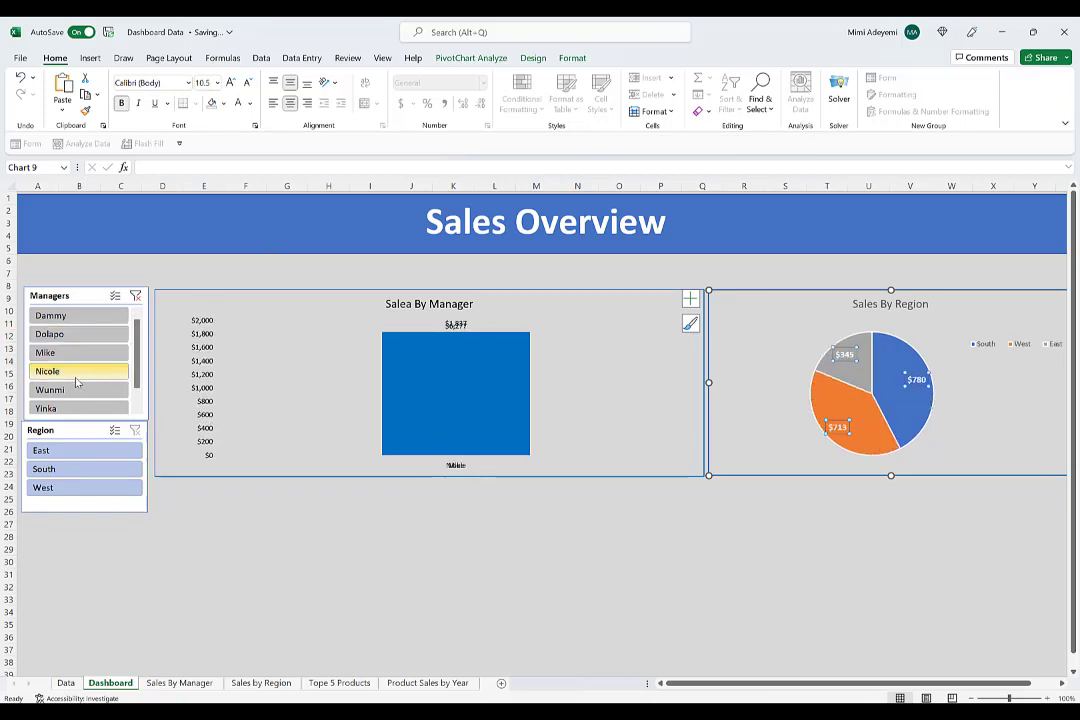
{"action": "left_click", "coordinate": [359, 612]}
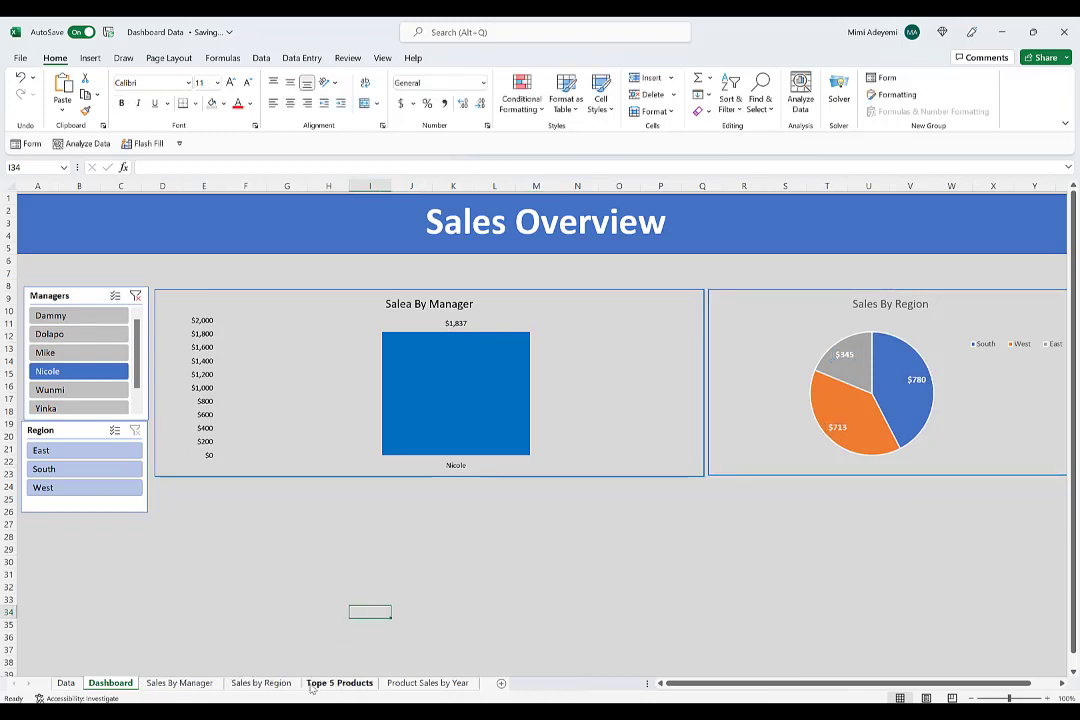
Rename the Tope 5 Products sheet to Top 5 Products
{"action": "left_click", "coordinate": [338, 683]}
{"action": "double_click", "coordinate": [321, 685]}
{"action": "left_click", "coordinate": [328, 683]}
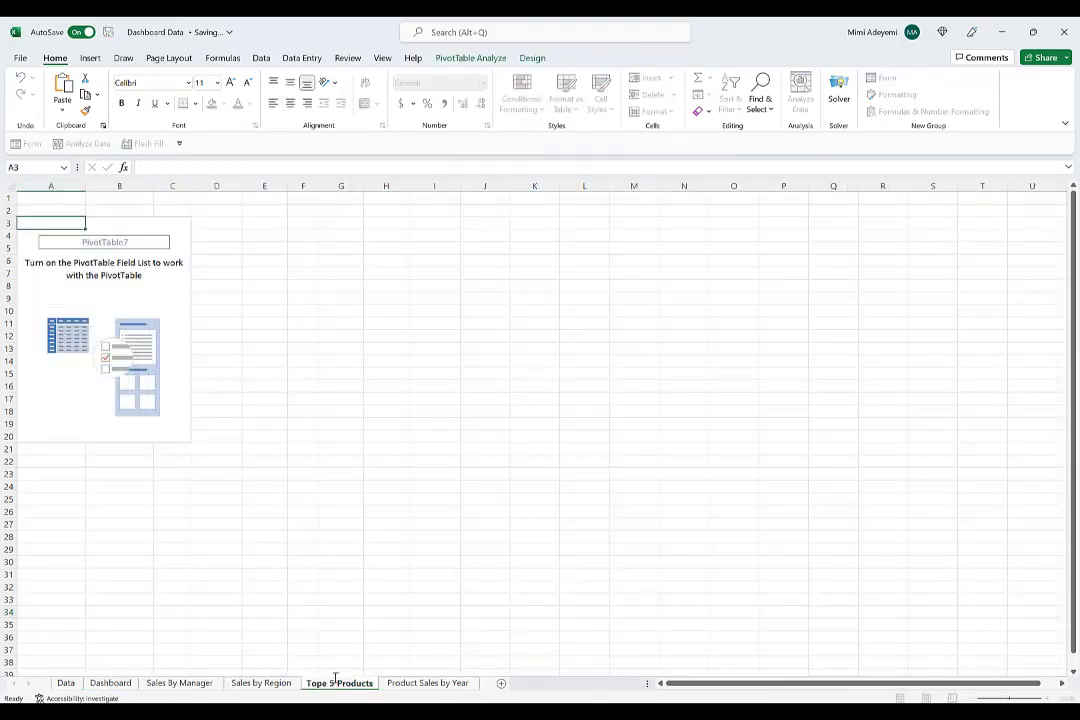
{"action": "key", "text": "BackSpace"}
{"action": "key", "text": "Return"}
Create a PivotTable from Data range A1:G122 on a new worksheet and put that sheet after Sales by Region, replacing the Top 5 Products sheet
{"action": "left_click", "coordinate": [66, 683]}
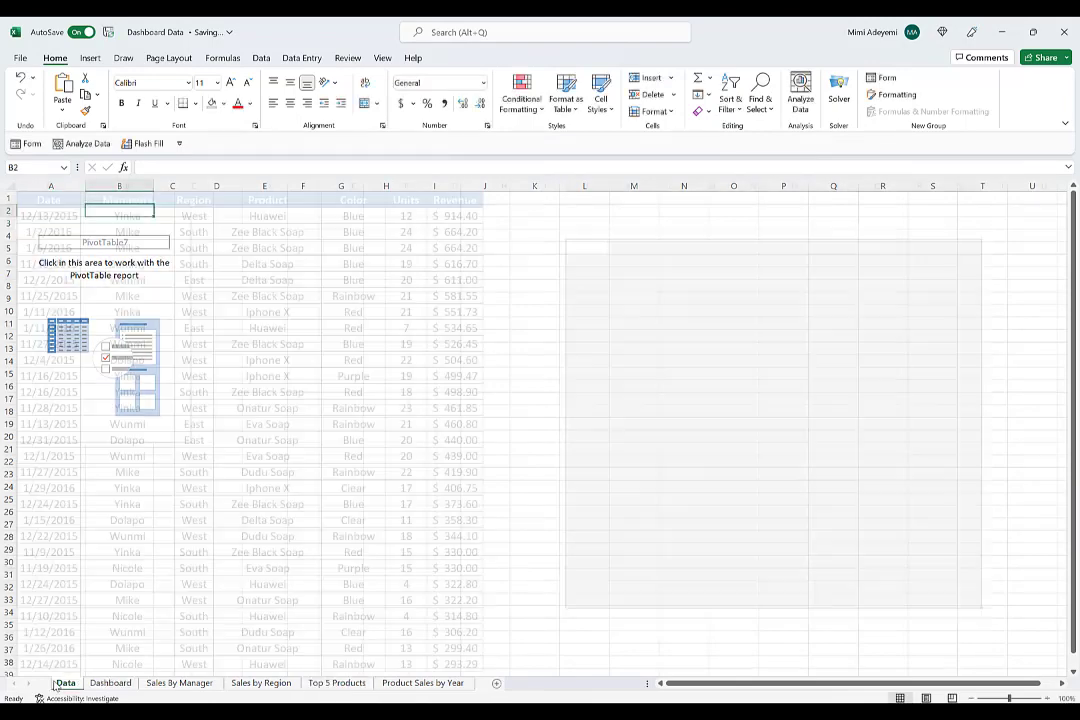
{"action": "left_click", "coordinate": [294, 282]}
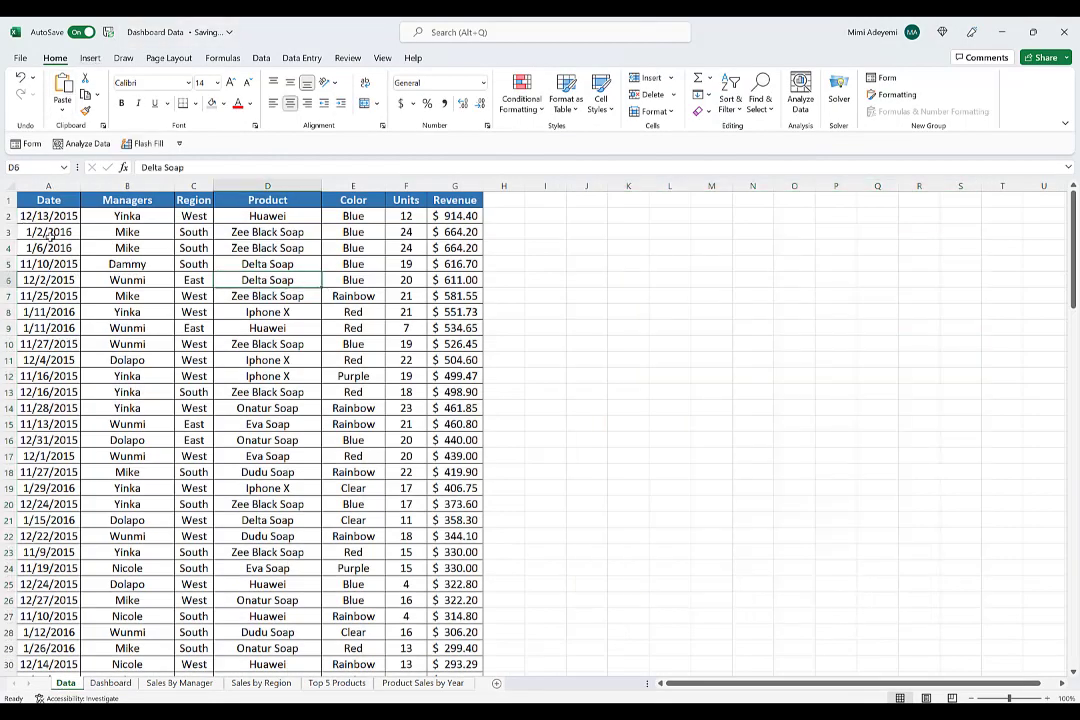
{"action": "left_click", "coordinate": [118, 217]}
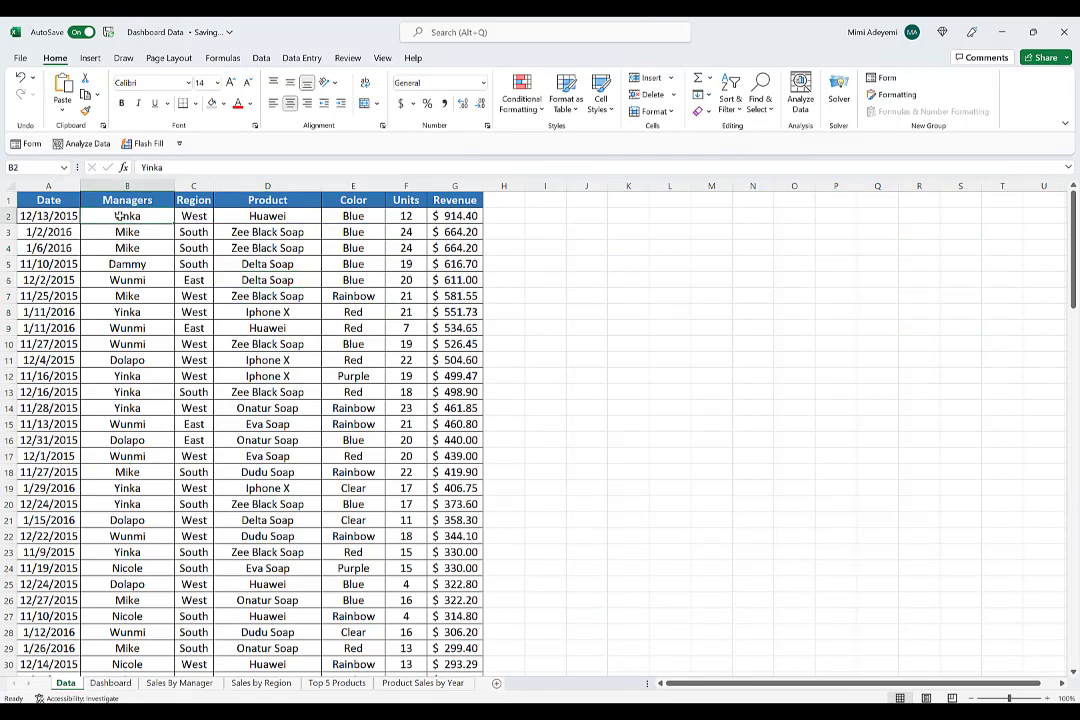
{"action": "left_click", "coordinate": [89, 58]}
{"action": "left_click", "coordinate": [30, 90]}
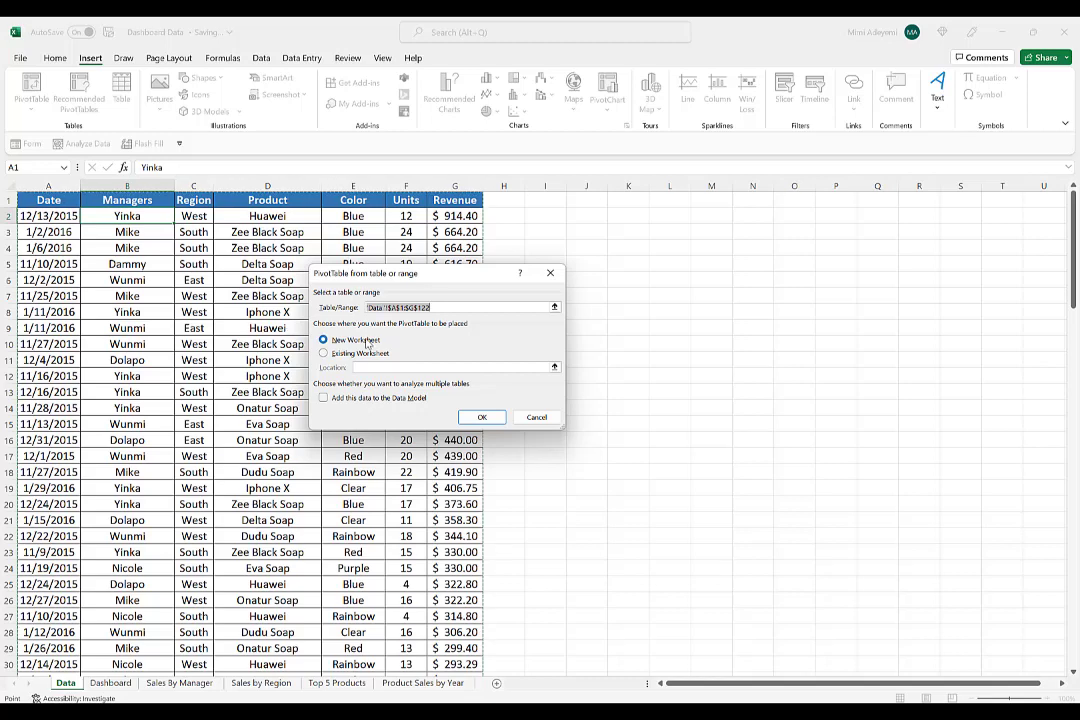
{"action": "left_click", "coordinate": [481, 417]}
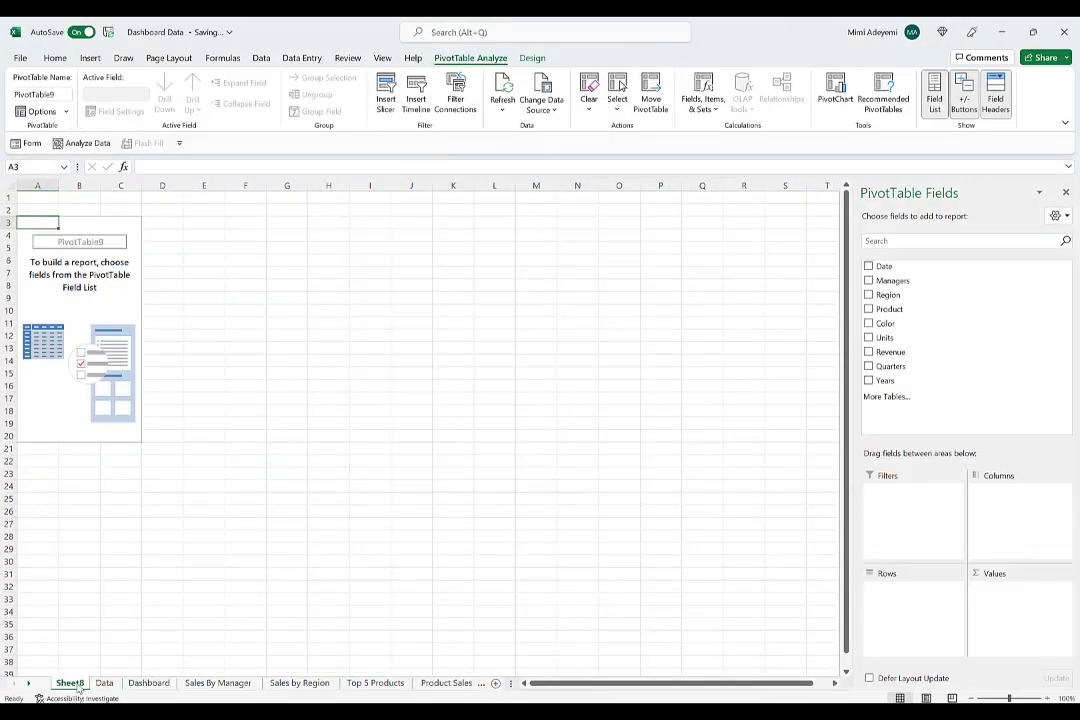
{"action": "left_click_drag", "start_coordinate": [157, 677], "coordinate": [349, 688]}
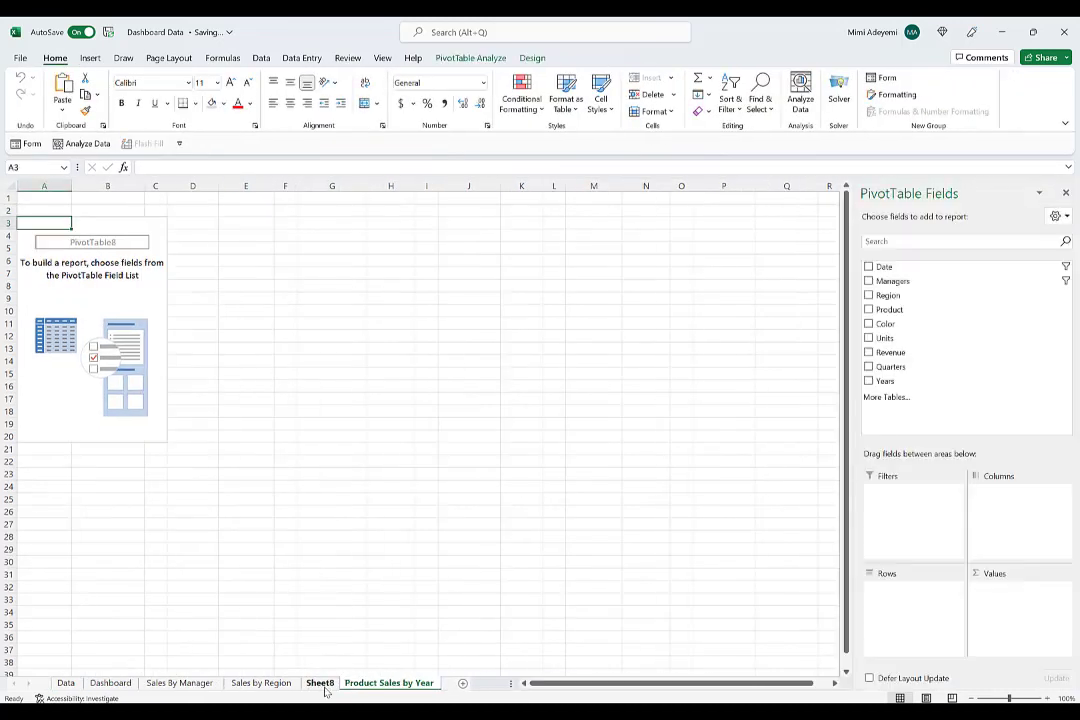
Rename the new PivotTable sheet Sheet8 as Top 5 Products
{"action": "left_click", "coordinate": [318, 687]}
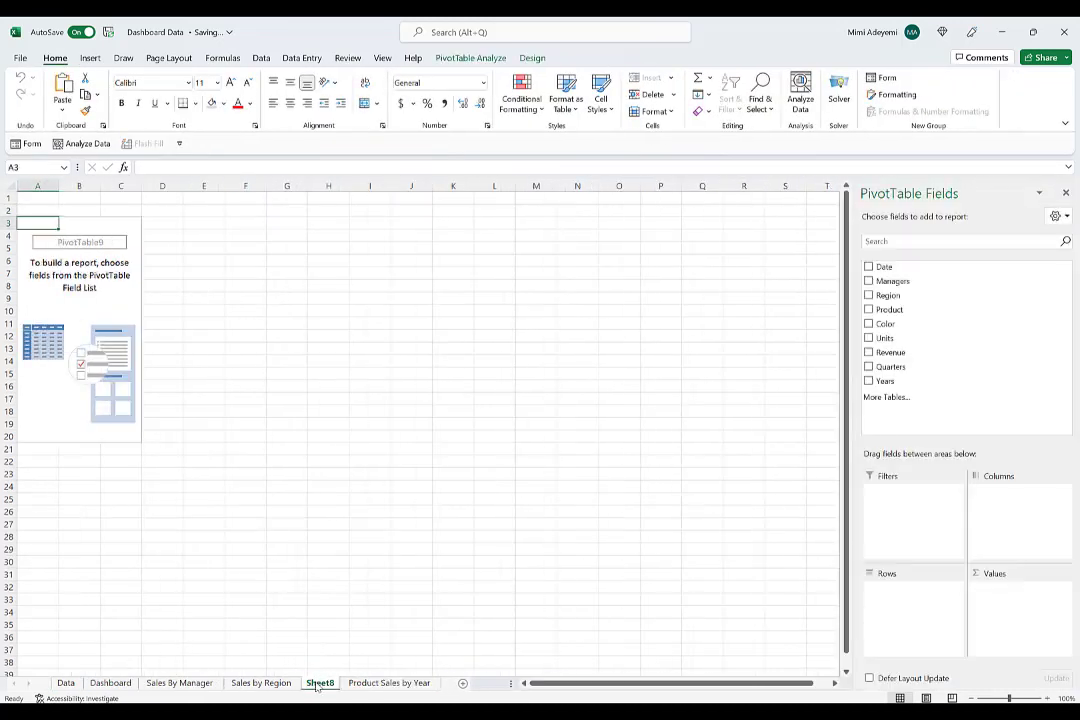
{"action": "double_click", "coordinate": [320, 684]}
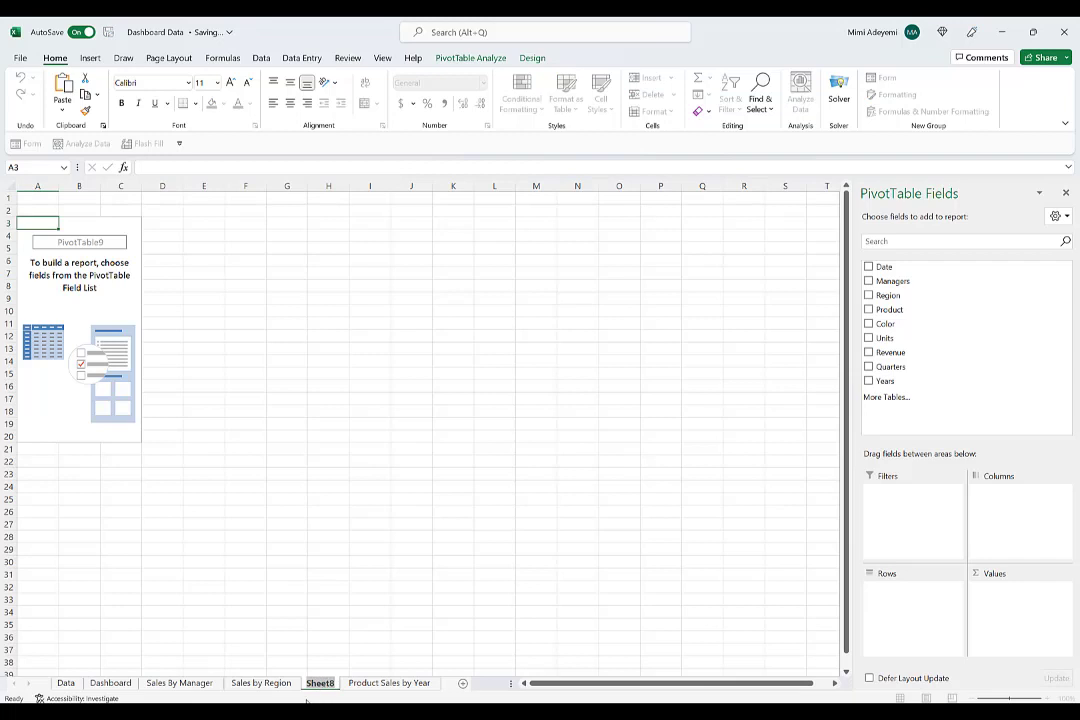
{"action": "type", "text": "Top"}
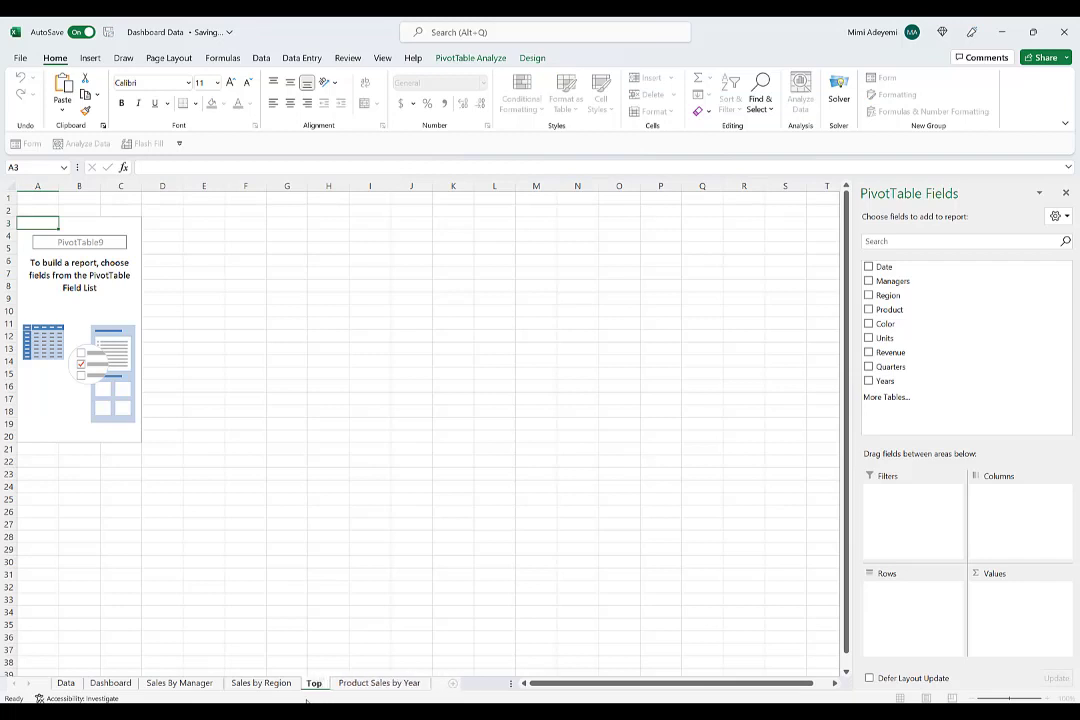
{"action": "type", "text": " 5 Produ"}
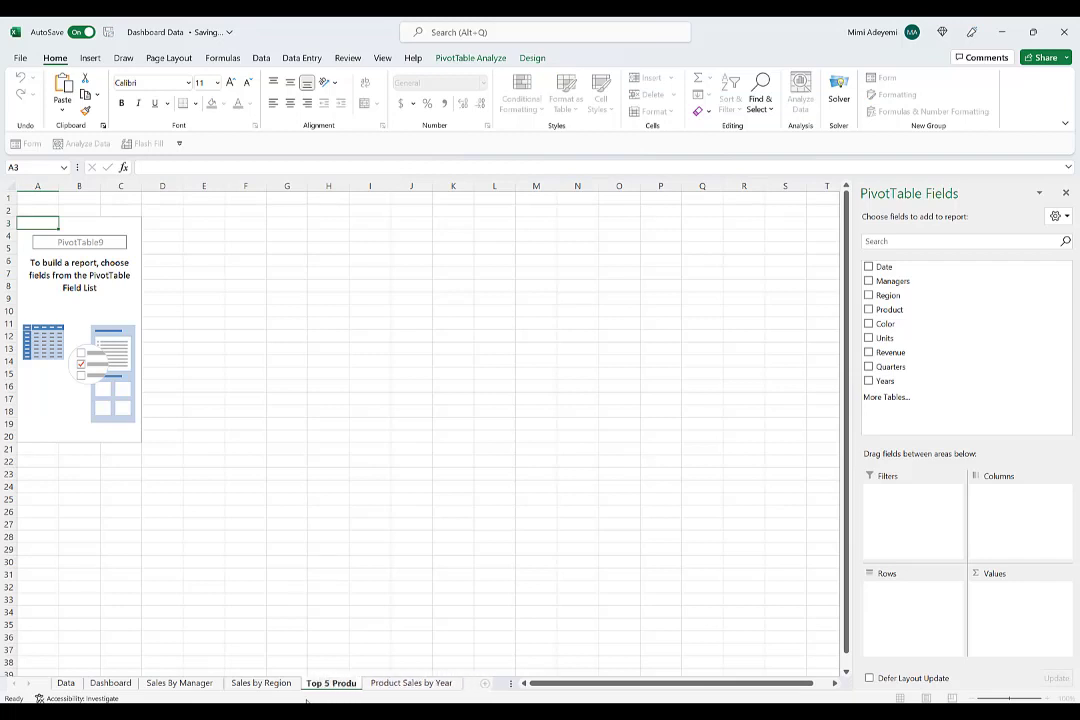
{"action": "type", "text": "cts"}
{"action": "key", "text": "Return"}
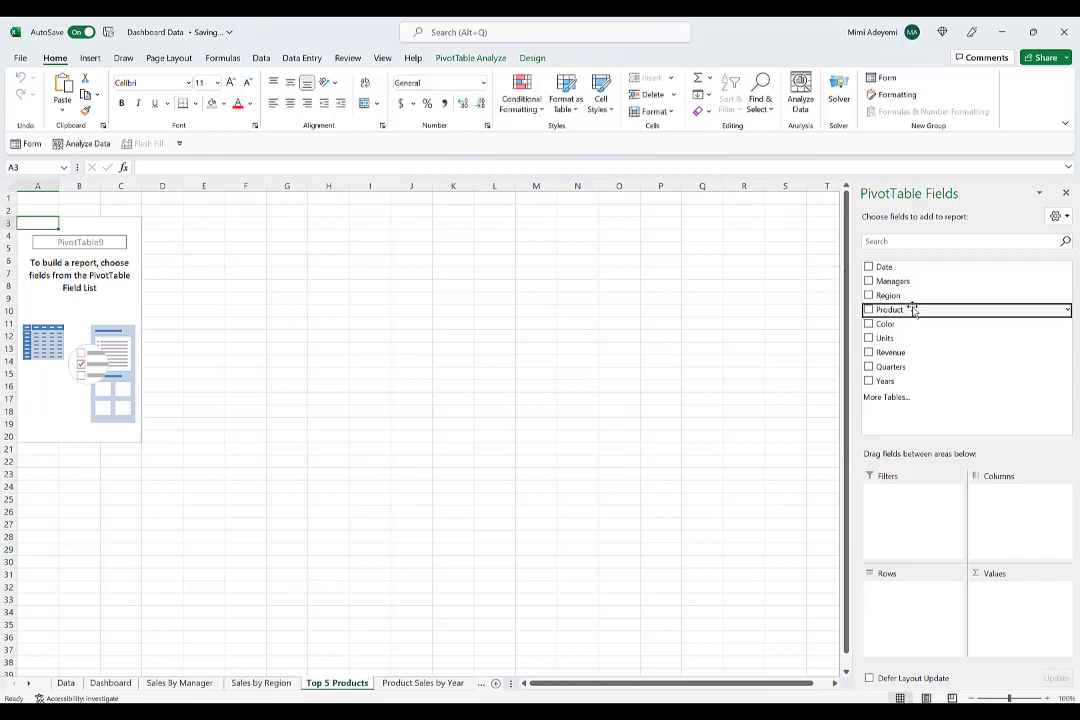
Add the Product field to the rows of the PivotTable on the Top 5 Products sheet
{"action": "left_click_drag", "start_coordinate": [912, 310], "coordinate": [908, 590]}
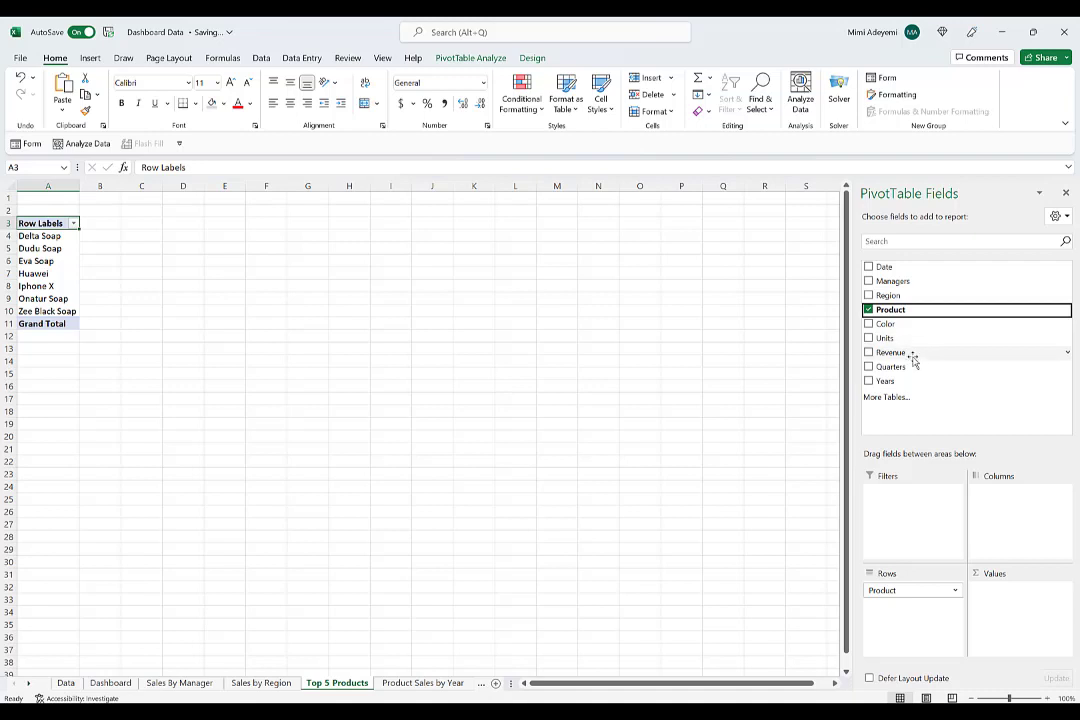
Add Revenue to the pivot table's values and sort the products by Sum of Revenue from largest to smallest
{"action": "left_click_drag", "start_coordinate": [914, 355], "coordinate": [1032, 605]}
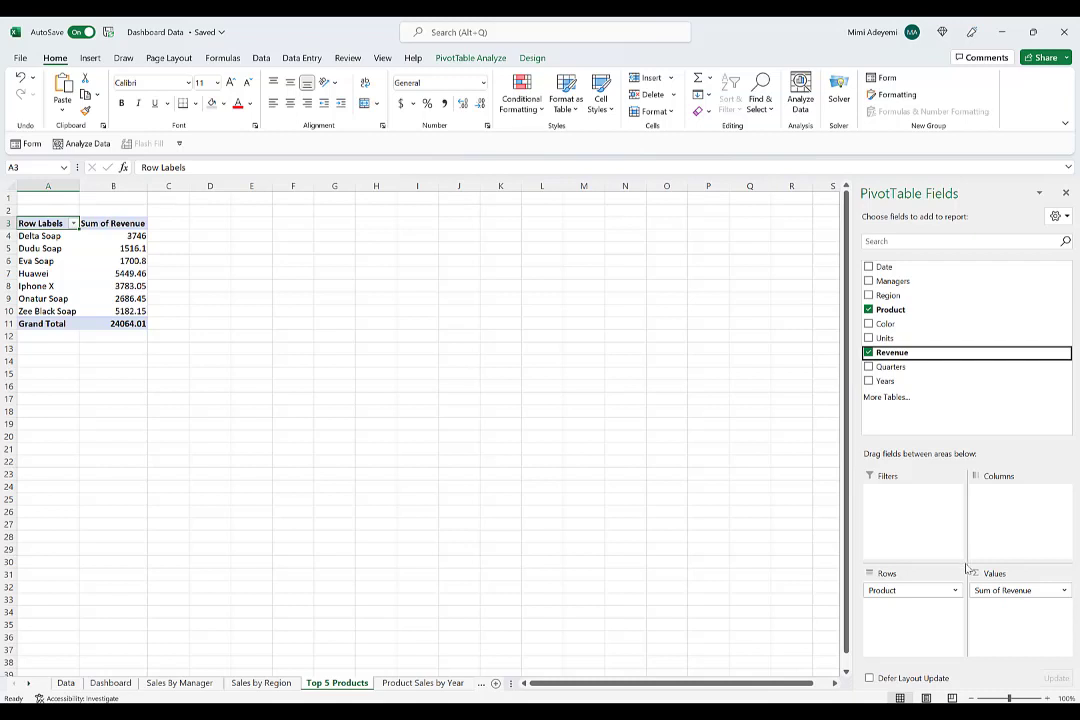
{"action": "left_click", "coordinate": [131, 238]}
{"action": "right_click", "coordinate": [135, 238]}
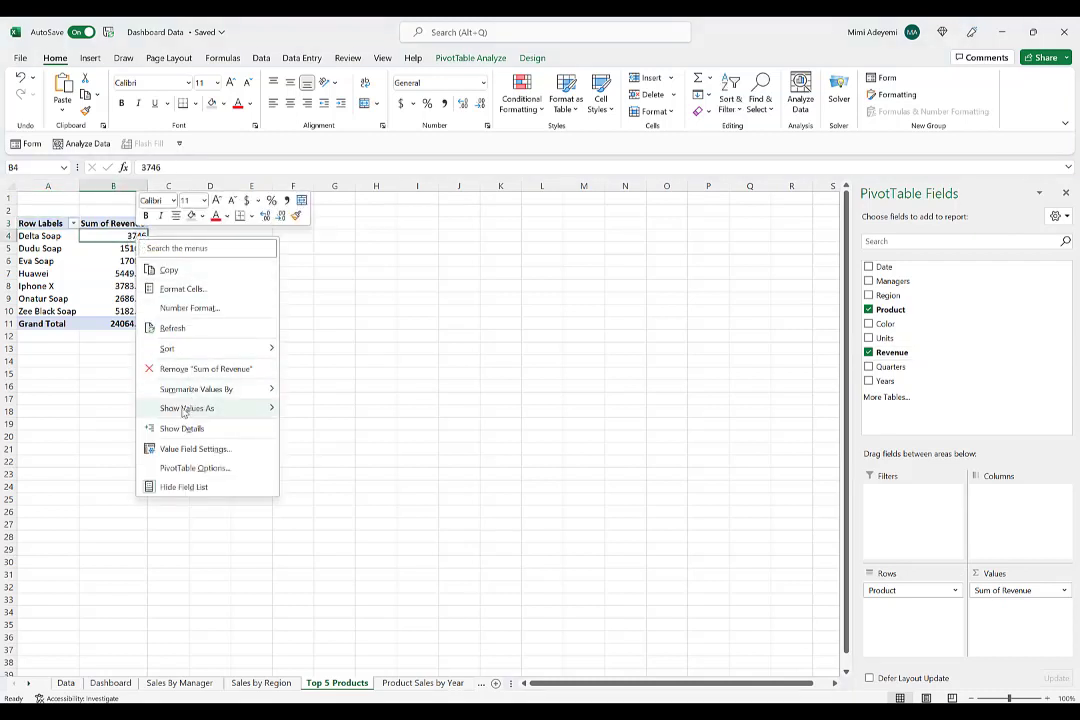
{"action": "left_click", "coordinate": [311, 376]}
{"action": "mouse_move", "coordinate": [101, 235]}
{"action": "left_mouse_down"}
{"action": "mouse_move", "coordinate": [101, 248]}
{"action": "mouse_move", "coordinate": [101, 223]}
{"action": "left_mouse_up"}
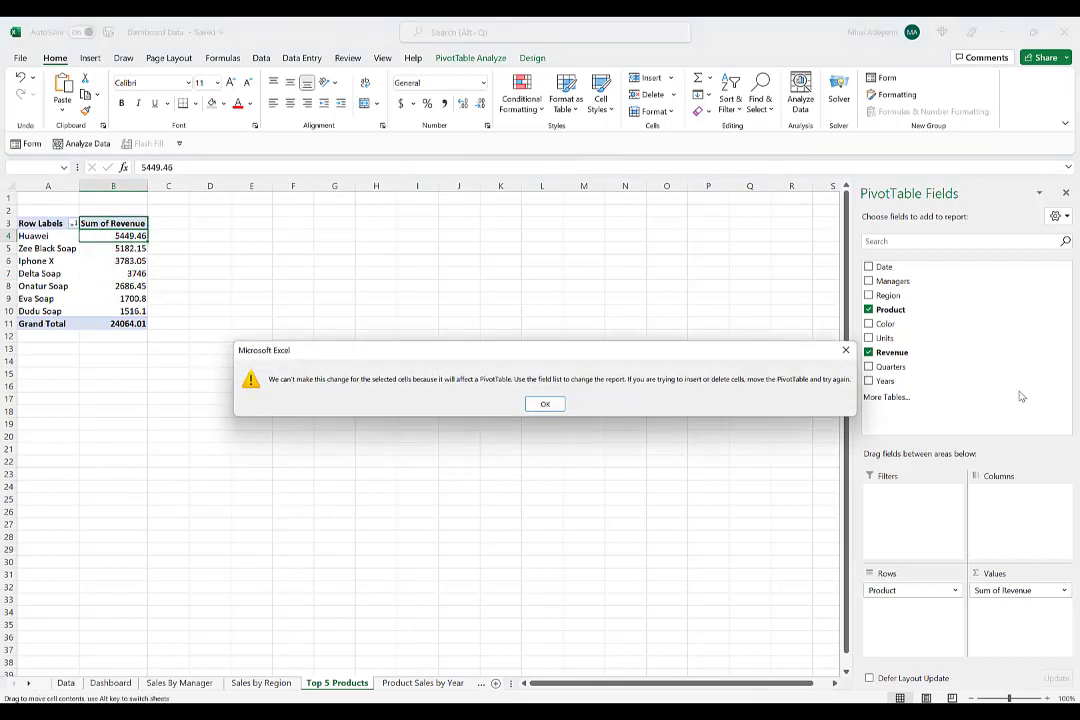
{"action": "key", "text": "Return"}
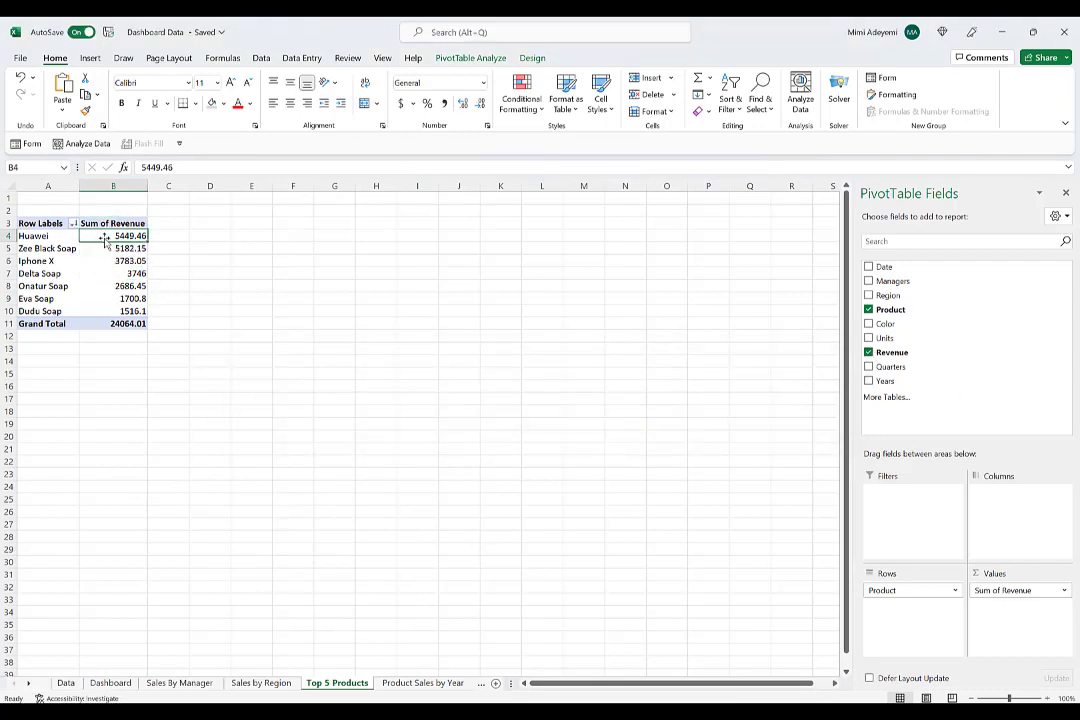
Format the Sum of Revenue values, including the grand total, as Currency with no decimal places
{"action": "left_click_drag", "start_coordinate": [107, 235], "coordinate": [104, 335]}
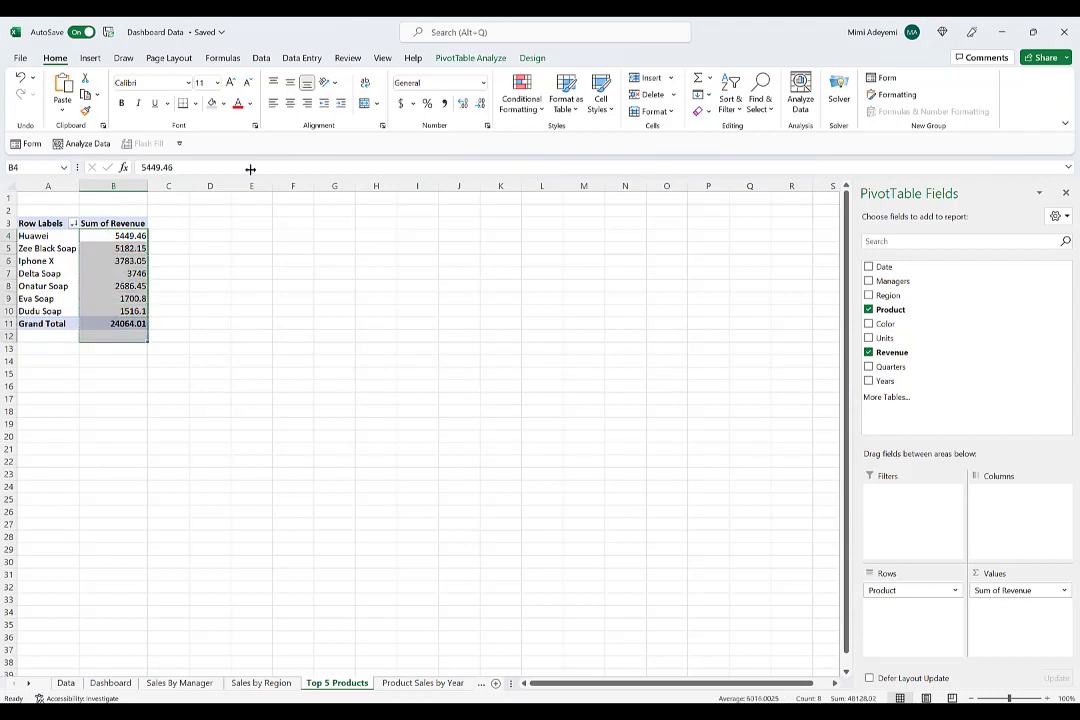
{"action": "left_click", "coordinate": [477, 110]}
{"action": "left_click", "coordinate": [477, 110]}
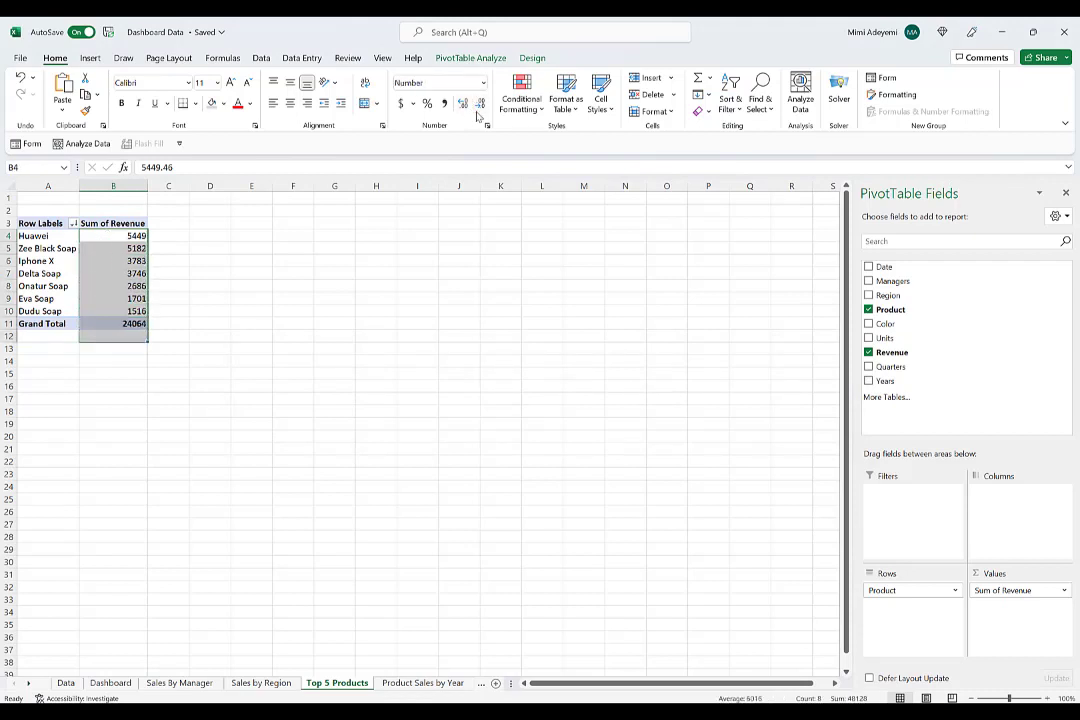
{"action": "left_click", "coordinate": [484, 83]}
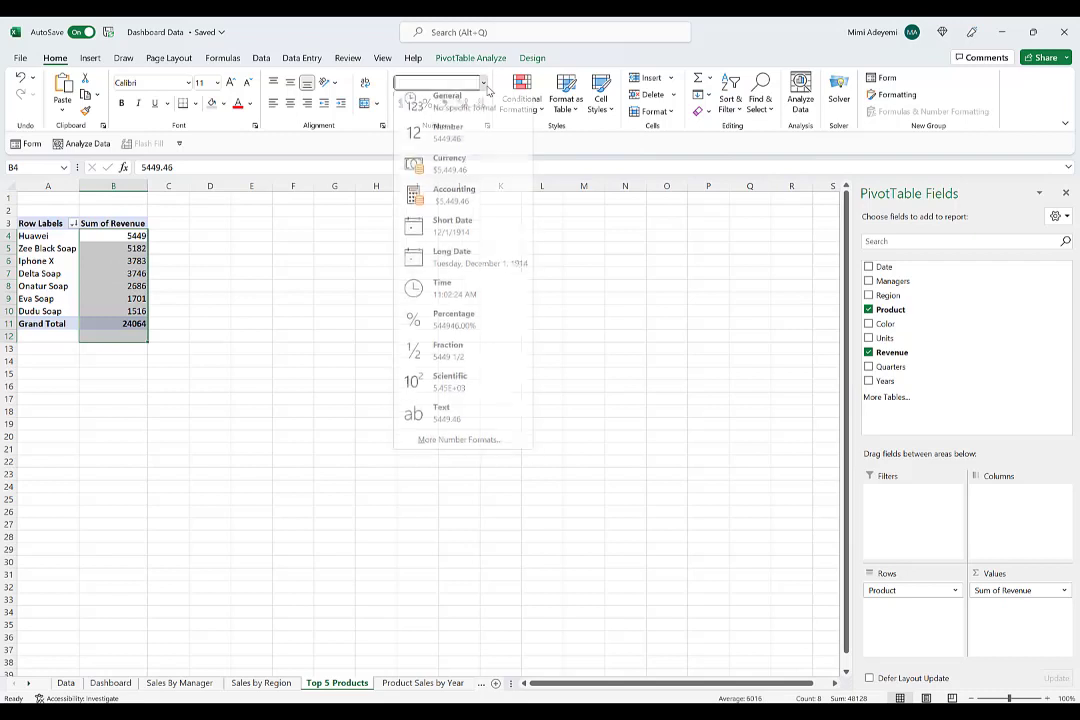
{"action": "left_click", "coordinate": [464, 180]}
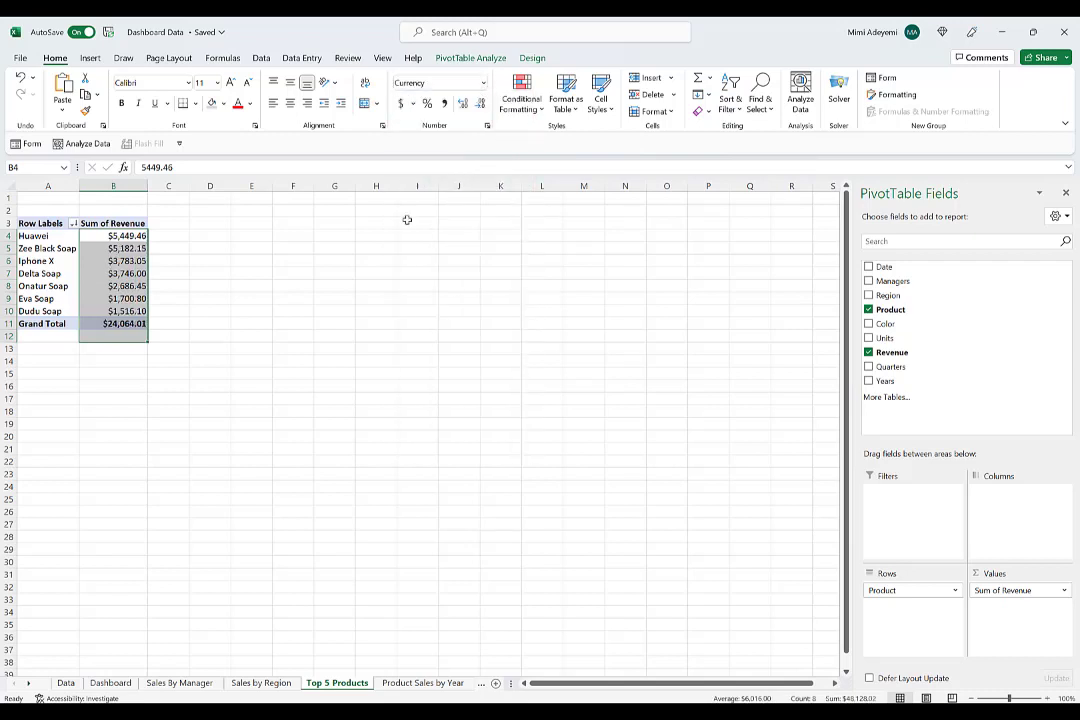
{"action": "left_click", "coordinate": [481, 103]}
{"action": "left_click", "coordinate": [481, 103]}
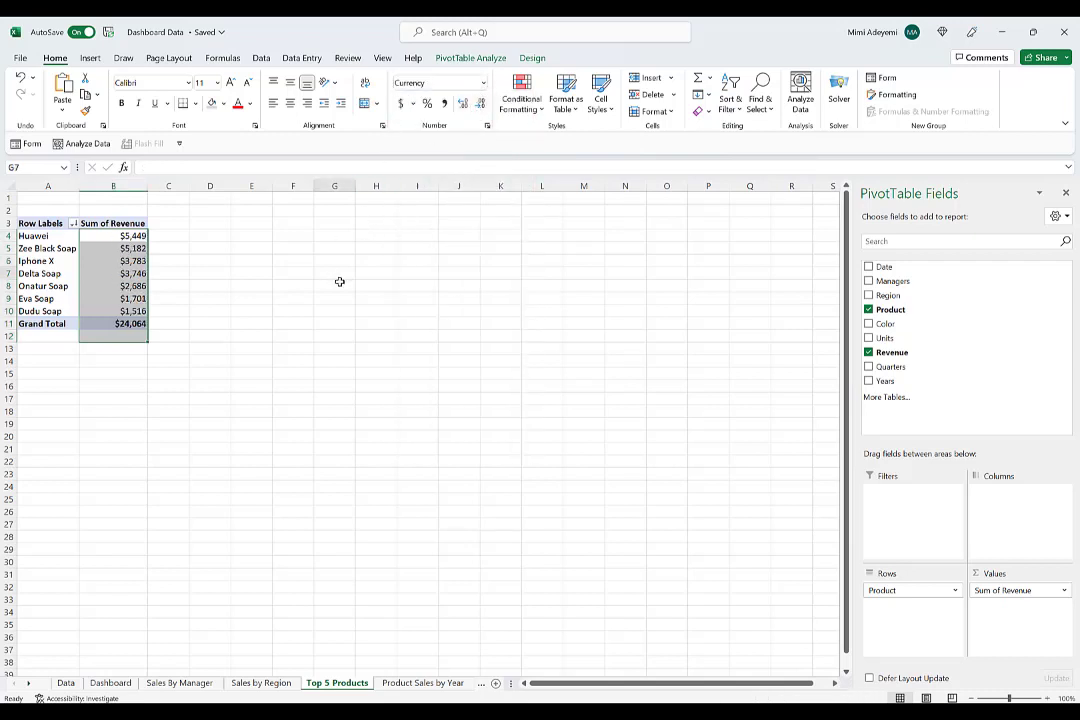
{"action": "left_click_drag", "start_coordinate": [336, 276], "coordinate": [338, 286]}
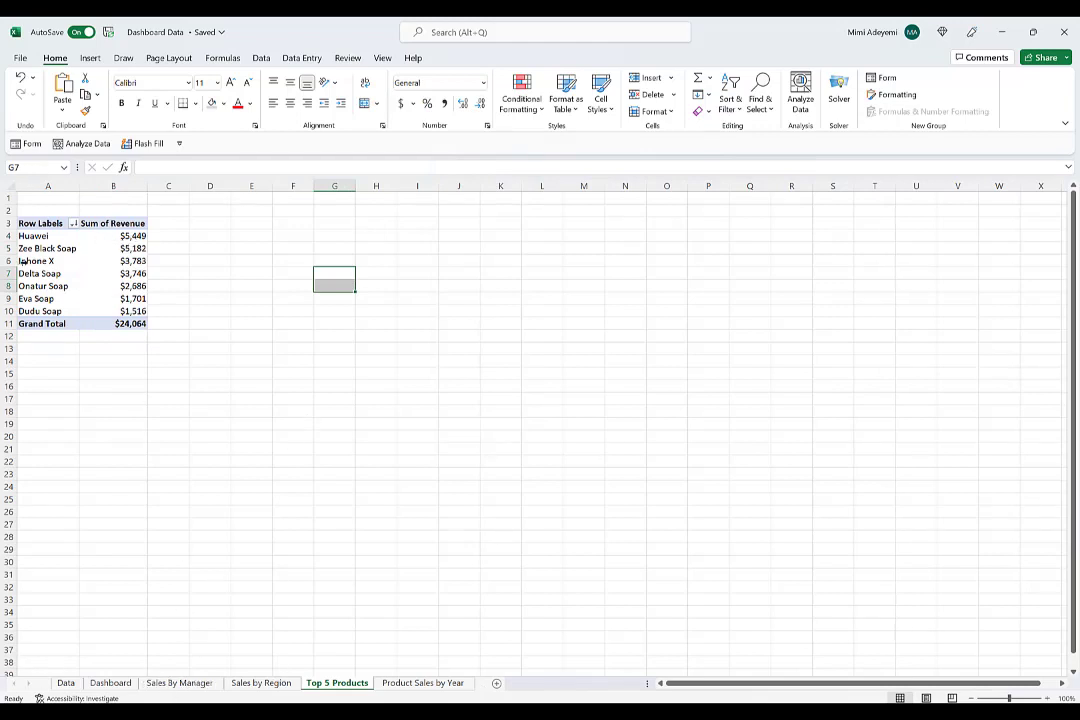
Filter the pivot table's row labels to the top 5 items by Sum of Revenue
{"action": "left_click_drag", "start_coordinate": [68, 236], "coordinate": [72, 282]}
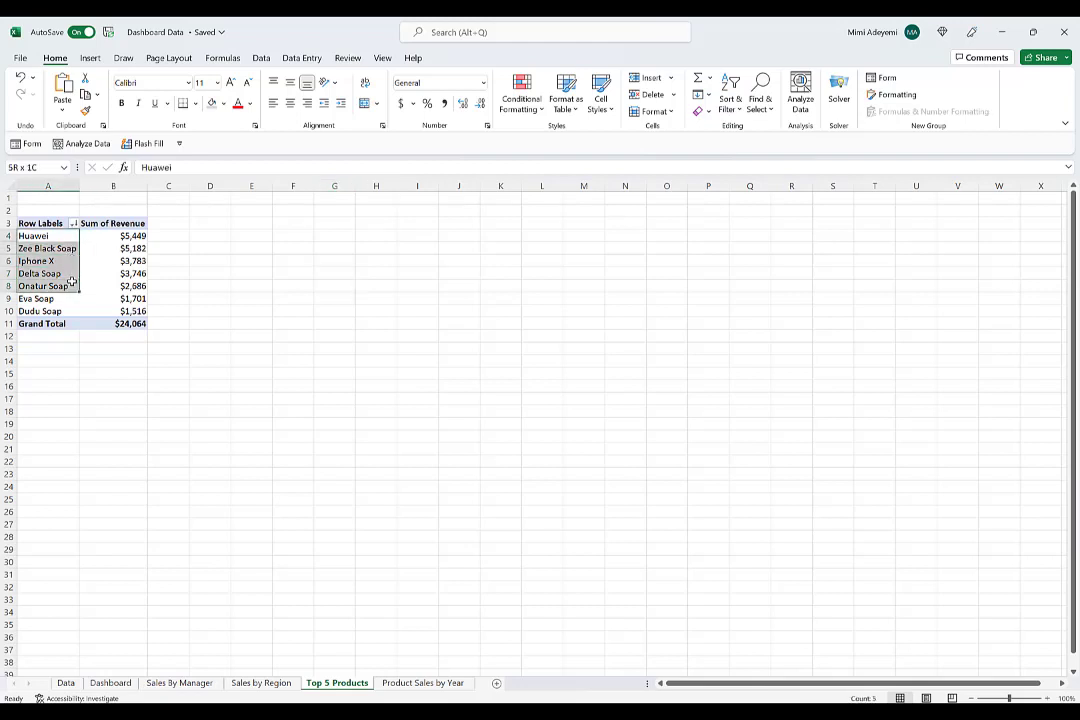
{"action": "left_click", "coordinate": [168, 273]}
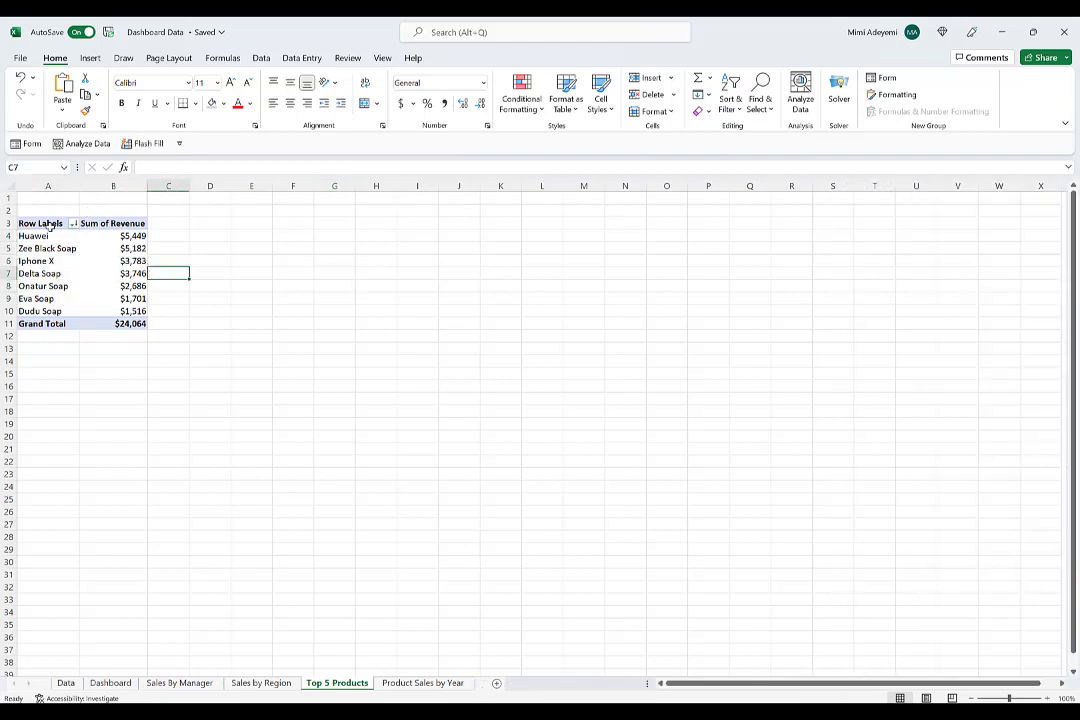
{"action": "left_click", "coordinate": [73, 224]}
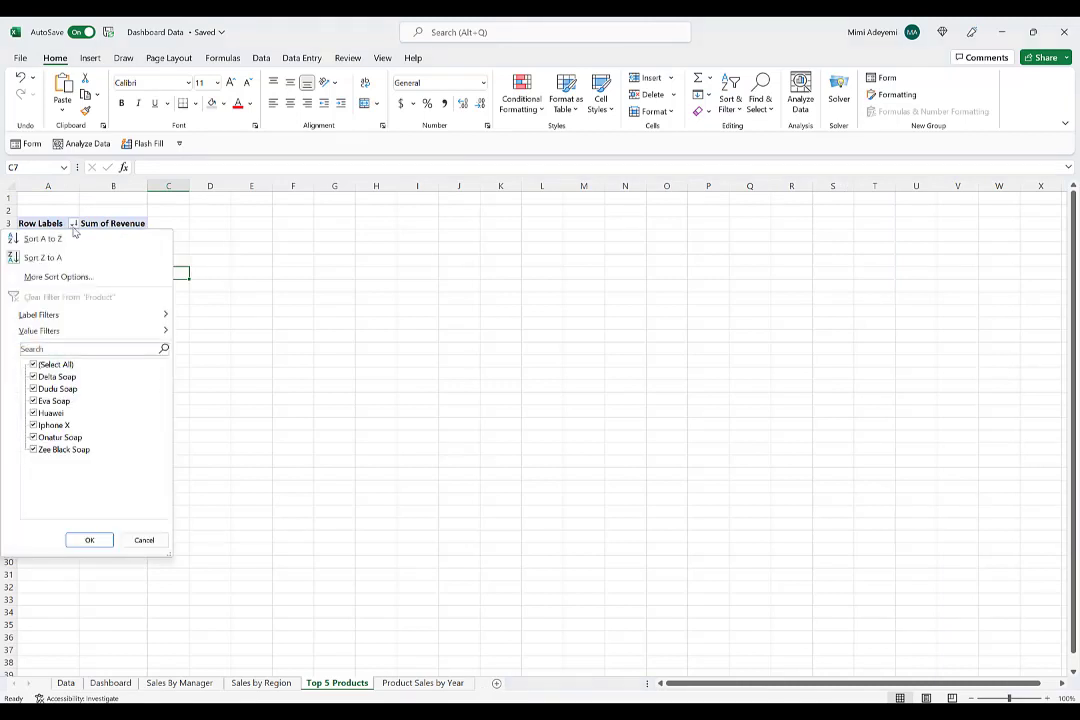
{"action": "mouse_move", "coordinate": [58, 334]}
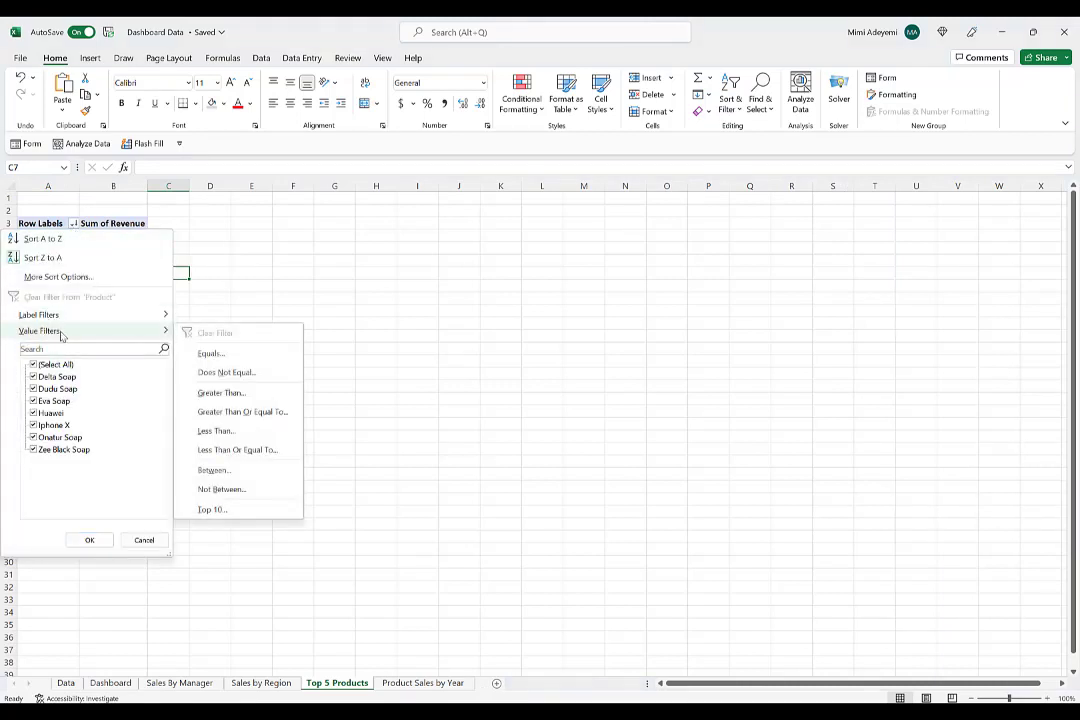
{"action": "left_click", "coordinate": [212, 510]}
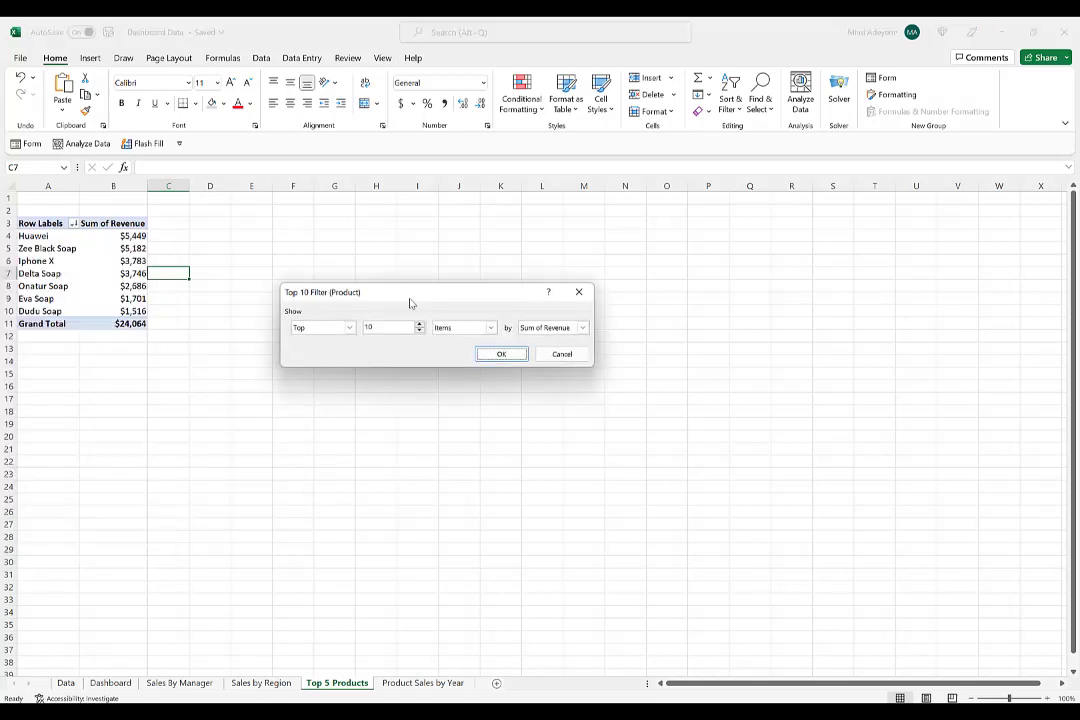
{"action": "double_click", "coordinate": [405, 327]}
{"action": "type", "text": "5"}
{"action": "left_click", "coordinate": [503, 355]}
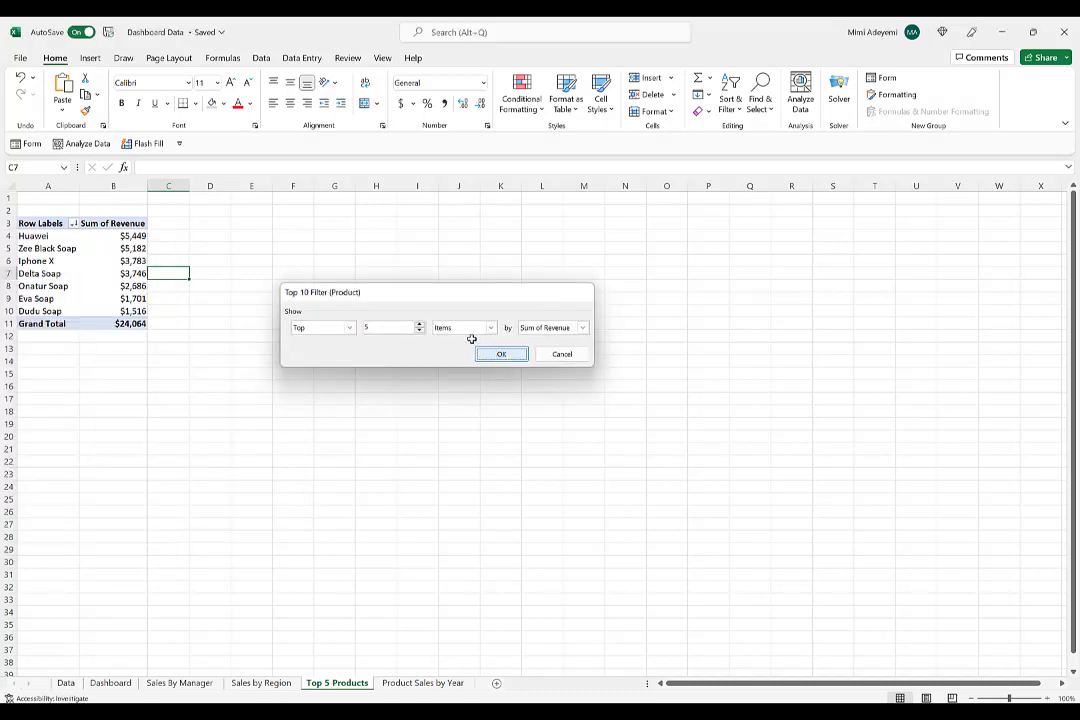
{"action": "left_click", "coordinate": [242, 220]}
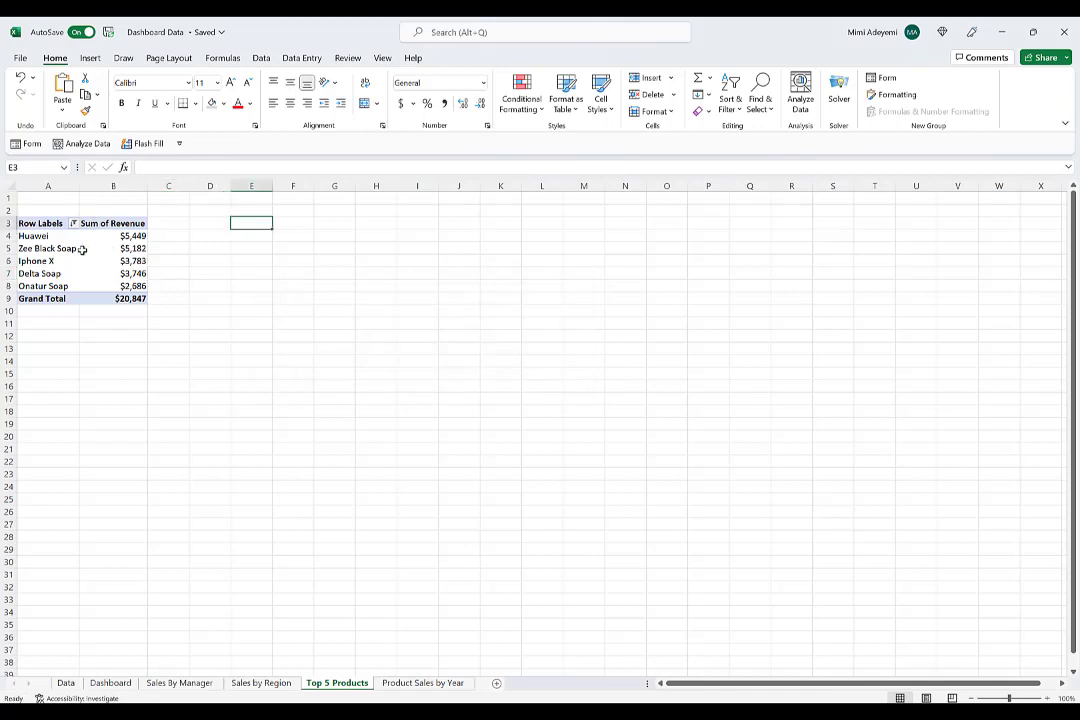
Insert a clustered bar PivotChart from the filtered pivot table and place it beside the table, starting around cell D4
{"action": "left_click", "coordinate": [130, 234]}
{"action": "left_click", "coordinate": [470, 57]}
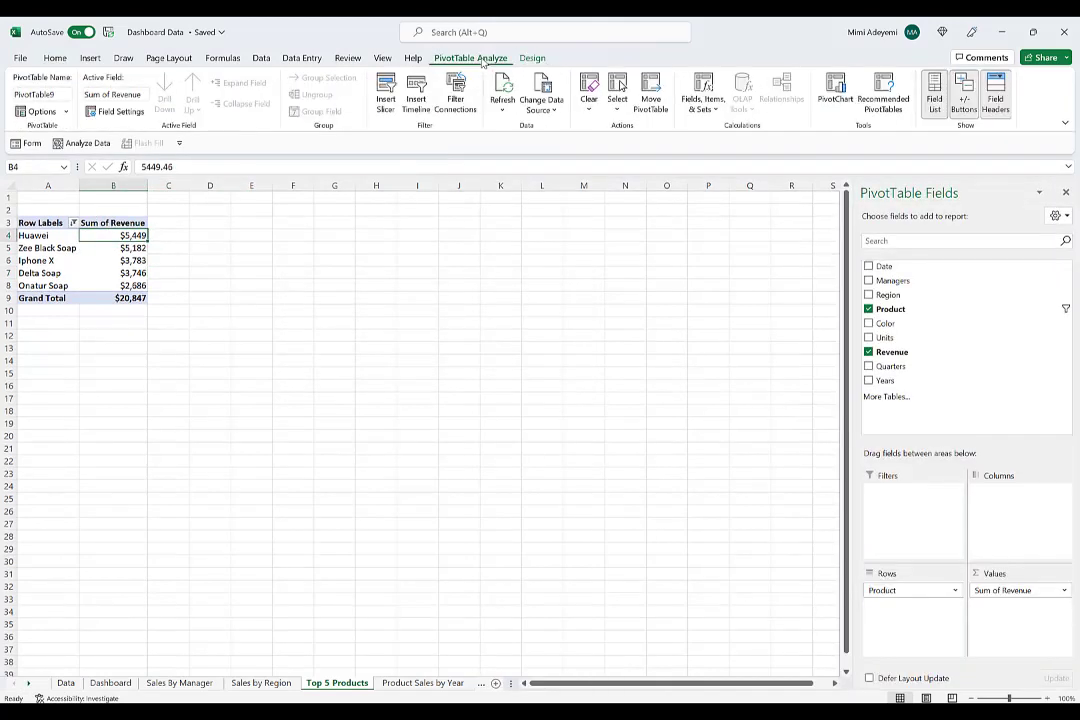
{"action": "left_click", "coordinate": [852, 89]}
{"action": "mouse_move", "coordinate": [448, 323]}
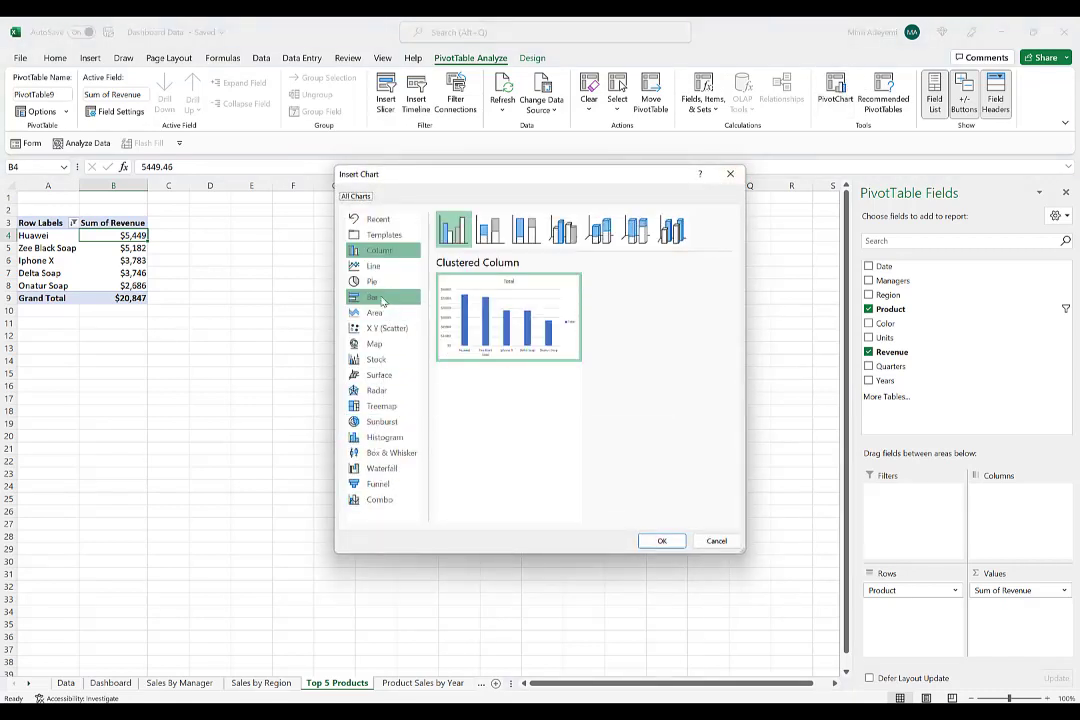
{"action": "left_click", "coordinate": [382, 300]}
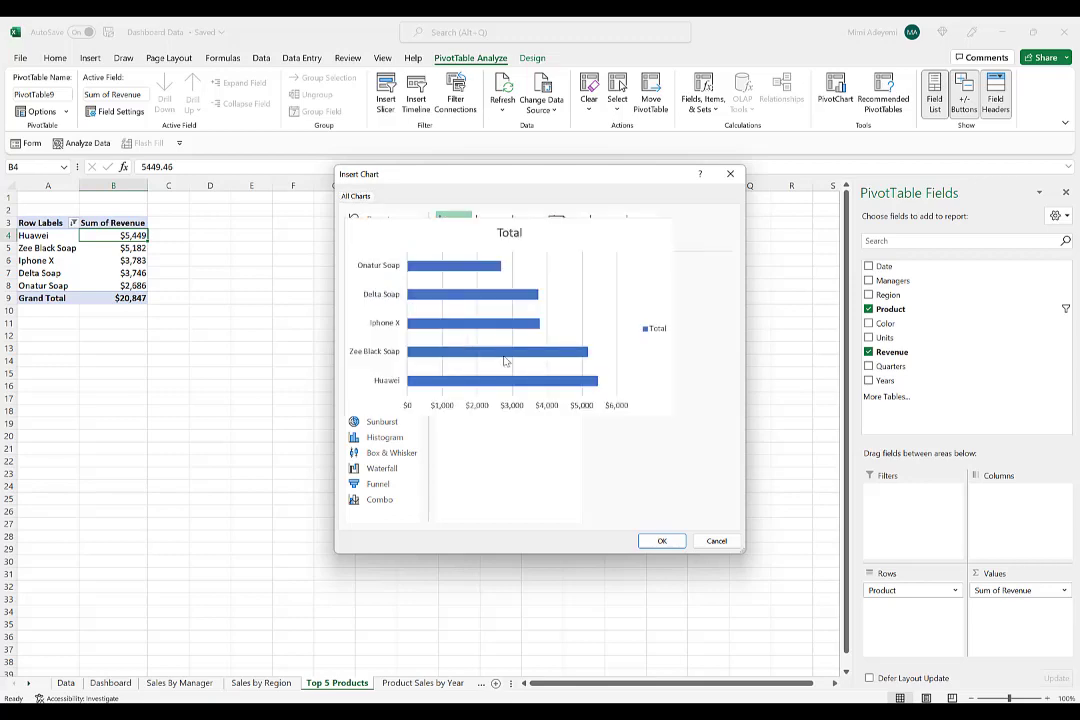
{"action": "left_click", "coordinate": [662, 541]}
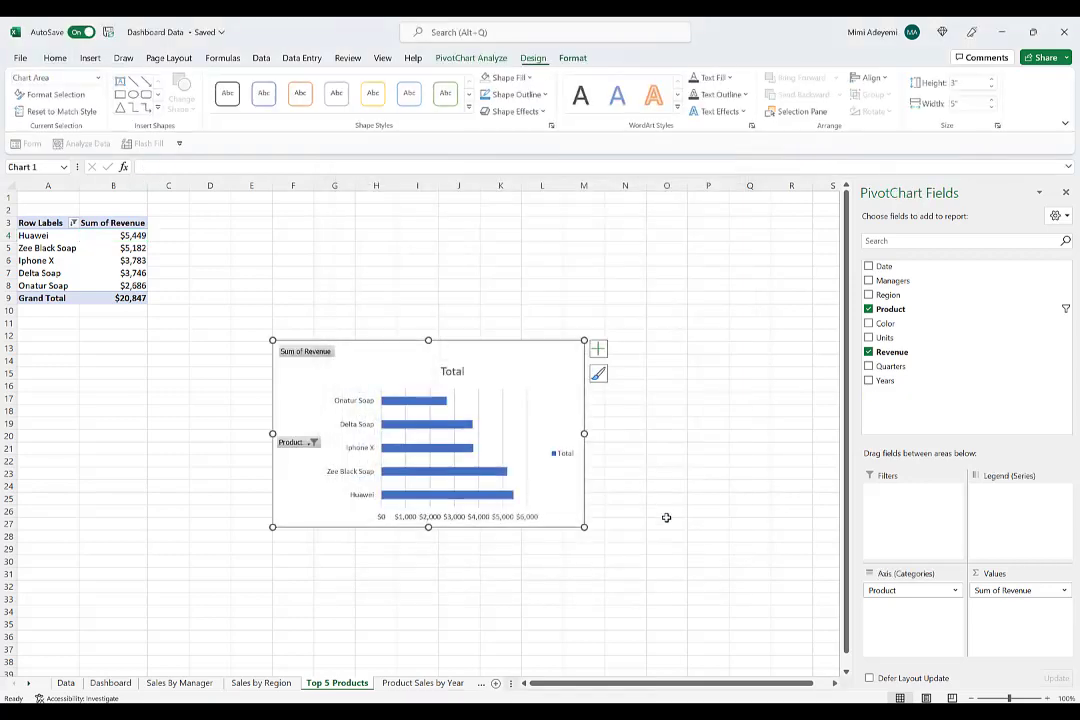
{"action": "left_click_drag", "start_coordinate": [490, 367], "coordinate": [405, 262]}
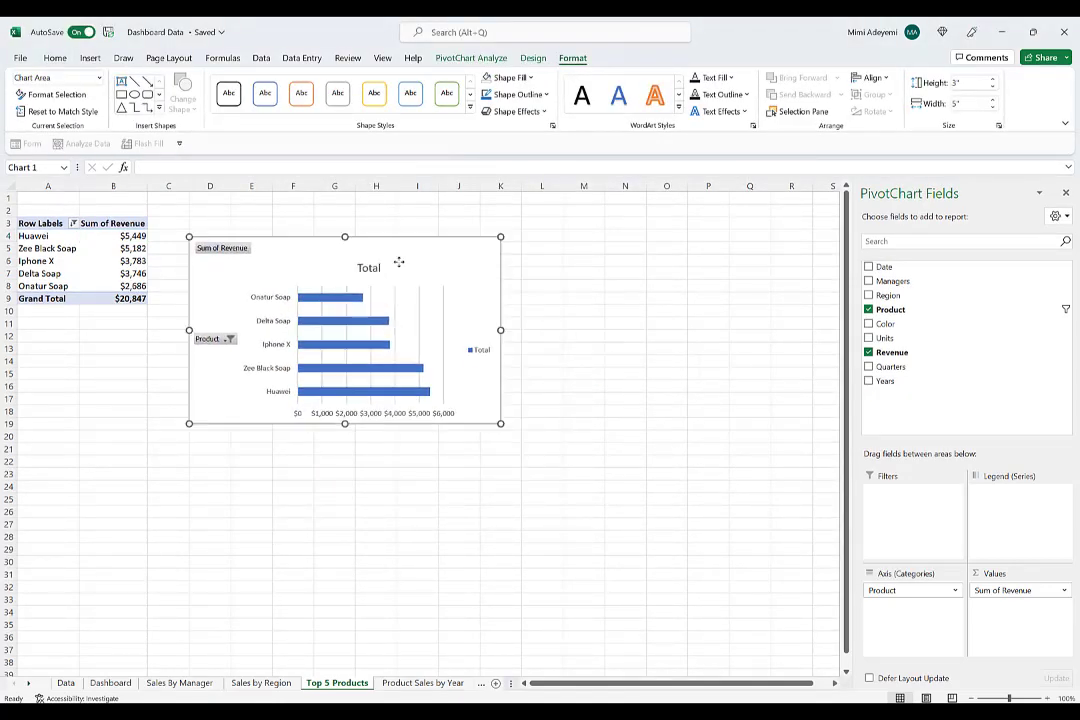
Delete the vertical gridlines from the bar chart
{"action": "left_click", "coordinate": [313, 350]}
{"action": "left_click", "coordinate": [430, 315]}
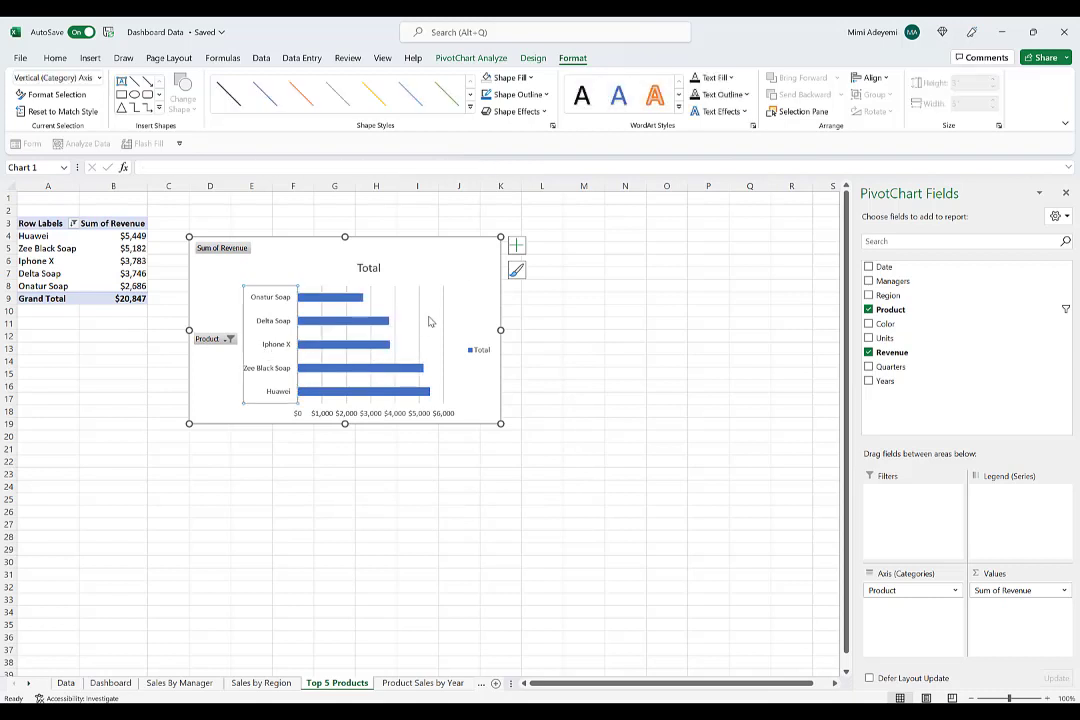
{"action": "left_click", "coordinate": [396, 313]}
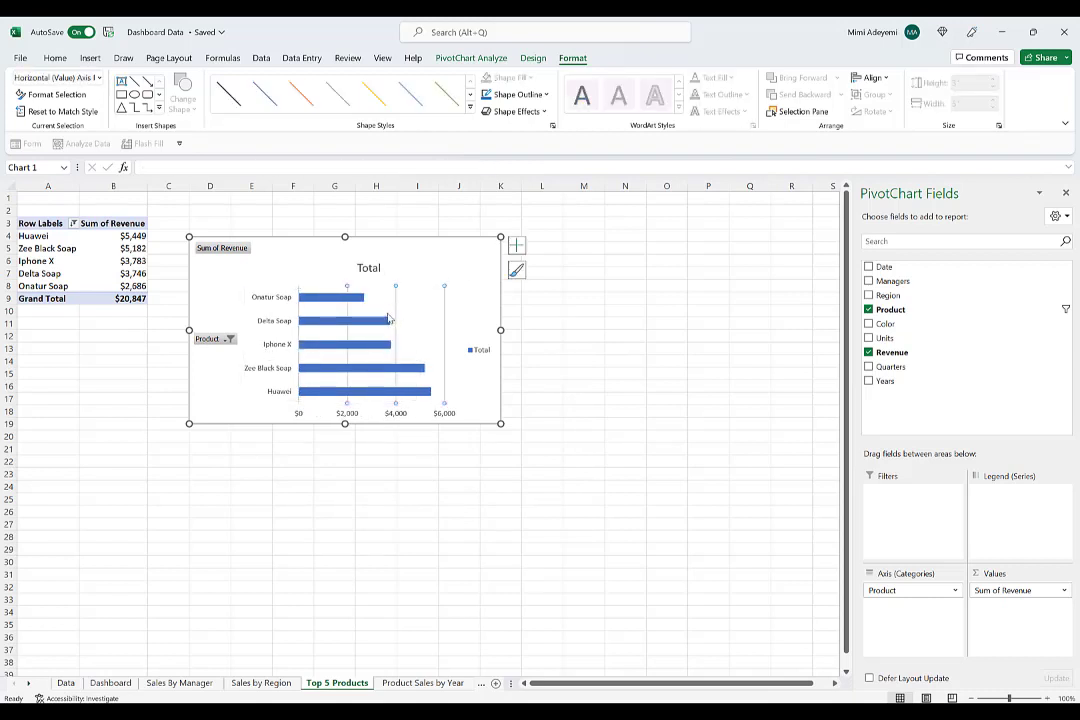
{"action": "key", "text": "Escape"}
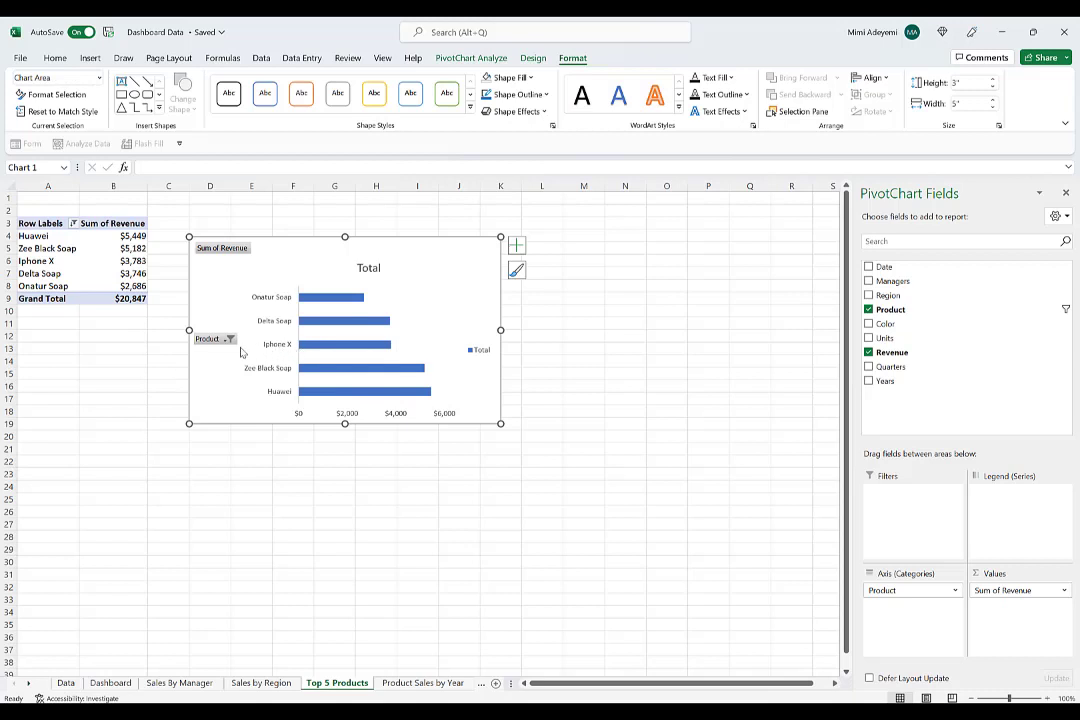
Hide all field buttons on the chart
{"action": "left_click", "coordinate": [200, 341]}
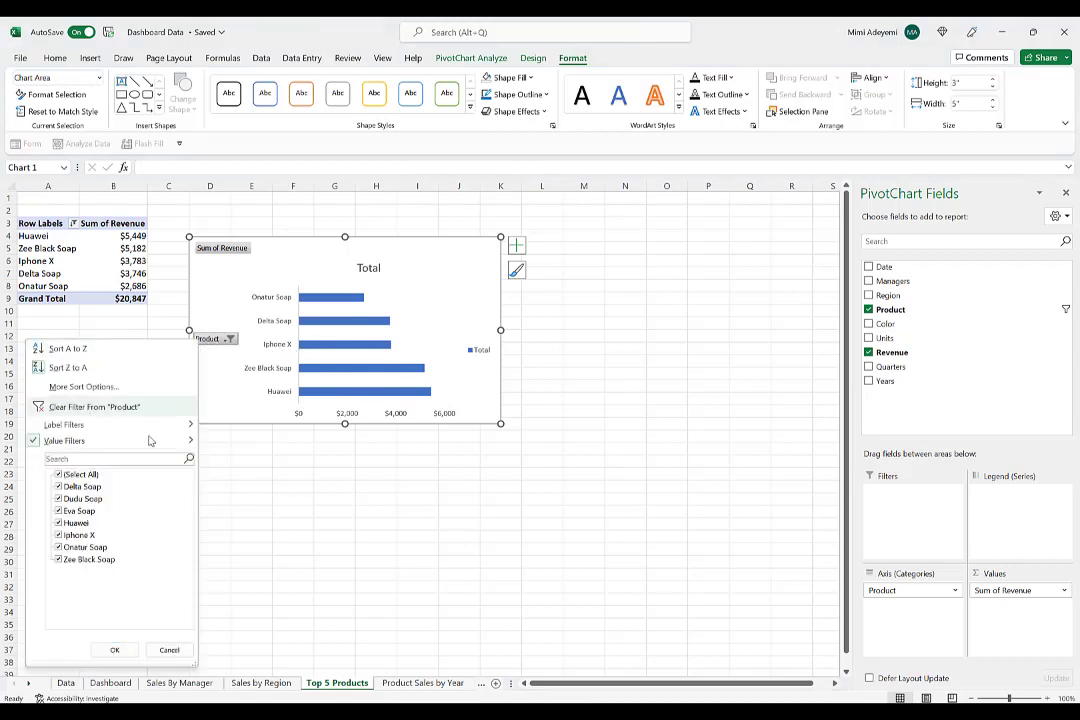
{"action": "right_click", "coordinate": [210, 341]}
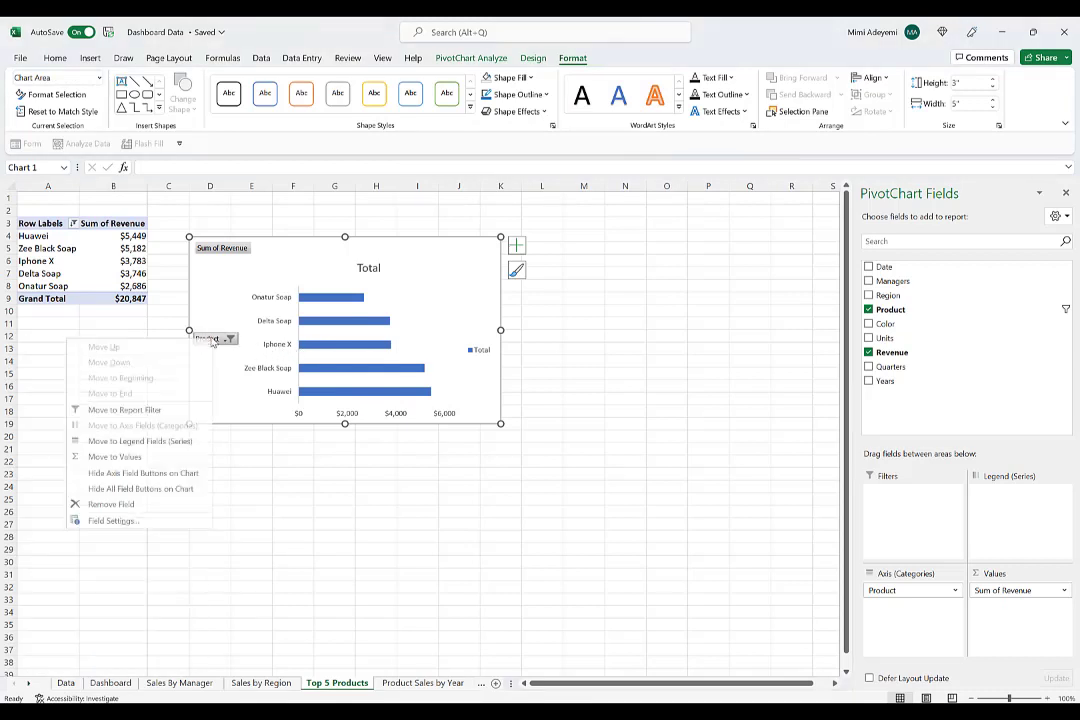
{"action": "left_click", "coordinate": [140, 488]}
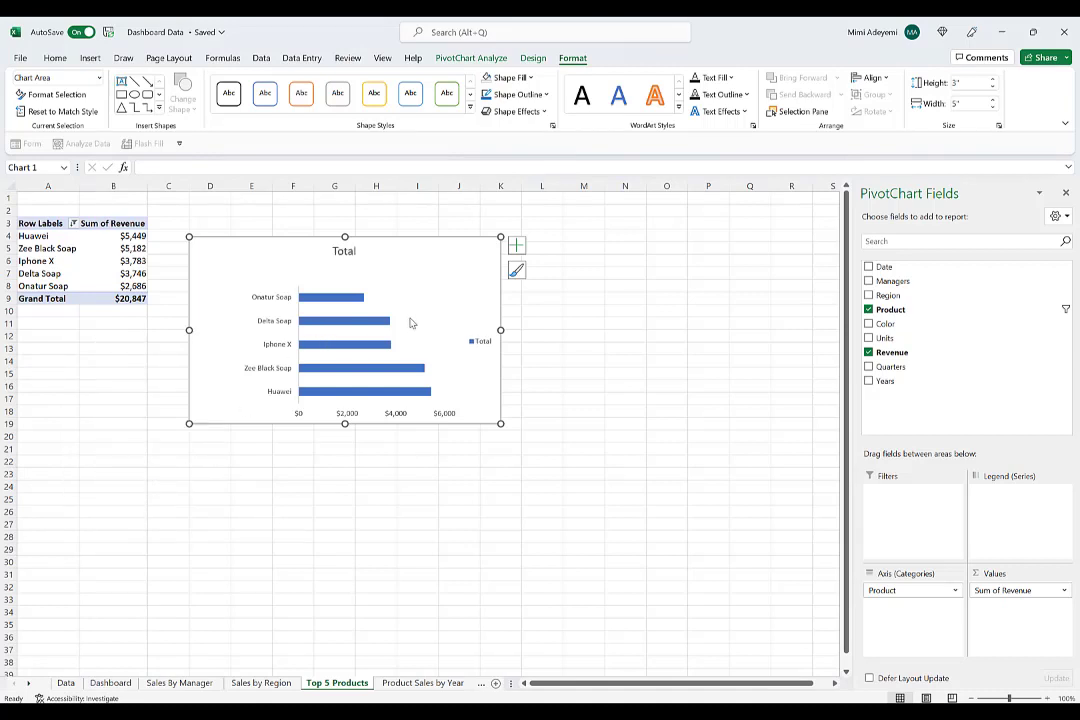
Extend the chart's plot area toward the chart's left edge and delete the Total legend
{"action": "left_click", "coordinate": [268, 290]}
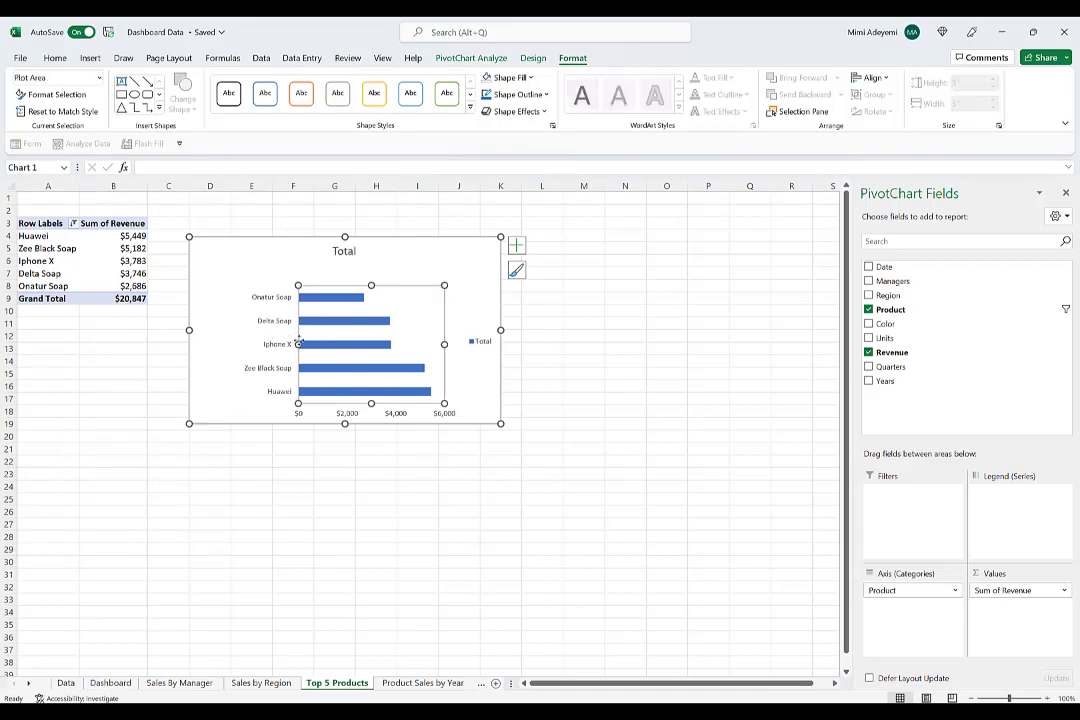
{"action": "left_click_drag", "start_coordinate": [248, 343], "coordinate": [248, 343]}
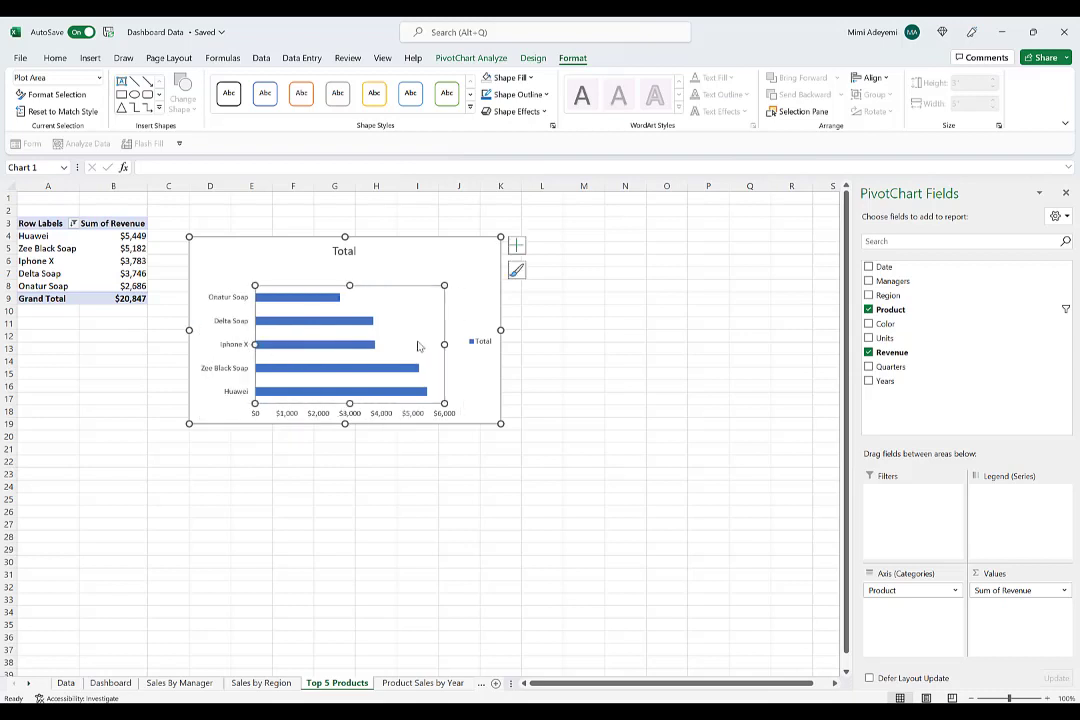
{"action": "left_click", "coordinate": [506, 338]}
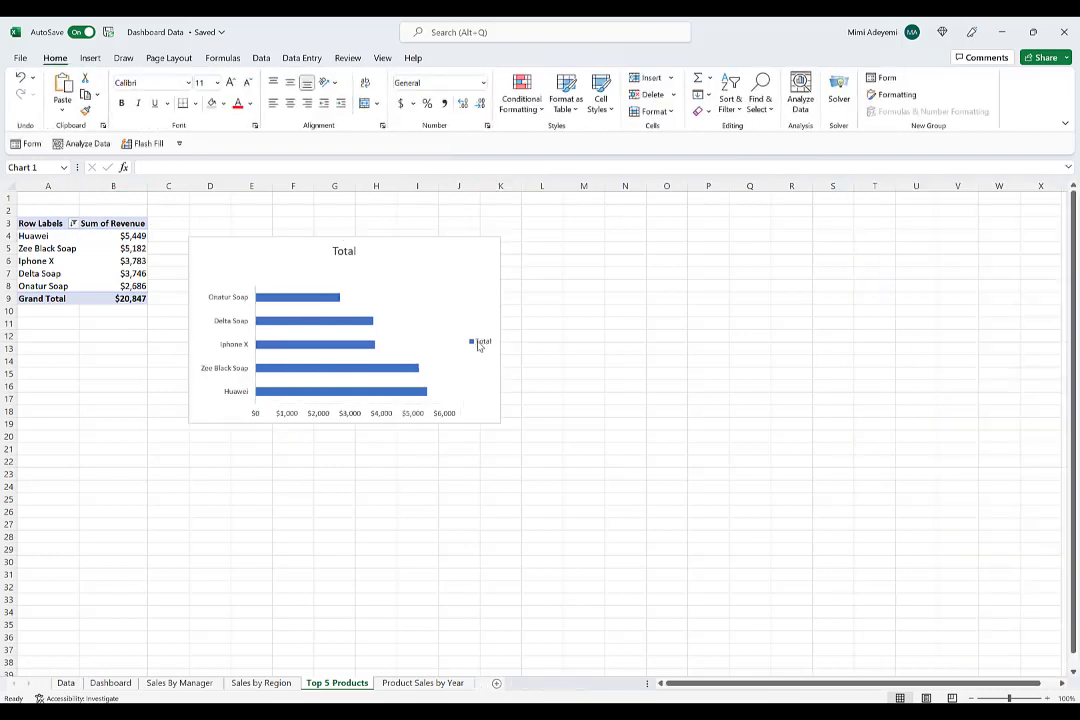
{"action": "left_click", "coordinate": [480, 342]}
{"action": "key", "text": "Delete"}
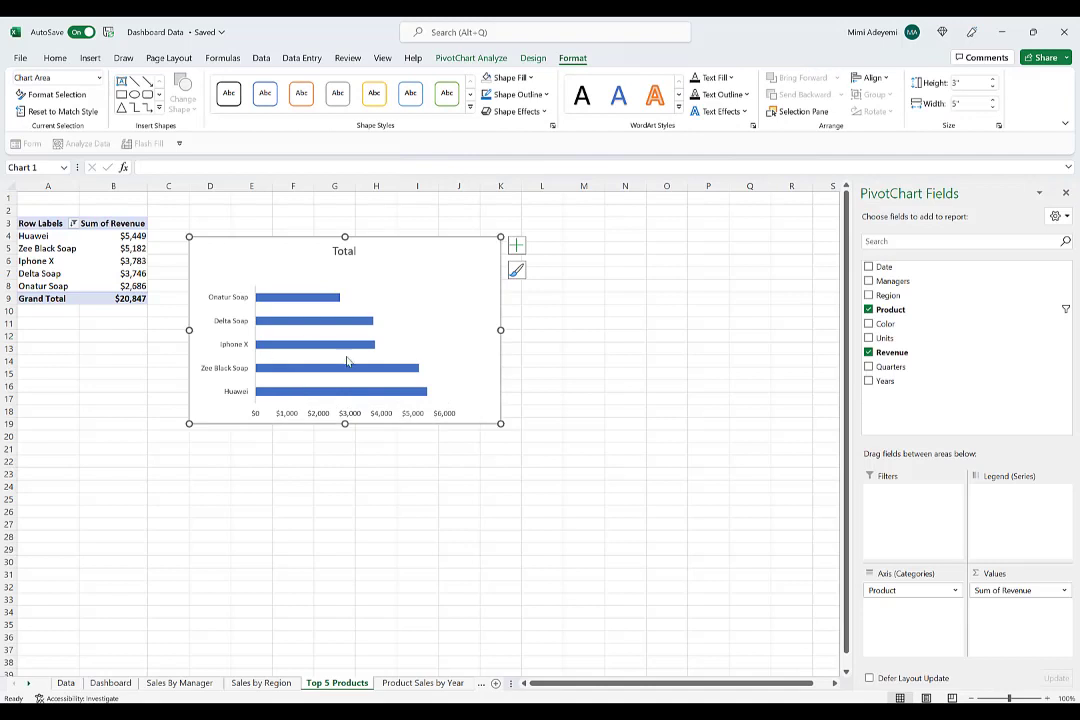
Enlarge the plot area further to both sides and up toward the chart title so it fills the chart
{"action": "left_click", "coordinate": [366, 348]}
{"action": "left_click_drag", "start_coordinate": [443, 343], "coordinate": [480, 342]}
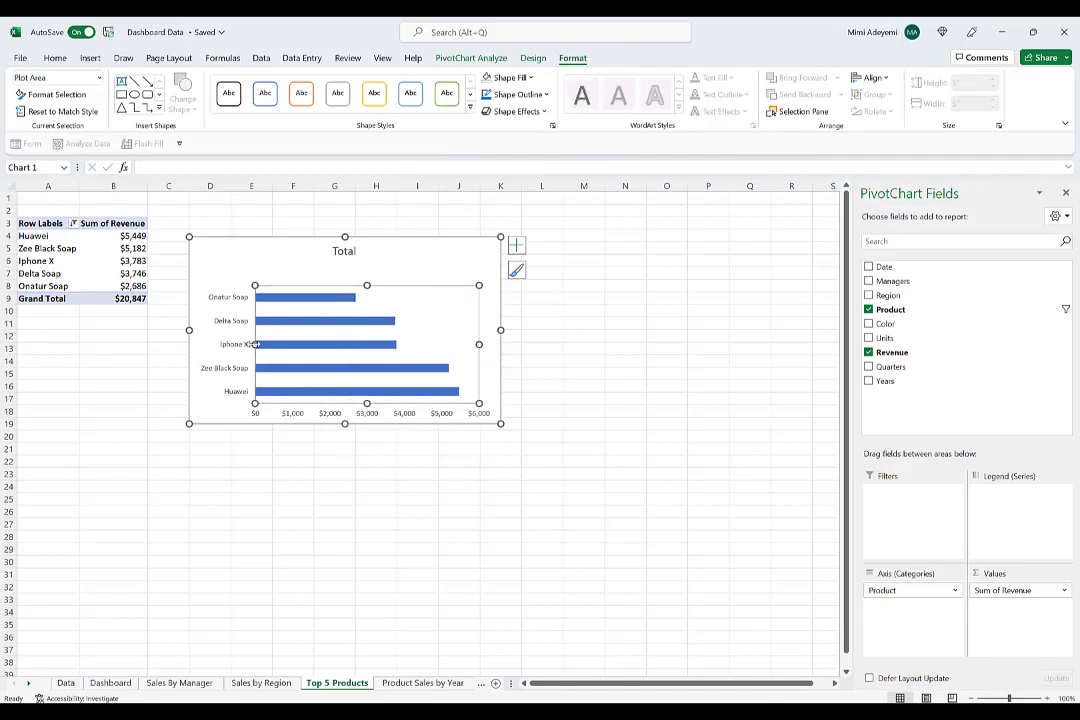
{"action": "left_click_drag", "start_coordinate": [255, 343], "coordinate": [243, 344]}
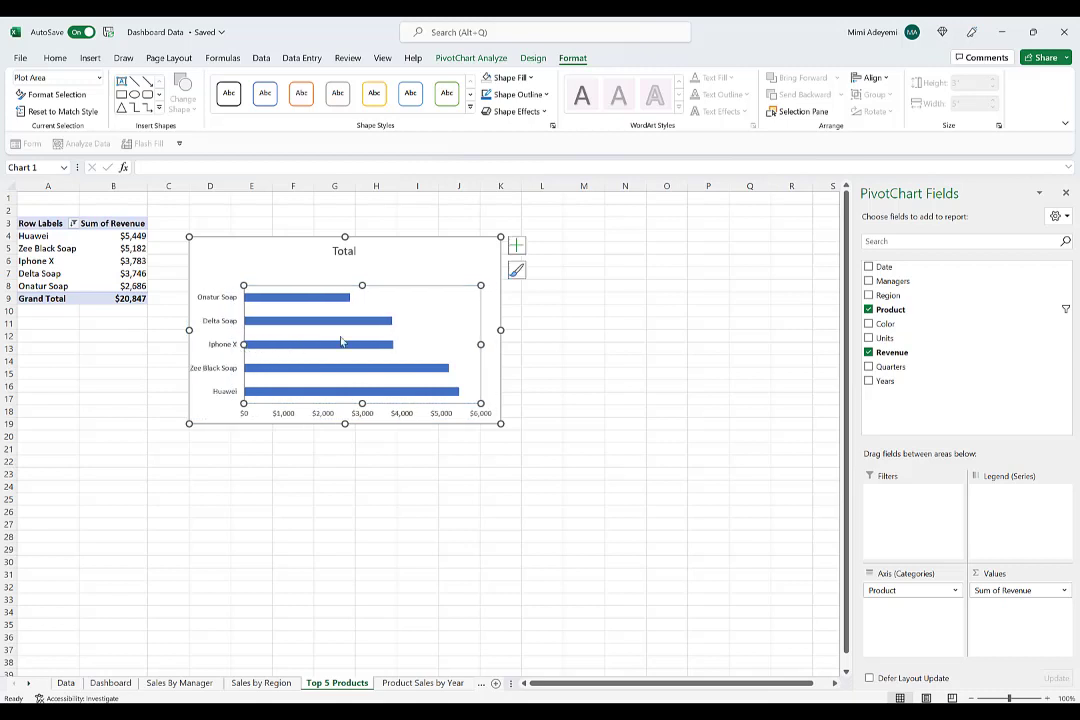
{"action": "left_click_drag", "start_coordinate": [361, 284], "coordinate": [360, 268]}
{"action": "left_click", "coordinate": [658, 372]}
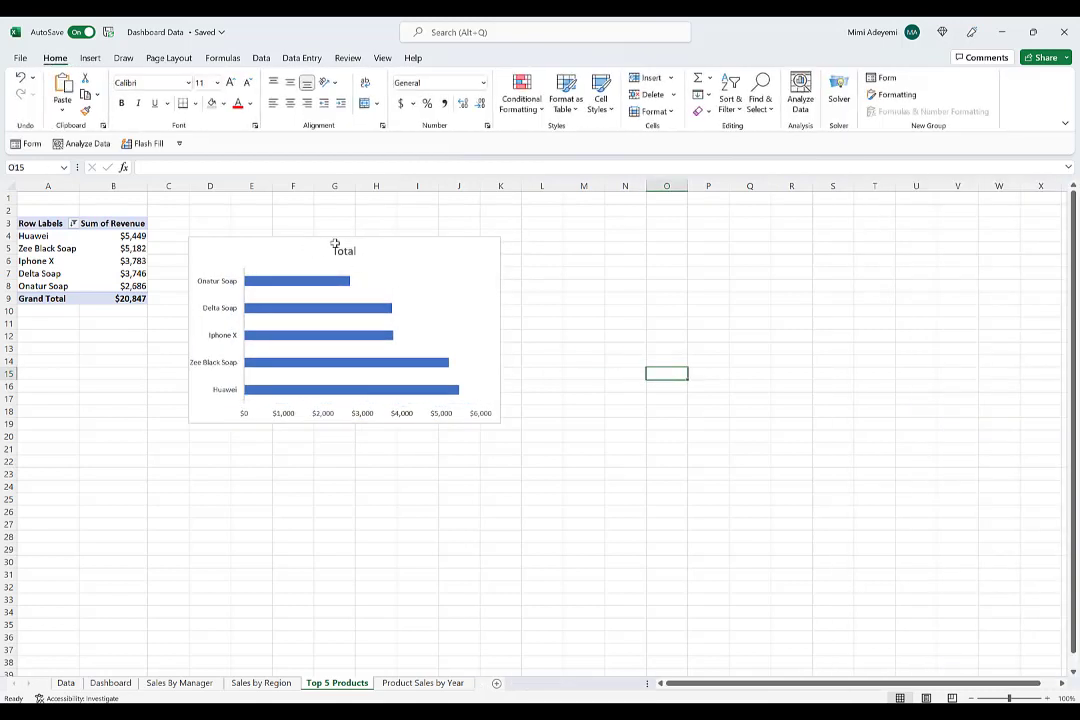
Replace the bar chart's title with "Top 5 Product"
{"action": "left_click", "coordinate": [335, 245]}
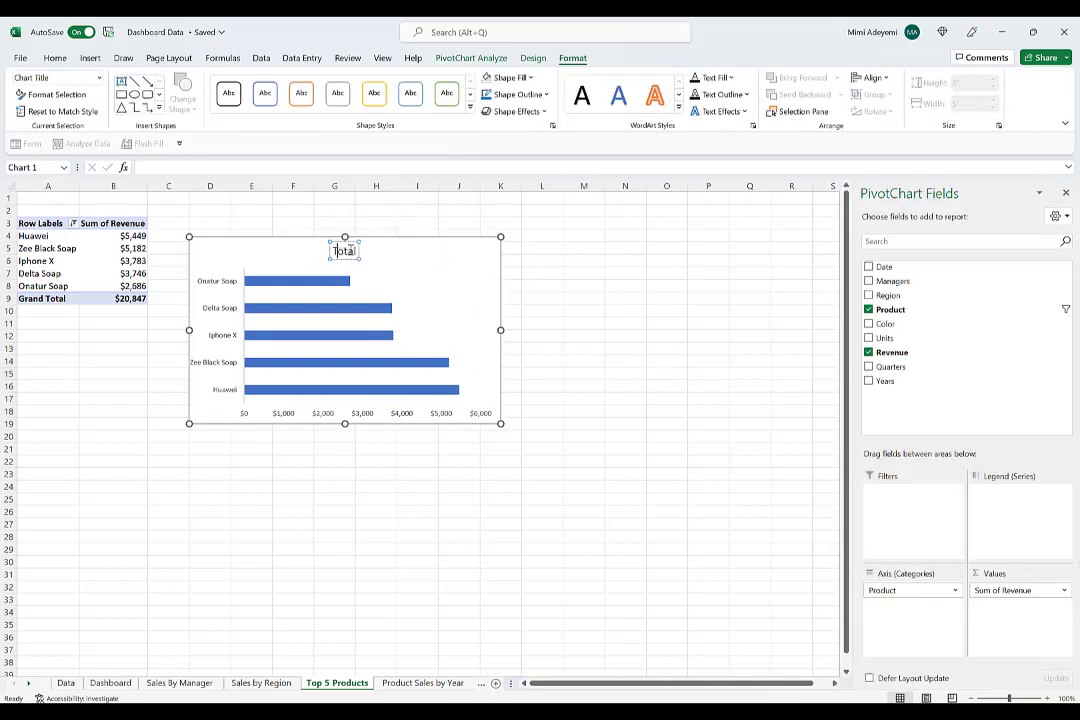
{"action": "double_click", "coordinate": [345, 250]}
{"action": "type", "text": "Top 5 Product"}
{"action": "left_click", "coordinate": [583, 260]}
Sort the pivot table's Sum of Revenue values from smallest to largest
{"action": "left_click", "coordinate": [123, 237]}
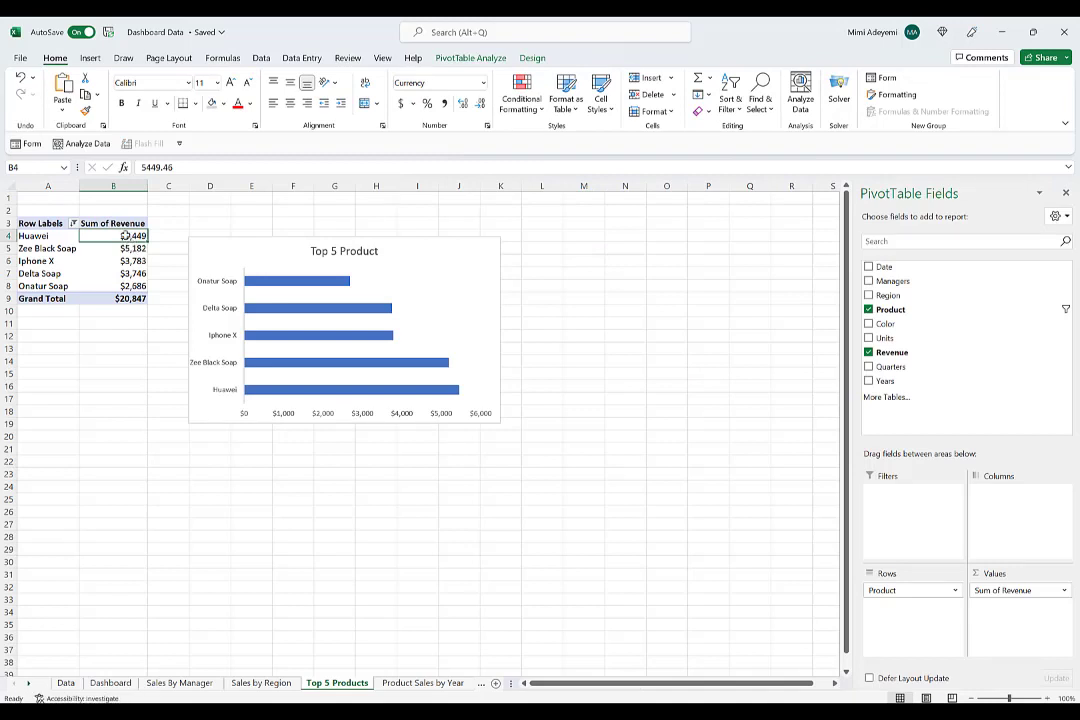
{"action": "right_click", "coordinate": [125, 236]}
{"action": "mouse_move", "coordinate": [205, 349]}
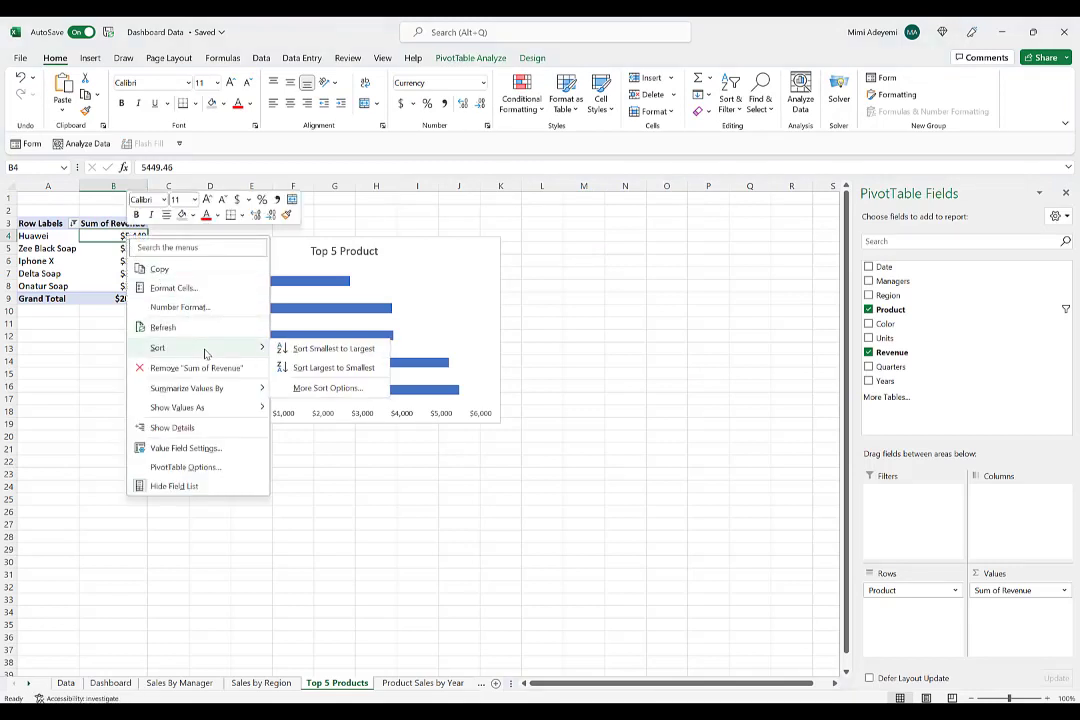
{"action": "left_click", "coordinate": [322, 350]}
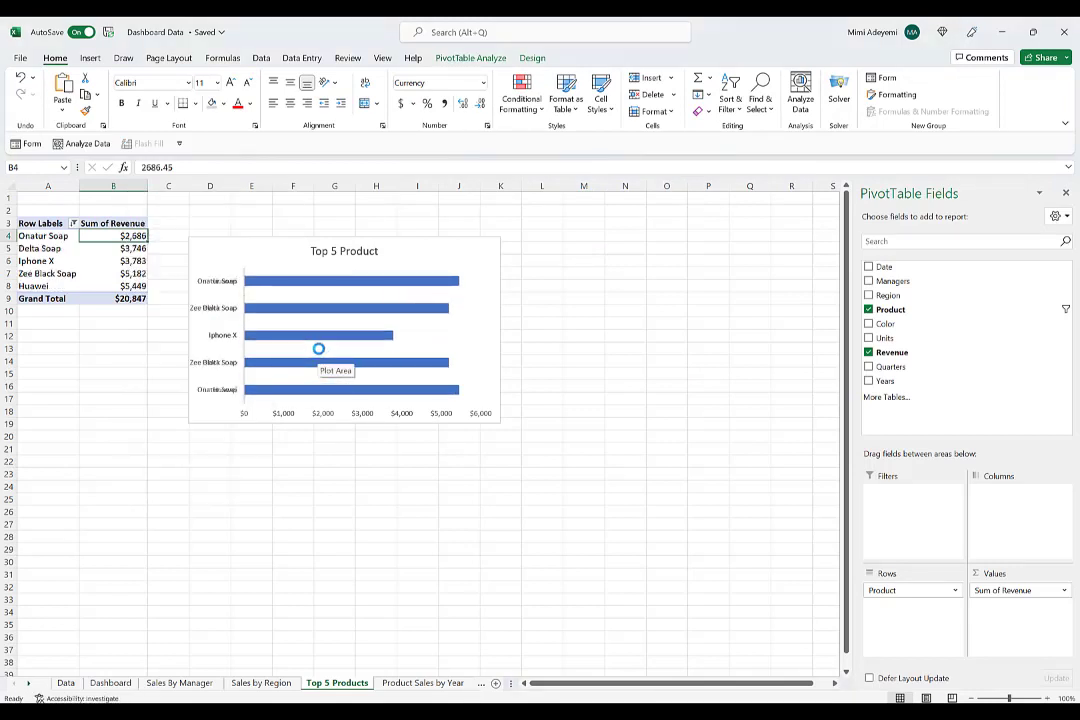
{"action": "left_click", "coordinate": [570, 364]}
Insert a Product slicer for the Top 5 Product PivotChart
{"action": "left_click", "coordinate": [427, 251]}
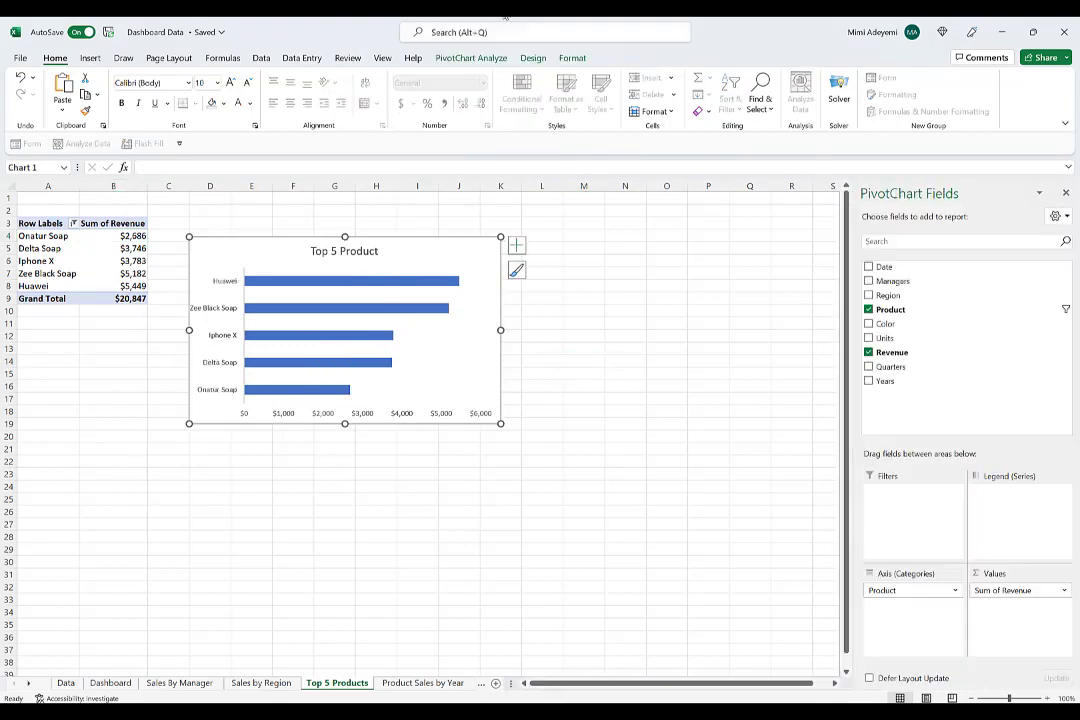
{"action": "left_click", "coordinate": [470, 58]}
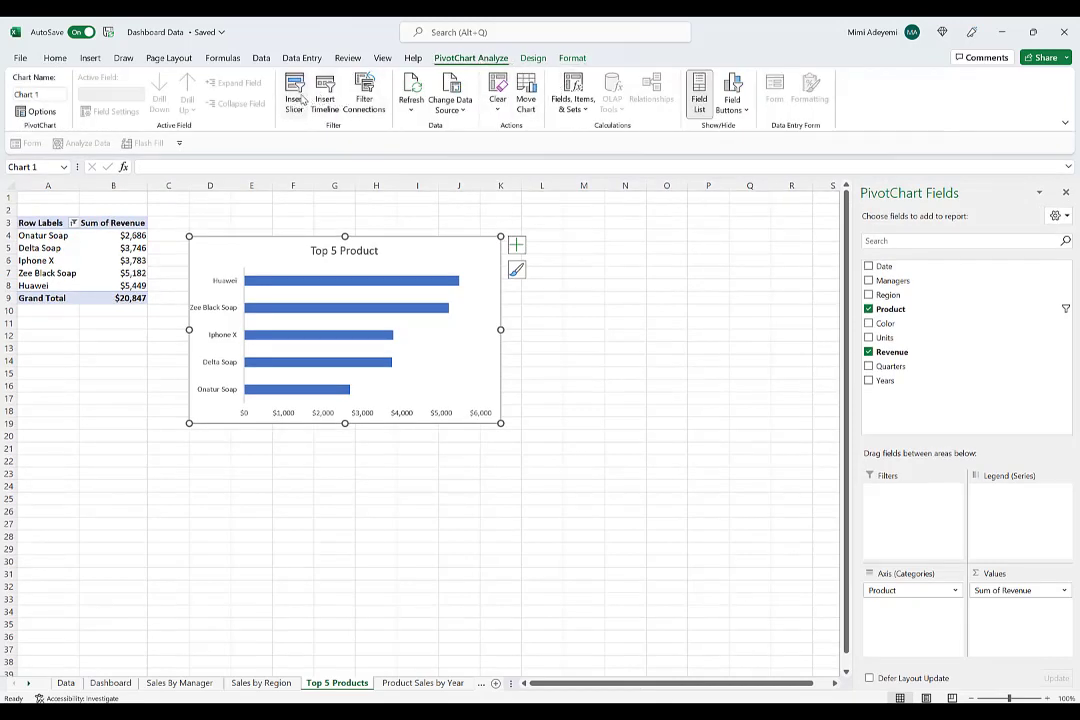
{"action": "left_click", "coordinate": [296, 98]}
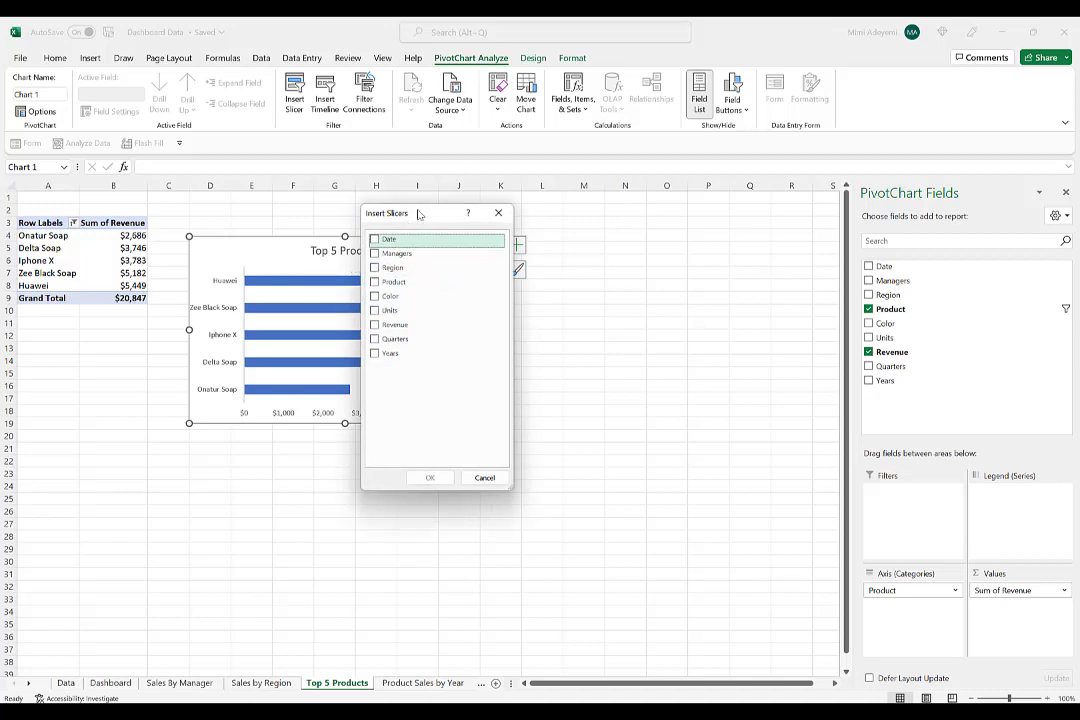
{"action": "left_click_drag", "start_coordinate": [417, 212], "coordinate": [602, 213]}
{"action": "left_click", "coordinate": [559, 269]}
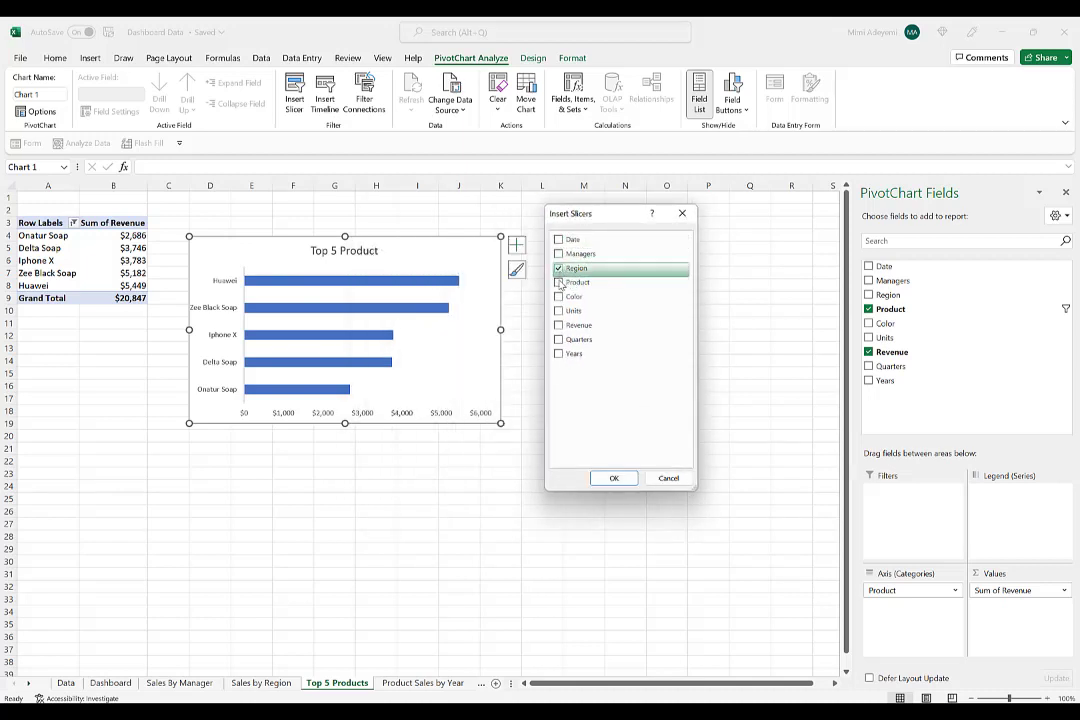
{"action": "left_click", "coordinate": [559, 269]}
{"action": "left_click", "coordinate": [559, 282]}
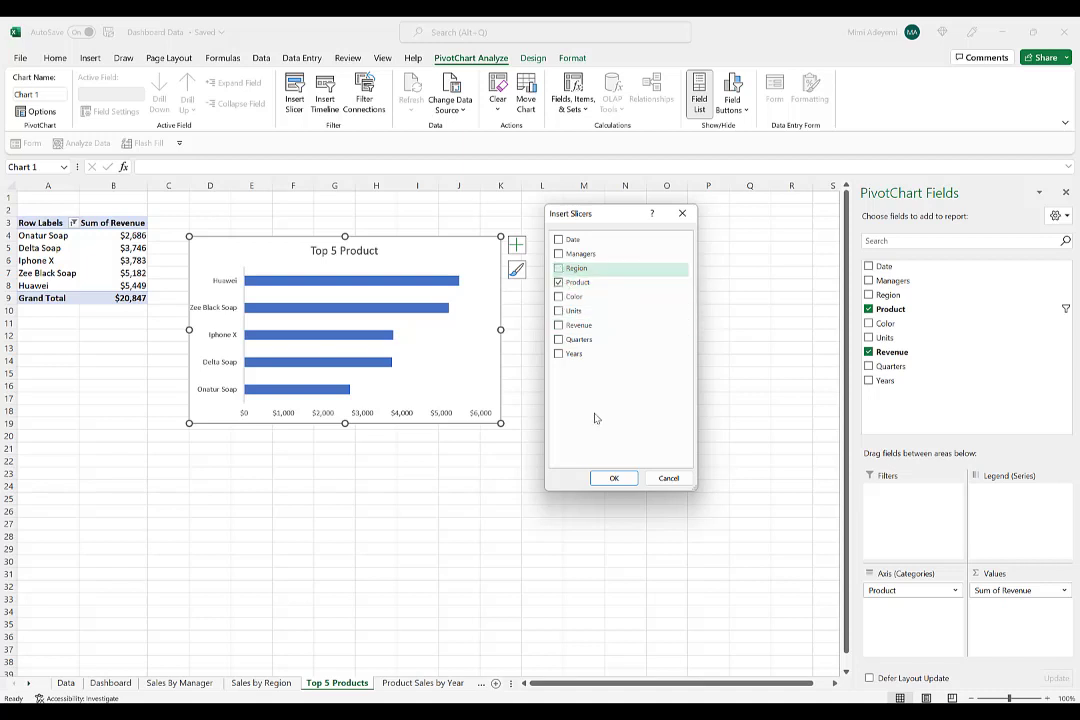
{"action": "left_click", "coordinate": [613, 479]}
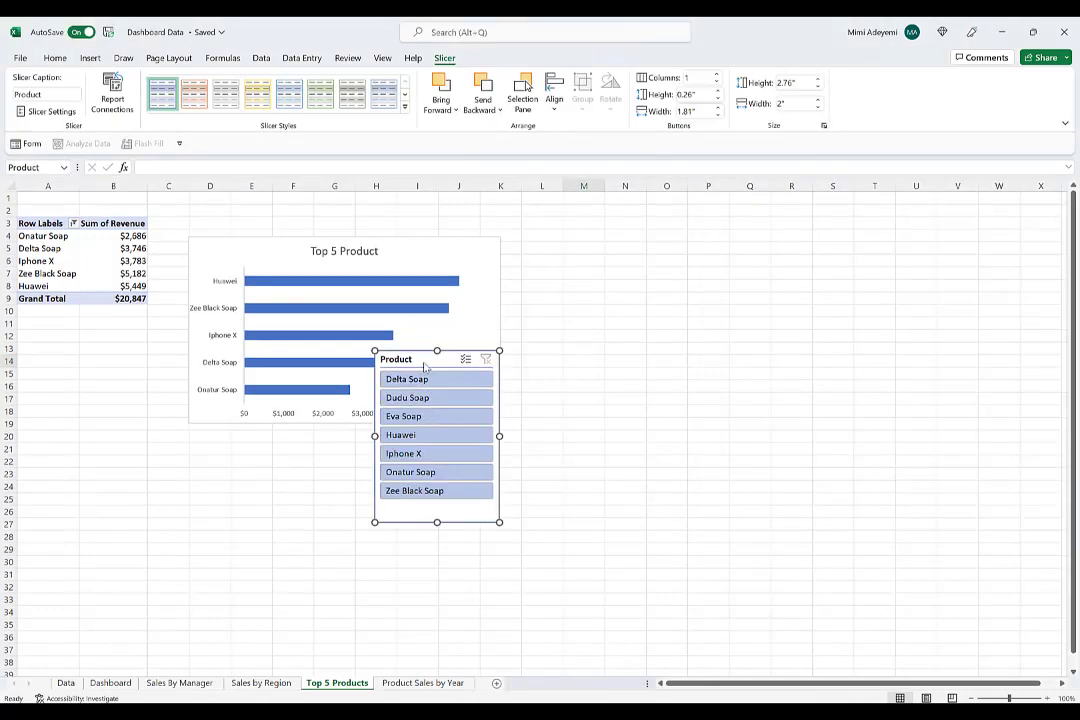
Move the Product slicer beside the chart's right edge and apply the dark blue slicer style to it
{"action": "left_click_drag", "start_coordinate": [424, 367], "coordinate": [584, 257]}
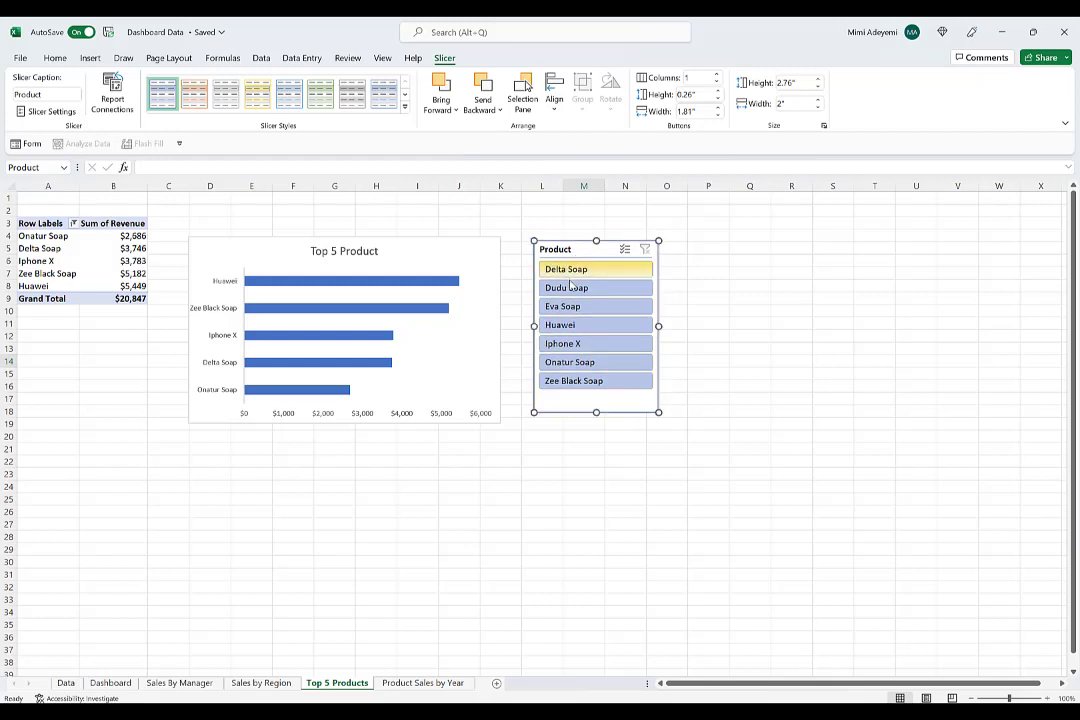
{"action": "left_click", "coordinate": [404, 107]}
{"action": "left_click", "coordinate": [163, 175]}
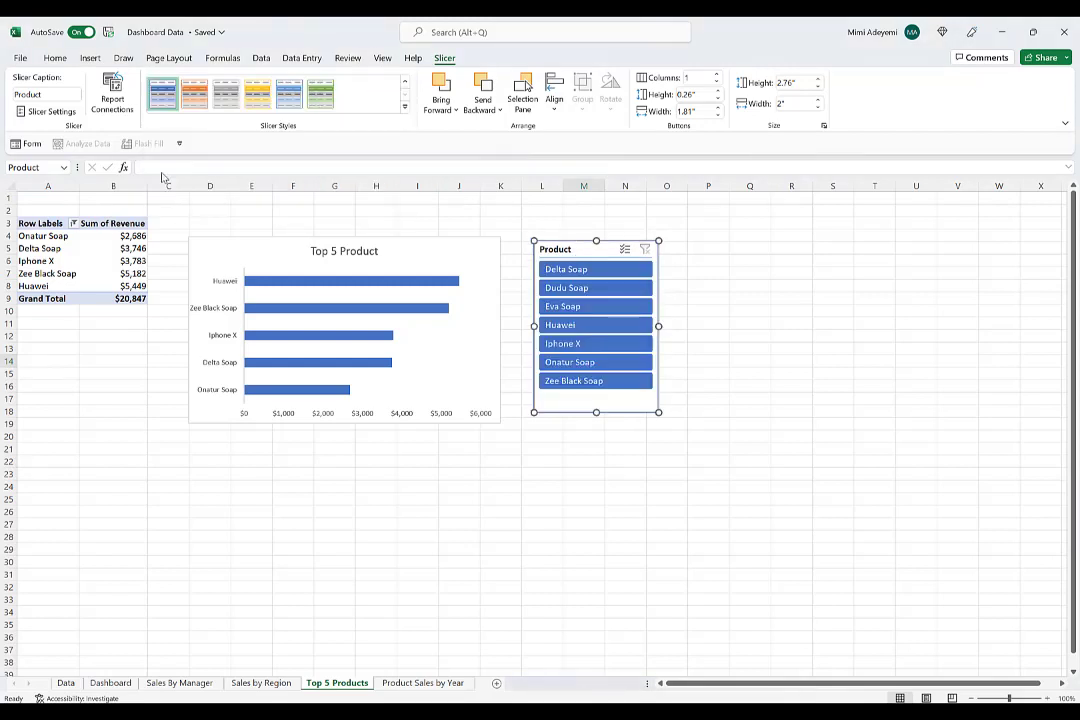
{"action": "left_click", "coordinate": [578, 484]}
{"action": "left_click", "coordinate": [462, 246]}
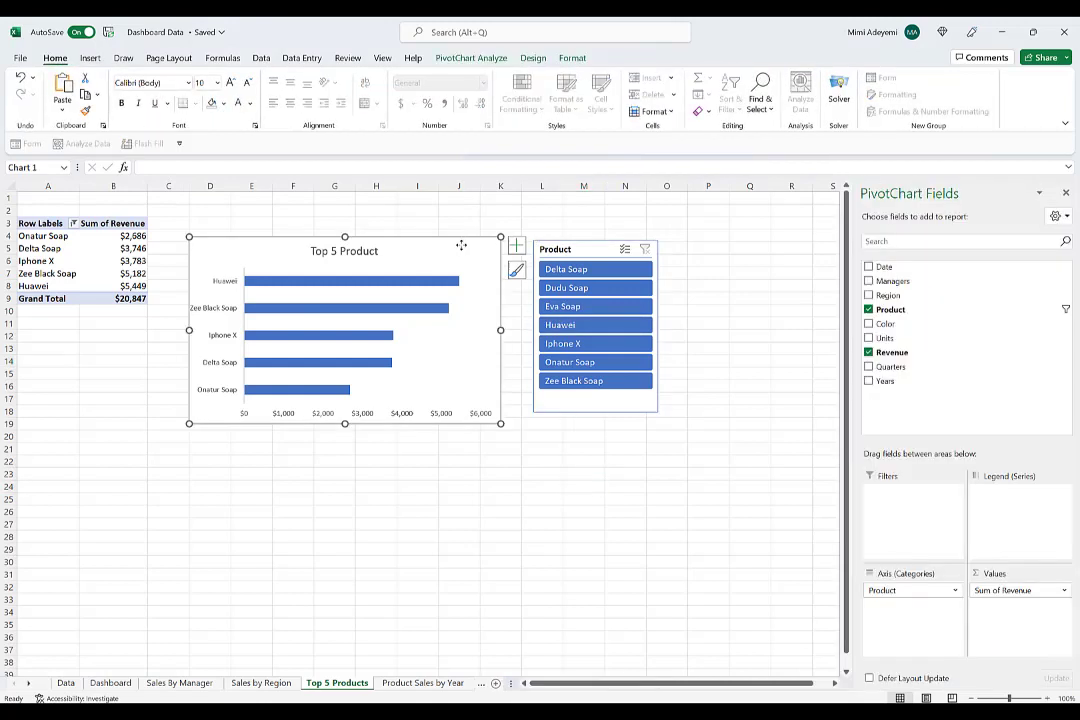
{"action": "left_click", "coordinate": [596, 249]}
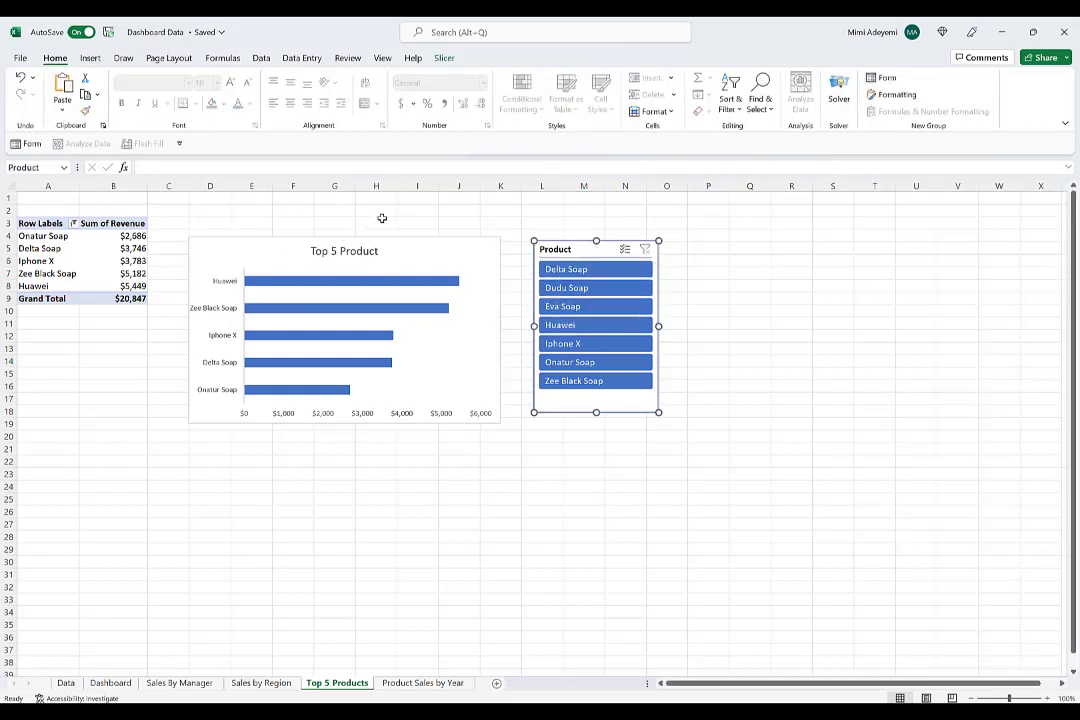
{"action": "left_click", "coordinate": [285, 261]}
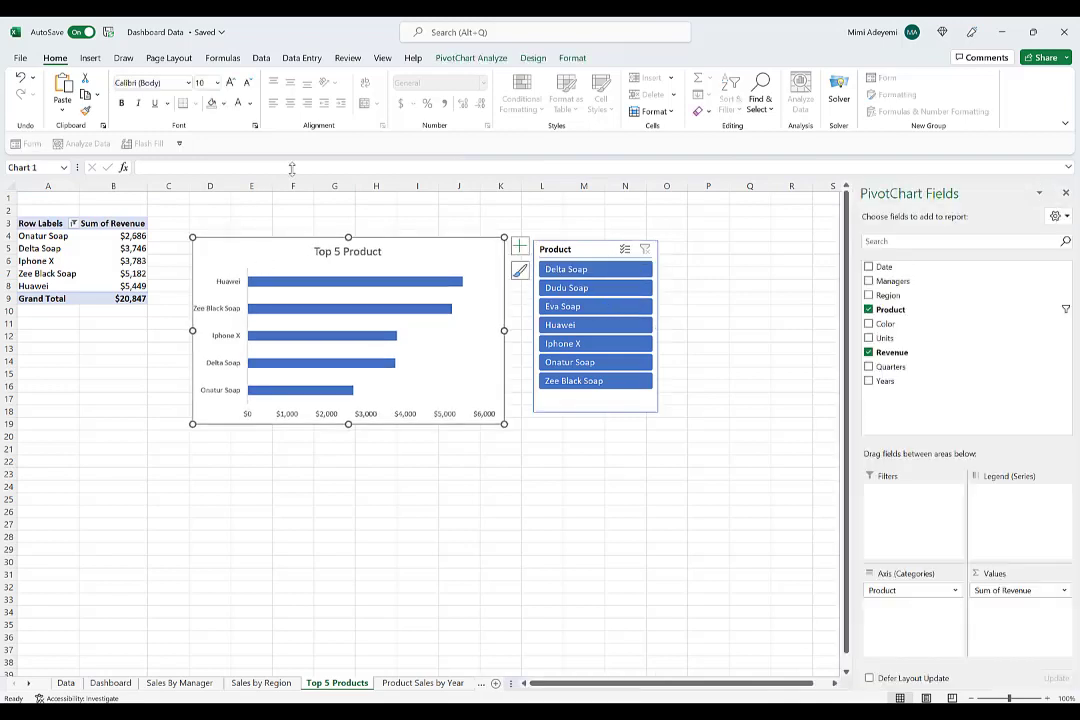
{"action": "left_click", "coordinate": [471, 57]}
Connect the Product slicer to the pivot tables on the Sales By Manager and Sales by Region sheets through its report connections
{"action": "left_click", "coordinate": [595, 250]}
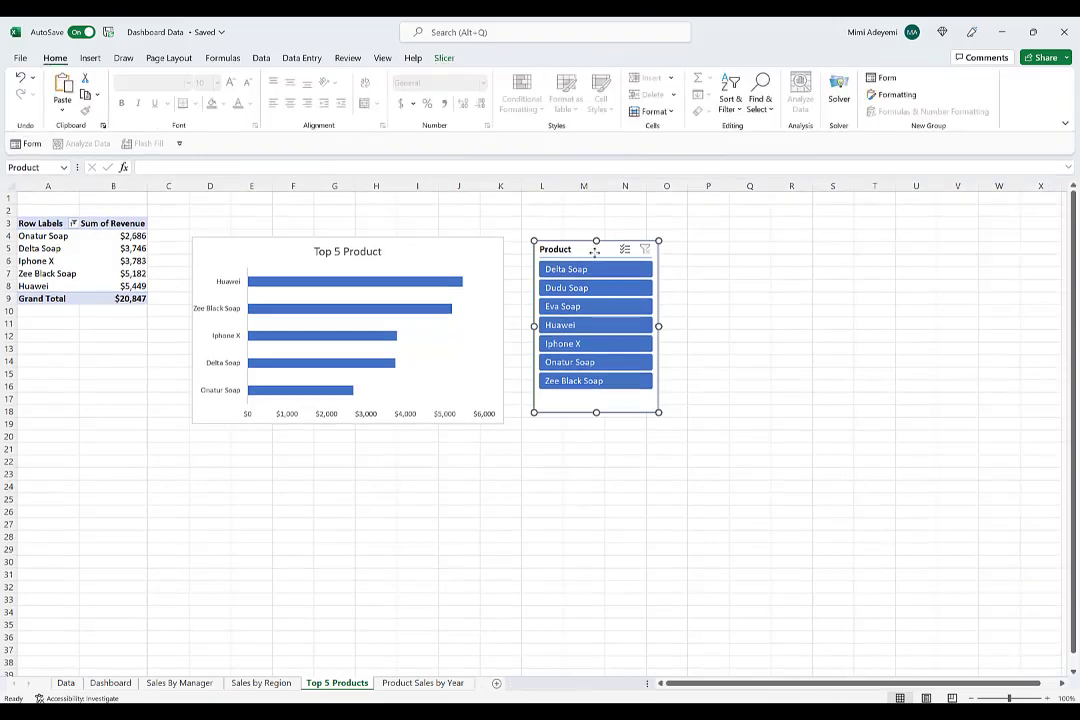
{"action": "left_click", "coordinate": [445, 58]}
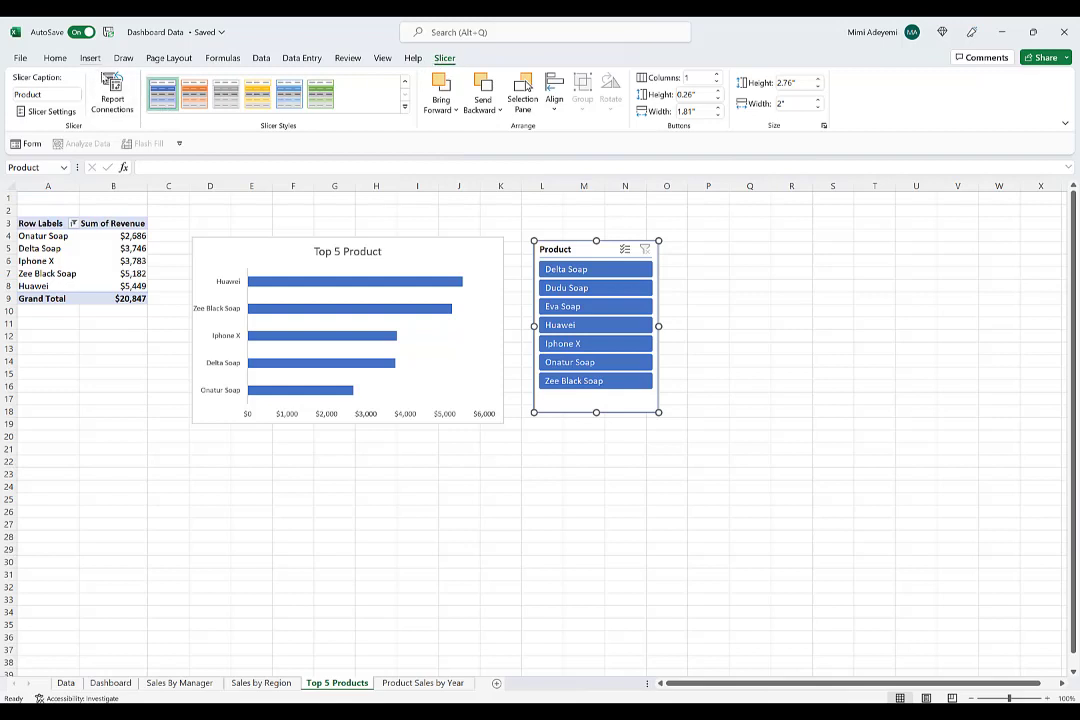
{"action": "left_click", "coordinate": [117, 90]}
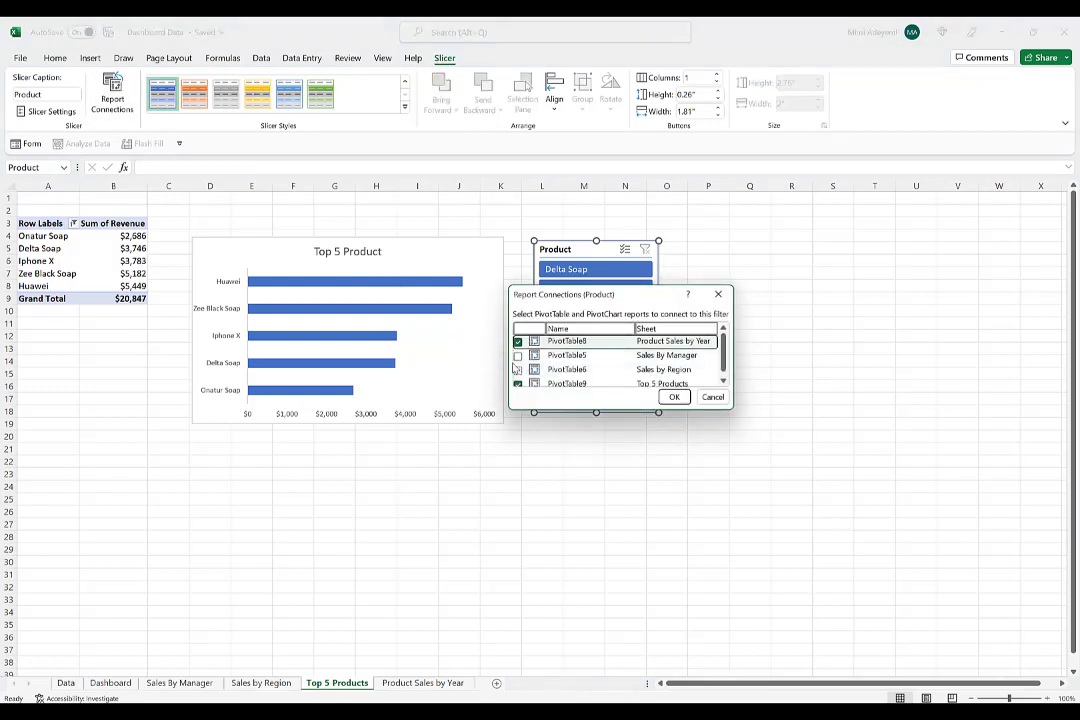
{"action": "left_click", "coordinate": [521, 357]}
{"action": "left_click", "coordinate": [518, 369]}
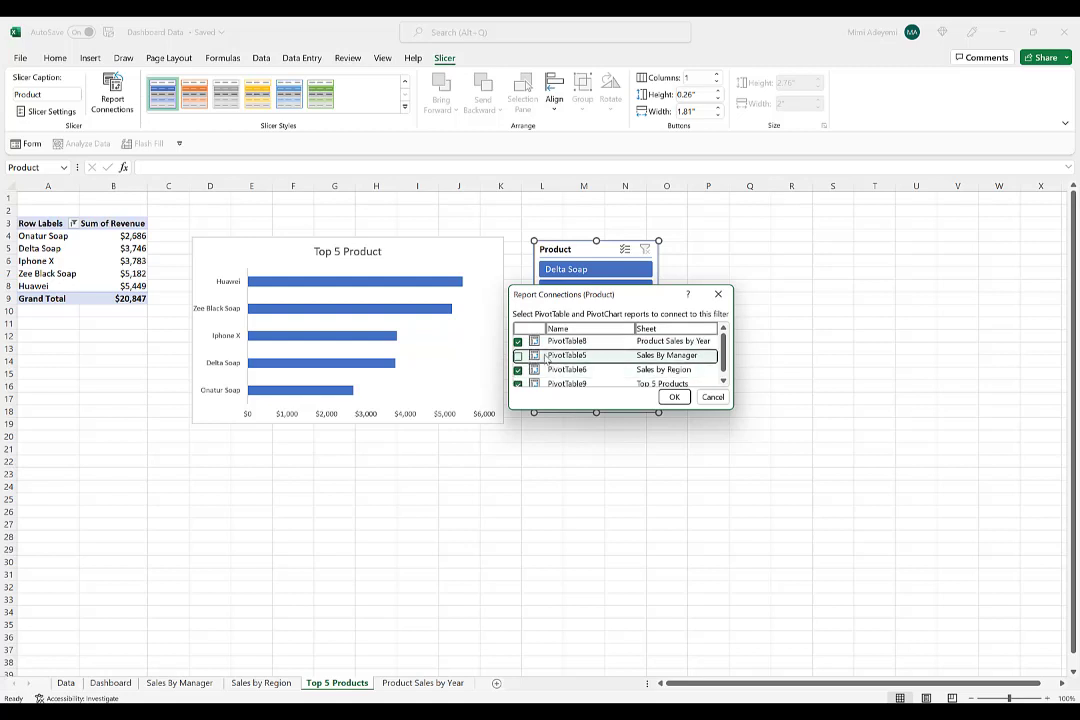
{"action": "scroll", "coordinate": [601, 364], "scroll_direction": "down", "scroll_amount": 1}
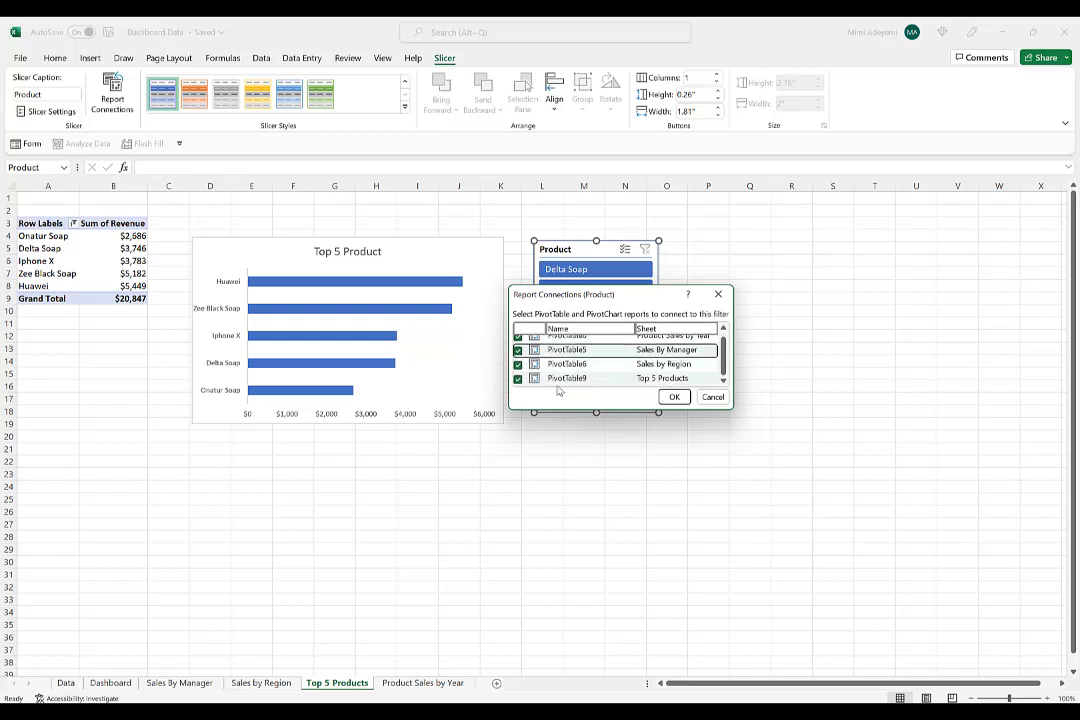
{"action": "left_click", "coordinate": [674, 396]}
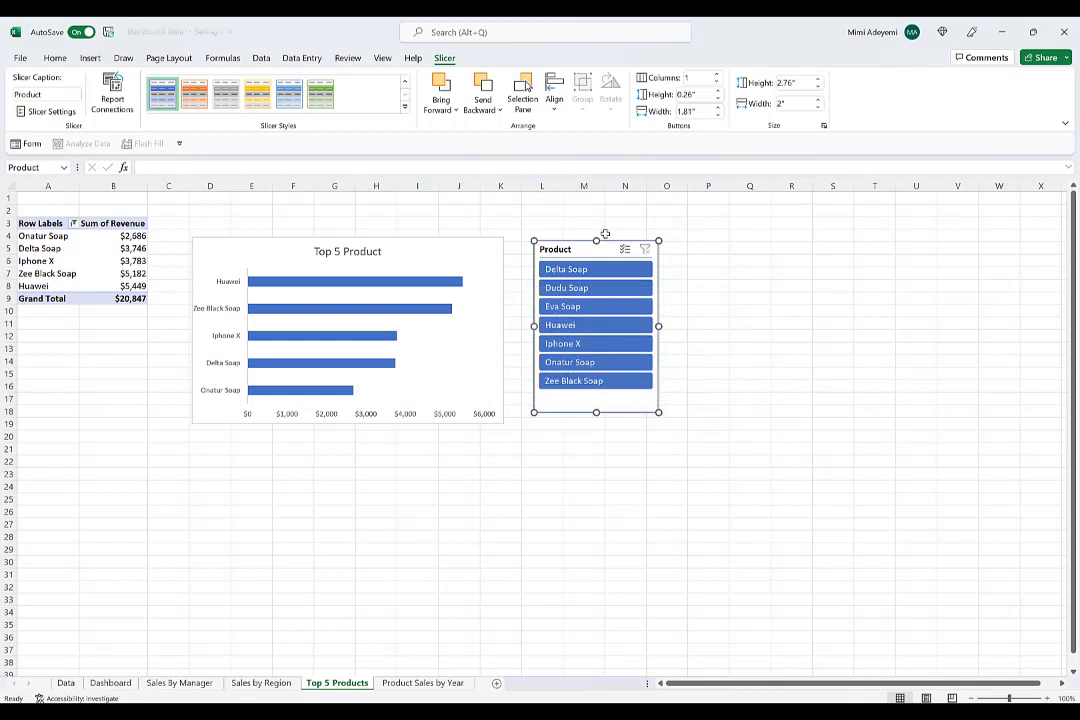
Copy the Top 5 Product chart and Product slicer together to the Dashboard sheet, placing them just below the manager sales chart
{"action": "left_click", "coordinate": [450, 258]}
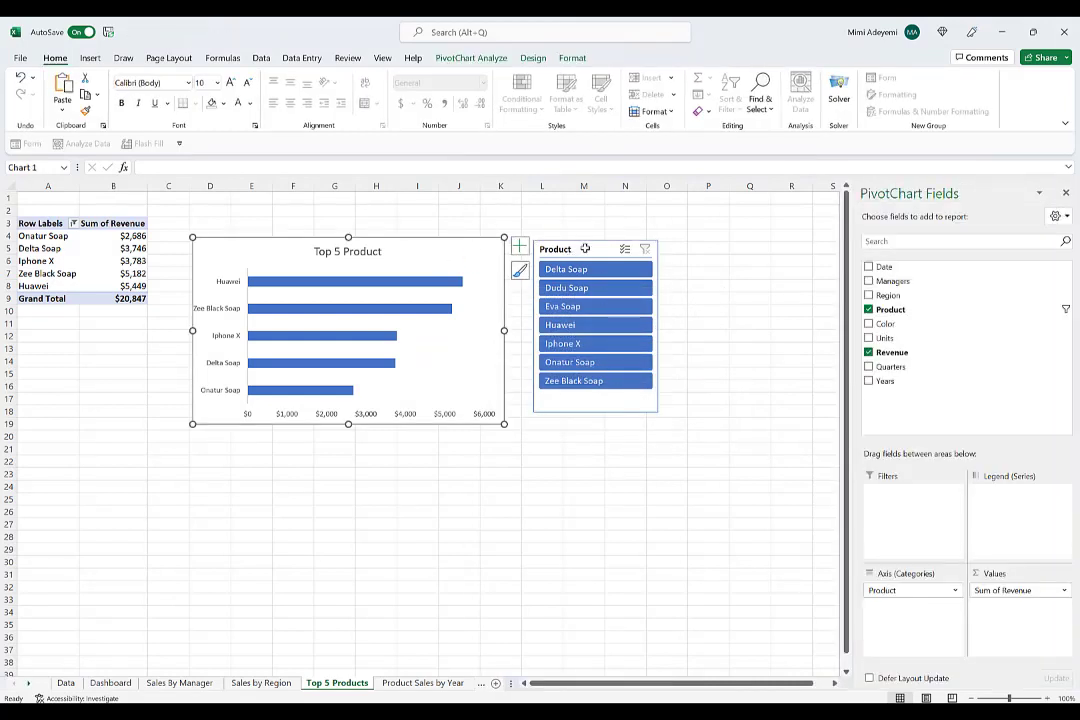
{"action": "left_click", "coordinate": [586, 250], "text": "ctrl"}
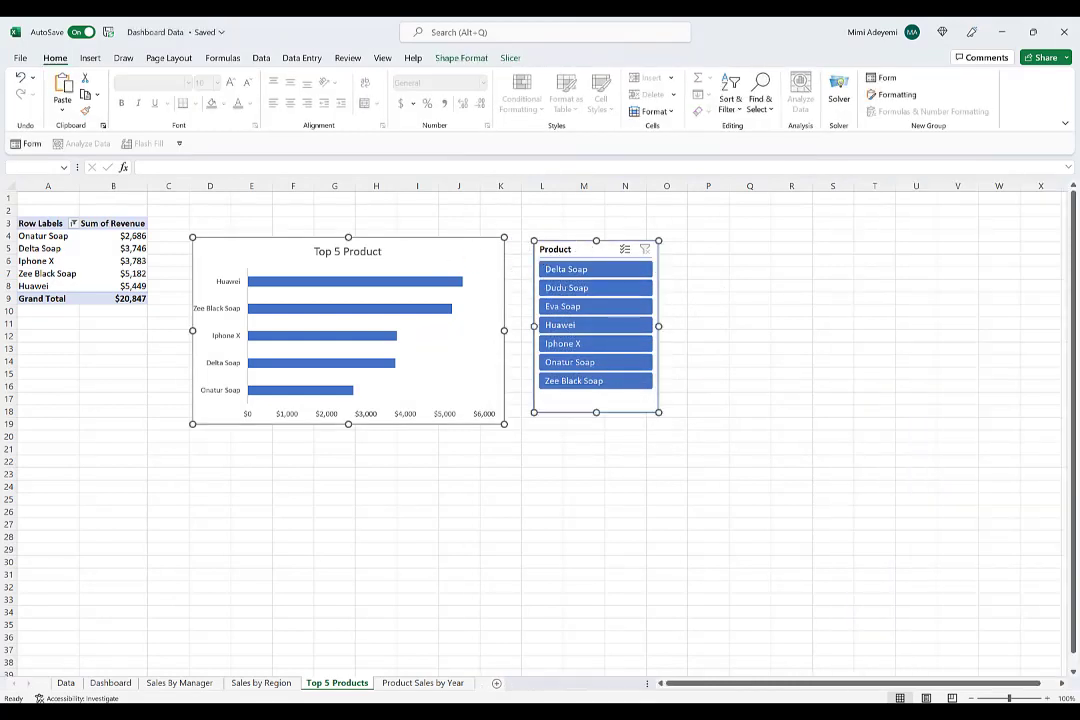
{"action": "left_click", "coordinate": [111, 683]}
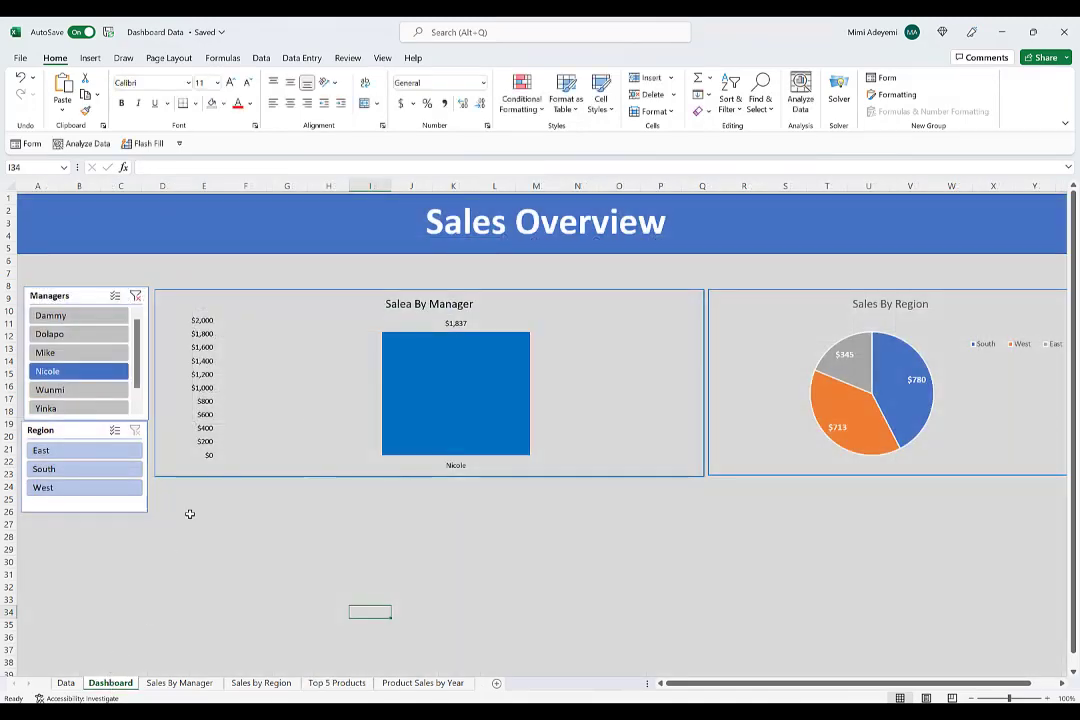
{"action": "left_click", "coordinate": [220, 528]}
{"action": "key", "text": "ctrl+v"}
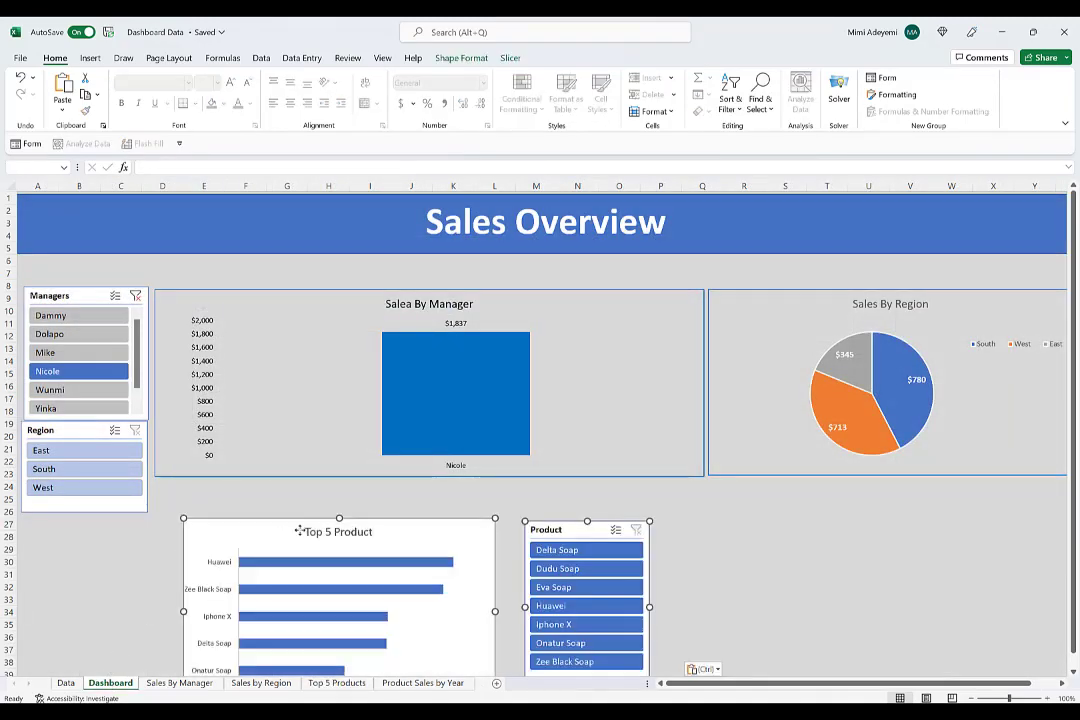
{"action": "left_click_drag", "start_coordinate": [398, 539], "coordinate": [378, 502]}
{"action": "left_click", "coordinate": [744, 562]}
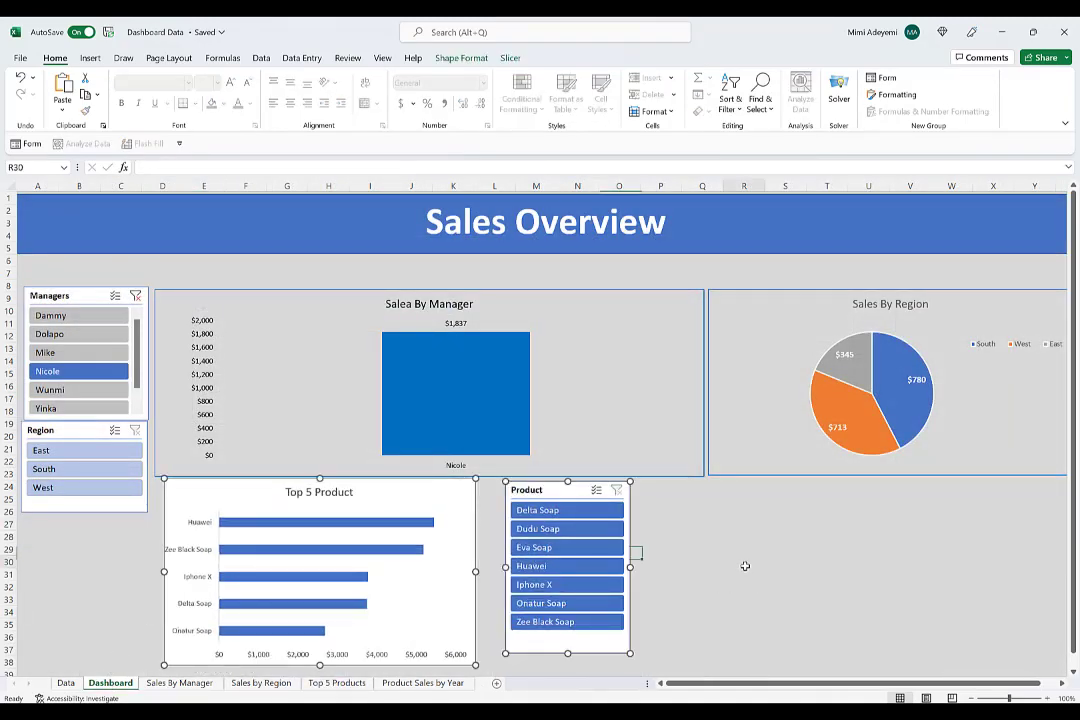
Place the Product slicer directly below the Region slicer on the dashboard, shortening it to its items and widening it slightly
{"action": "left_click_drag", "start_coordinate": [571, 503], "coordinate": [83, 518]}
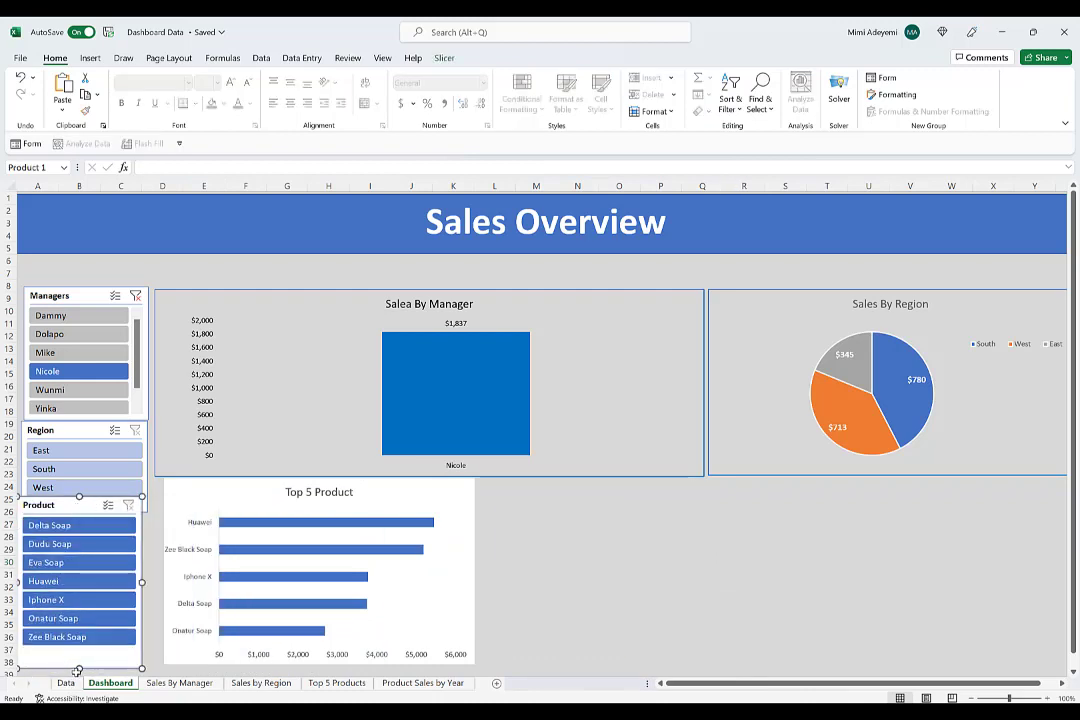
{"action": "left_click_drag", "start_coordinate": [78, 666], "coordinate": [80, 651]}
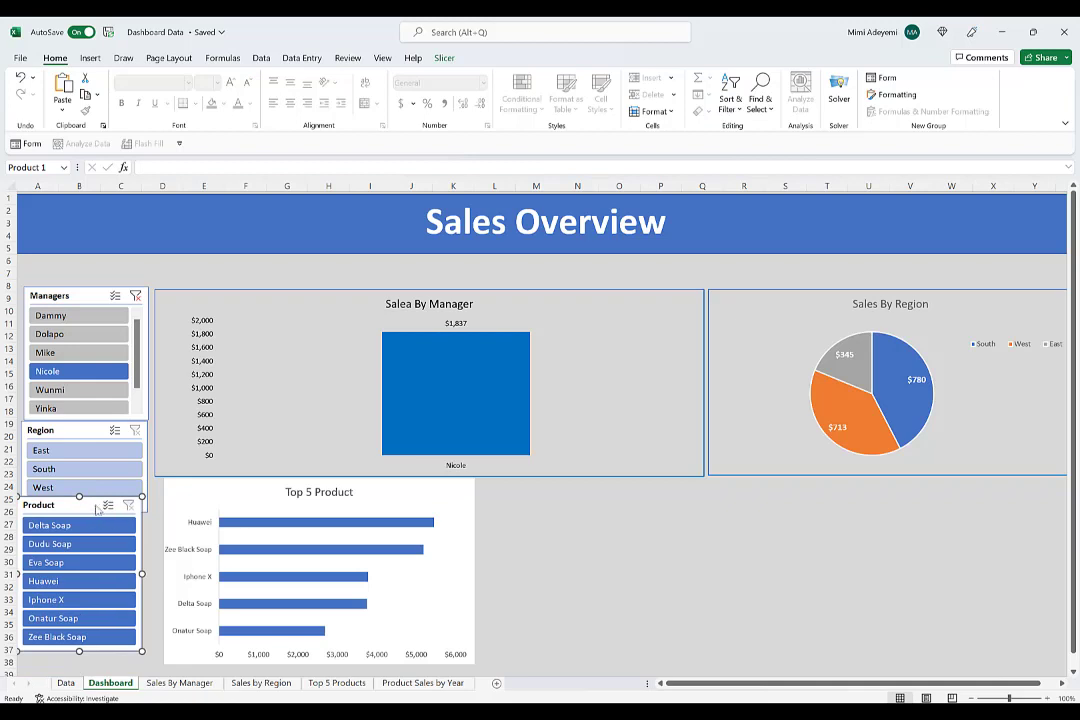
{"action": "mouse_move", "coordinate": [78, 508]}
{"action": "left_mouse_down"}
{"action": "mouse_move", "coordinate": [88, 528]}
{"action": "mouse_move", "coordinate": [80, 522]}
{"action": "left_mouse_up"}
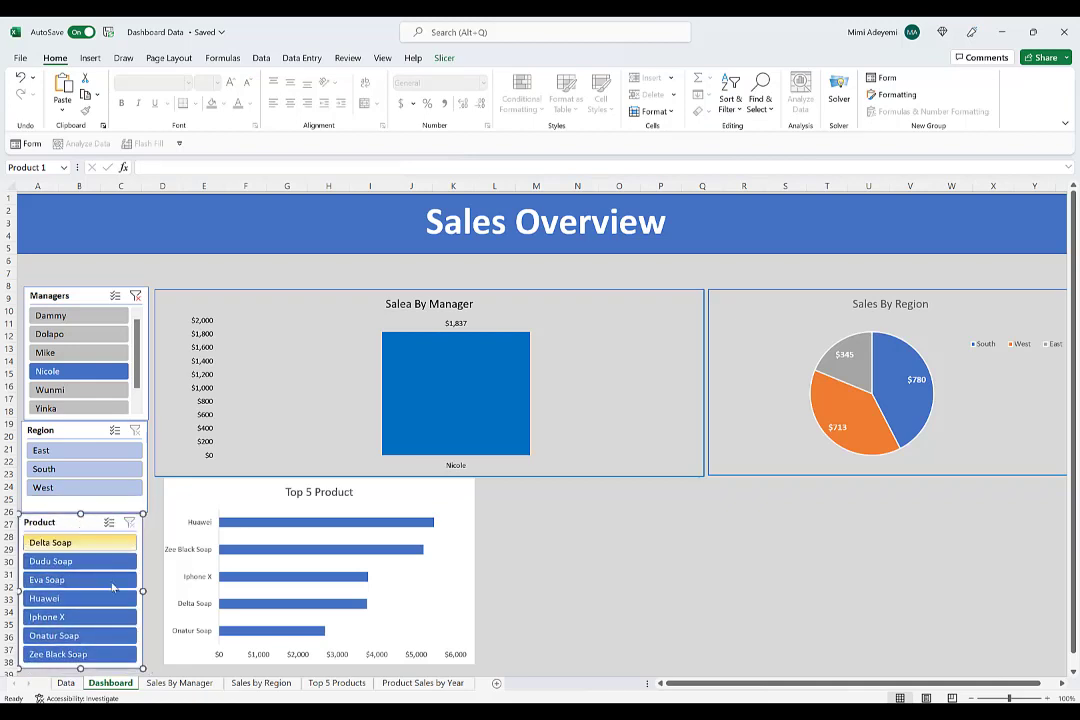
{"action": "left_click_drag", "start_coordinate": [143, 590], "coordinate": [147, 590]}
Align the Top 5 Product chart under the manager sales chart, widening it to match and extending its upper edge to close the gap
{"action": "left_click_drag", "start_coordinate": [416, 502], "coordinate": [445, 507]}
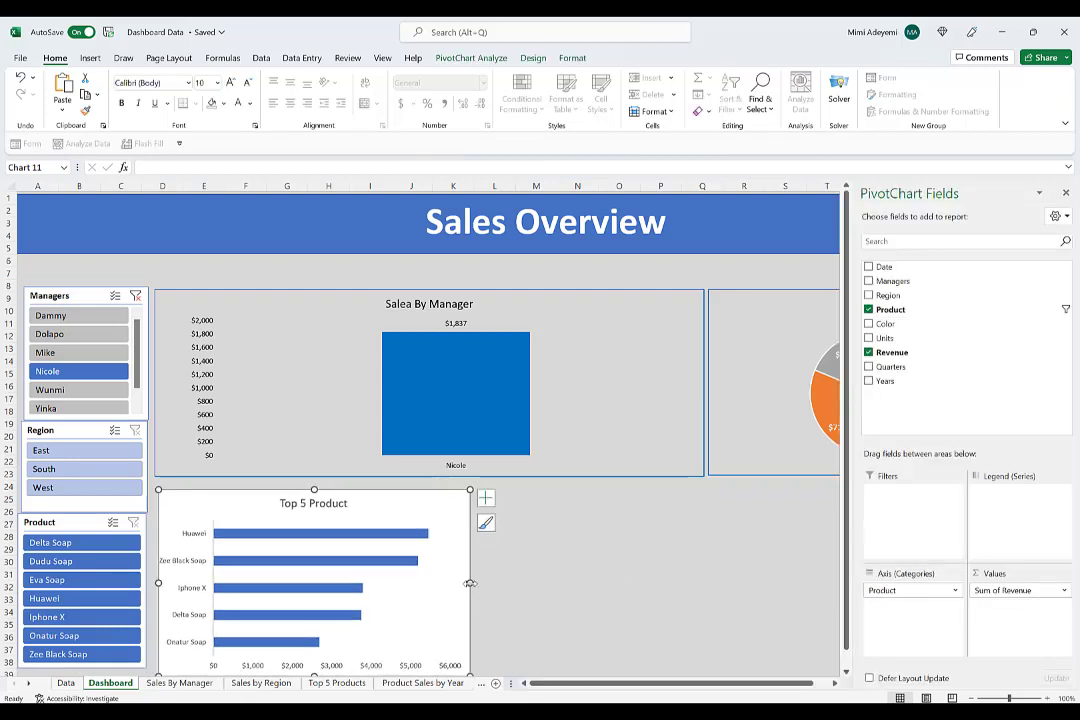
{"action": "left_click_drag", "start_coordinate": [470, 583], "coordinate": [707, 561]}
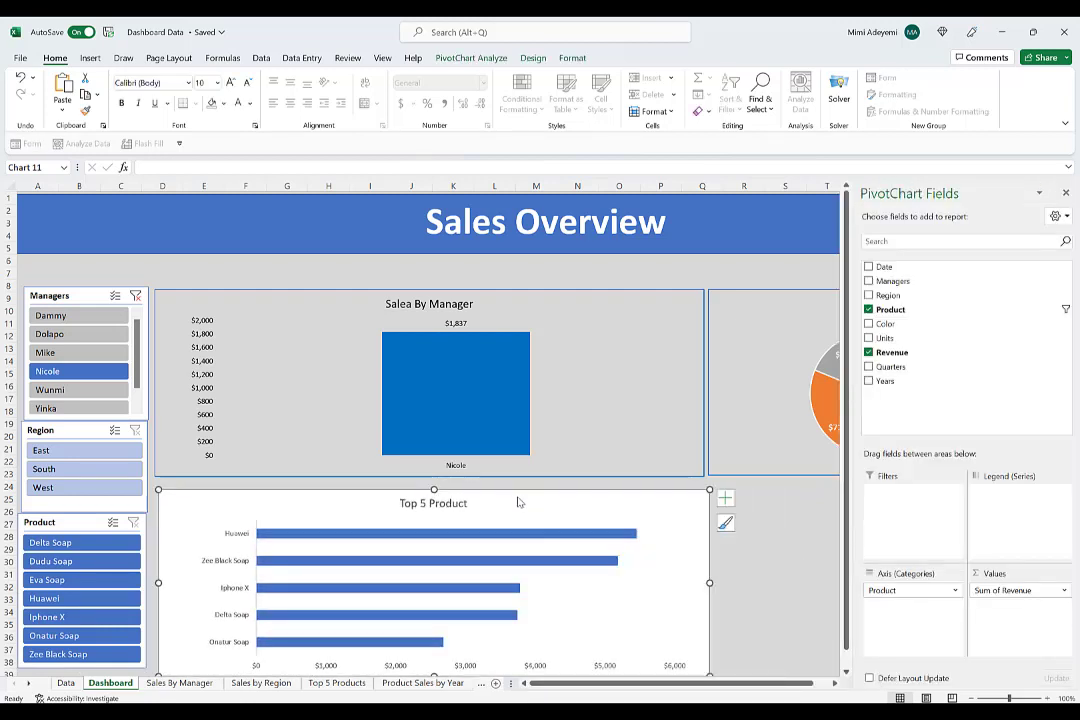
{"action": "left_click_drag", "start_coordinate": [434, 489], "coordinate": [429, 482]}
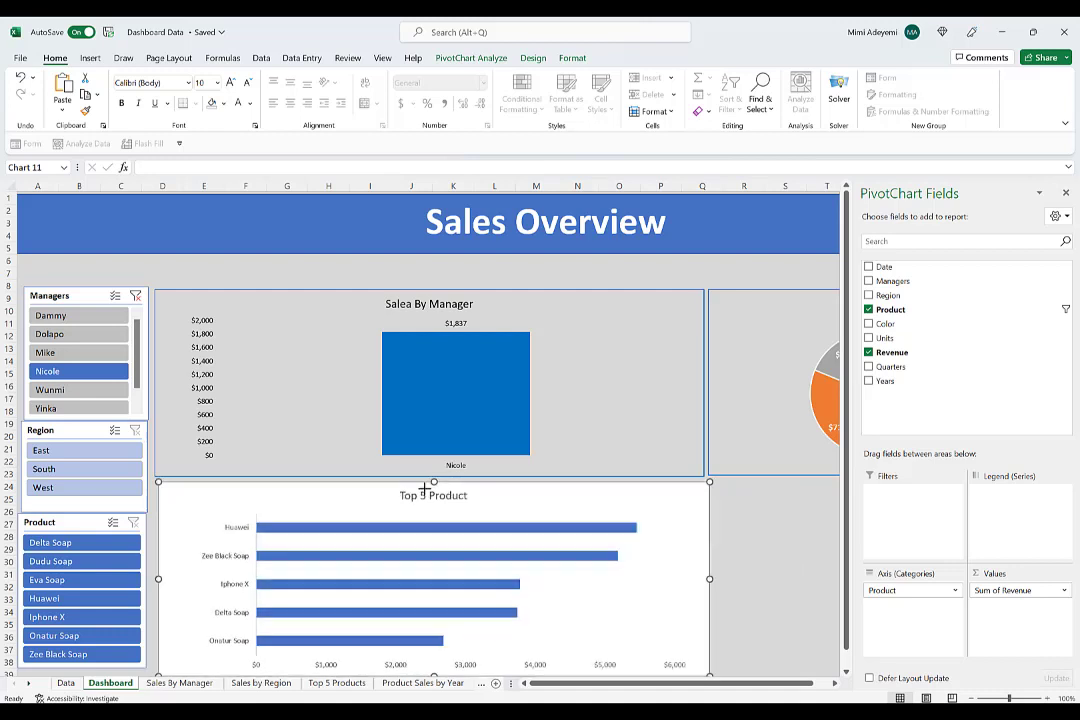
{"action": "mouse_move", "coordinate": [192, 520]}
{"action": "left_mouse_down"}
{"action": "mouse_move", "coordinate": [179, 515]}
{"action": "mouse_move", "coordinate": [198, 511]}
{"action": "mouse_move", "coordinate": [186, 517]}
{"action": "left_mouse_up"}
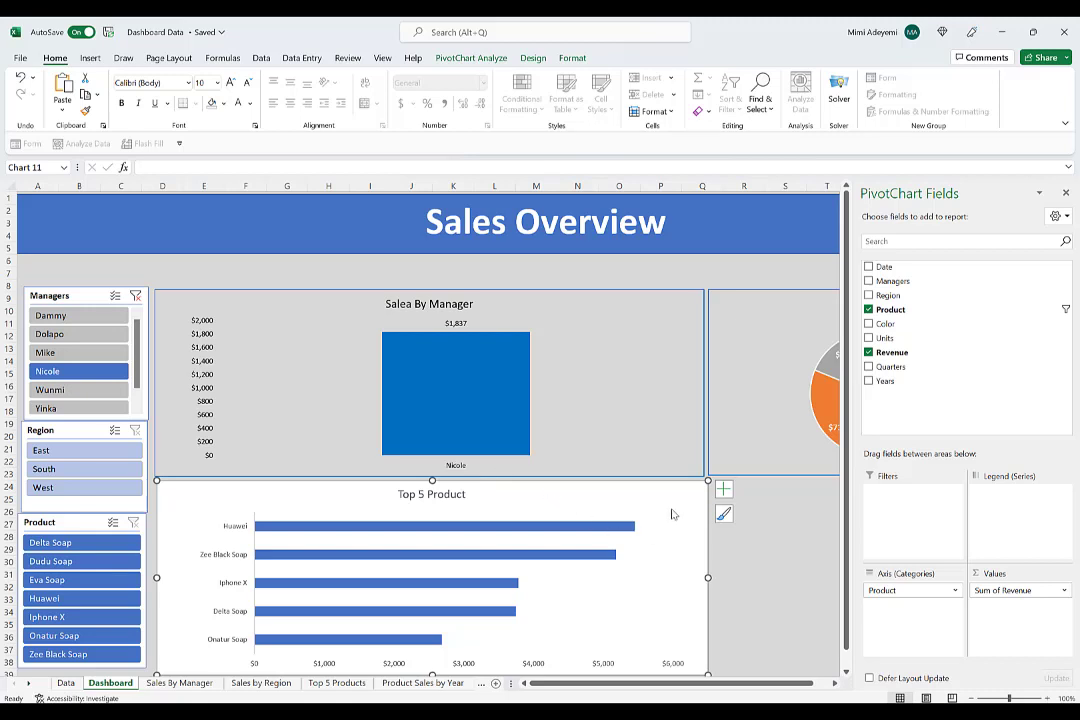
Clear the Managers slicer's filter on the dashboard and select the Top 5 Product chart
{"action": "left_click", "coordinate": [135, 296]}
{"action": "left_click", "coordinate": [773, 598]}
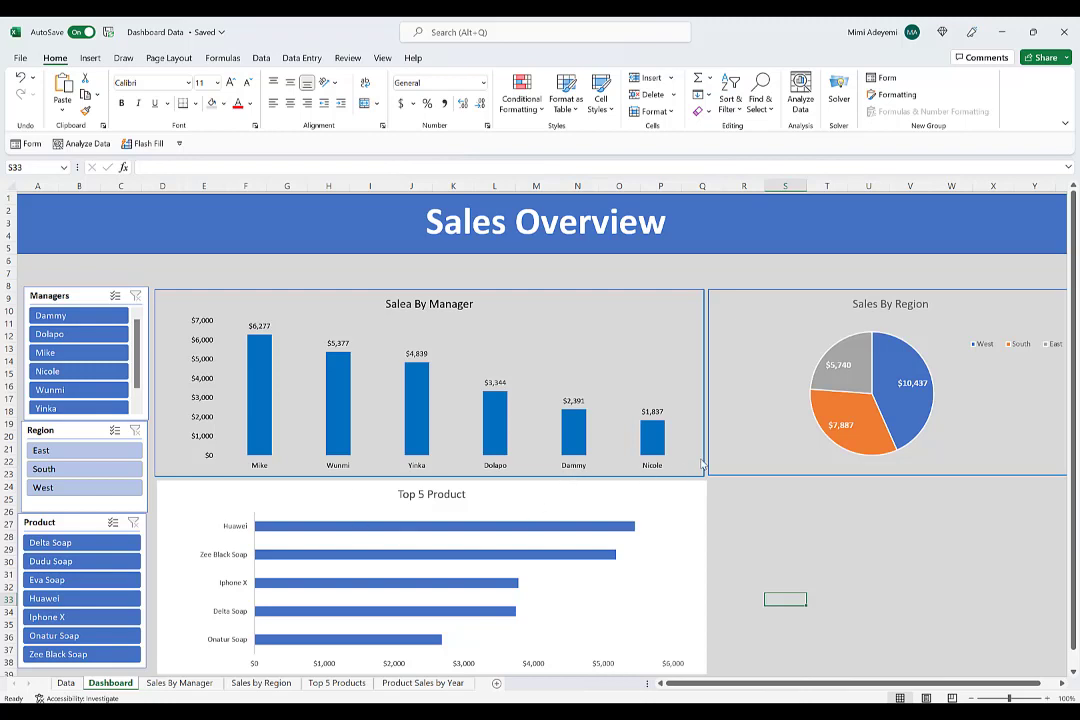
{"action": "left_click", "coordinate": [542, 506]}
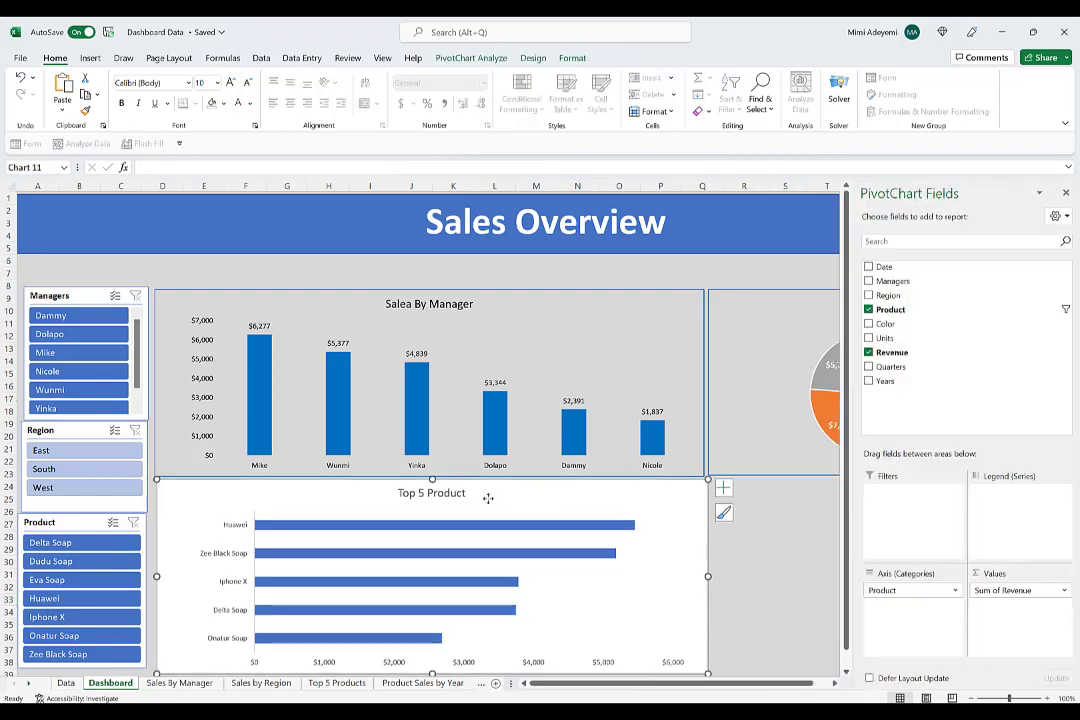
Set the Top 5 Product chart's background to No Fill so it blends with the gray dashboard
{"action": "left_click", "coordinate": [224, 103]}
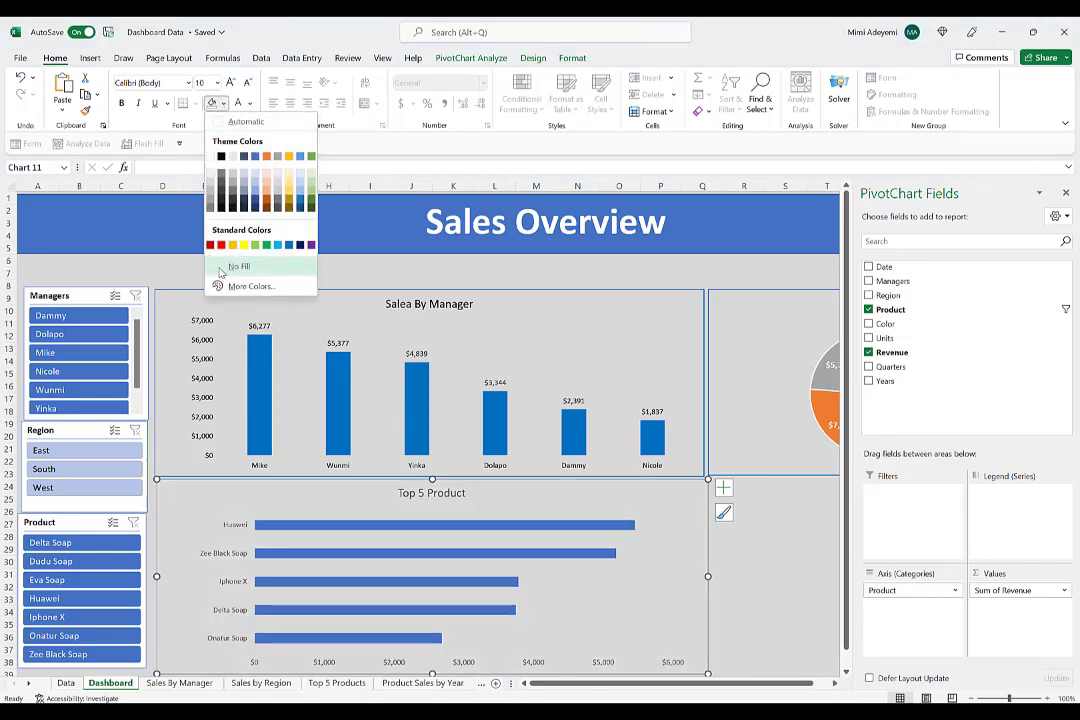
{"action": "left_click", "coordinate": [217, 172]}
On the Product Sales by Year PivotTable, set Years as rows and Sum of Revenue as values, with Quarters and Date removed
{"action": "left_click_drag", "start_coordinate": [884, 266], "coordinate": [1020, 500]}
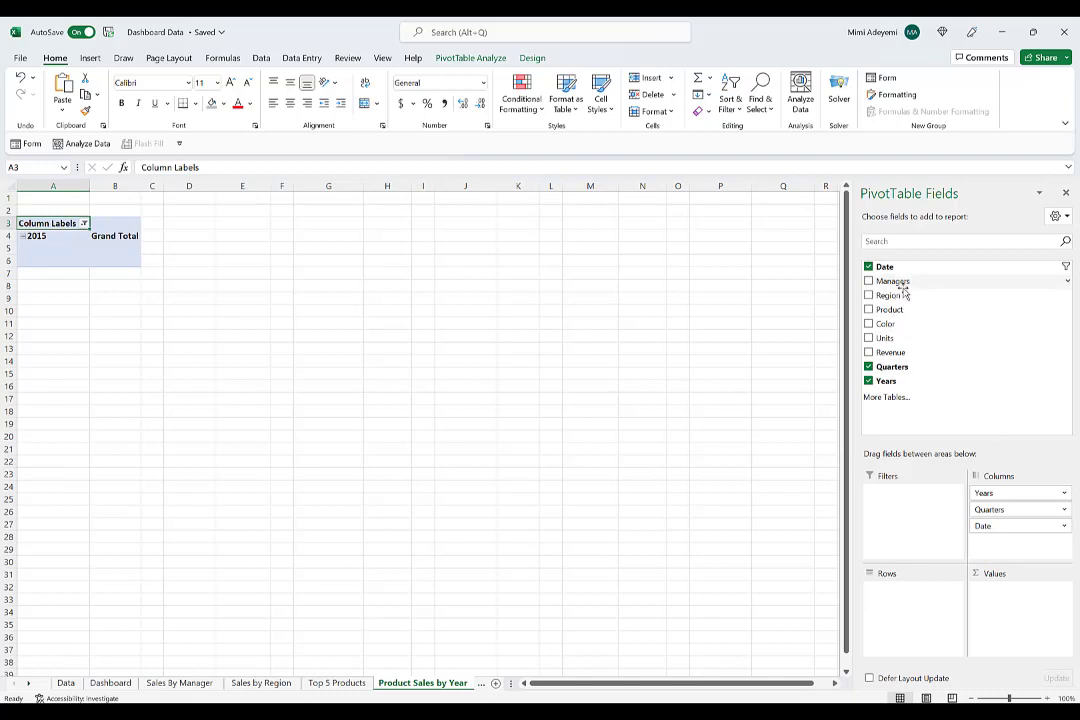
{"action": "left_click_drag", "start_coordinate": [906, 352], "coordinate": [1020, 600]}
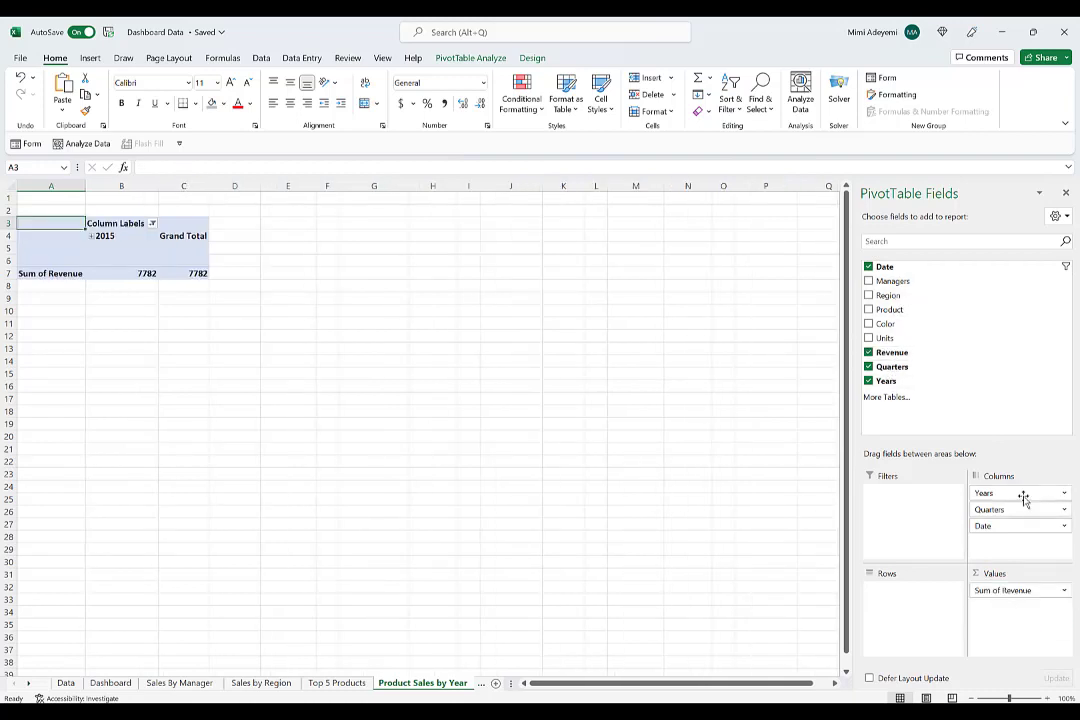
{"action": "left_click_drag", "start_coordinate": [1019, 500], "coordinate": [900, 598]}
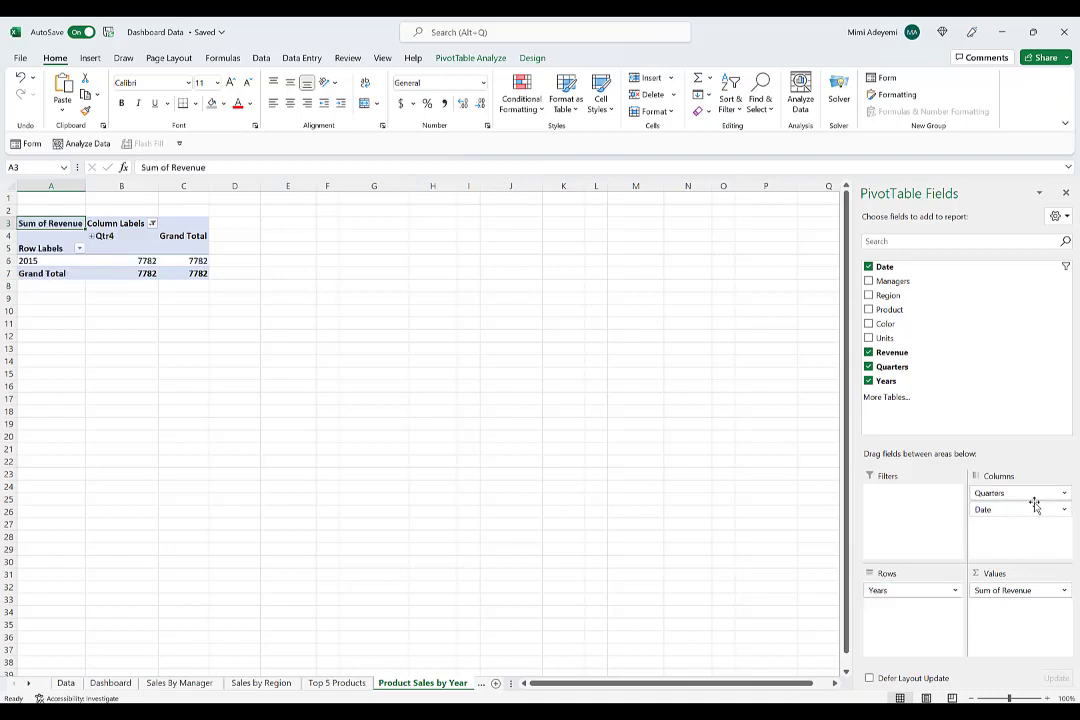
{"action": "left_click_drag", "start_coordinate": [1019, 509], "coordinate": [640, 520]}
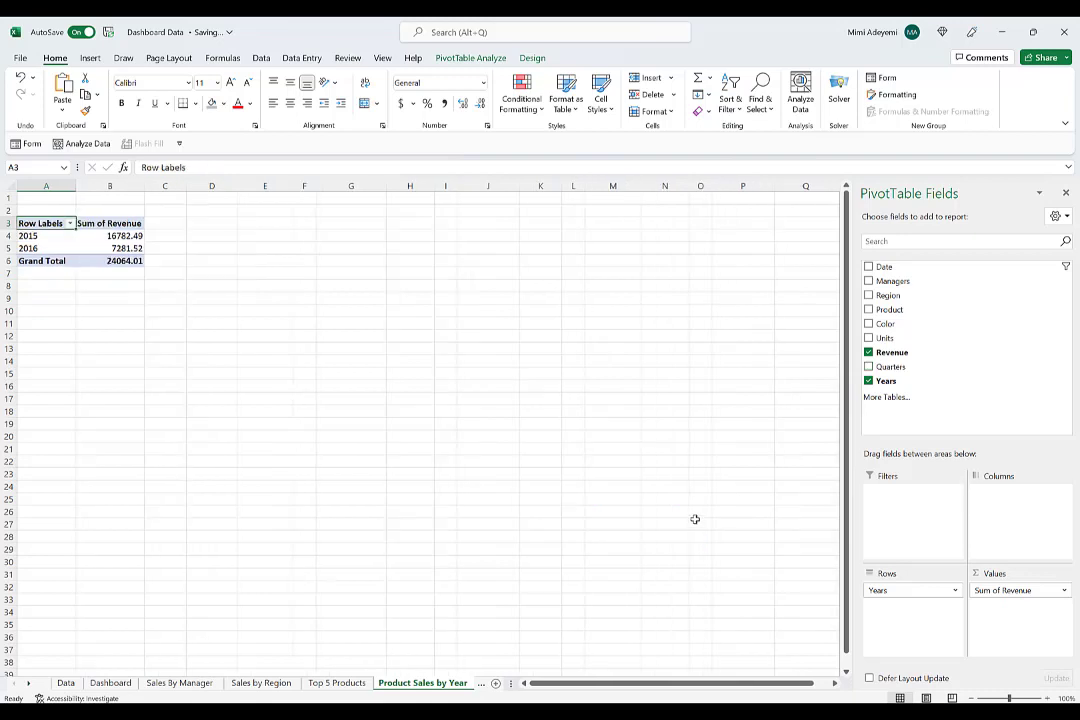
Rearrange the PivotTable to have Product in rows and Years in columns
{"action": "left_click", "coordinate": [488, 241]}
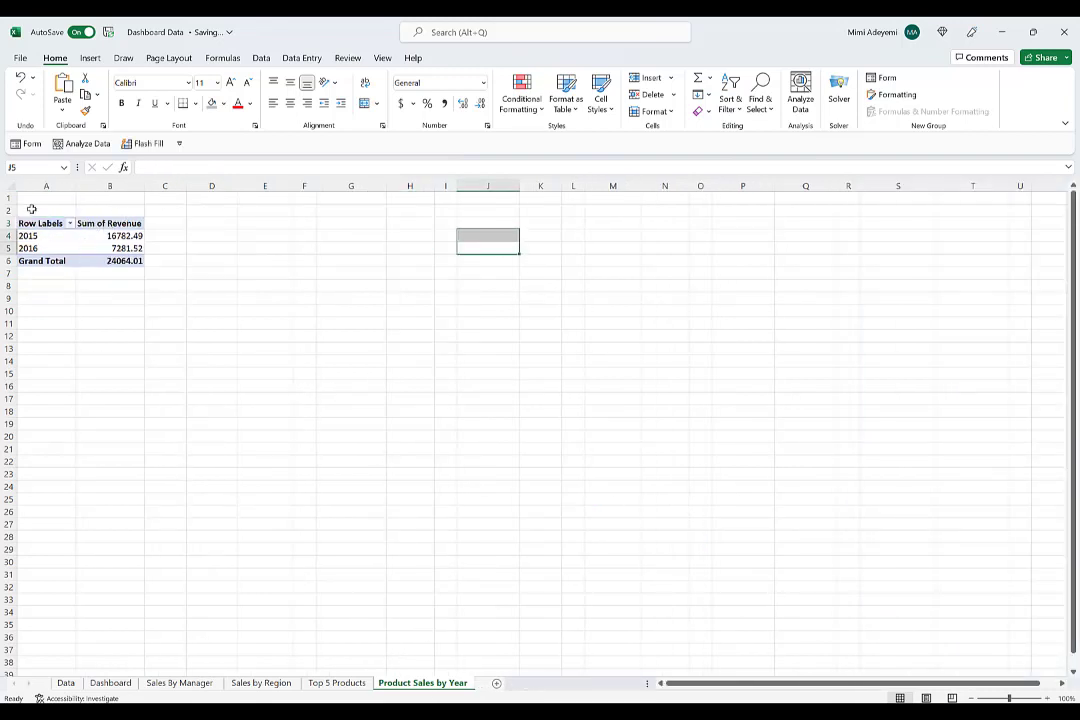
{"action": "left_click", "coordinate": [55, 249]}
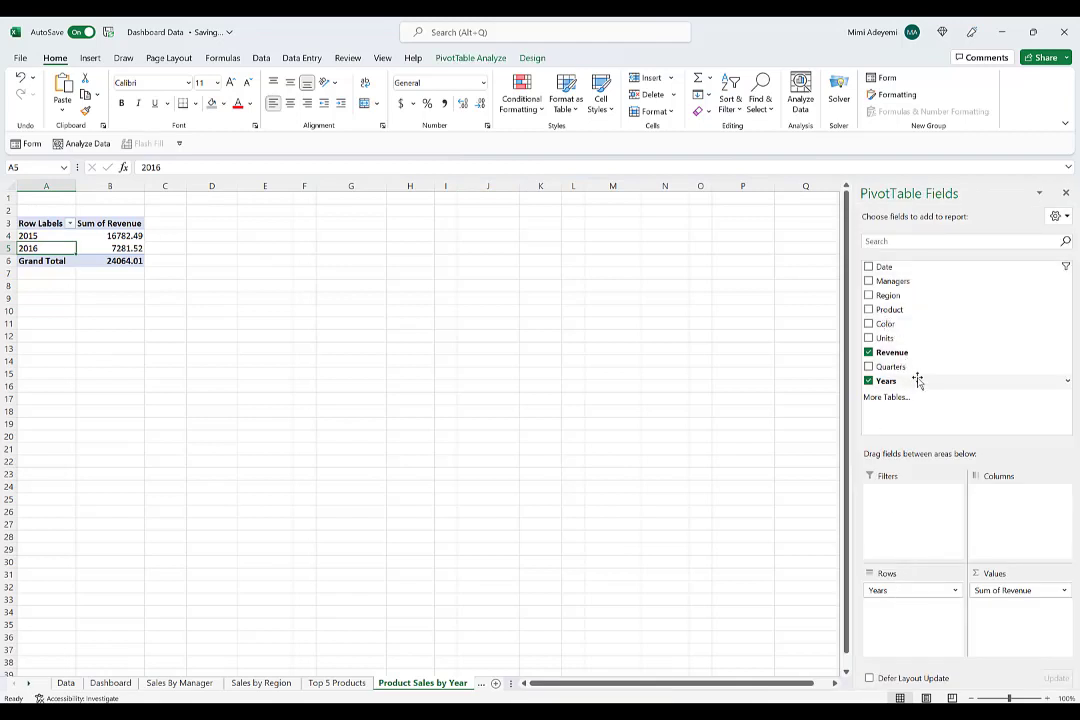
{"action": "left_click_drag", "start_coordinate": [911, 309], "coordinate": [993, 513]}
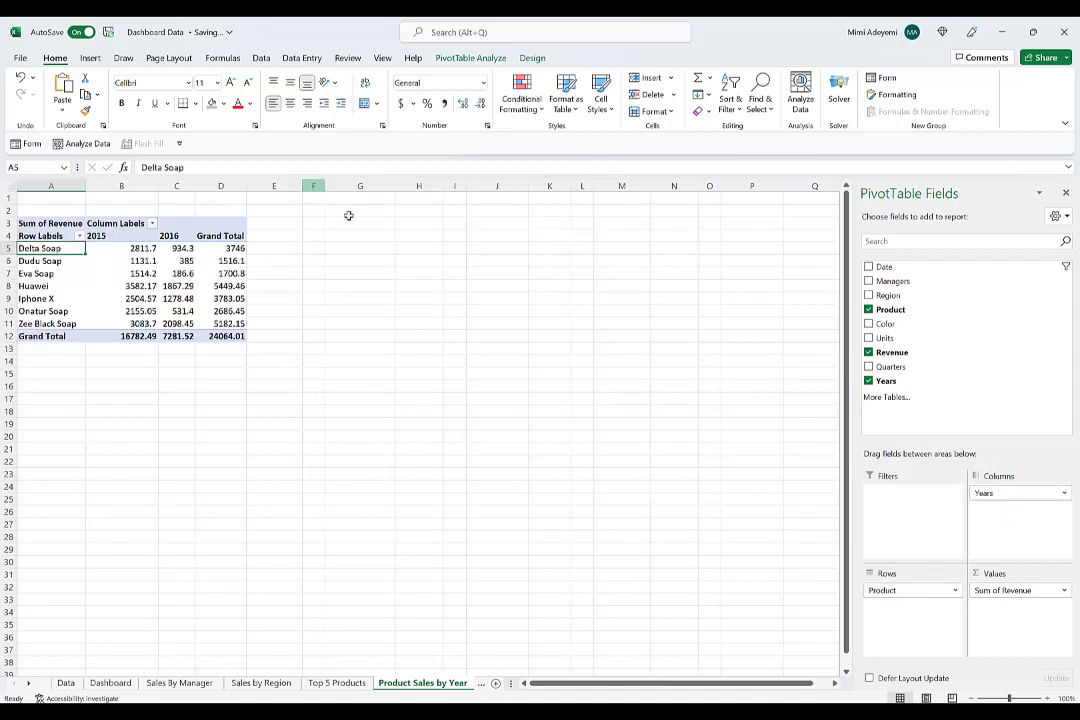
{"action": "left_click", "coordinate": [296, 261]}
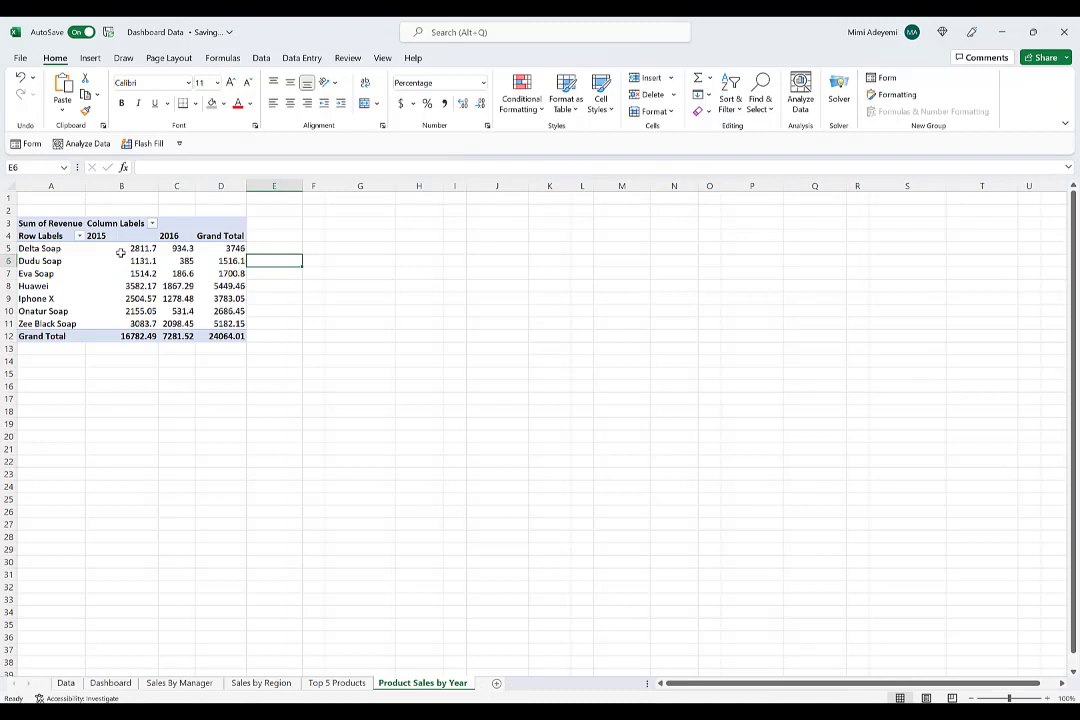
Format the PivotTable's product revenues and its Grand Total row to show no decimal places
{"action": "left_click", "coordinate": [118, 248]}
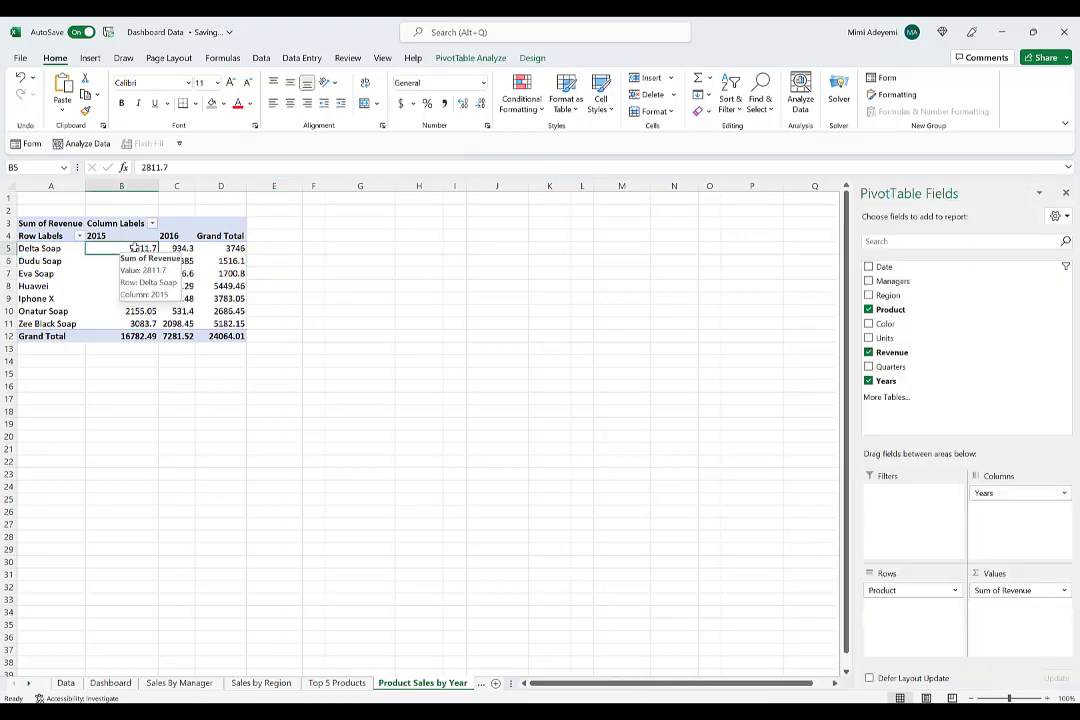
{"action": "left_click_drag", "start_coordinate": [134, 247], "coordinate": [207, 323]}
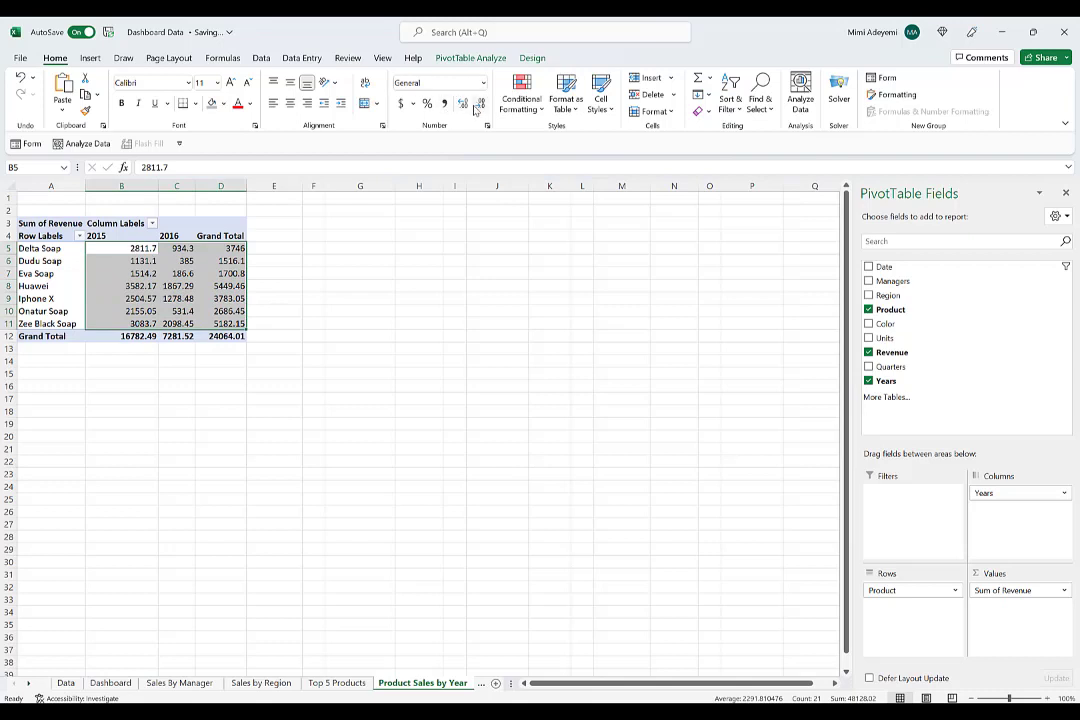
{"action": "left_click", "coordinate": [480, 104]}
{"action": "left_click", "coordinate": [360, 361]}
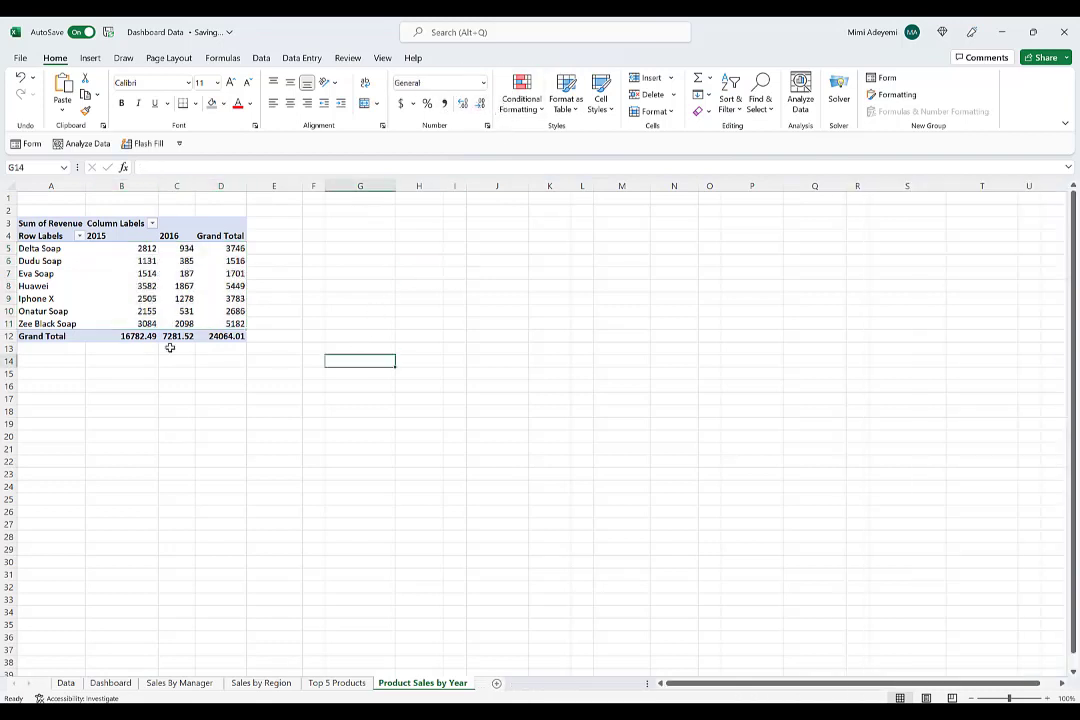
{"action": "left_click_drag", "start_coordinate": [128, 338], "coordinate": [270, 336]}
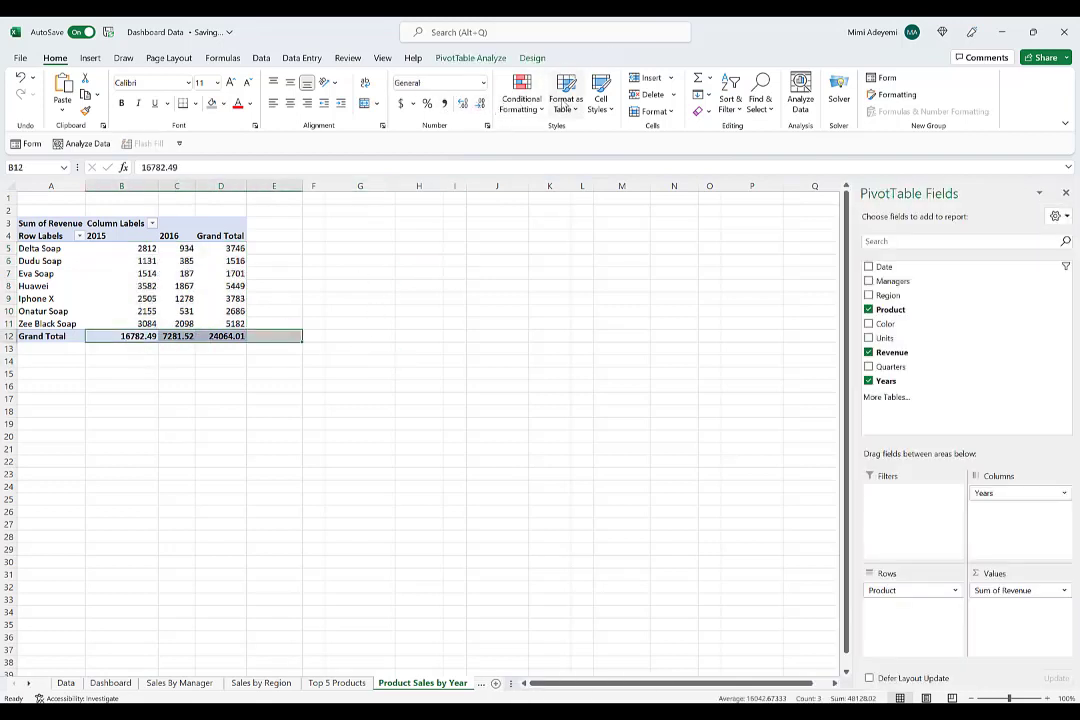
{"action": "double_click", "coordinate": [484, 104]}
{"action": "left_click", "coordinate": [422, 371]}
{"action": "left_click", "coordinate": [389, 374]}
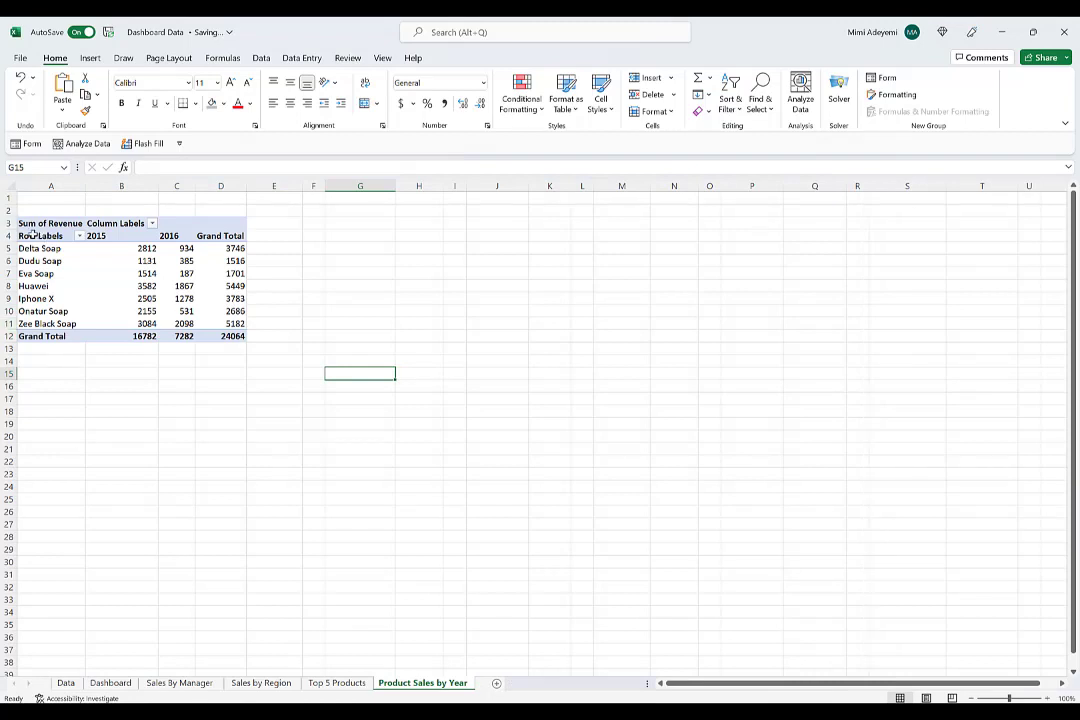
Insert a Clustered Column PivotChart from the product revenues for 2015 and 2016
{"action": "left_click_drag", "start_coordinate": [33, 232], "coordinate": [177, 323]}
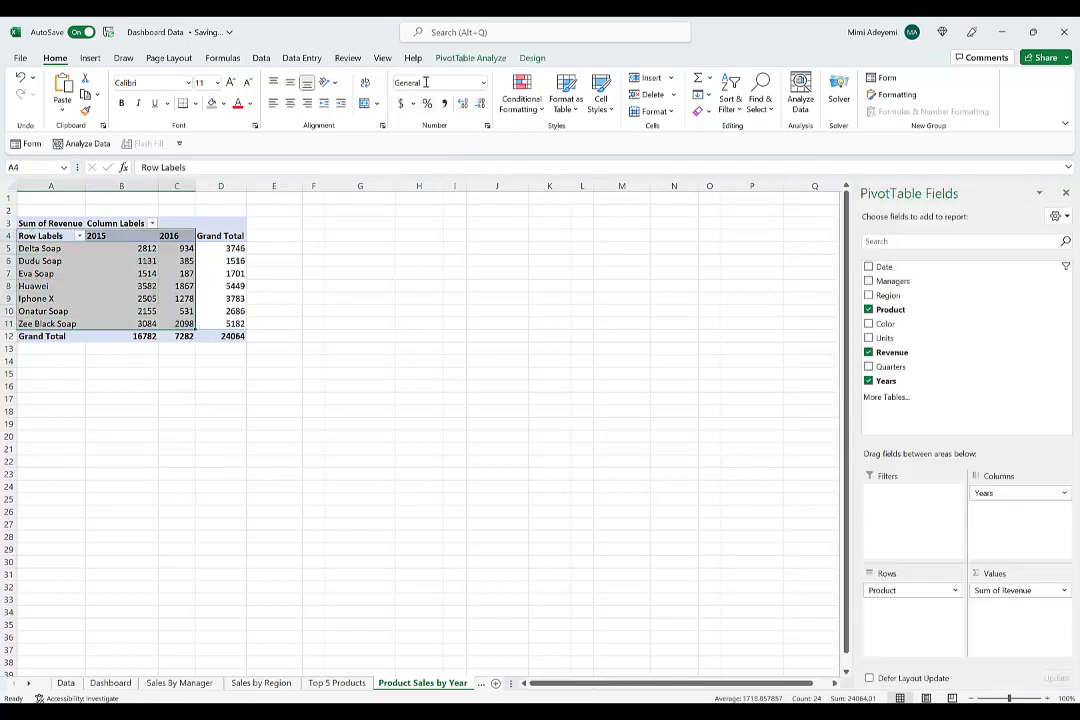
{"action": "left_click", "coordinate": [470, 57]}
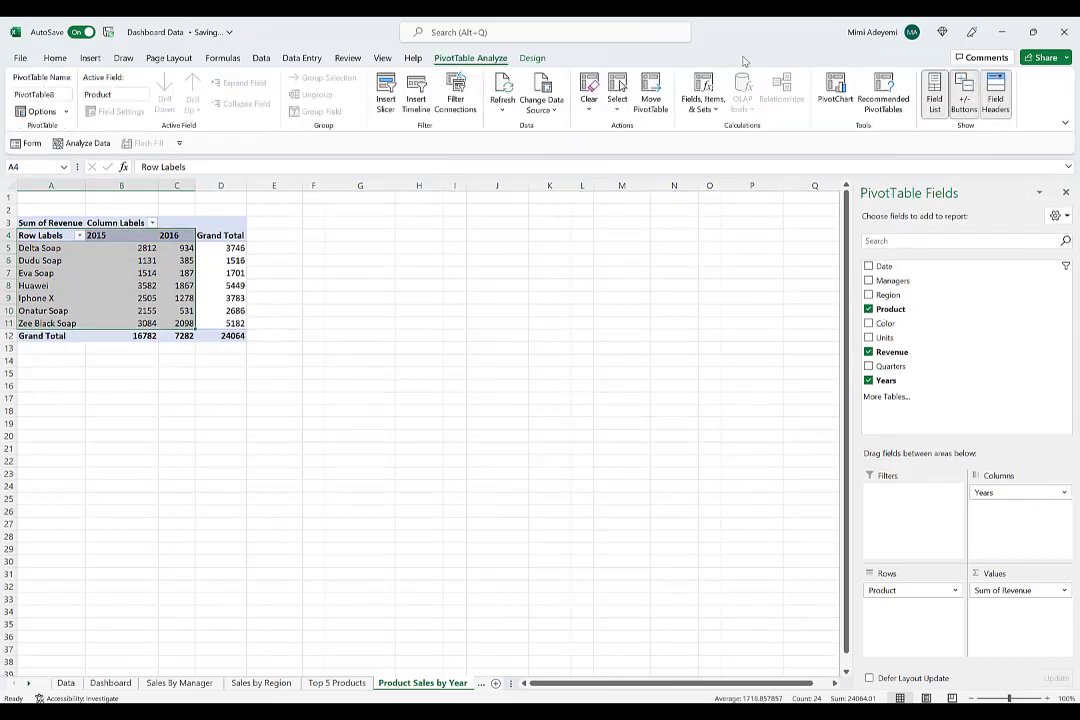
{"action": "left_click", "coordinate": [848, 88]}
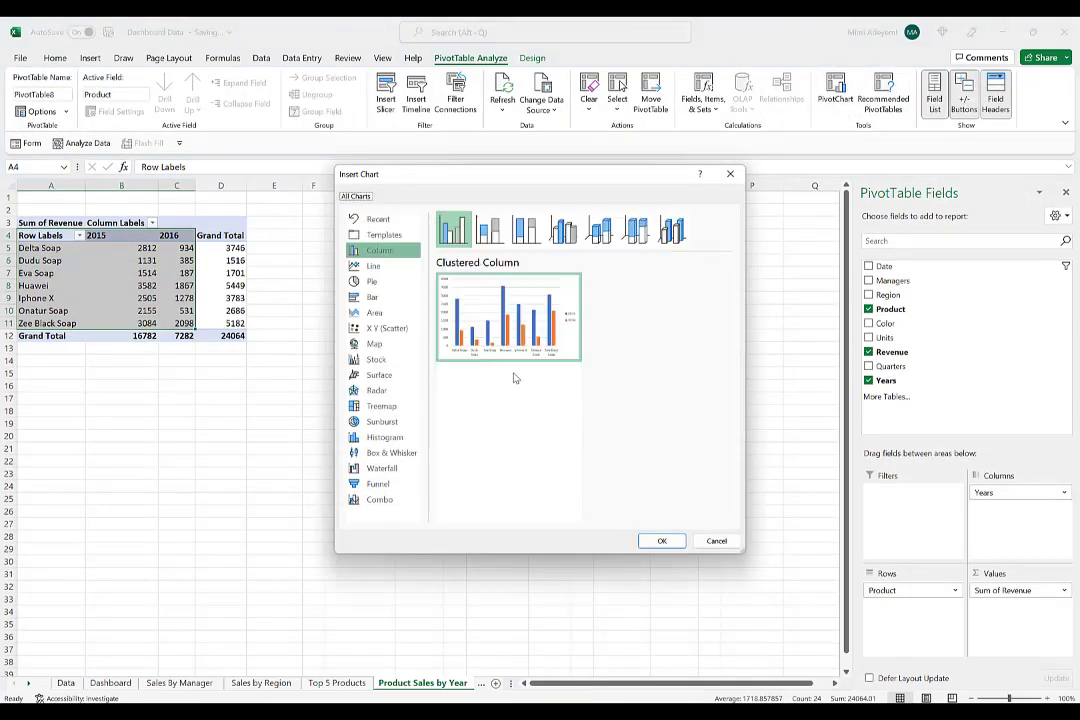
{"action": "mouse_move", "coordinate": [505, 343]}
{"action": "mouse_move", "coordinate": [548, 344]}
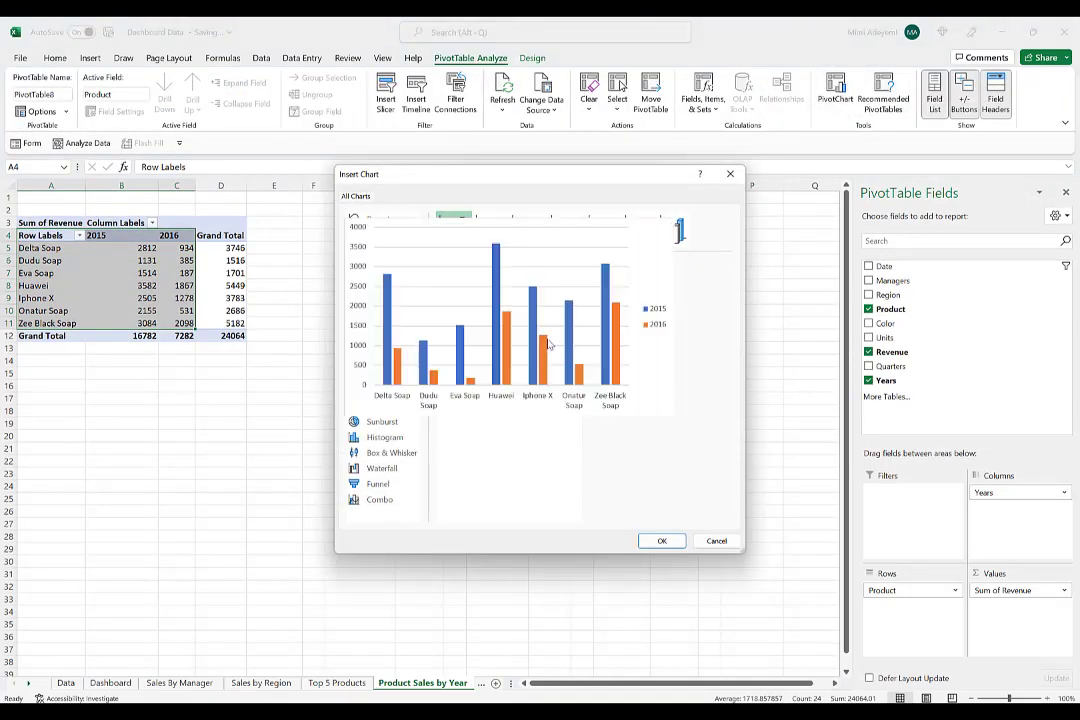
{"action": "left_click", "coordinate": [661, 540]}
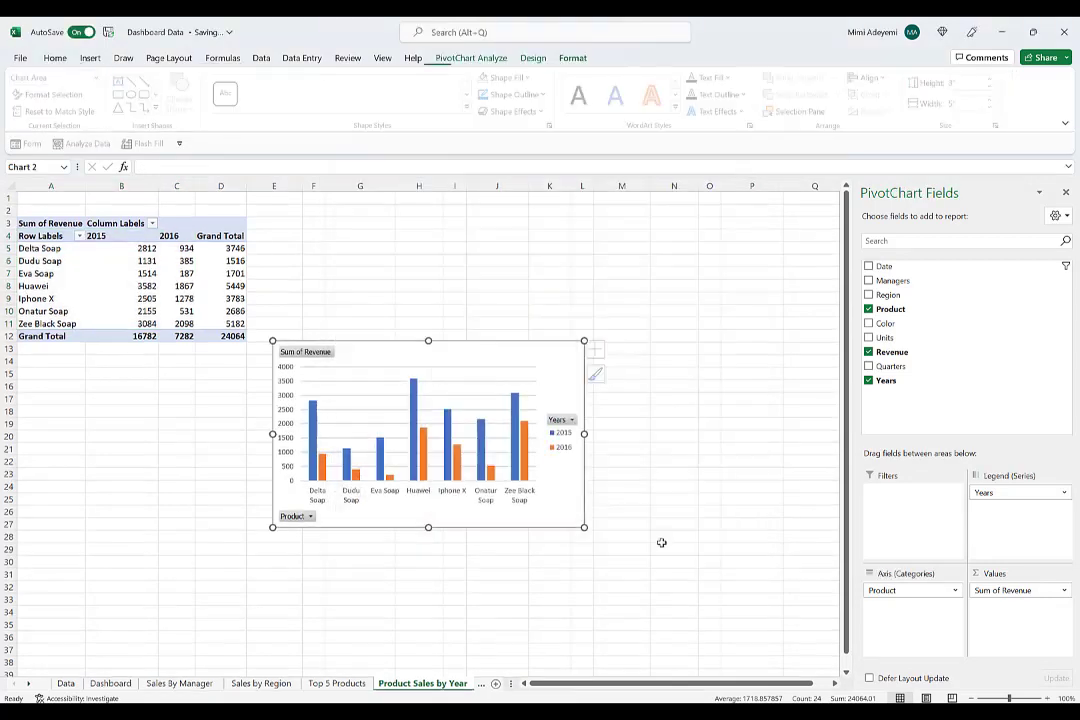
Sort the PivotTable's products by their 2016 revenue from largest to smallest
{"action": "left_click", "coordinate": [194, 252]}
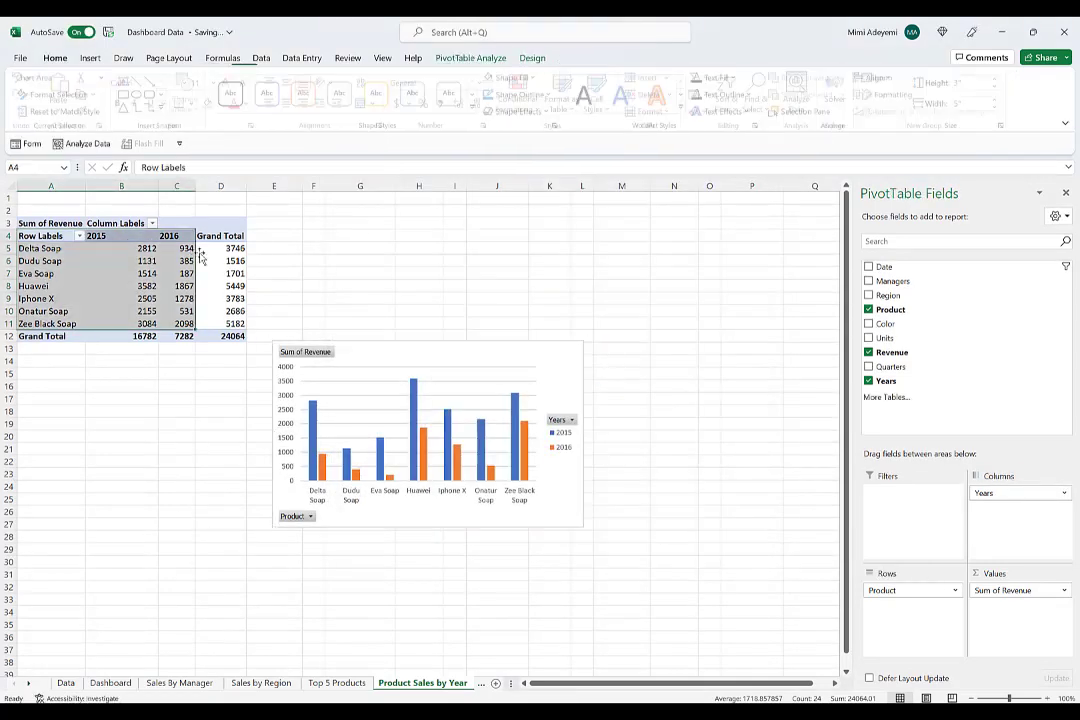
{"action": "left_click", "coordinate": [182, 249]}
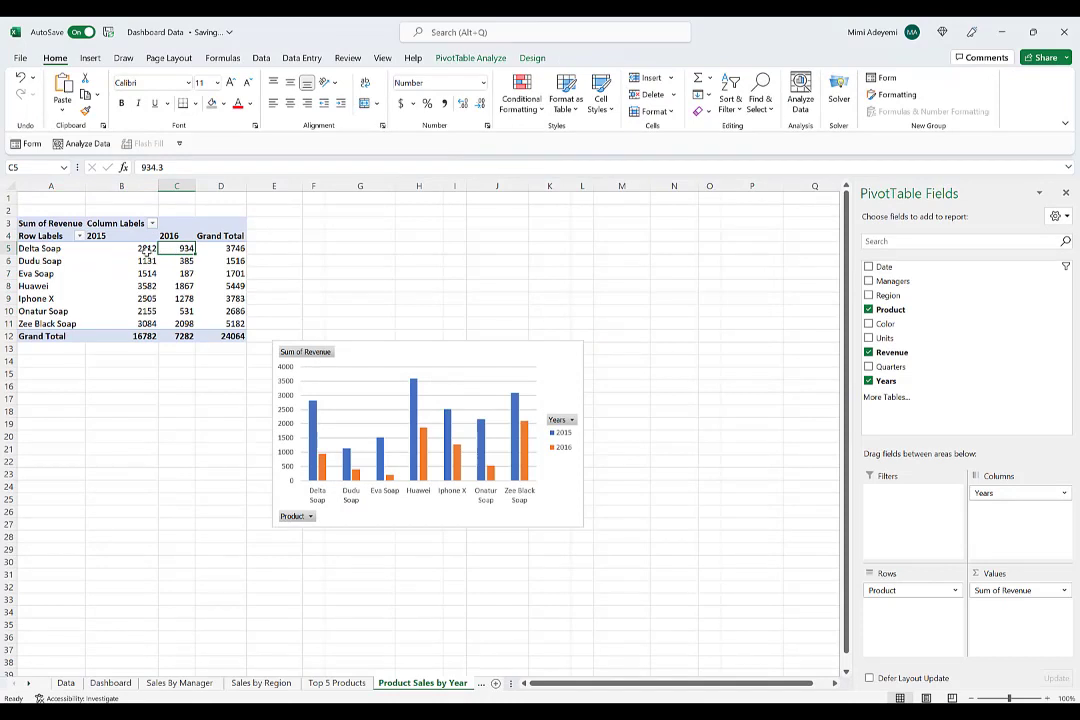
{"action": "left_click", "coordinate": [146, 252]}
{"action": "left_click", "coordinate": [185, 248]}
{"action": "right_click", "coordinate": [187, 250]}
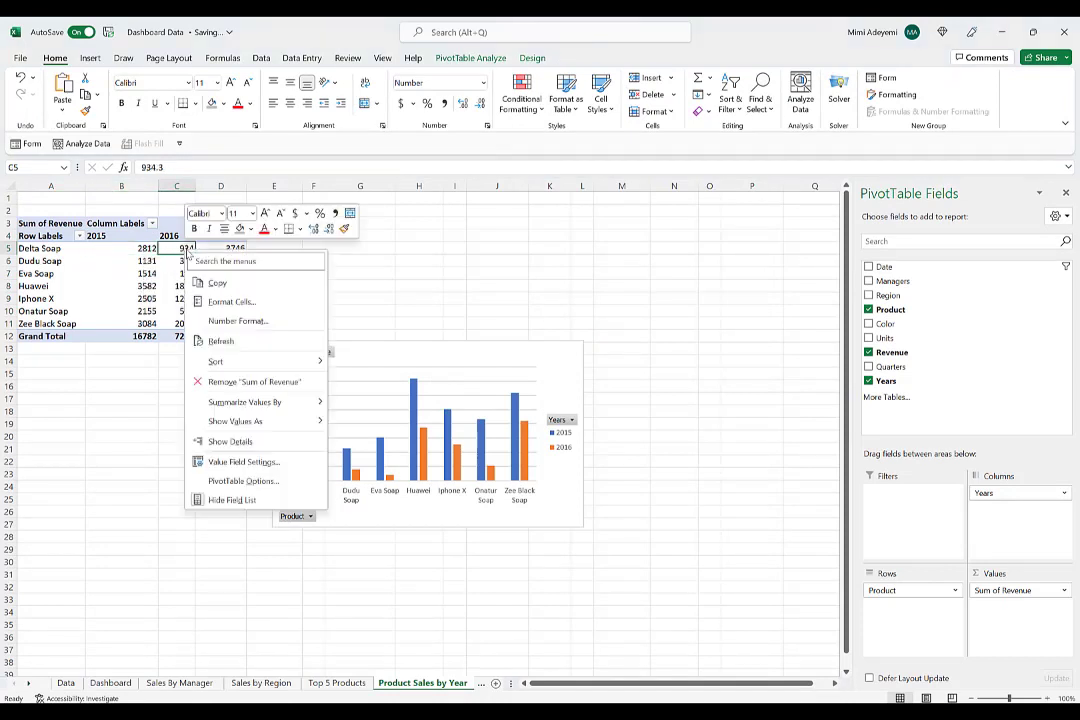
{"action": "mouse_move", "coordinate": [216, 361]}
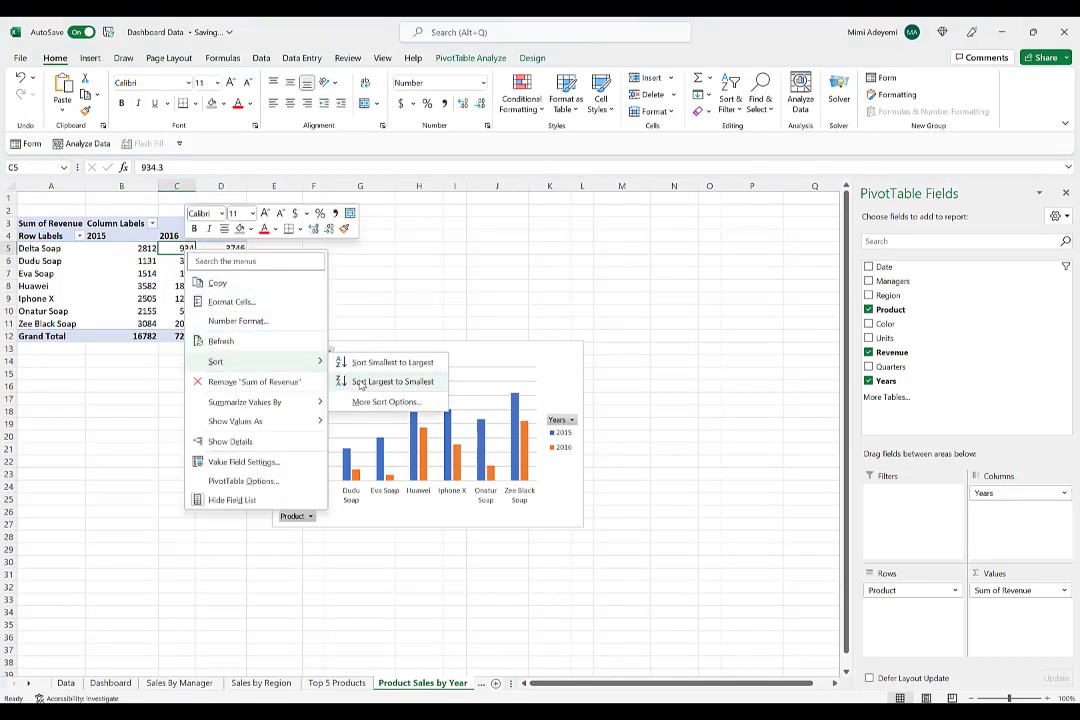
{"action": "left_click", "coordinate": [390, 381]}
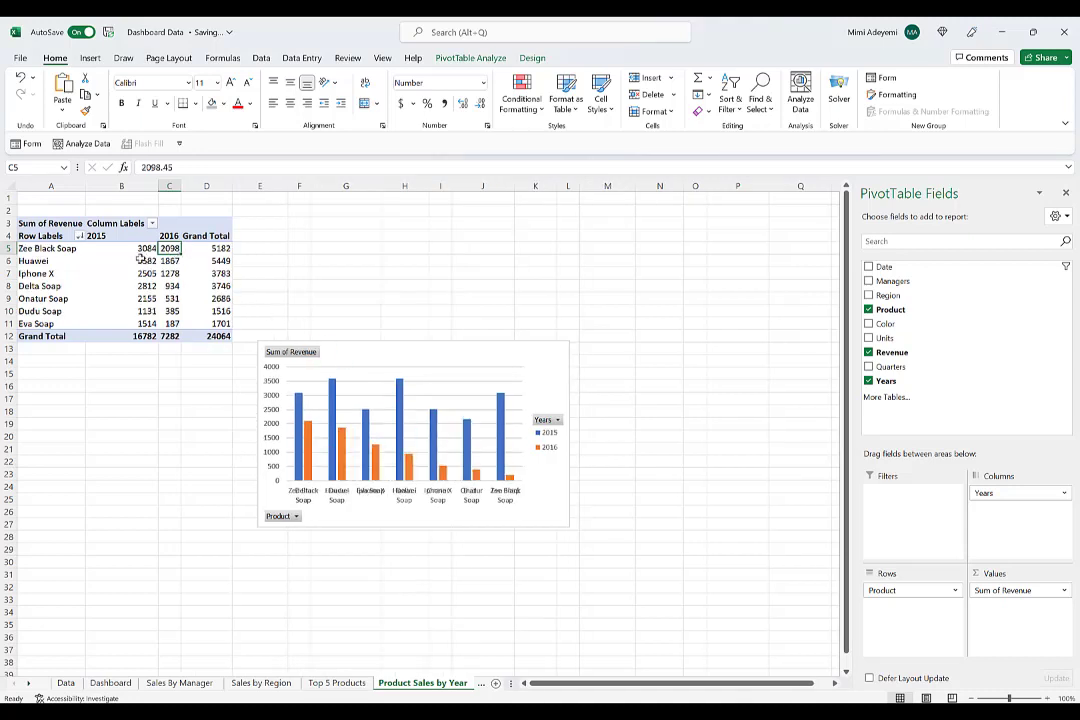
{"action": "left_click", "coordinate": [612, 268]}
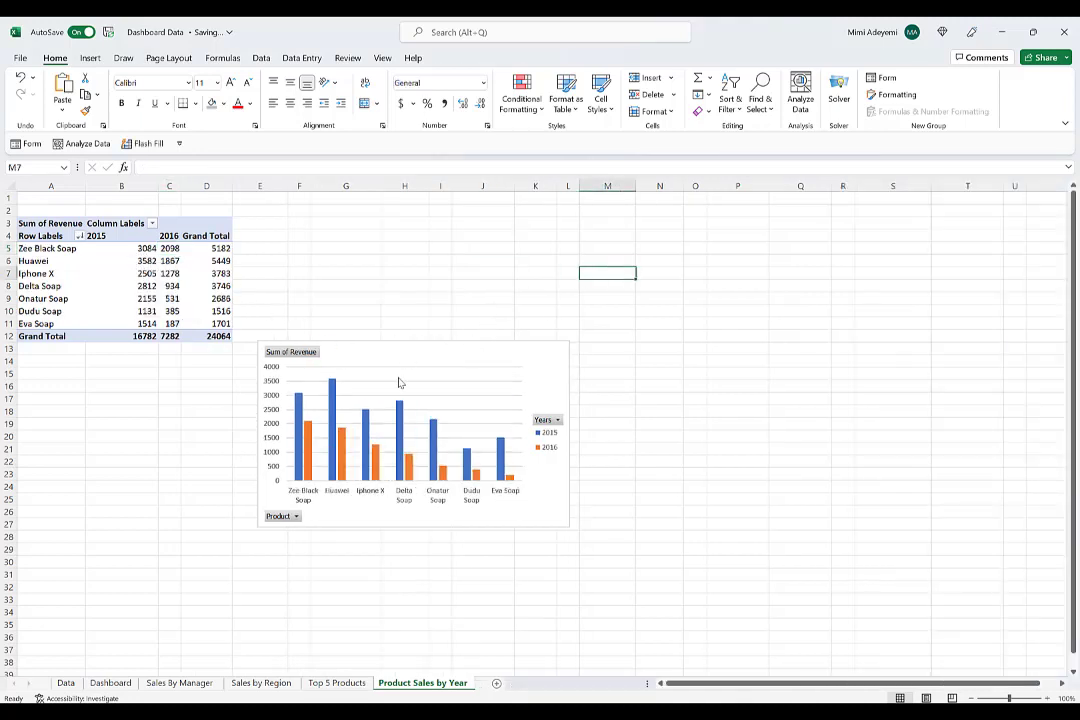
Move the PivotChart up beside the PivotTable and delete its horizontal gridlines
{"action": "left_click_drag", "start_coordinate": [408, 373], "coordinate": [437, 277]}
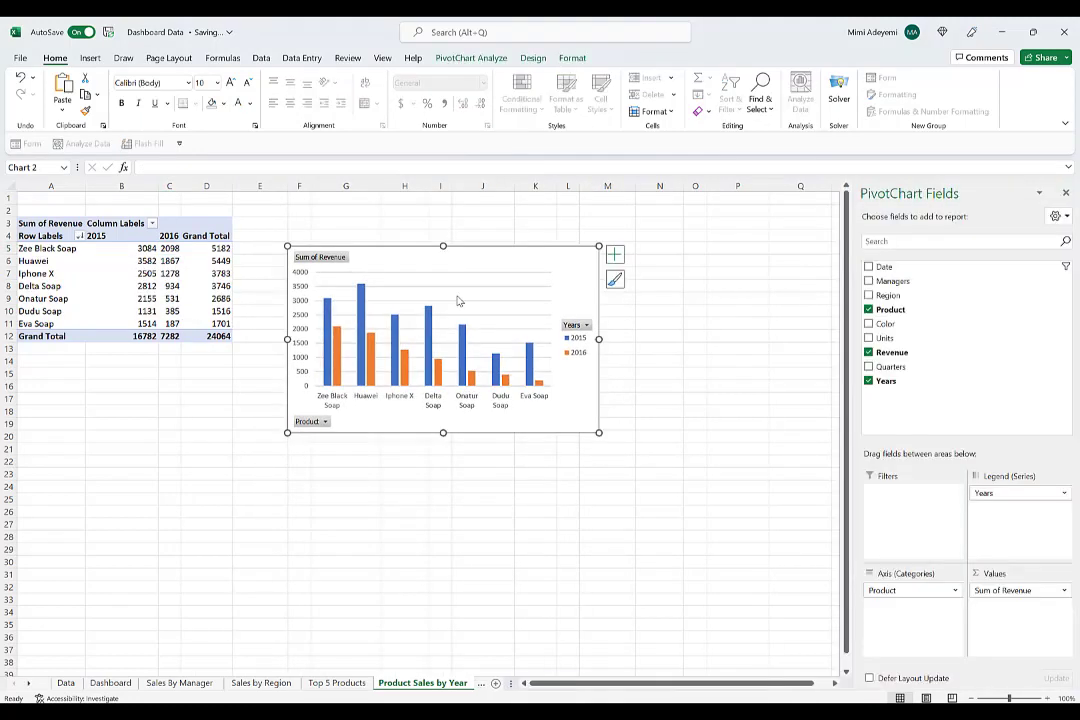
{"action": "left_click", "coordinate": [507, 288]}
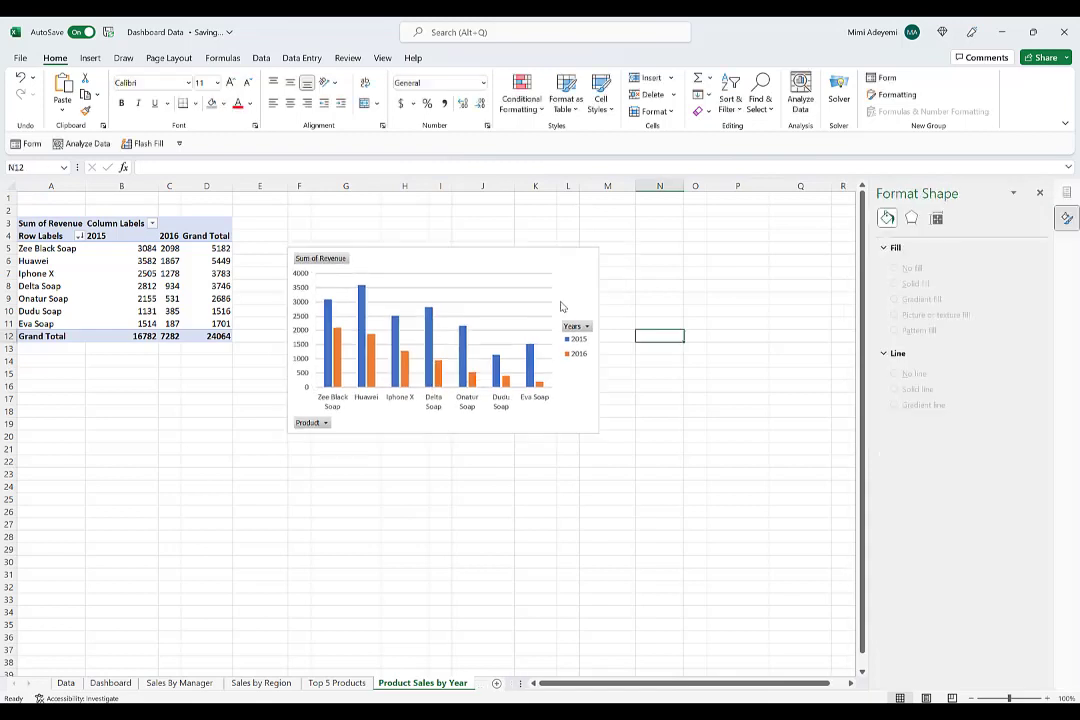
{"action": "left_click", "coordinate": [538, 303]}
{"action": "left_click", "coordinate": [453, 259]}
Hide all field buttons on the product sales PivotChart
{"action": "right_click", "coordinate": [320, 258]}
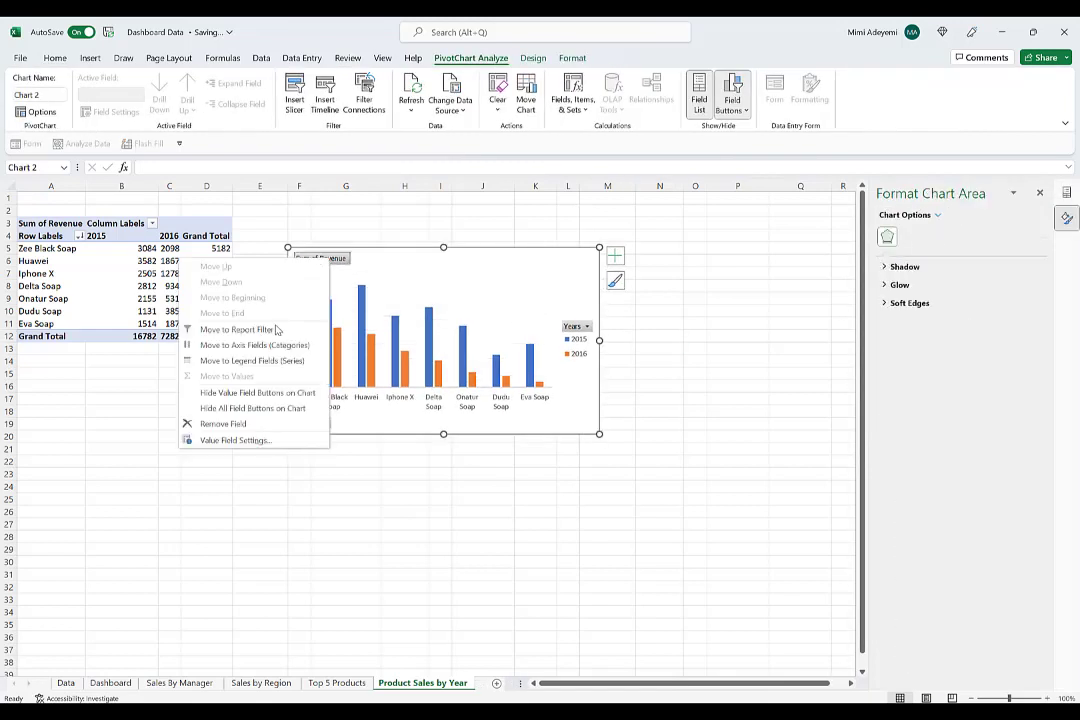
{"action": "left_click", "coordinate": [246, 414]}
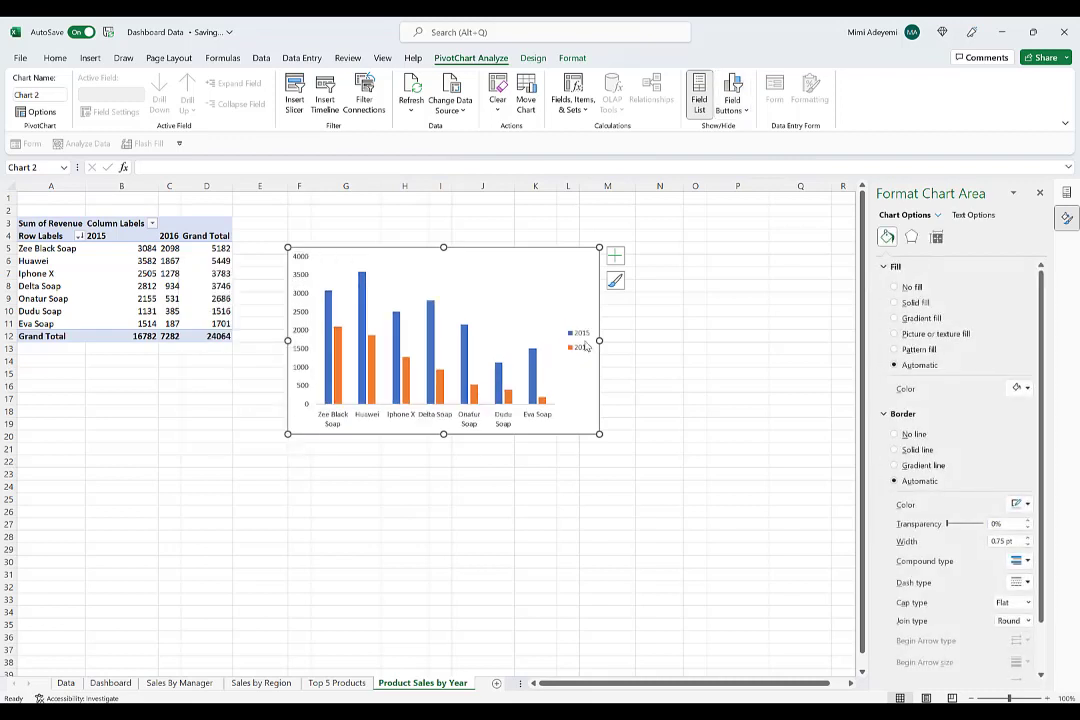
{"action": "left_click", "coordinate": [583, 348]}
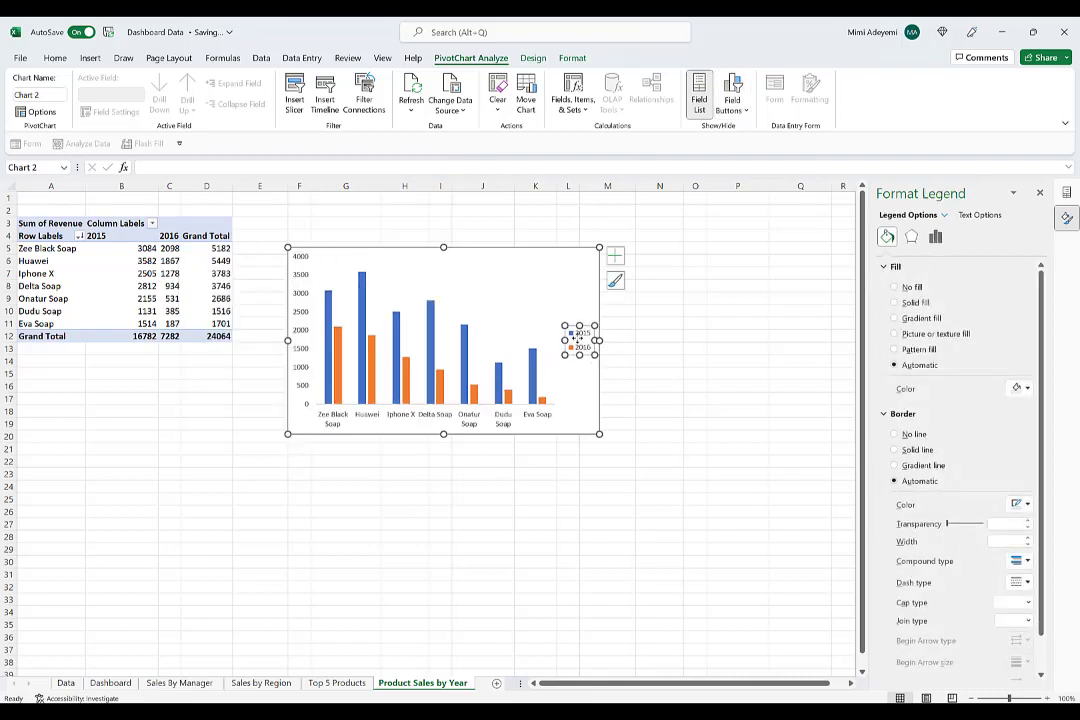
{"action": "left_click", "coordinate": [579, 333]}
{"action": "left_click", "coordinate": [694, 386]}
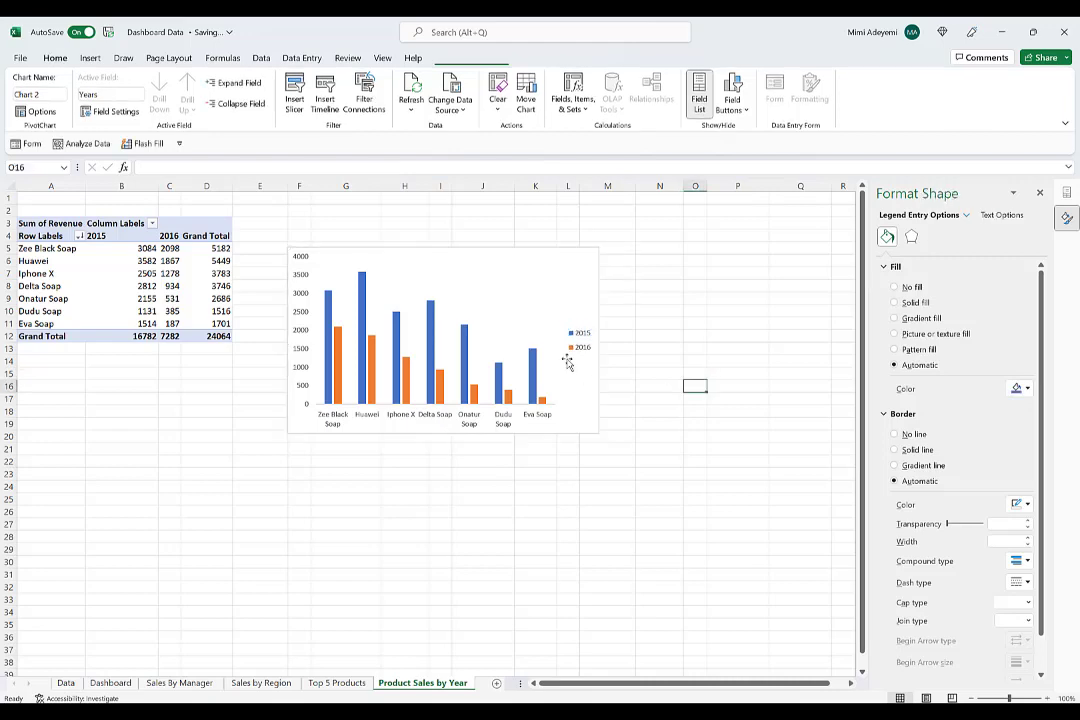
Lower the plot area's upper edge to leave space above the columns, and widen the chart to the end of column N
{"action": "left_click", "coordinate": [481, 264]}
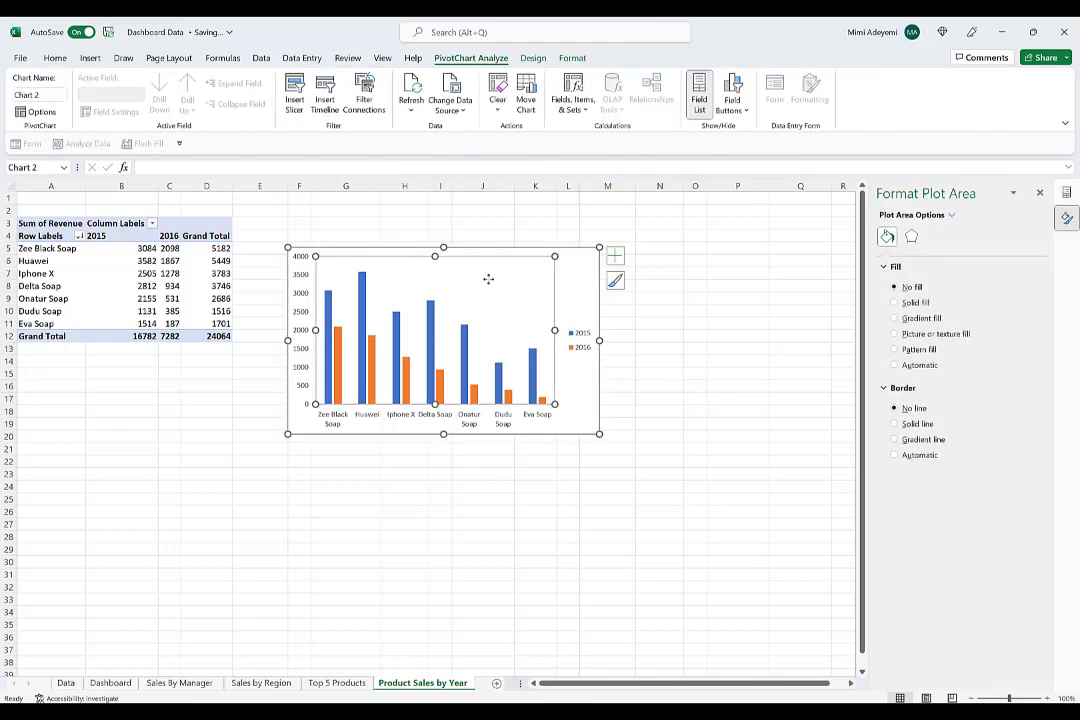
{"action": "left_click_drag", "start_coordinate": [435, 256], "coordinate": [440, 271]}
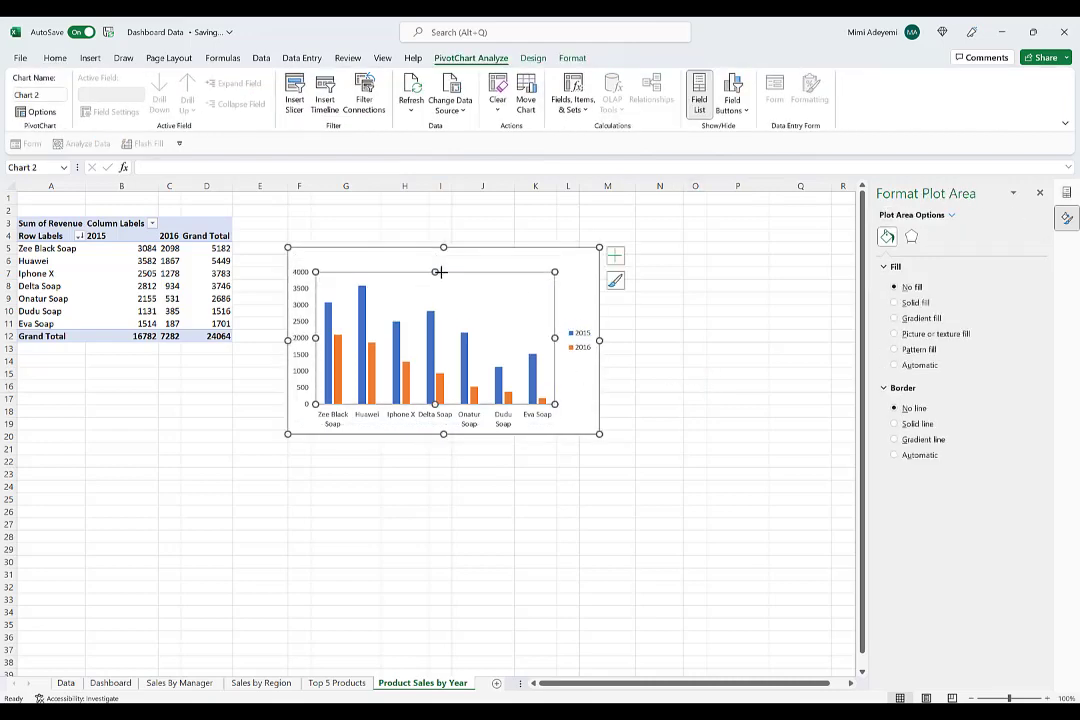
{"action": "left_click", "coordinate": [435, 269]}
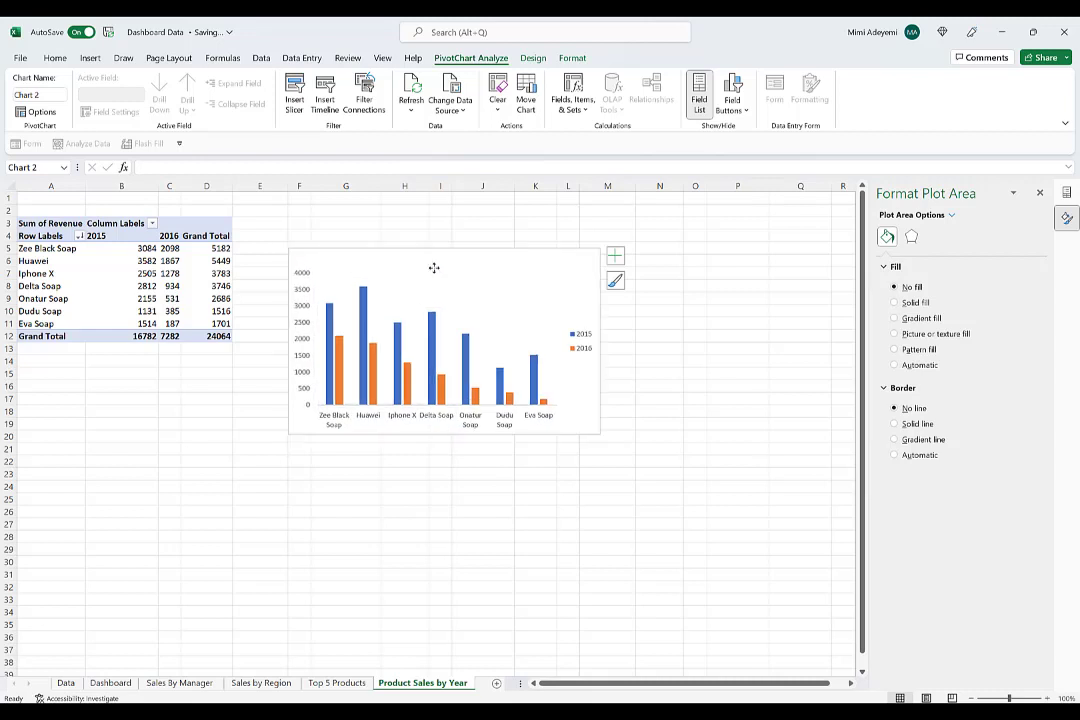
{"action": "left_click", "coordinate": [439, 272]}
{"action": "left_click_drag", "start_coordinate": [439, 276], "coordinate": [438, 283]}
{"action": "left_click_drag", "start_coordinate": [600, 343], "coordinate": [681, 341]}
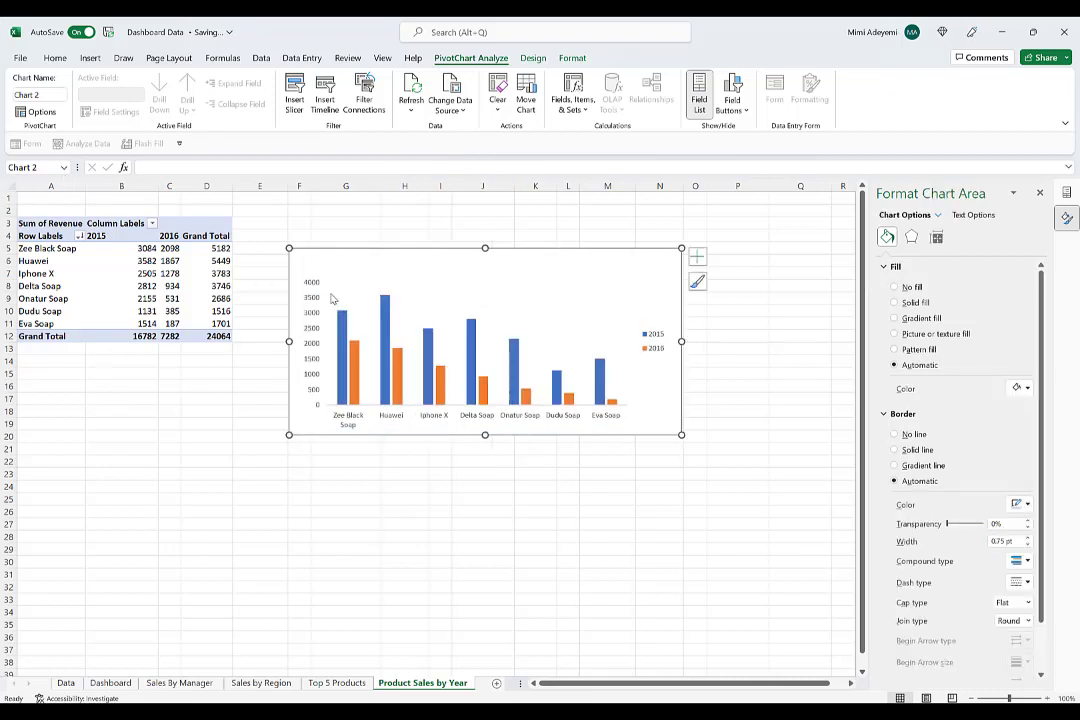
Add data labels to both the 2015 and 2016 series of the product sales PivotChart
{"action": "right_click", "coordinate": [341, 332]}
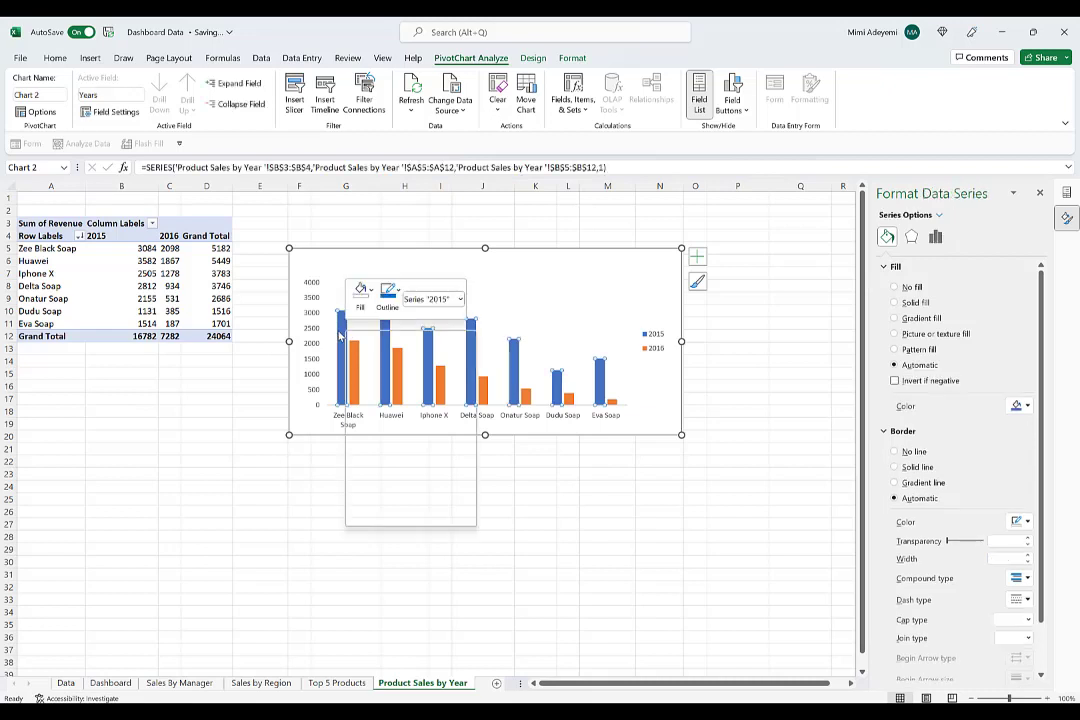
{"action": "left_click", "coordinate": [393, 479]}
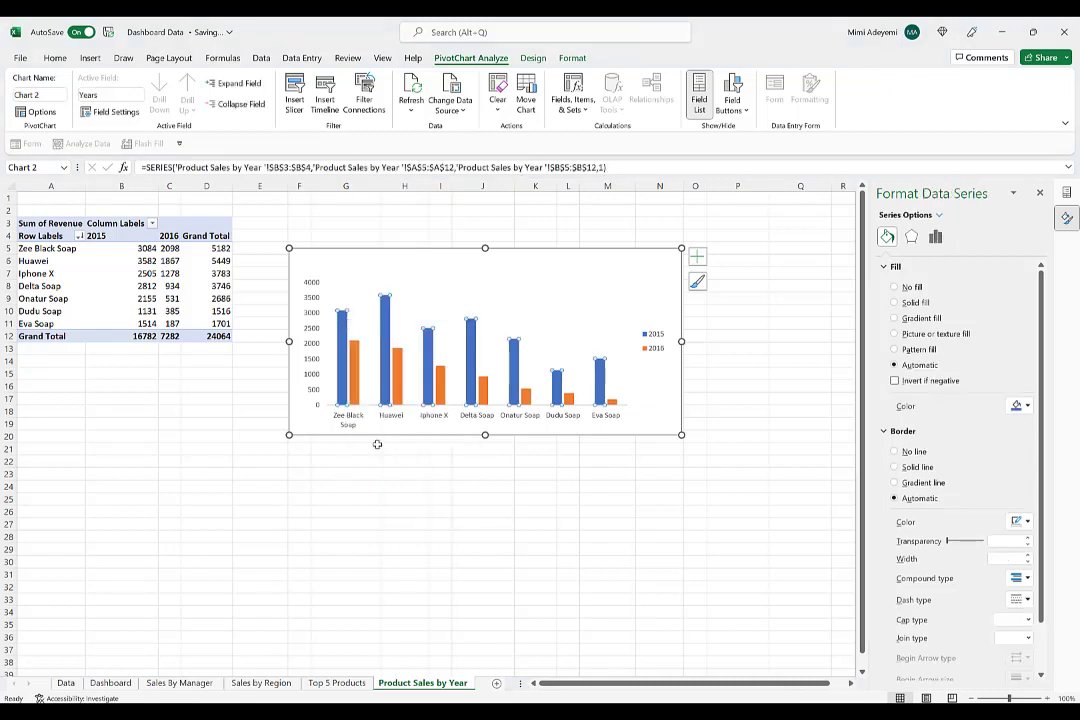
{"action": "right_click", "coordinate": [352, 370]}
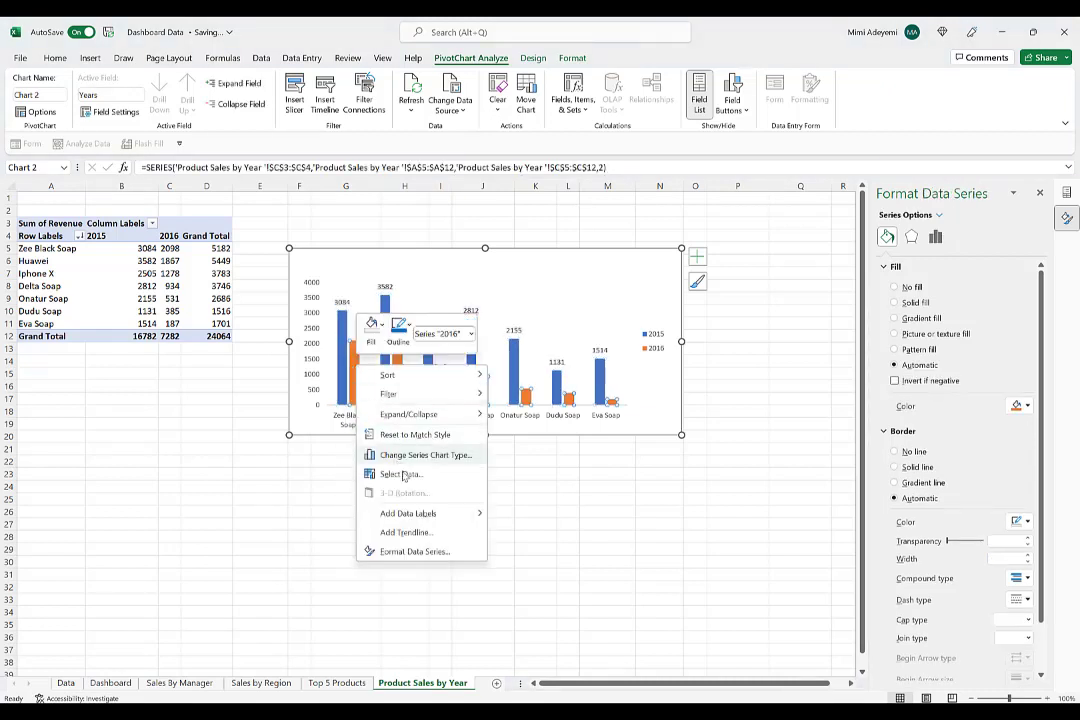
{"action": "left_click", "coordinate": [412, 511]}
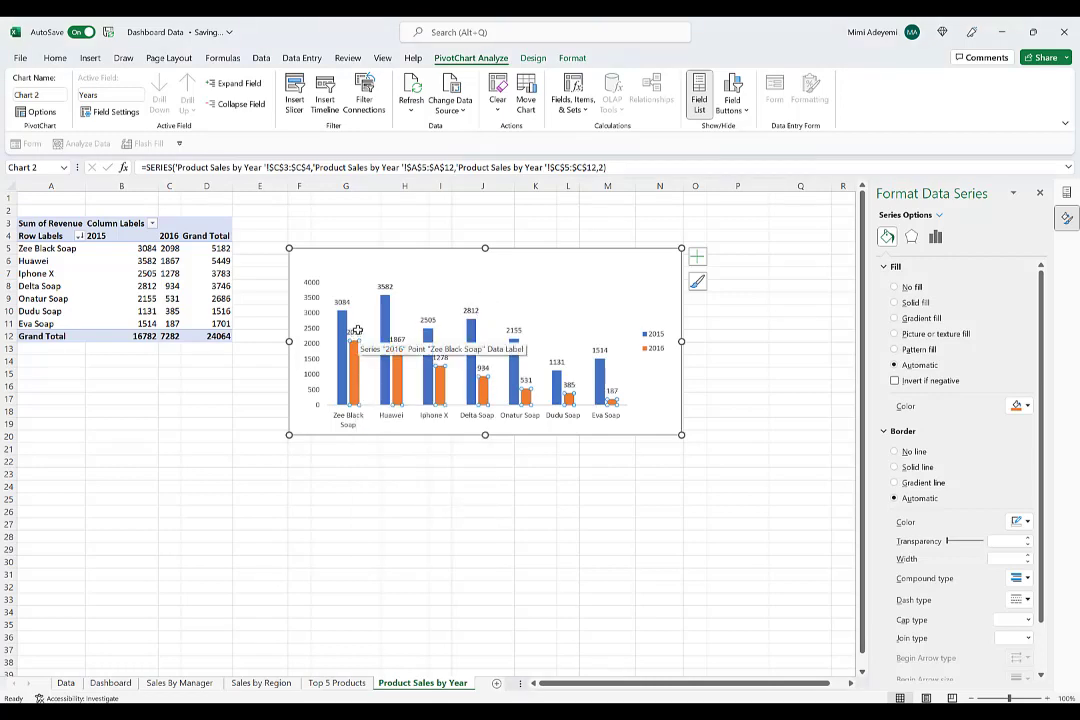
{"action": "left_click", "coordinate": [440, 472]}
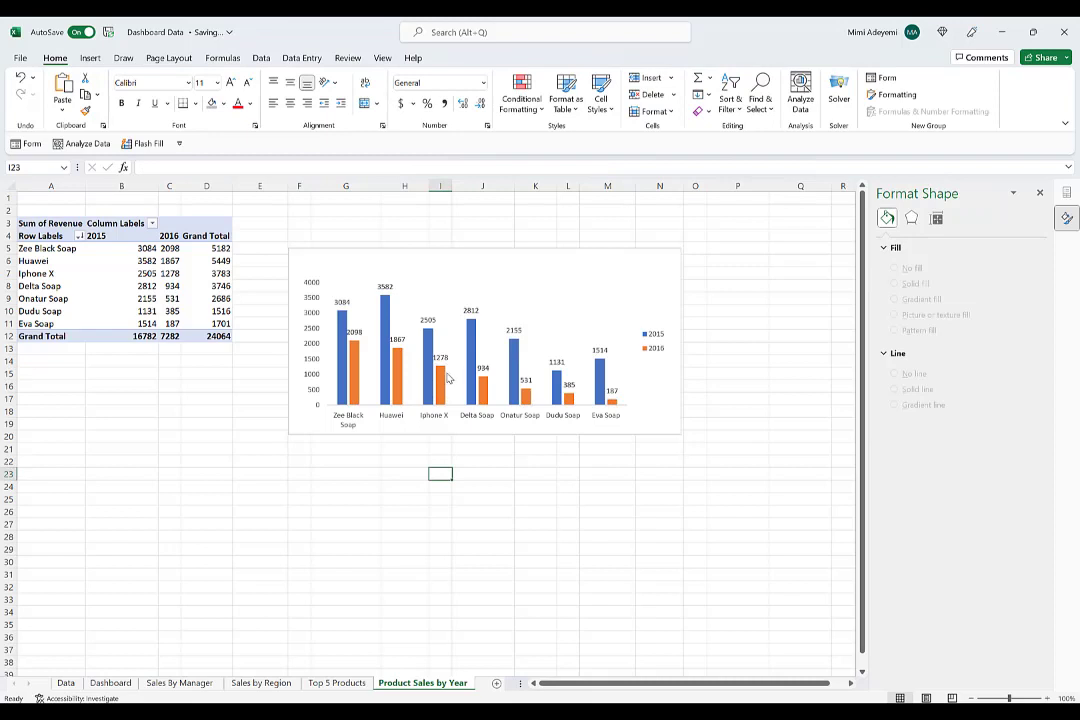
Insert a Product slicer beside the PivotChart and accept its report connections to the PivotTables
{"action": "left_click", "coordinate": [494, 264]}
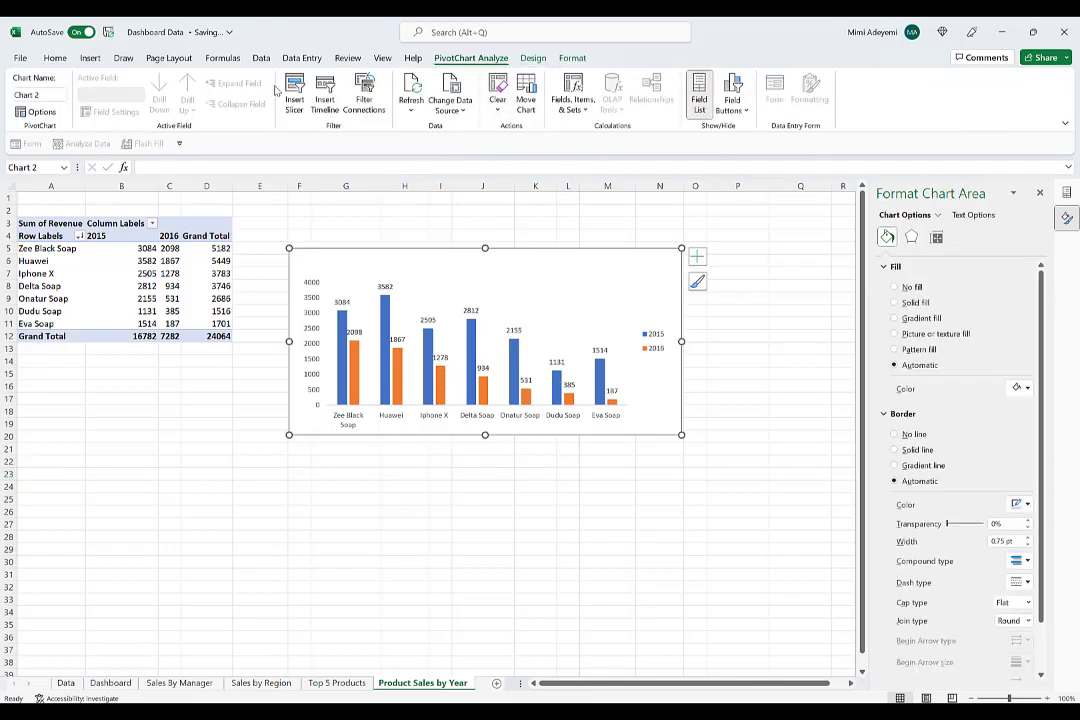
{"action": "left_click", "coordinate": [294, 94]}
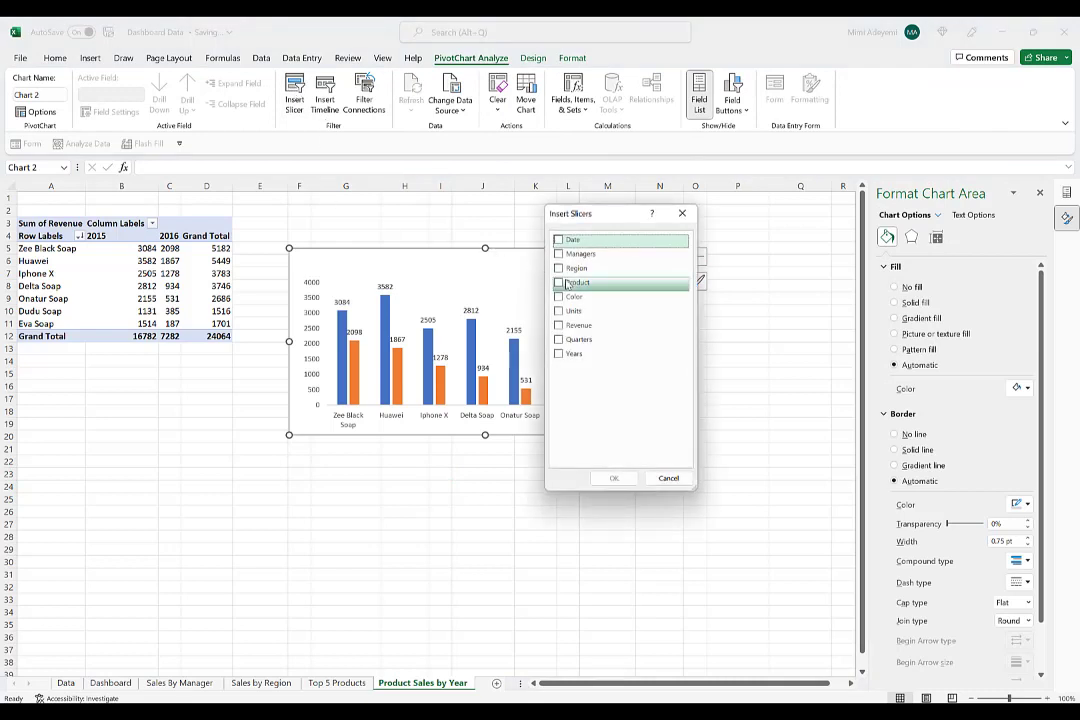
{"action": "left_click", "coordinate": [558, 283]}
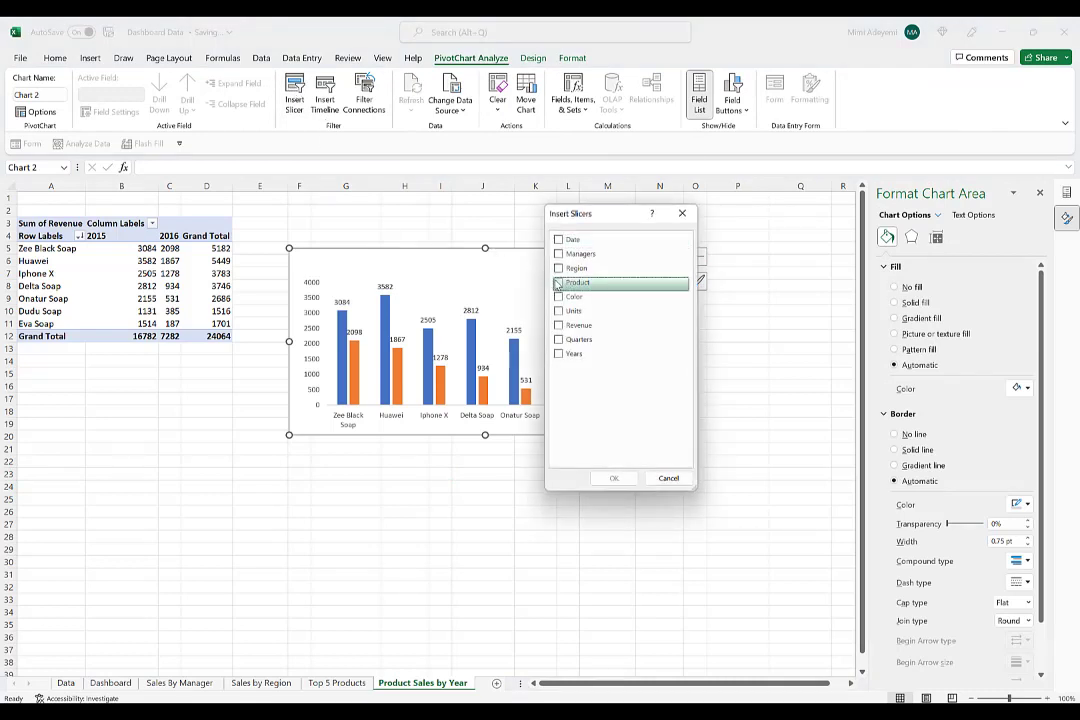
{"action": "left_click", "coordinate": [612, 478]}
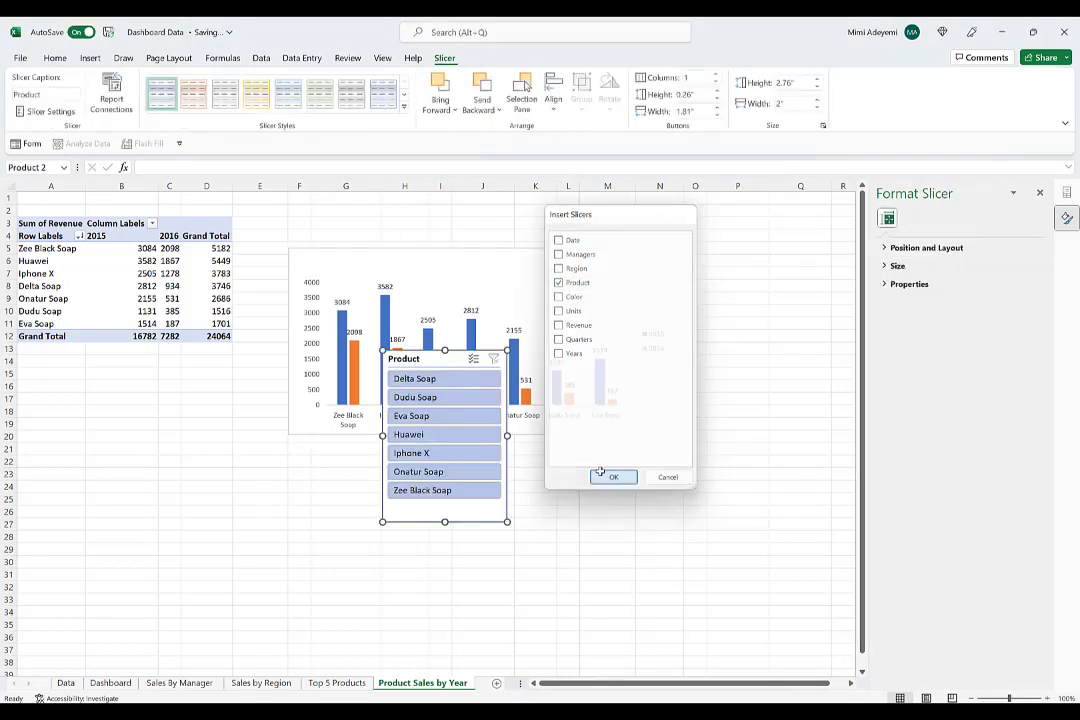
{"action": "left_click_drag", "start_coordinate": [440, 362], "coordinate": [755, 292]}
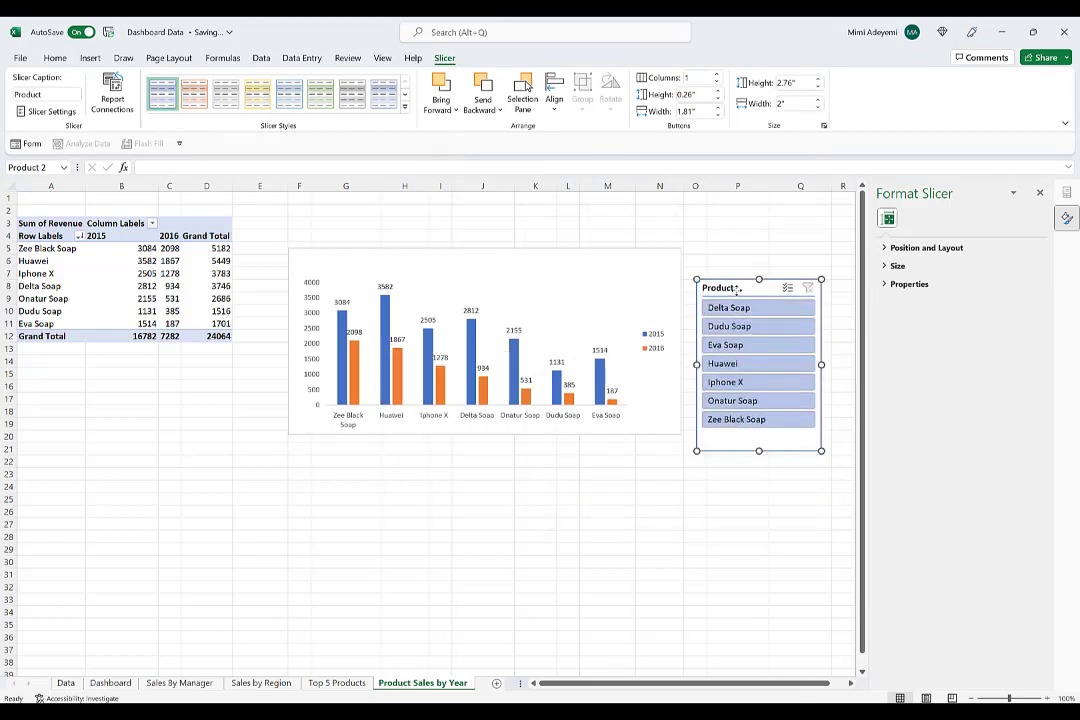
{"action": "left_click", "coordinate": [112, 100]}
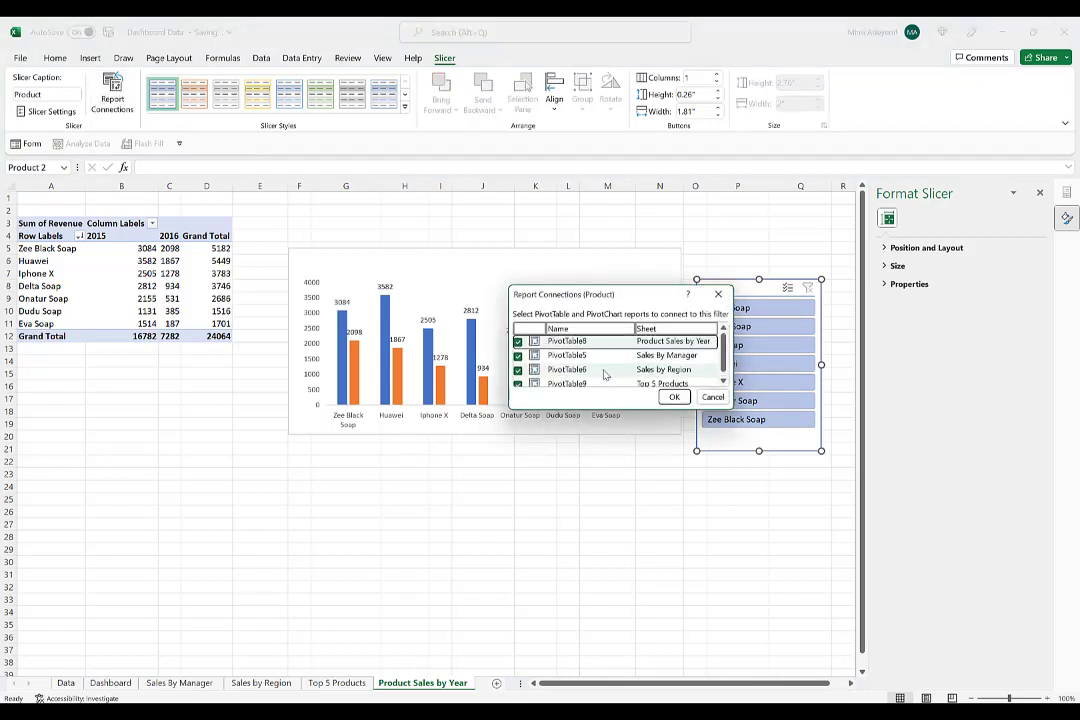
{"action": "left_click", "coordinate": [673, 397]}
Copy the product sales PivotChart to the Dashboard sheet, below the Sales By Region chart
{"action": "left_click", "coordinate": [497, 265]}
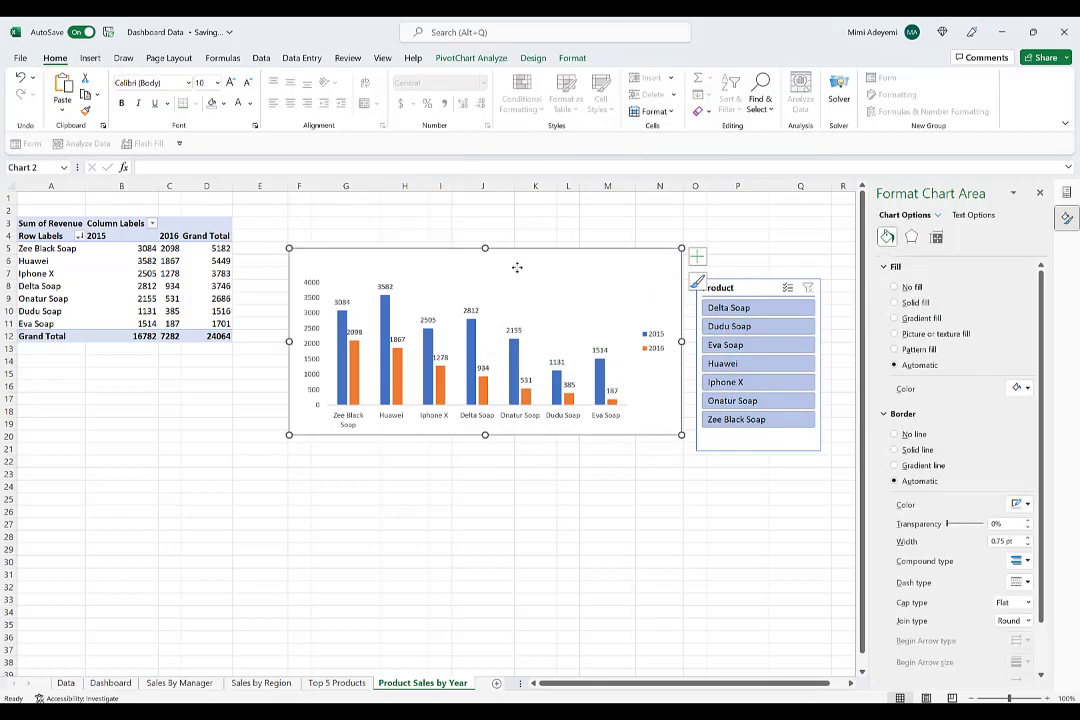
{"action": "left_click", "coordinate": [111, 683]}
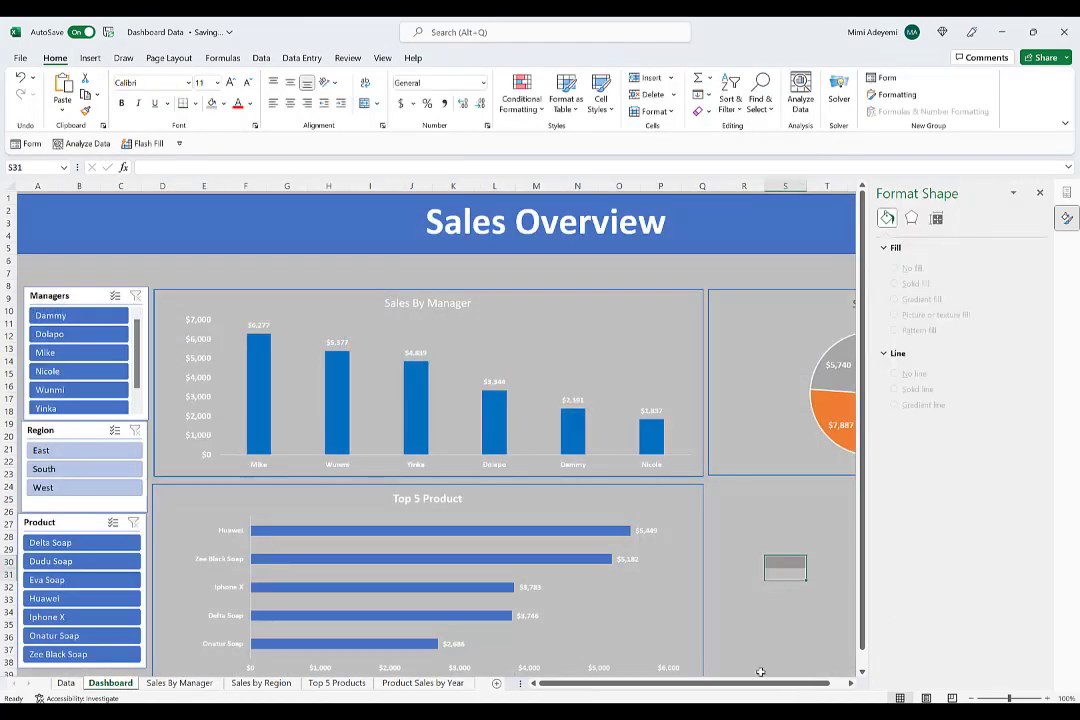
{"action": "scroll", "coordinate": [730, 600], "scroll_direction": "right", "scroll_amount": 1}
{"action": "left_click", "coordinate": [688, 505]}
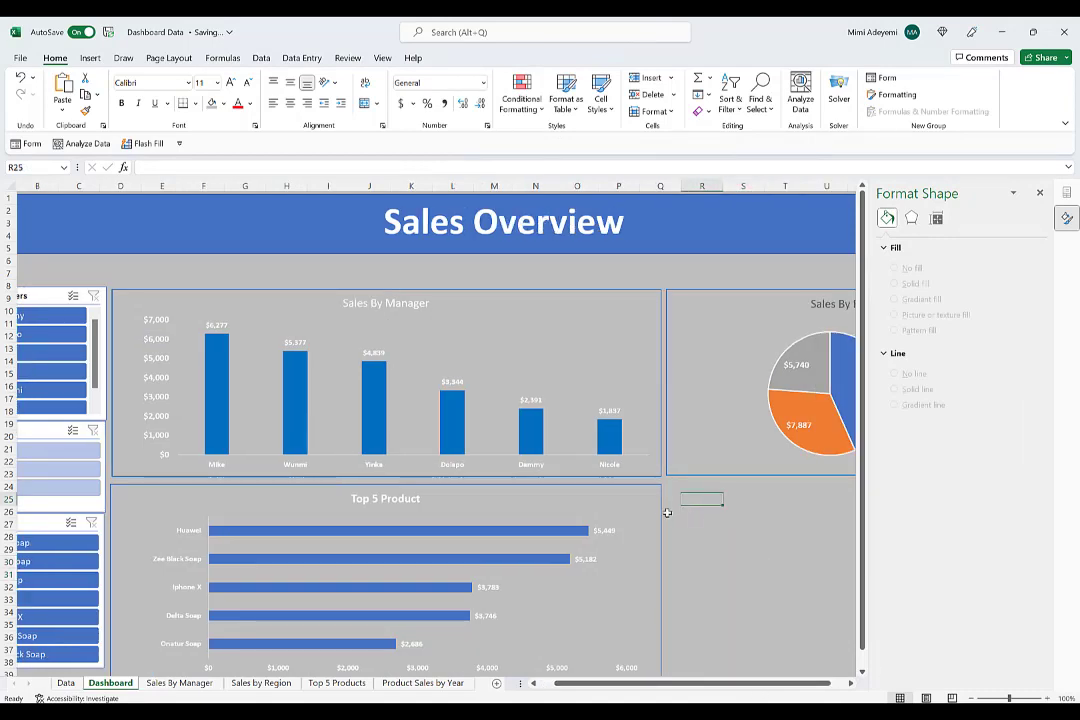
{"action": "key", "text": "ctrl+v"}
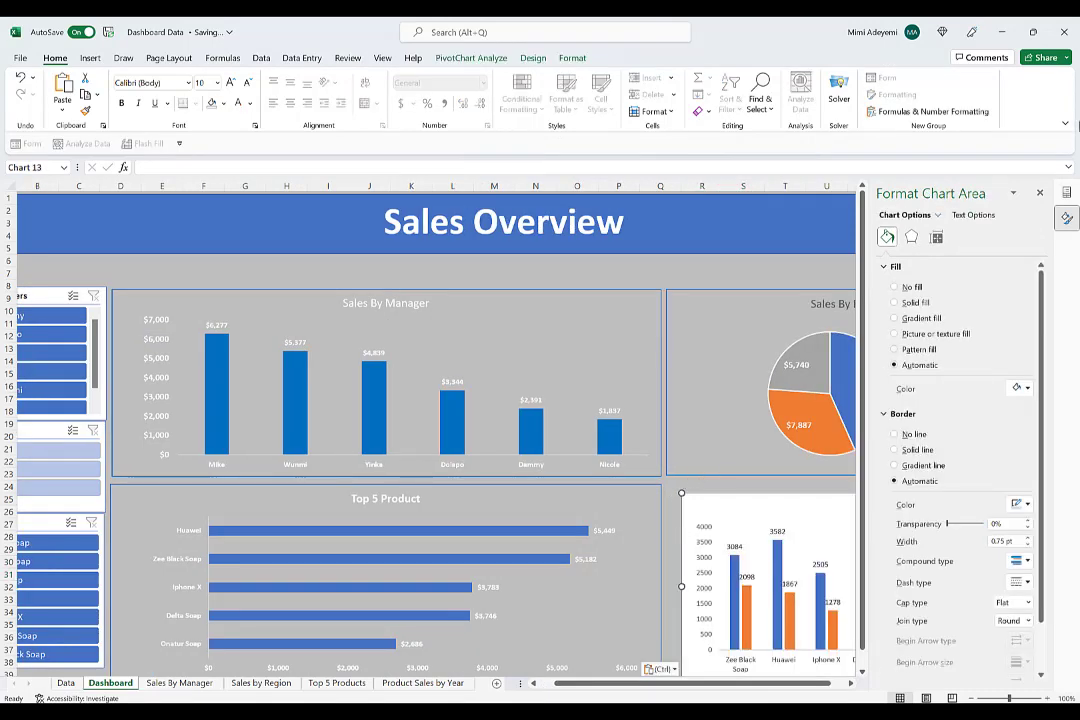
Close the formatting and field list panes and fit the pasted chart into the space below the Sales By Region chart
{"action": "left_click", "coordinate": [1040, 193]}
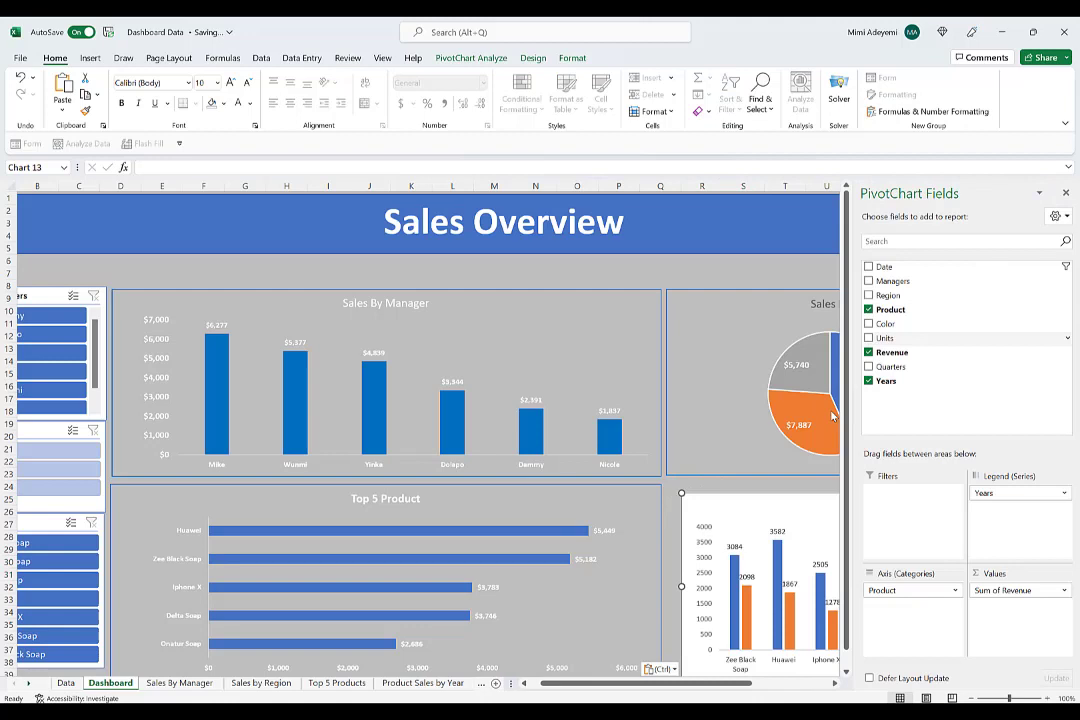
{"action": "left_click", "coordinate": [1065, 194]}
{"action": "mouse_move", "coordinate": [898, 497]}
{"action": "left_mouse_down"}
{"action": "mouse_move", "coordinate": [889, 494]}
{"action": "mouse_move", "coordinate": [900, 495]}
{"action": "left_mouse_up"}
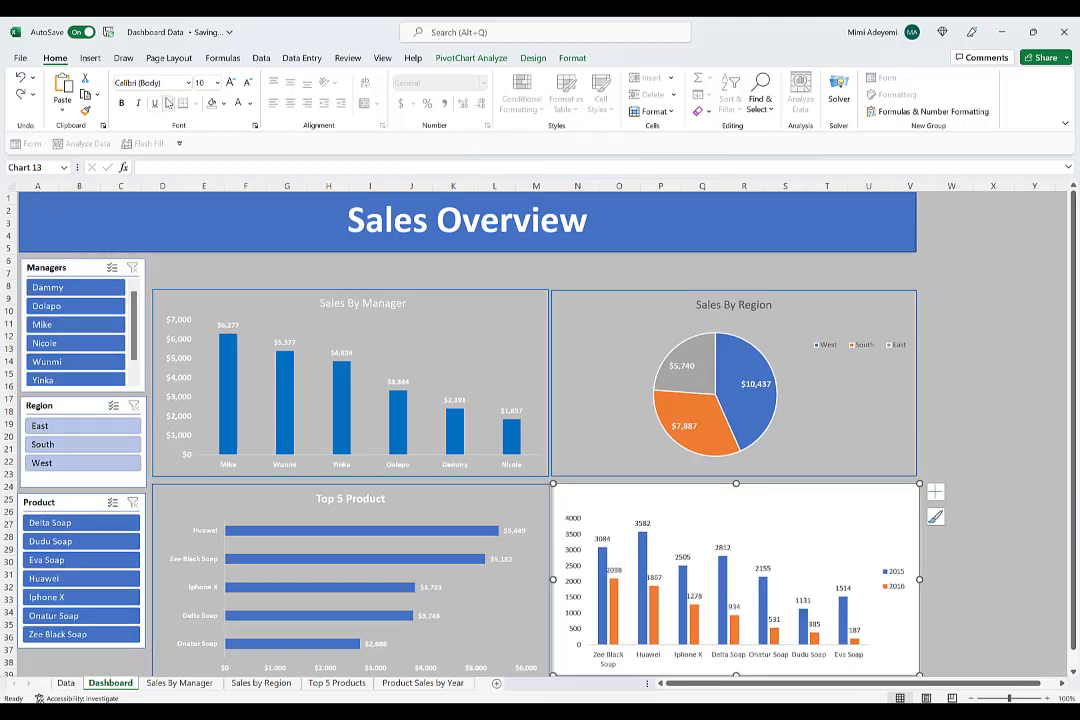
Remove the fill of the pasted product sales chart and give it a standard blue outline
{"action": "left_click", "coordinate": [223, 103]}
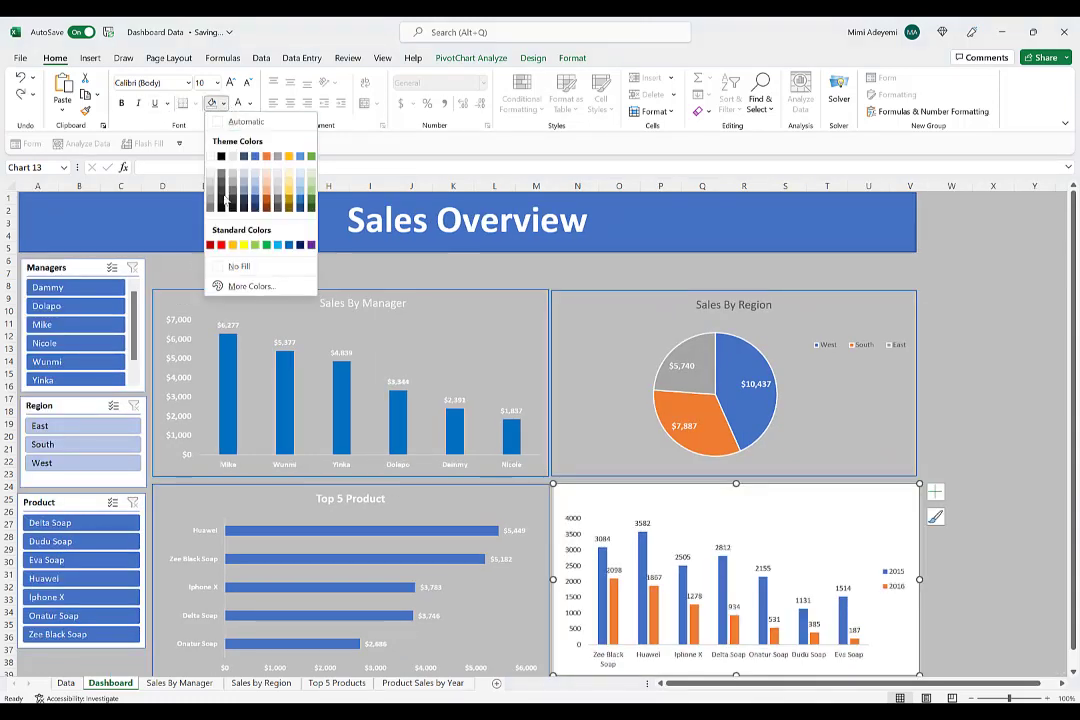
{"action": "left_click", "coordinate": [222, 264]}
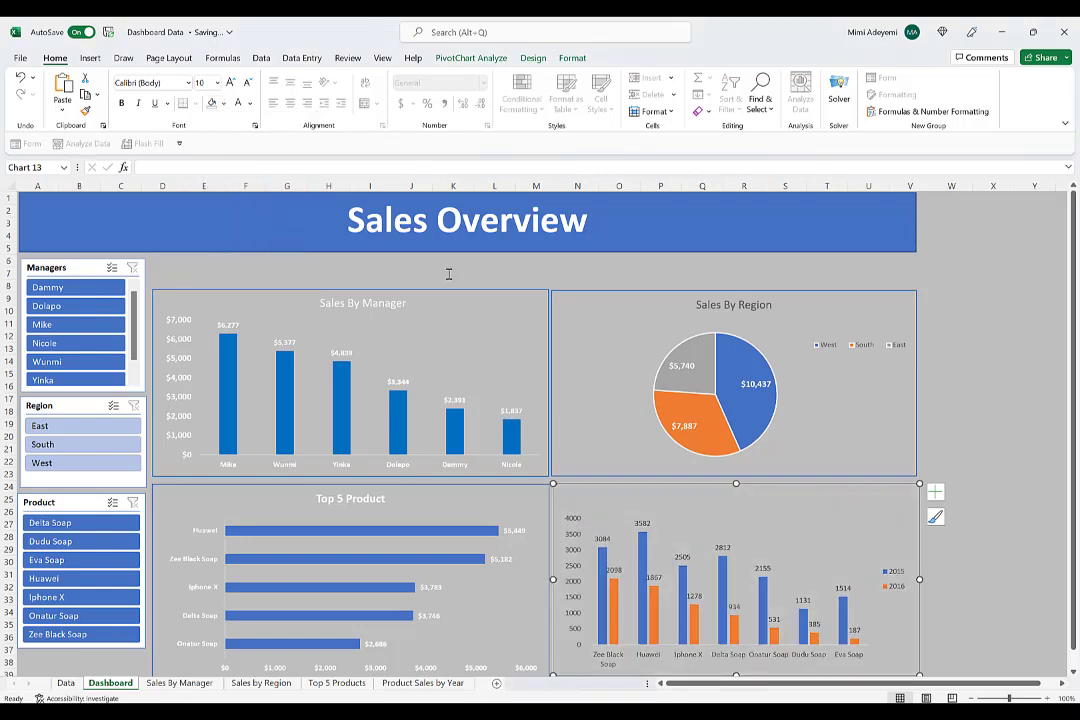
{"action": "right_click", "coordinate": [659, 490]}
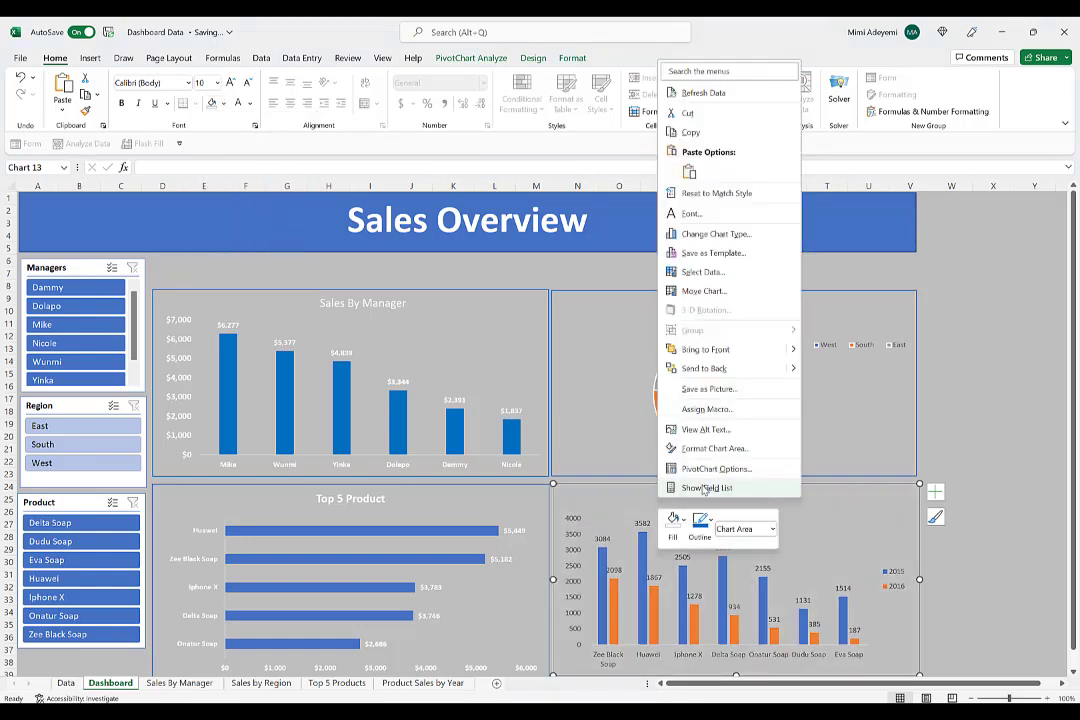
{"action": "left_click", "coordinate": [707, 533]}
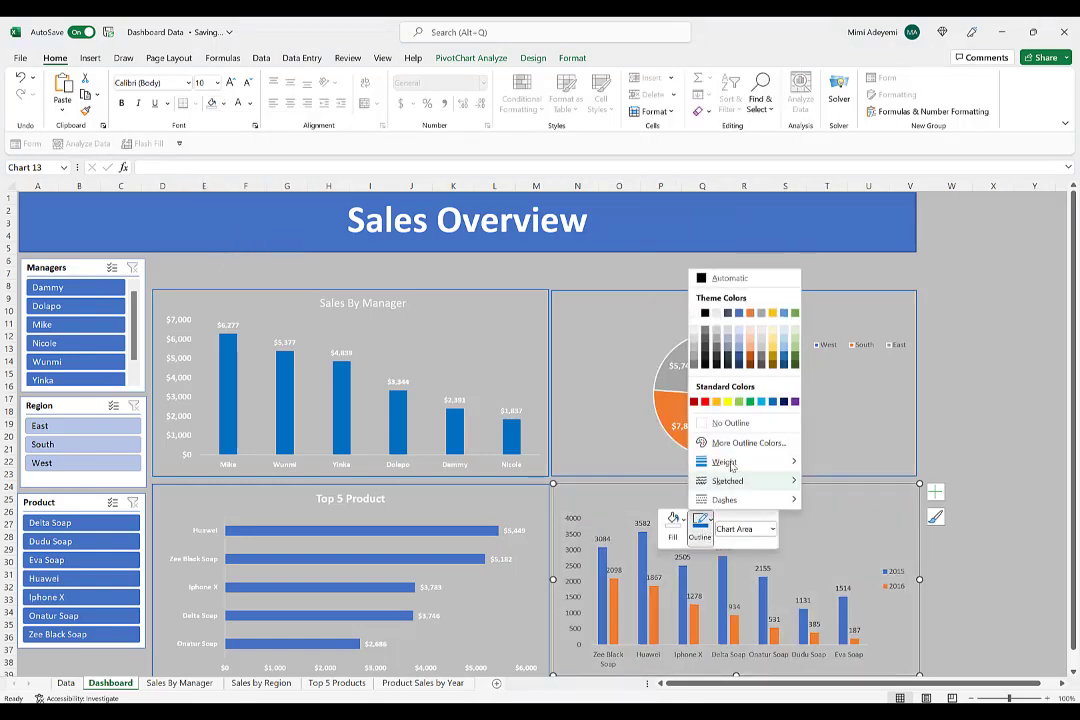
{"action": "left_click", "coordinate": [772, 404]}
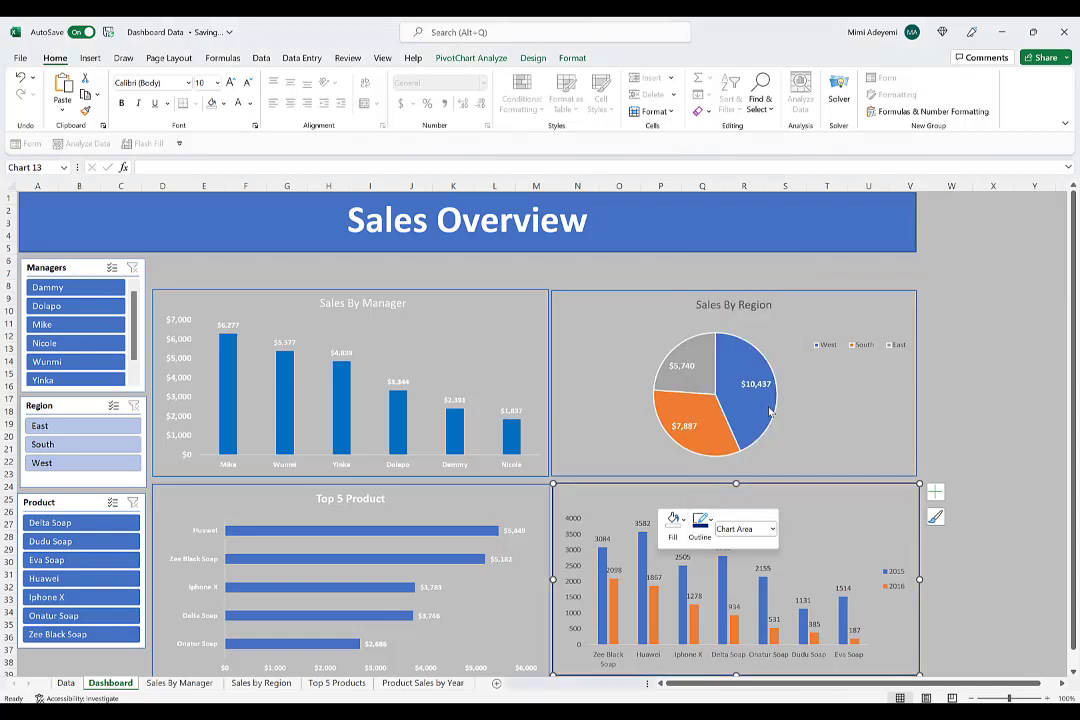
{"action": "left_click", "coordinate": [709, 525]}
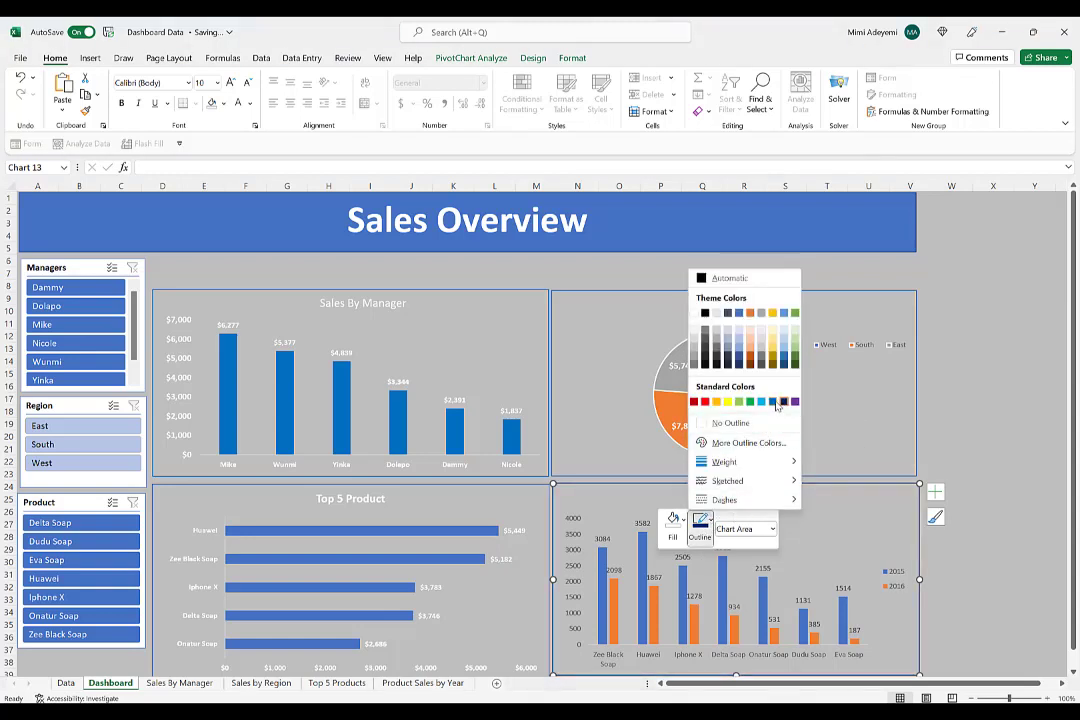
{"action": "left_click", "coordinate": [773, 402]}
{"action": "left_click", "coordinate": [950, 411]}
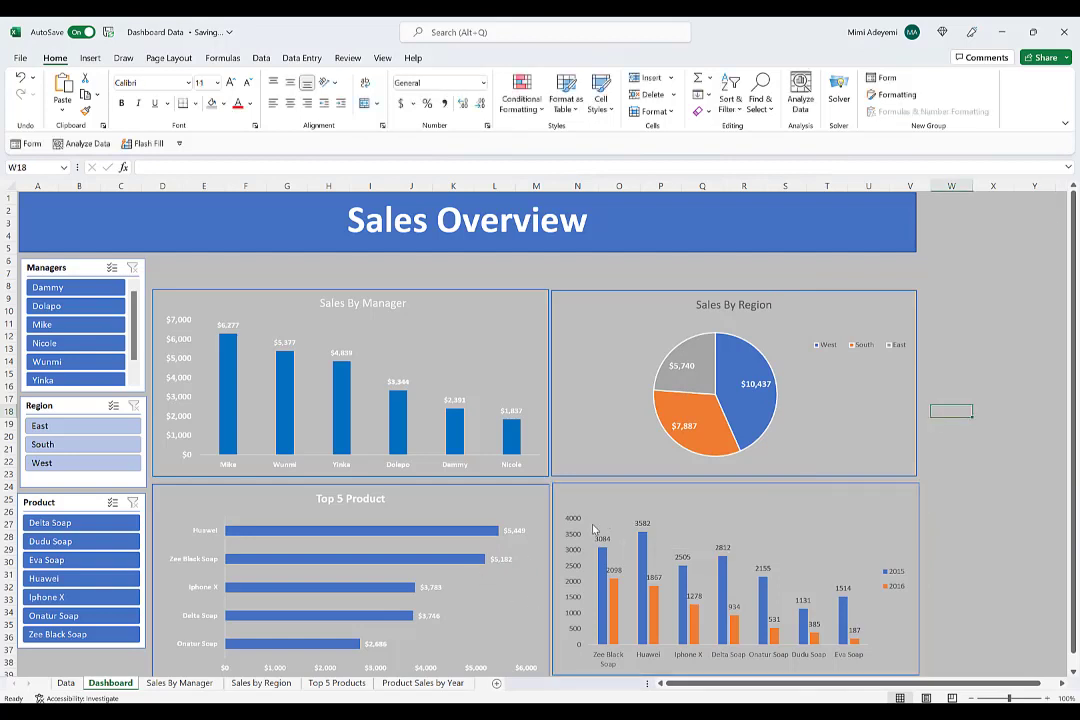
Format the chart's 2015 data labels as white, bold, 10-point text and apply the white font colour to the 2016 labels
{"action": "left_click", "coordinate": [602, 538]}
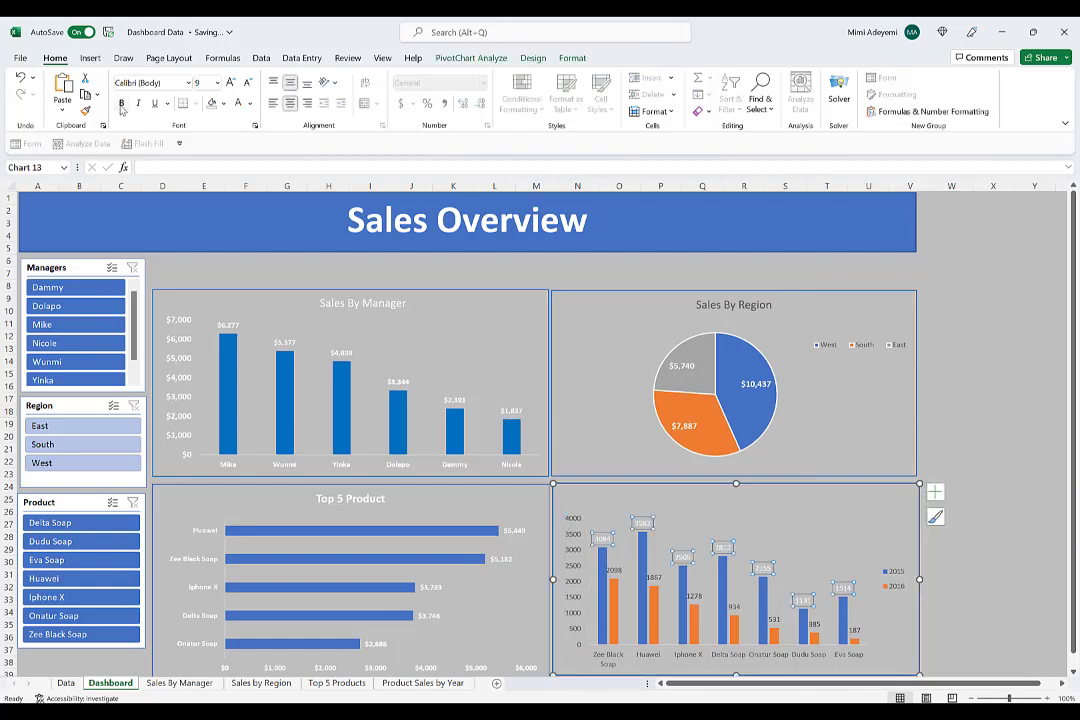
{"action": "left_click", "coordinate": [230, 83]}
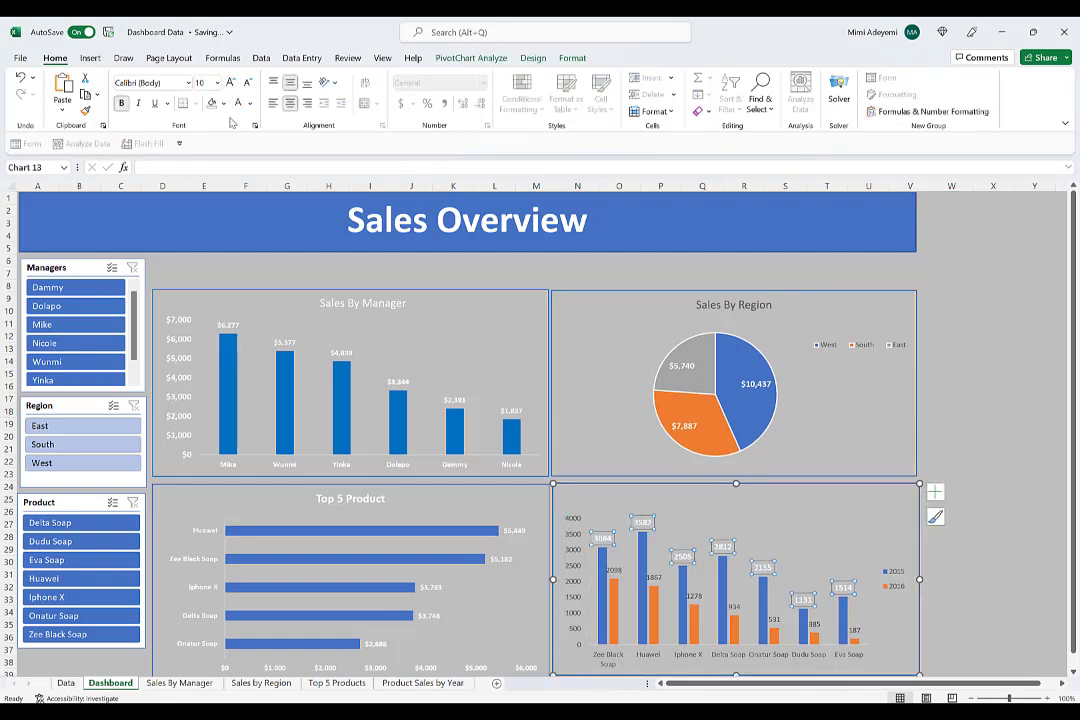
{"action": "left_click", "coordinate": [614, 572]}
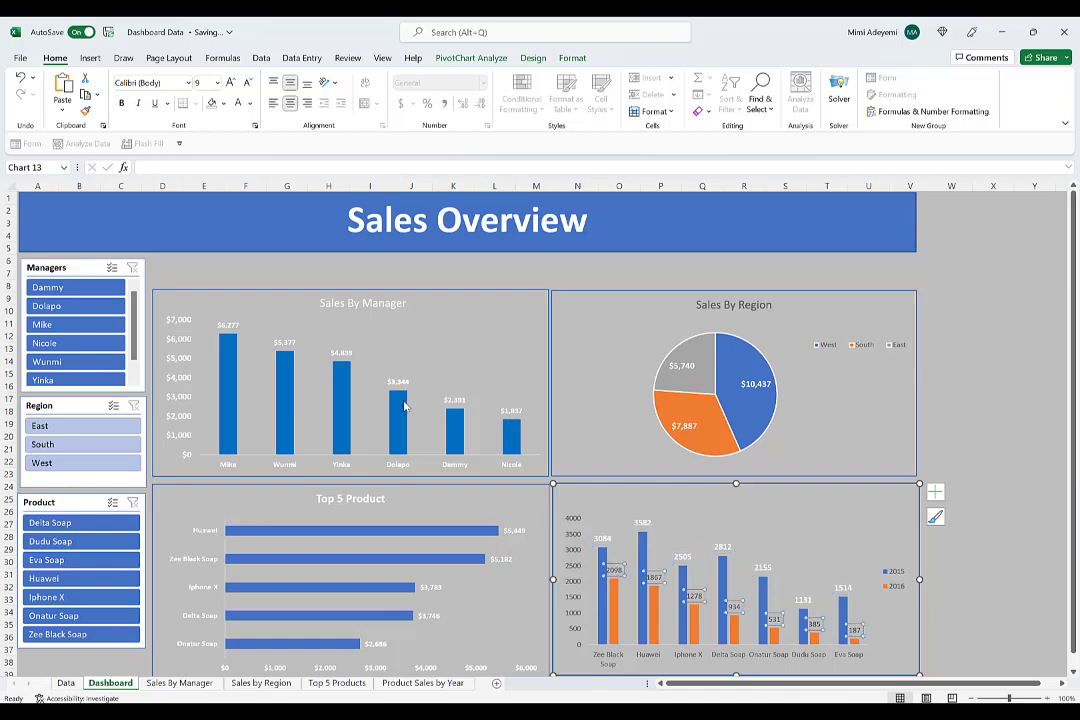
{"action": "left_click", "coordinate": [238, 104]}
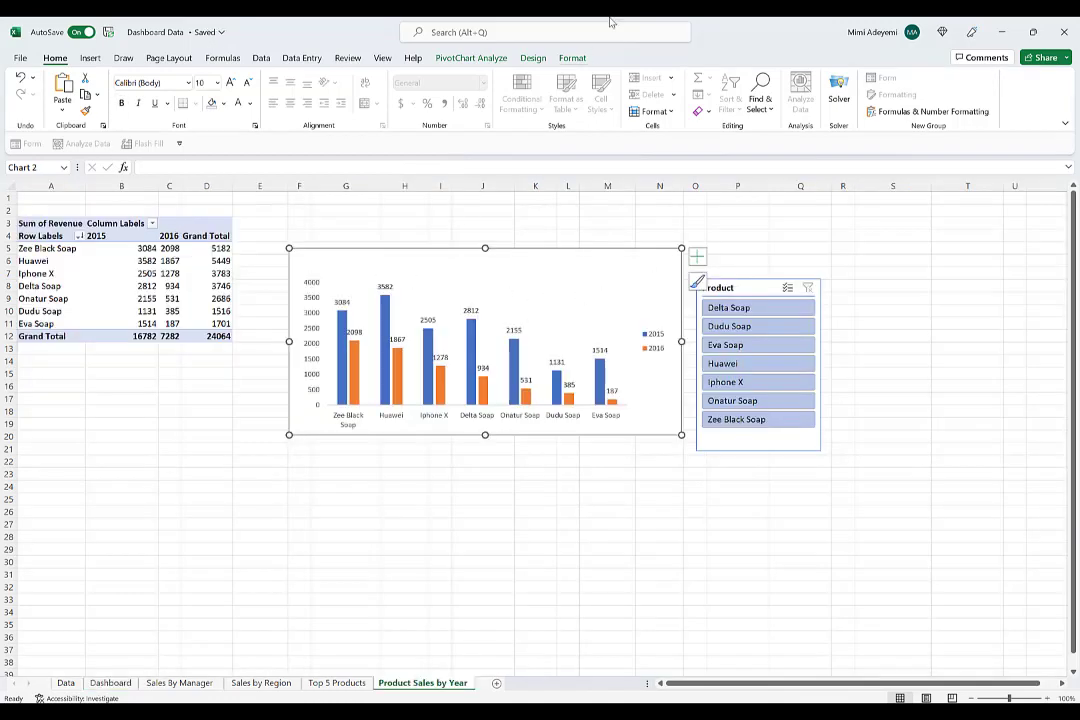
Insert a Date timeline for the PivotChart on the Product Sales by Year sheet and place it below the PivotTable
{"action": "left_click", "coordinate": [474, 58]}
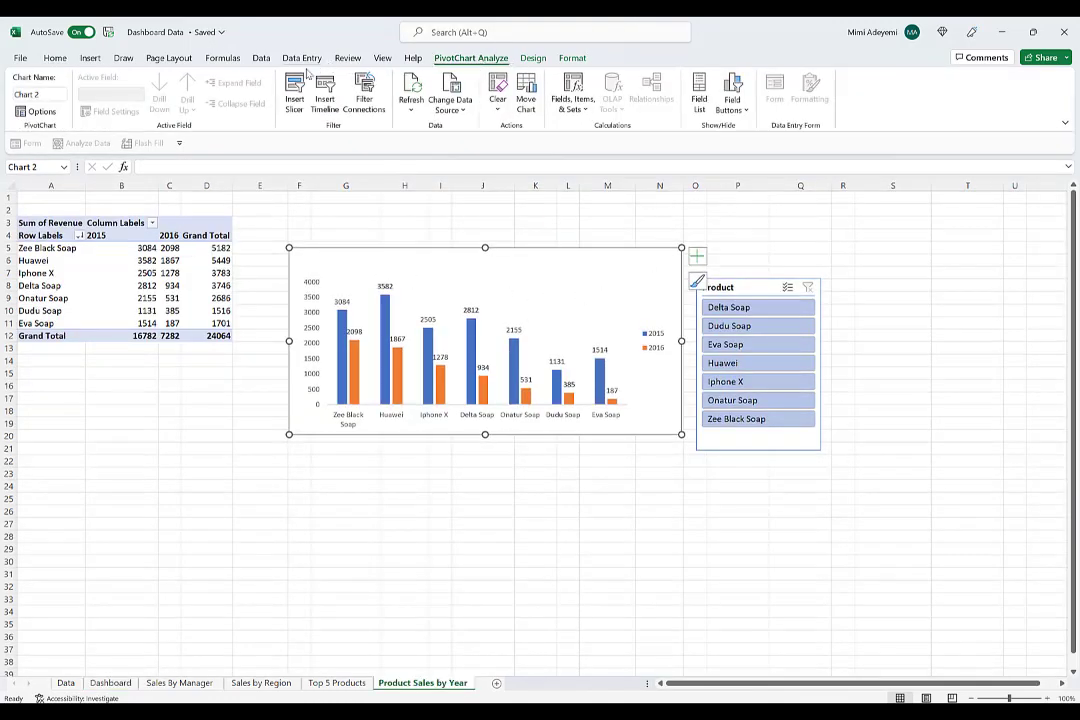
{"action": "left_click", "coordinate": [325, 98]}
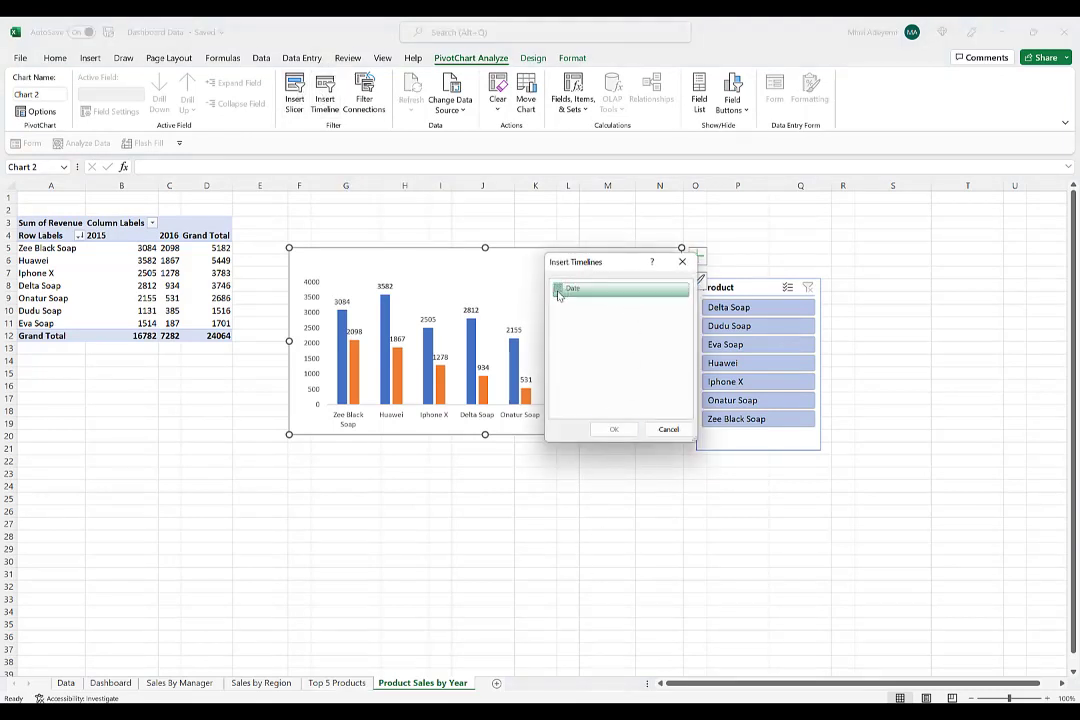
{"action": "left_click", "coordinate": [558, 289]}
{"action": "left_click", "coordinate": [613, 428]}
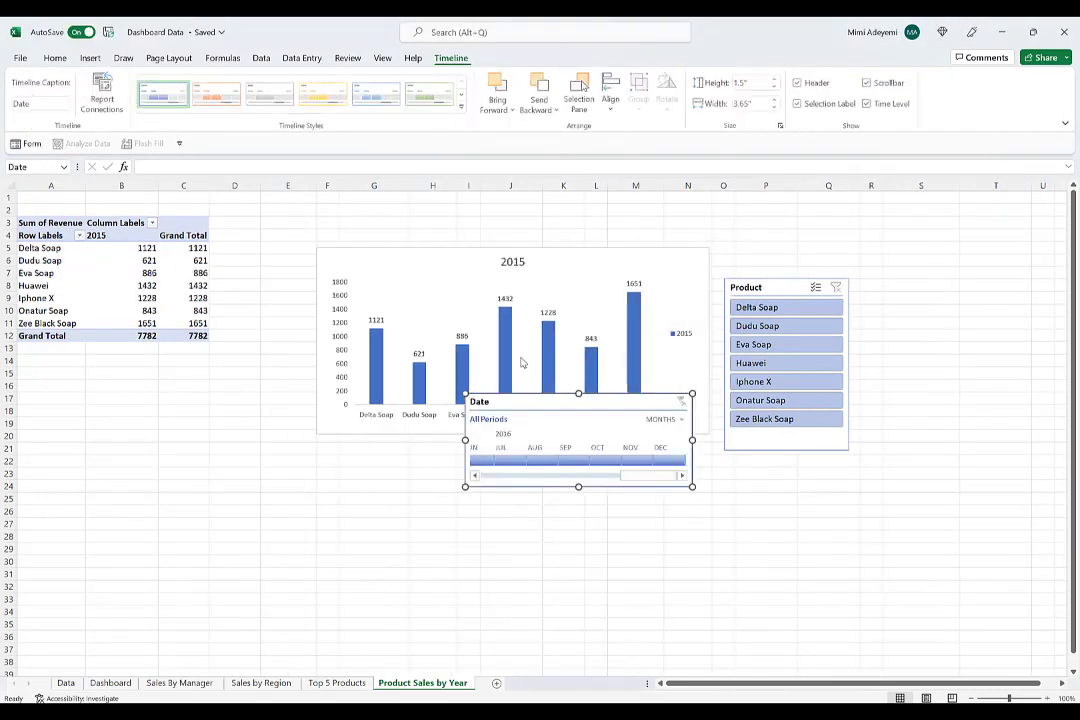
{"action": "left_click_drag", "start_coordinate": [628, 403], "coordinate": [252, 432]}
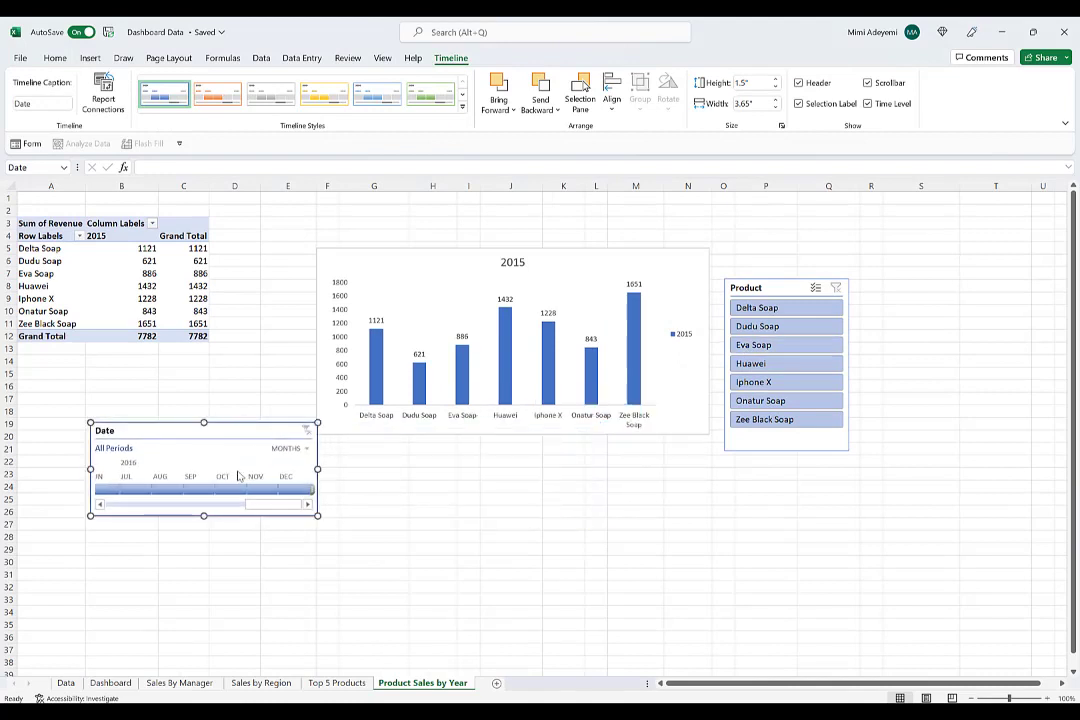
Set the Date timeline's time level to years and narrow it to about 1.87 inches
{"action": "left_click", "coordinate": [309, 451]}
{"action": "left_click", "coordinate": [320, 467]}
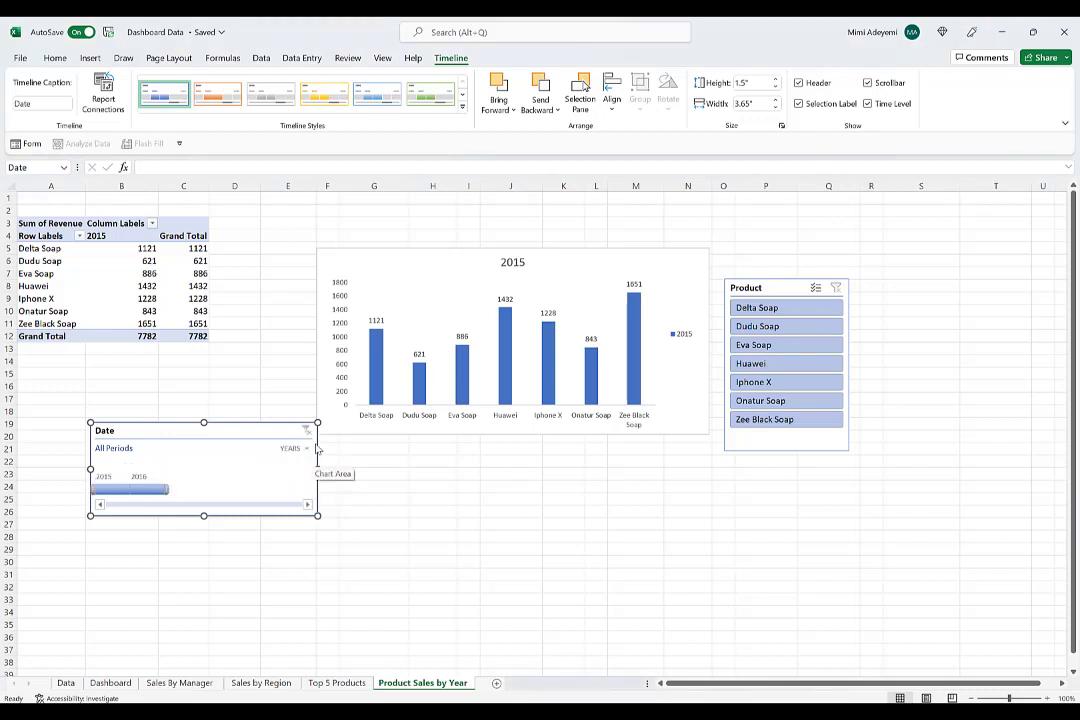
{"action": "left_click_drag", "start_coordinate": [318, 469], "coordinate": [208, 477]}
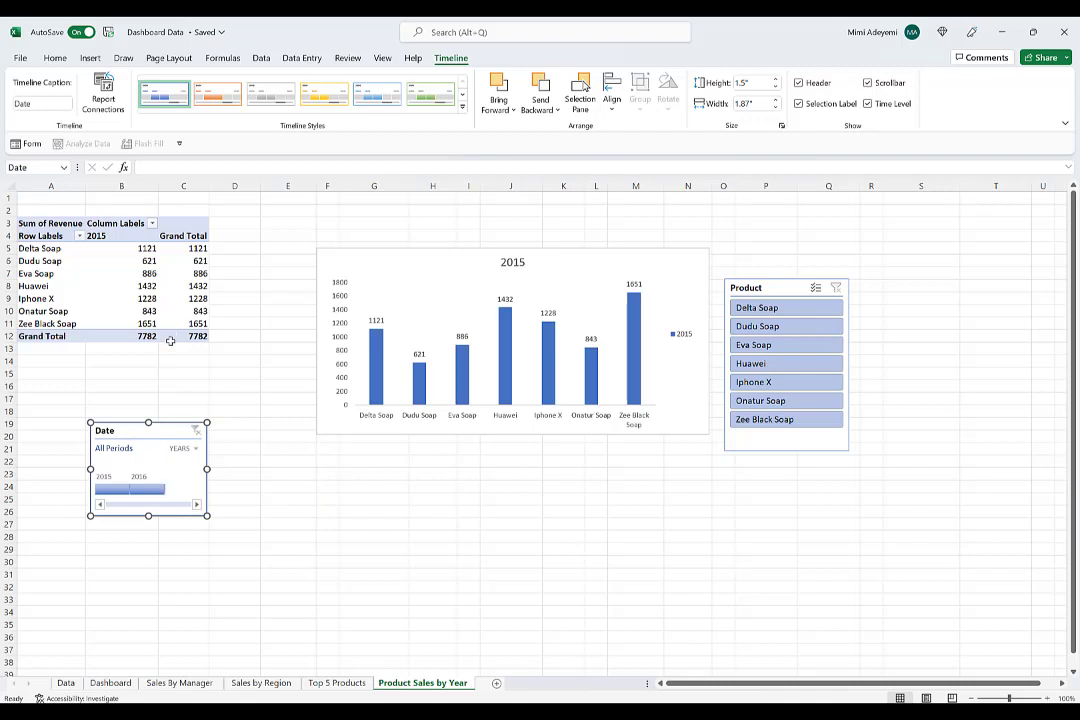
Connect the Date timeline to the PivotTables on the Sales By Manager, Sales by Region and Top 5 Products sheets
{"action": "left_click", "coordinate": [104, 100]}
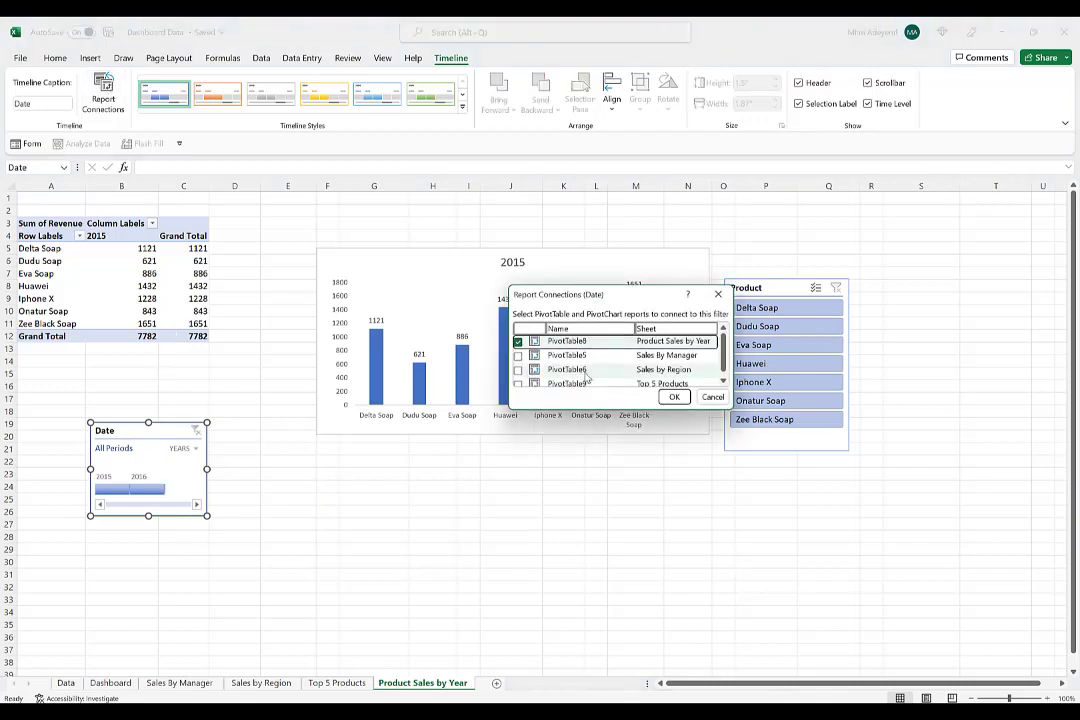
{"action": "left_click", "coordinate": [518, 356]}
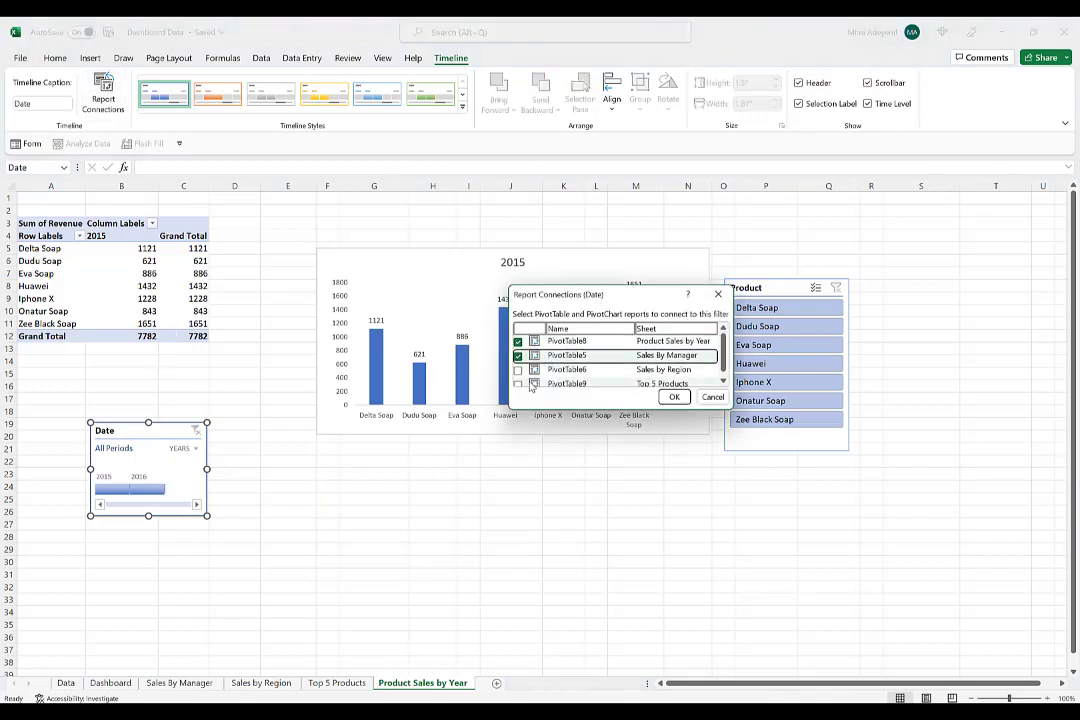
{"action": "left_click", "coordinate": [518, 384]}
{"action": "left_click", "coordinate": [518, 364]}
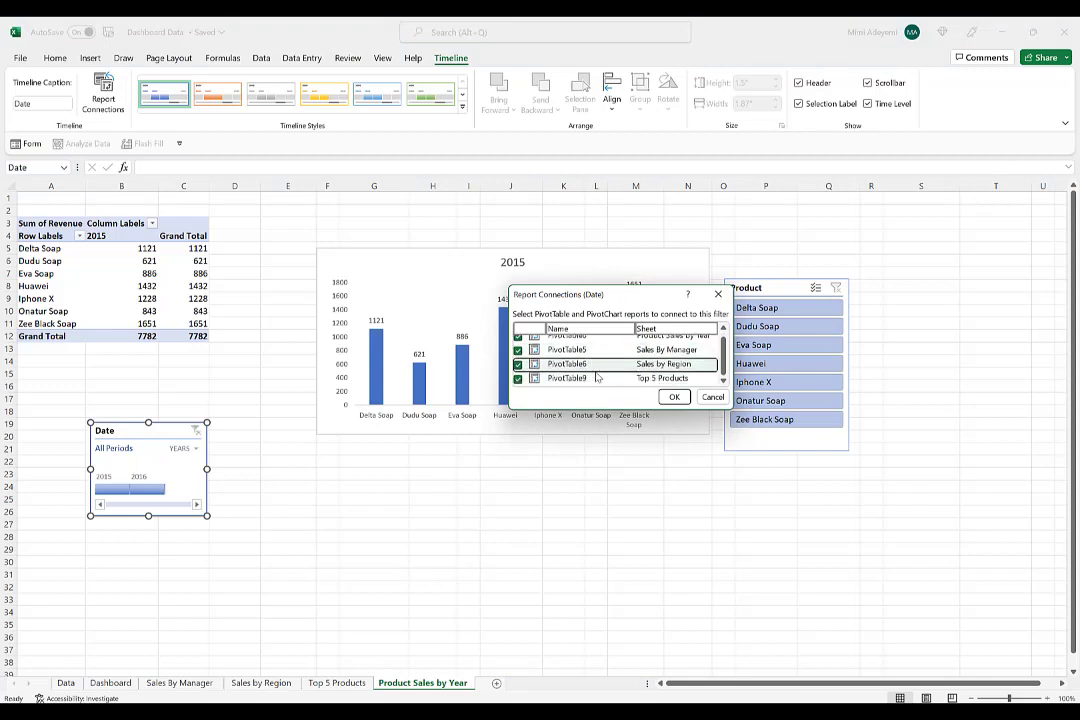
{"action": "left_click", "coordinate": [673, 398]}
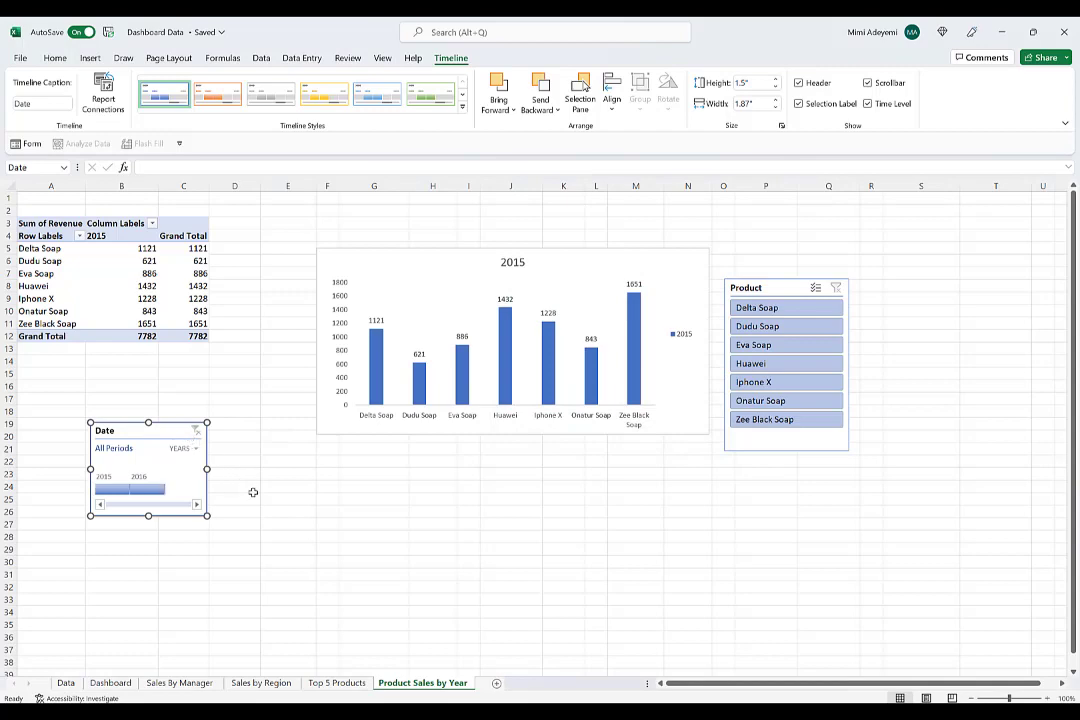
On the Dashboard sheet, shift the Product, Region and Managers slicers down and shorten the Managers slicer to free space above it
{"action": "left_click", "coordinate": [110, 682]}
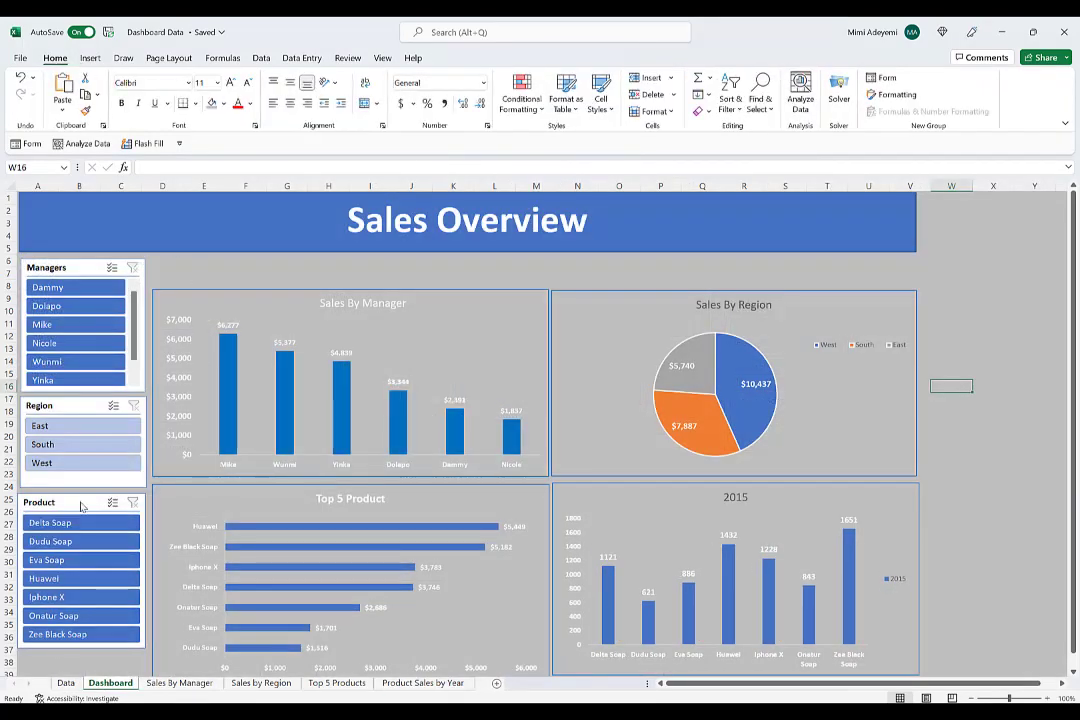
{"action": "mouse_move", "coordinate": [70, 502]}
{"action": "left_mouse_down"}
{"action": "mouse_move", "coordinate": [70, 533]}
{"action": "mouse_move", "coordinate": [70, 521]}
{"action": "left_mouse_up"}
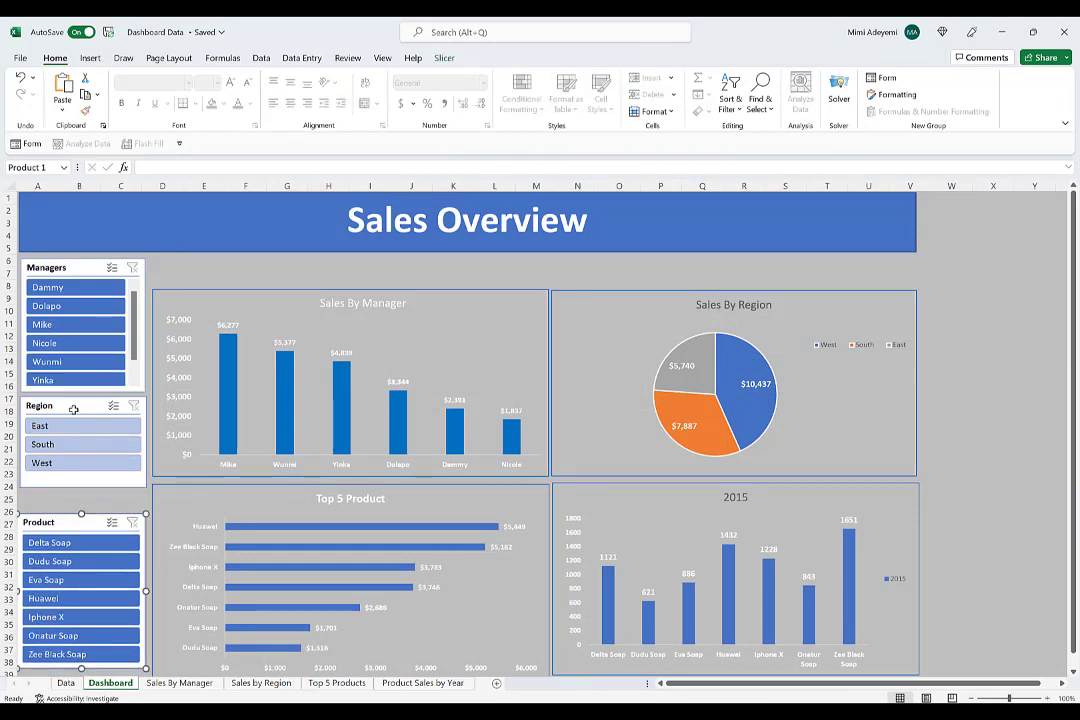
{"action": "mouse_move", "coordinate": [73, 413]}
{"action": "left_mouse_down"}
{"action": "mouse_move", "coordinate": [75, 441]}
{"action": "mouse_move", "coordinate": [65, 427]}
{"action": "left_mouse_up"}
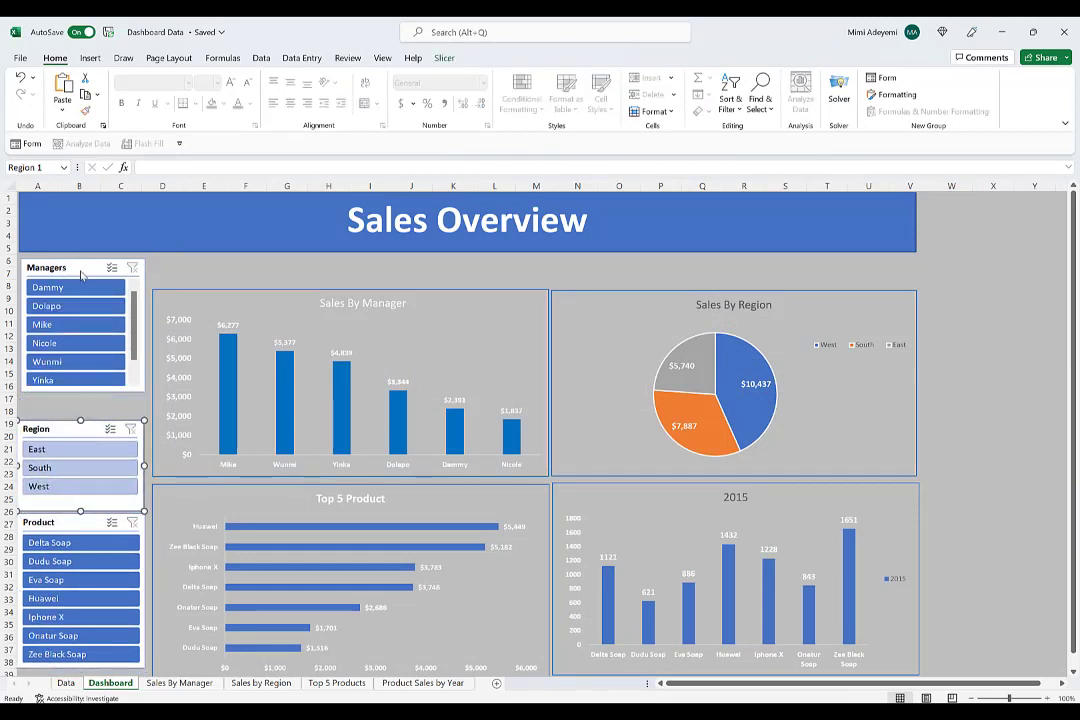
{"action": "left_click_drag", "start_coordinate": [81, 274], "coordinate": [77, 291]}
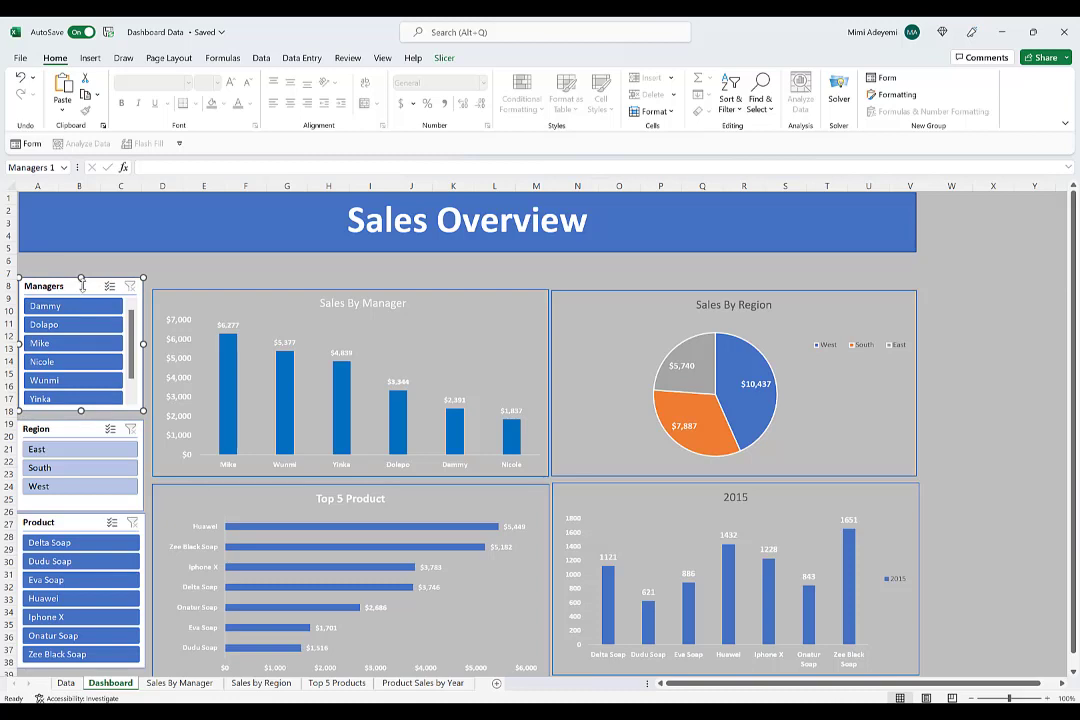
{"action": "left_click_drag", "start_coordinate": [81, 279], "coordinate": [80, 314]}
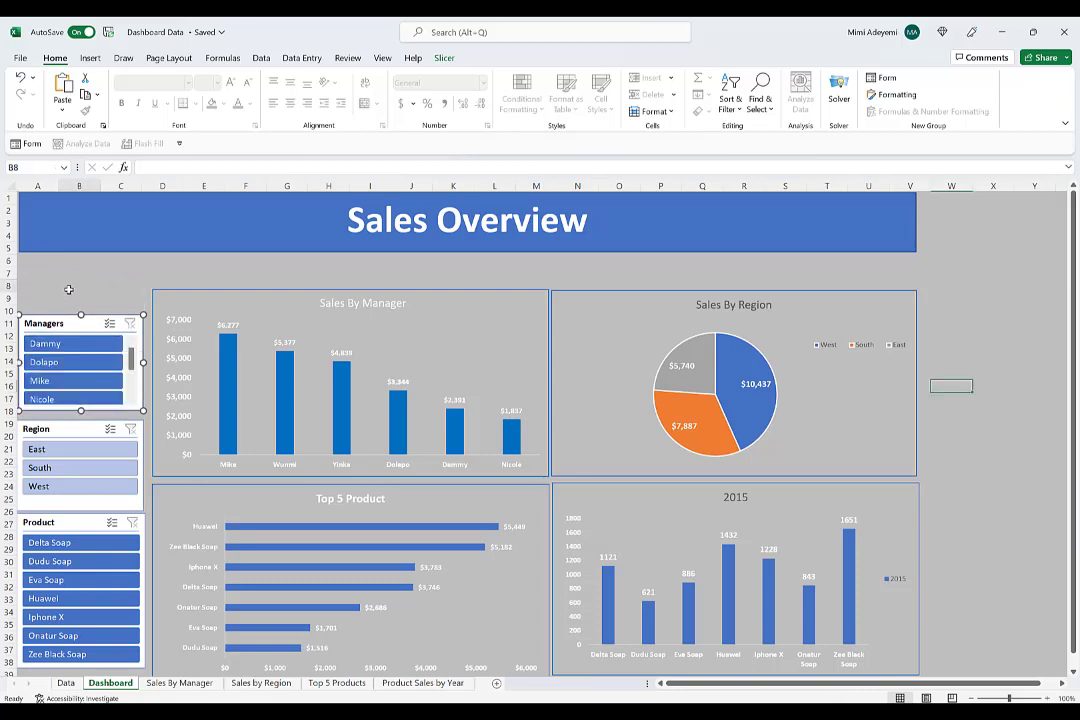
Paste the copied Date timeline onto the dashboard, place it above the Managers slicer and resize it to fit there
{"action": "left_click", "coordinate": [69, 286]}
{"action": "key", "text": "ctrl+v"}
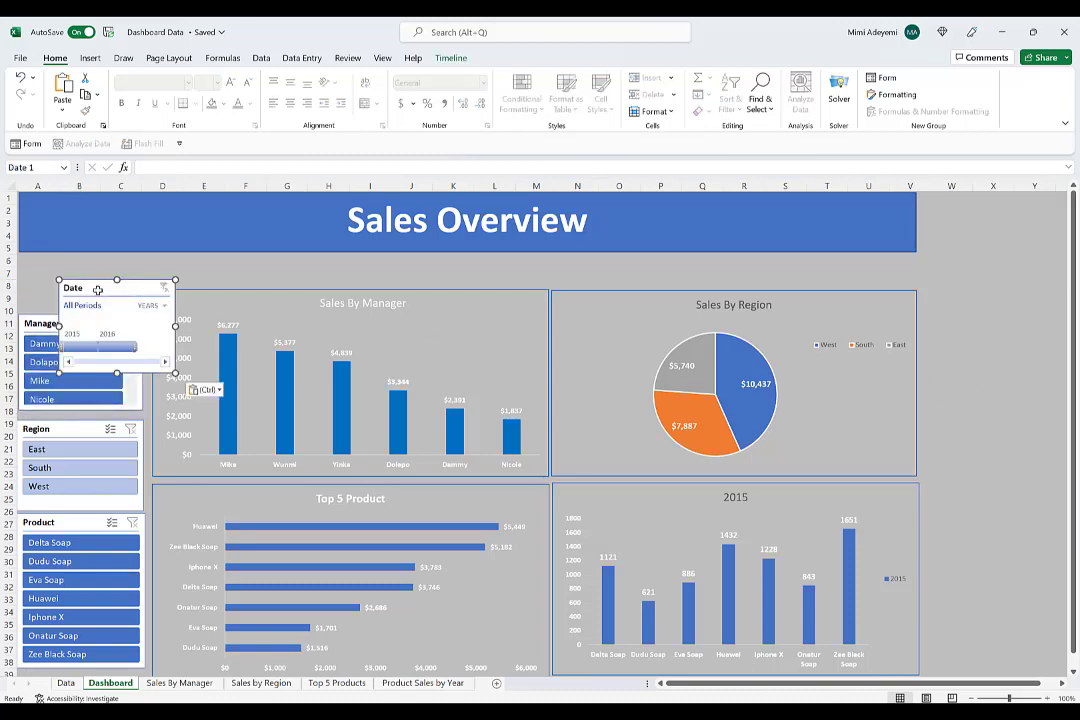
{"action": "left_click_drag", "start_coordinate": [95, 289], "coordinate": [58, 257]}
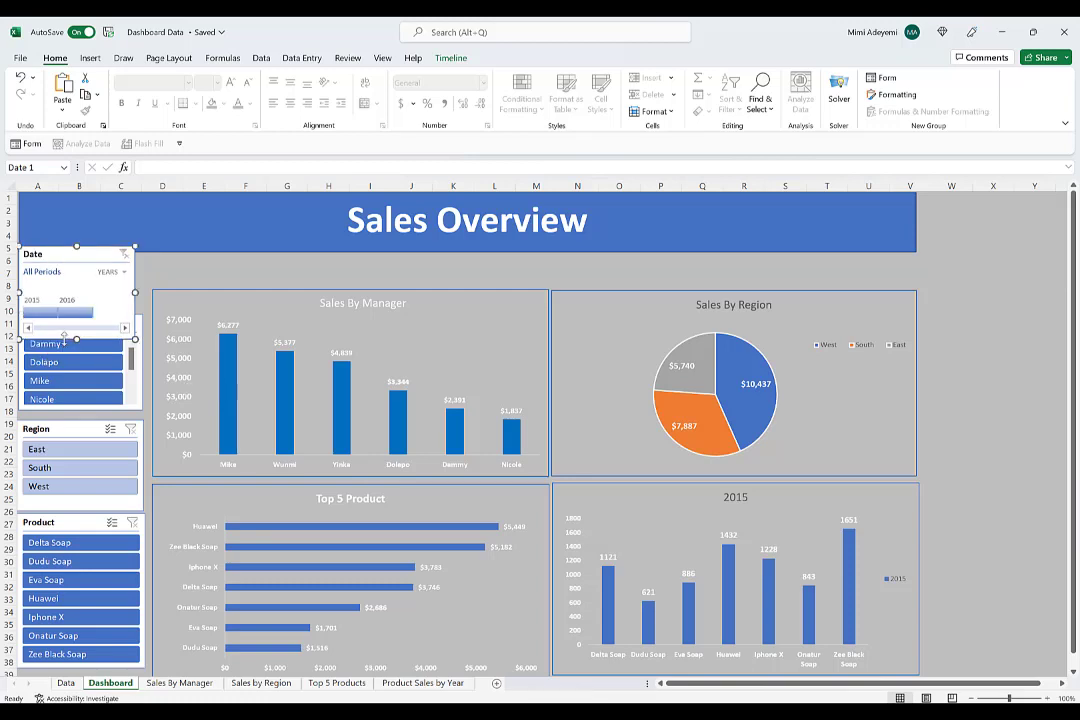
{"action": "left_click_drag", "start_coordinate": [79, 336], "coordinate": [89, 307]}
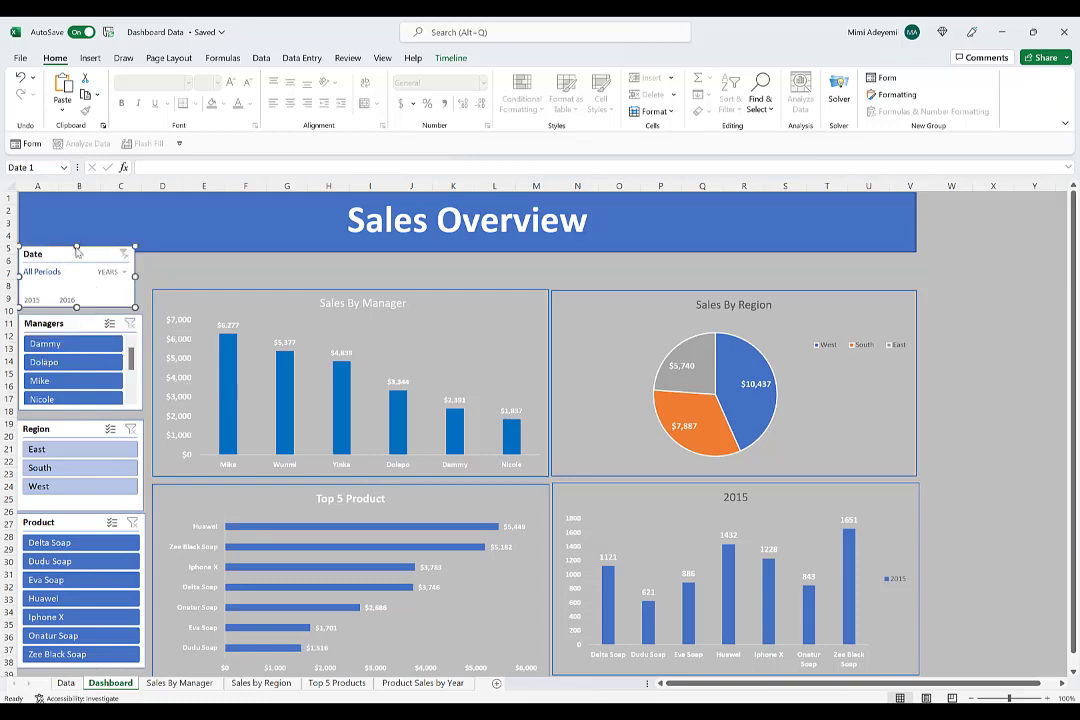
{"action": "left_click_drag", "start_coordinate": [77, 248], "coordinate": [82, 227]}
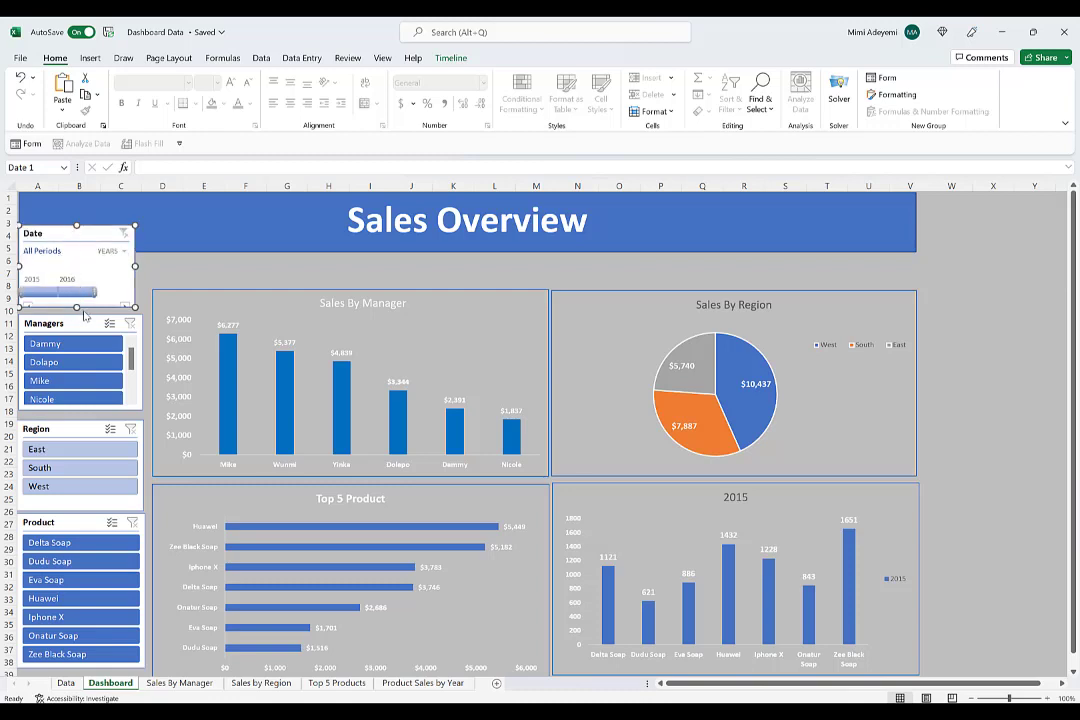
Delete the Managers slicer from the dashboard
{"action": "left_click", "coordinate": [87, 317]}
{"action": "left_click", "coordinate": [47, 430]}
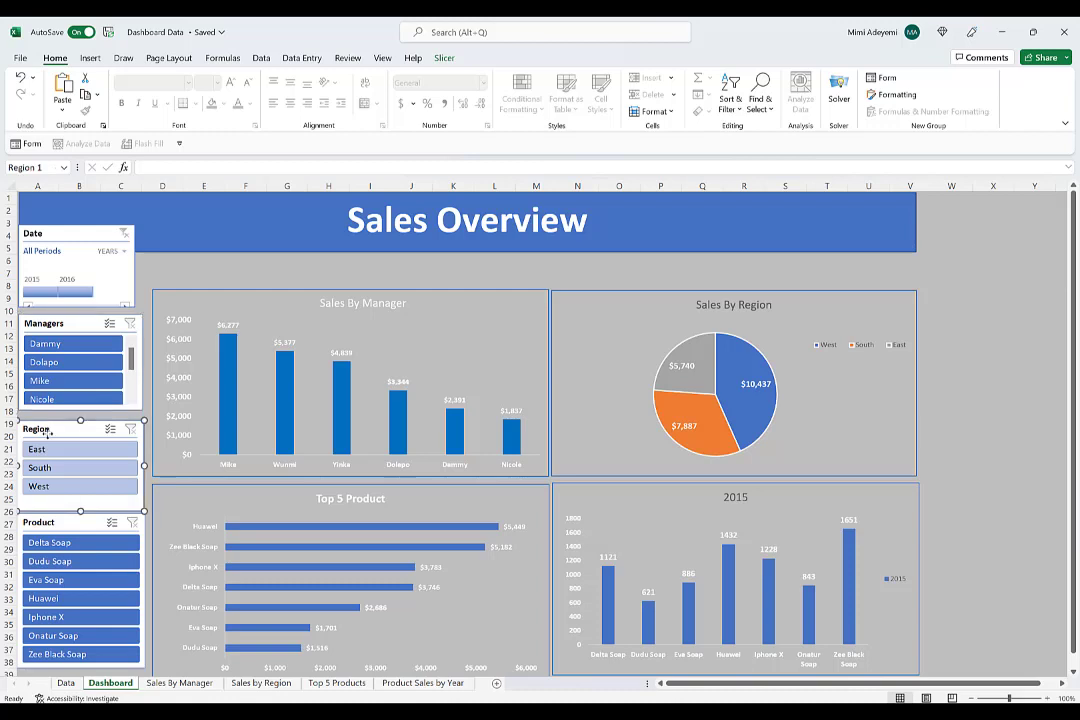
{"action": "left_click", "coordinate": [63, 318]}
{"action": "key", "text": "Delete"}
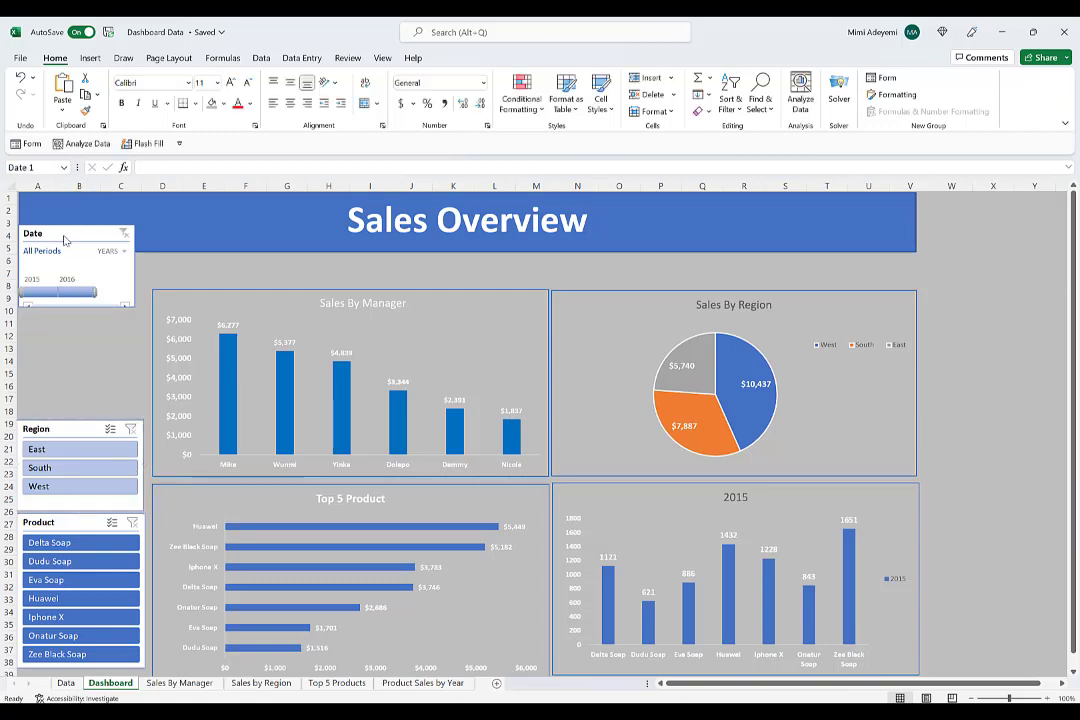
Move the Date timeline directly above the Region slicer and enlarge it to fill the gap at about the slicers' width
{"action": "left_click_drag", "start_coordinate": [65, 234], "coordinate": [62, 335]}
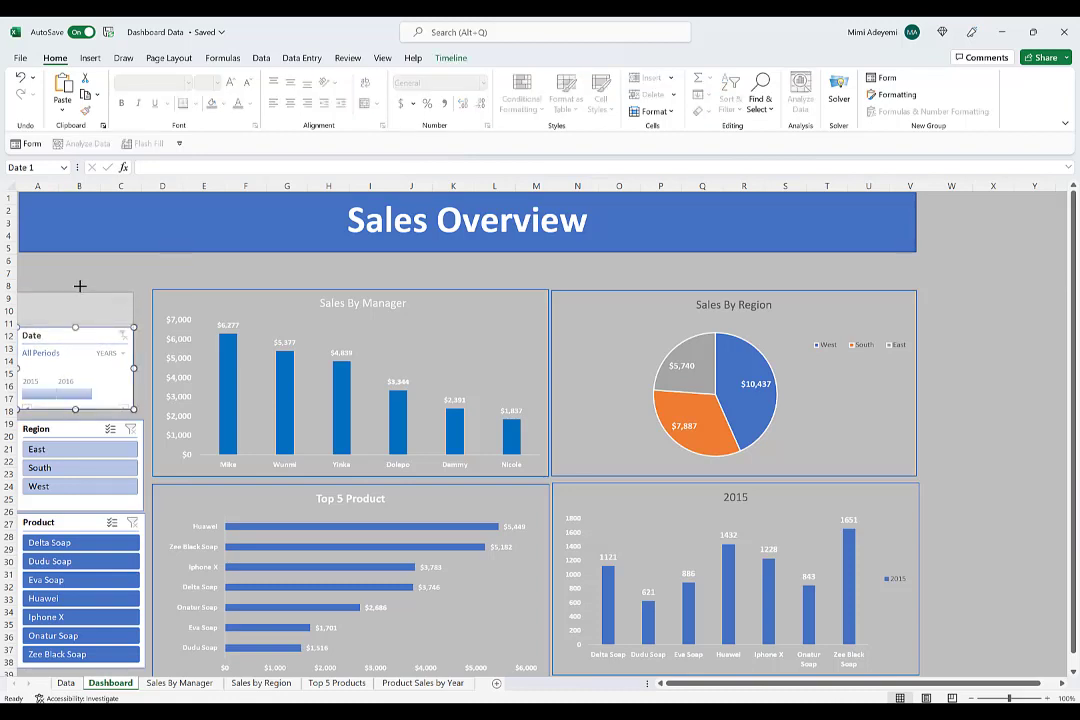
{"action": "left_click_drag", "start_coordinate": [80, 286], "coordinate": [80, 287]}
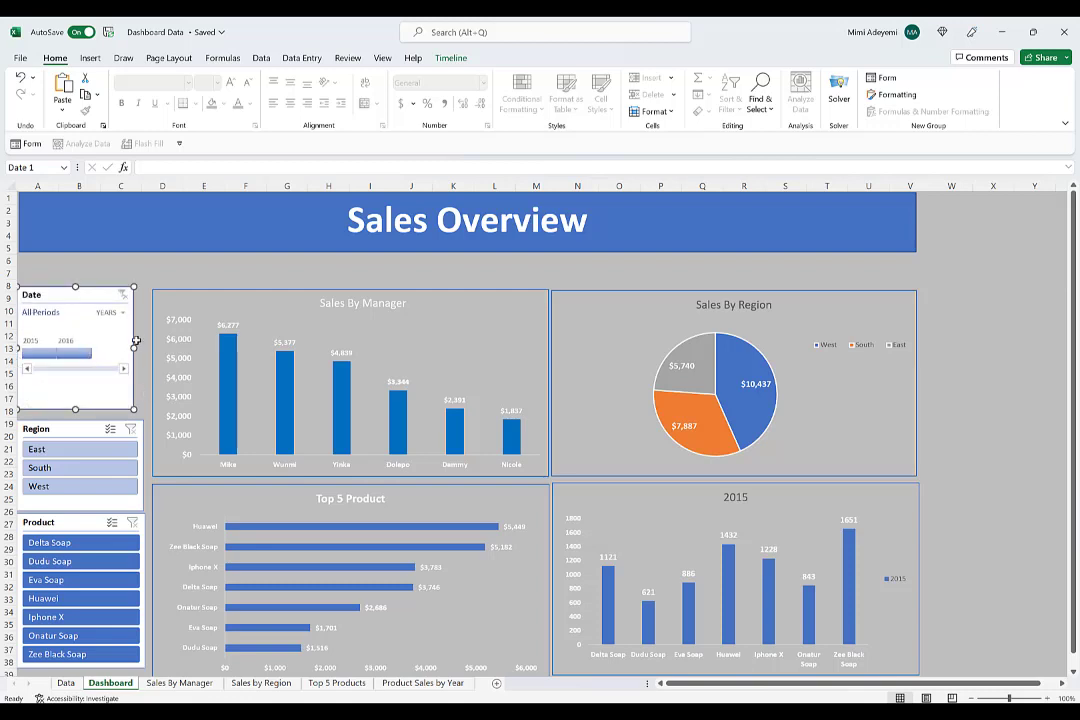
{"action": "left_click_drag", "start_coordinate": [131, 347], "coordinate": [146, 347]}
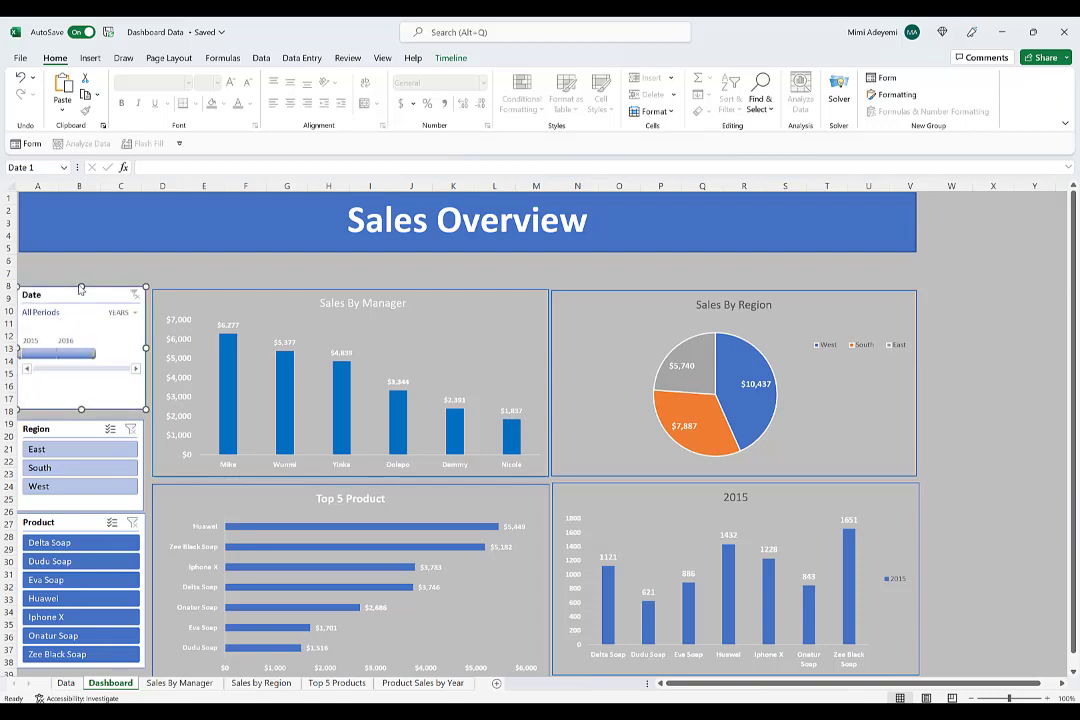
{"action": "left_click_drag", "start_coordinate": [83, 289], "coordinate": [83, 295]}
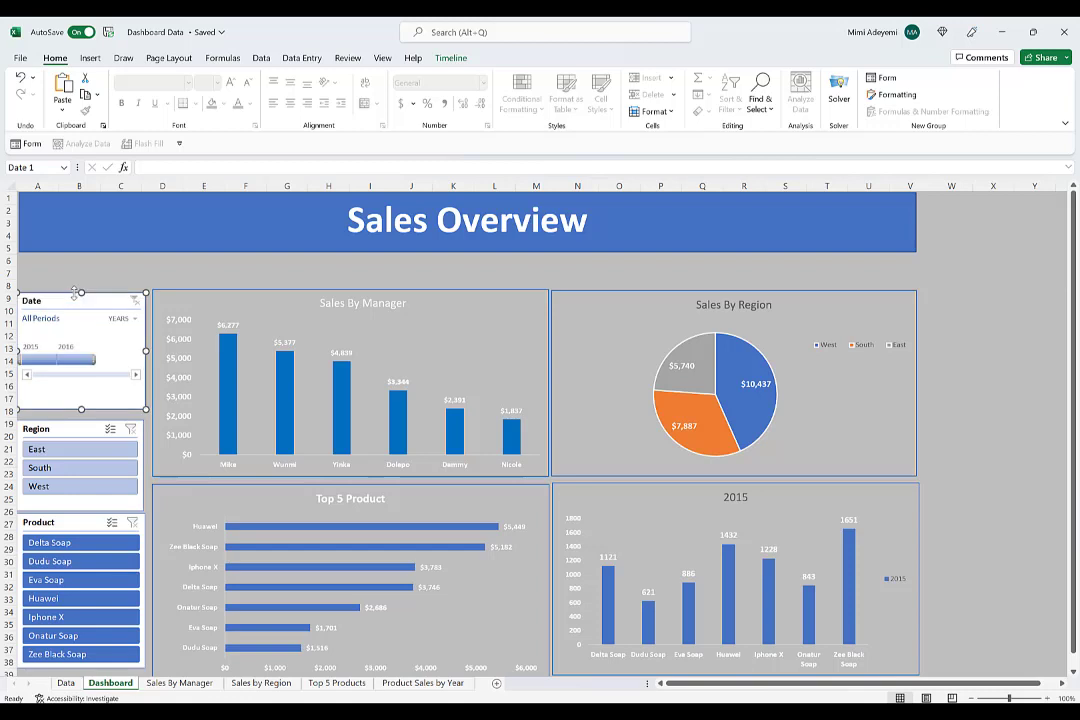
Test the Date timeline by filtering the dashboard to 2015 and 2016 in turn, and clear its filter
{"action": "left_click", "coordinate": [38, 360]}
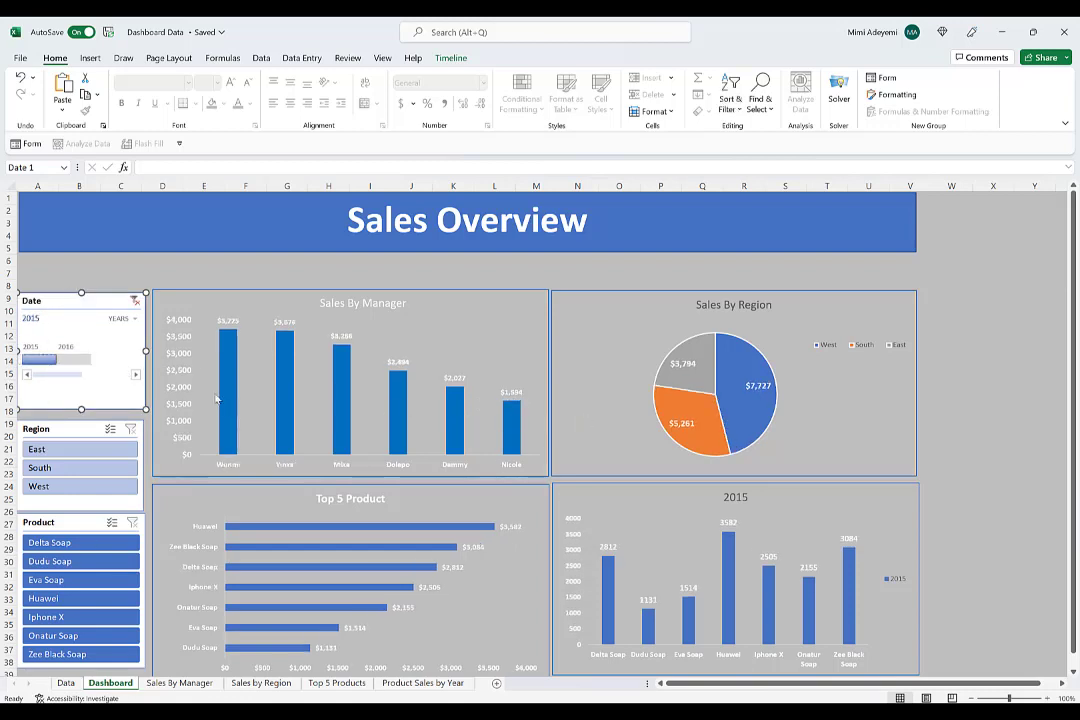
{"action": "left_click", "coordinate": [78, 362]}
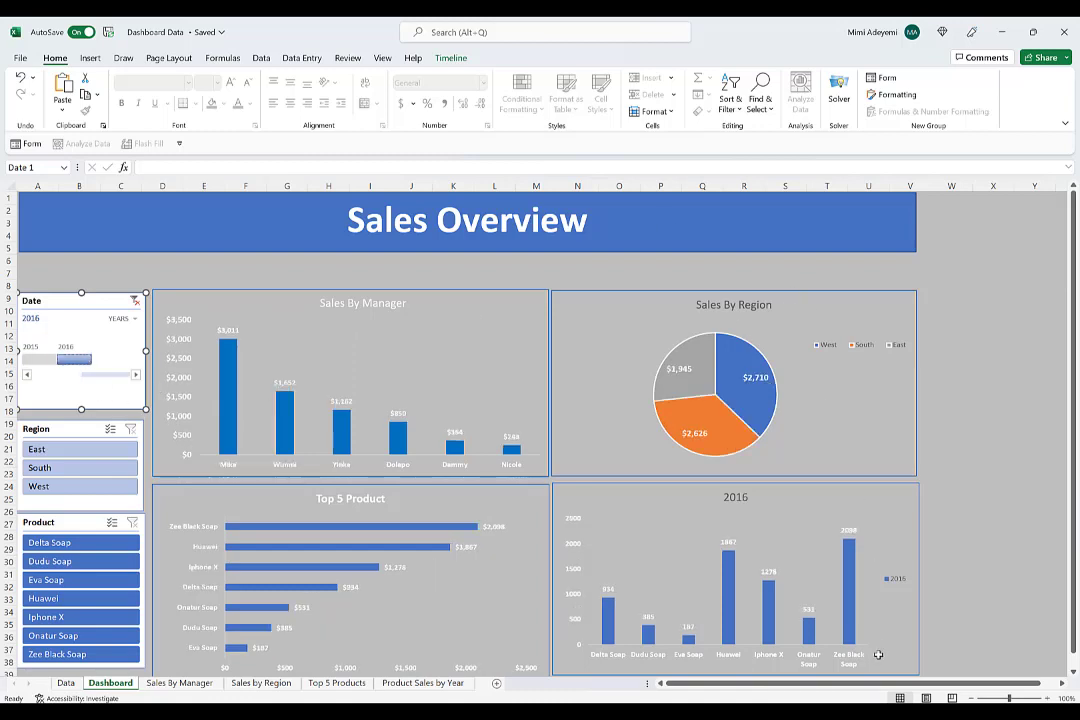
{"action": "left_click", "coordinate": [735, 497]}
{"action": "left_click", "coordinate": [134, 301]}
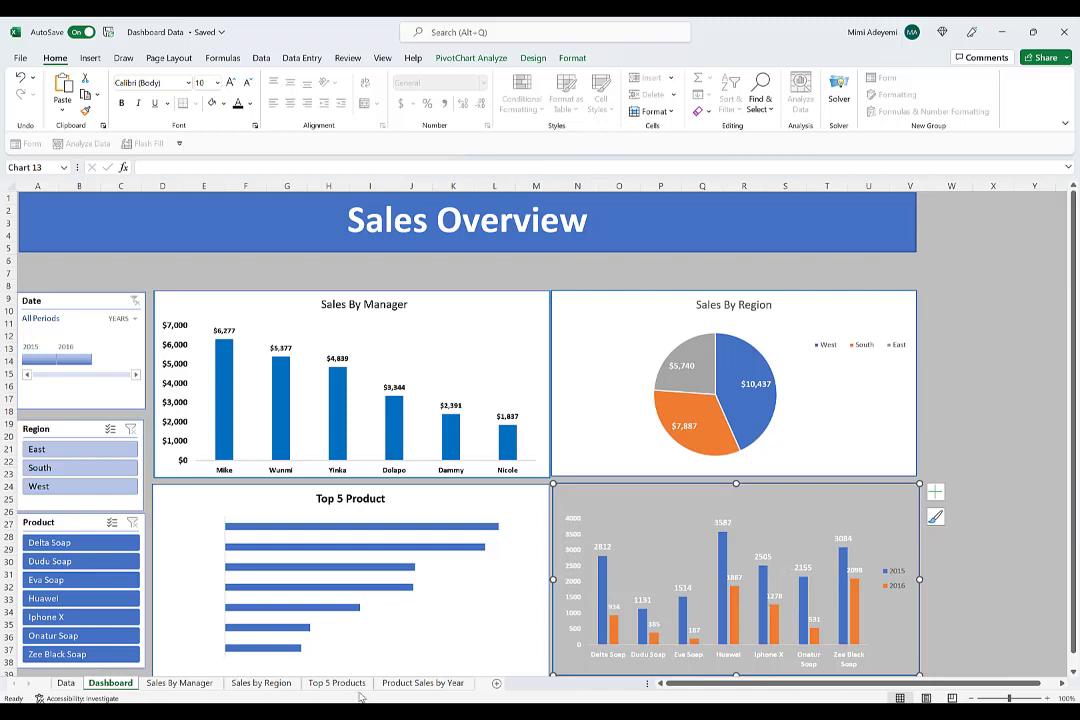
Change the chart type of the product sales by year chart from clustered column to Line
{"action": "right_click", "coordinate": [915, 508]}
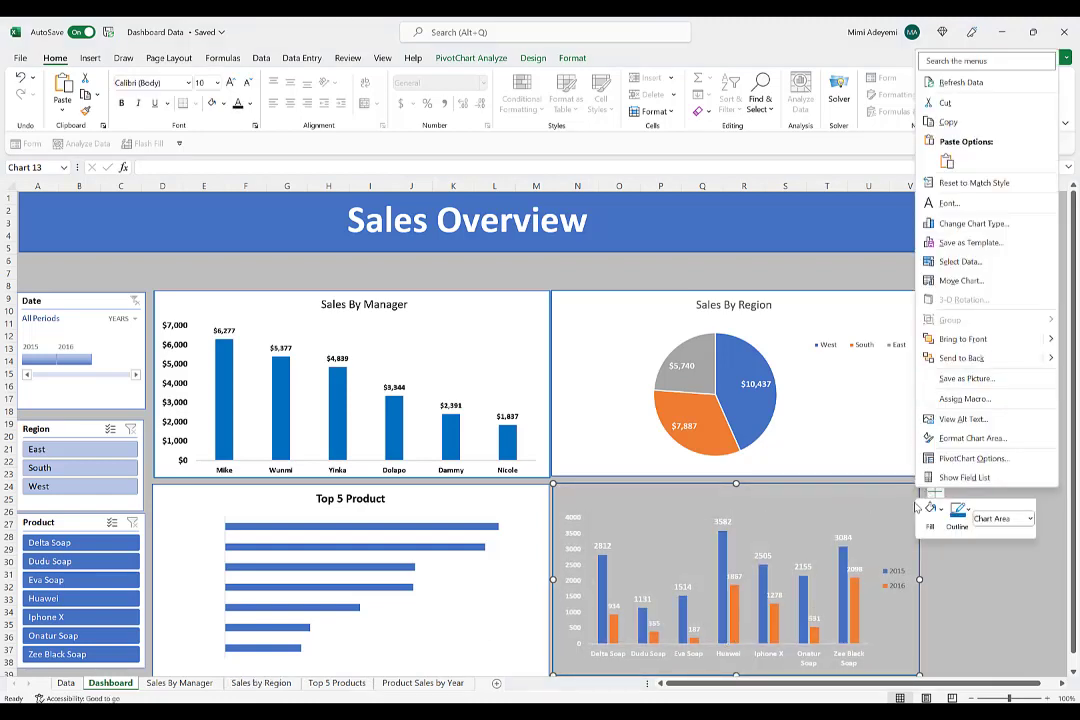
{"action": "left_click", "coordinate": [972, 223]}
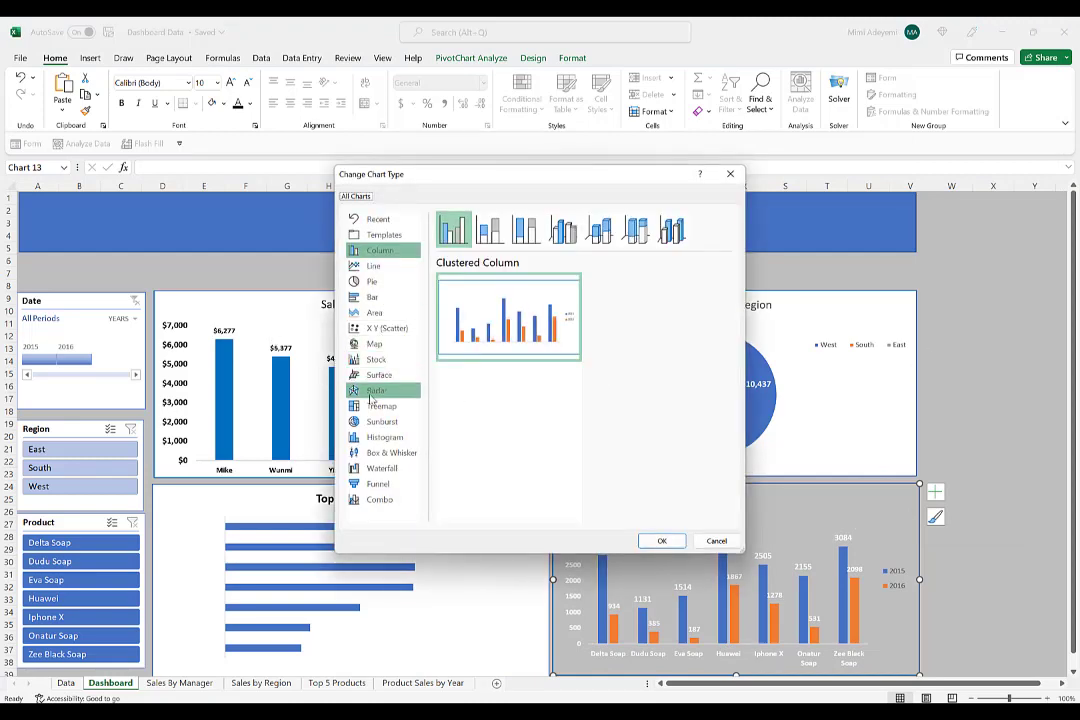
{"action": "left_click", "coordinate": [378, 267]}
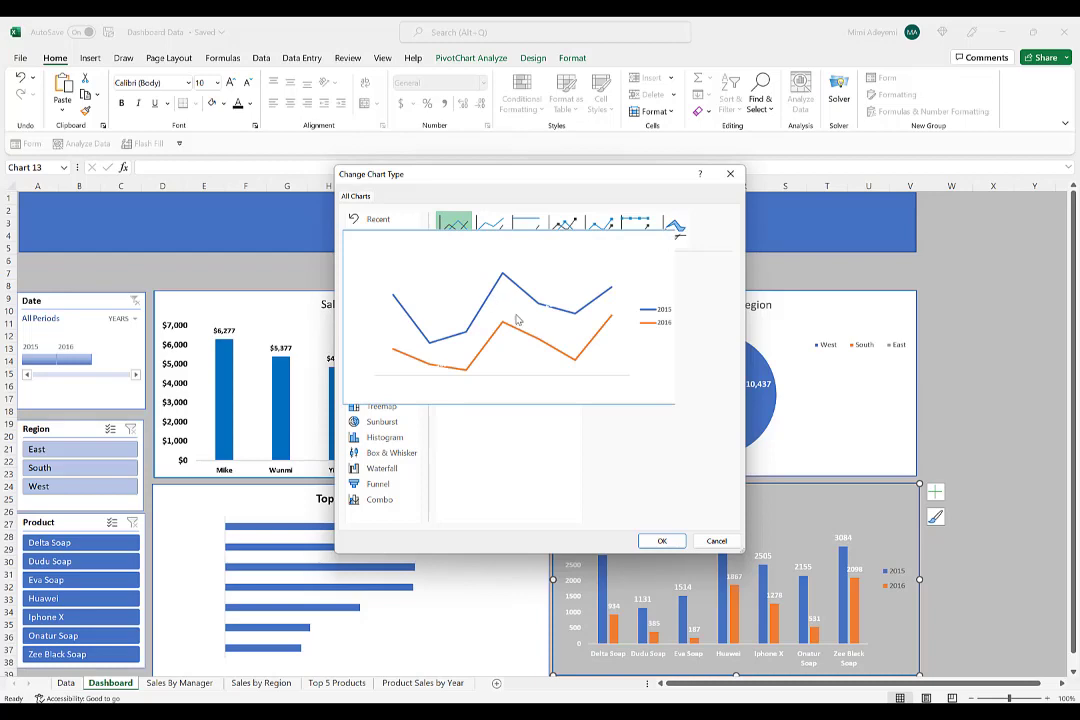
{"action": "left_click", "coordinate": [661, 540]}
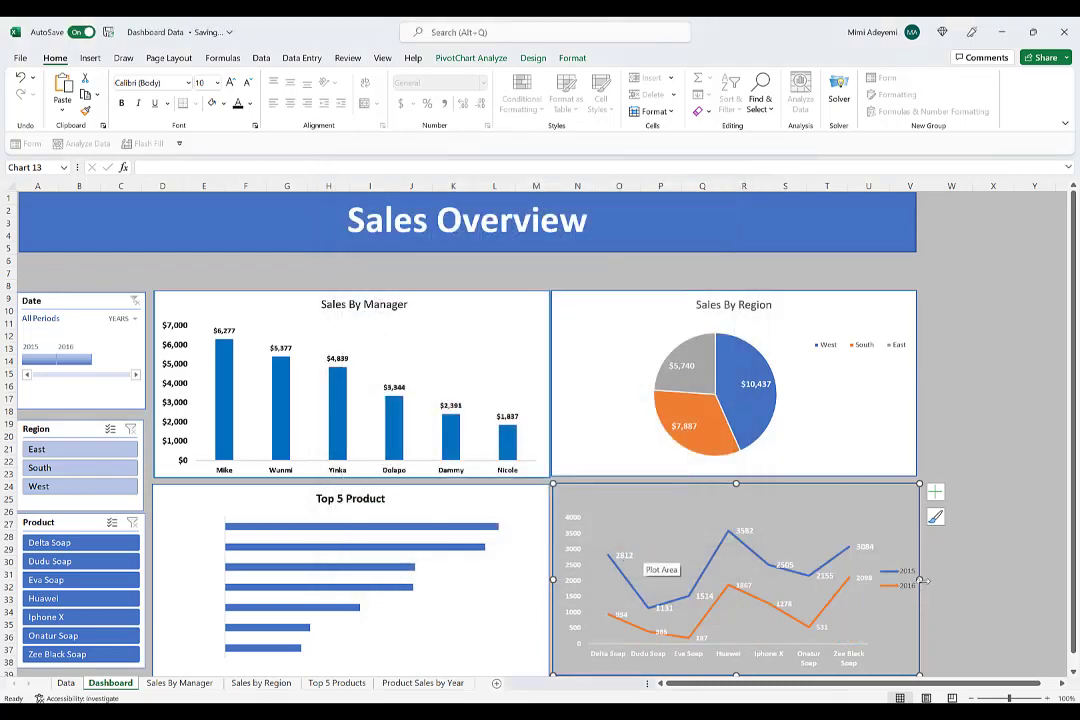
Fill the product sales line chart with white and set the text of both its axes to black
{"action": "left_click", "coordinate": [210, 103]}
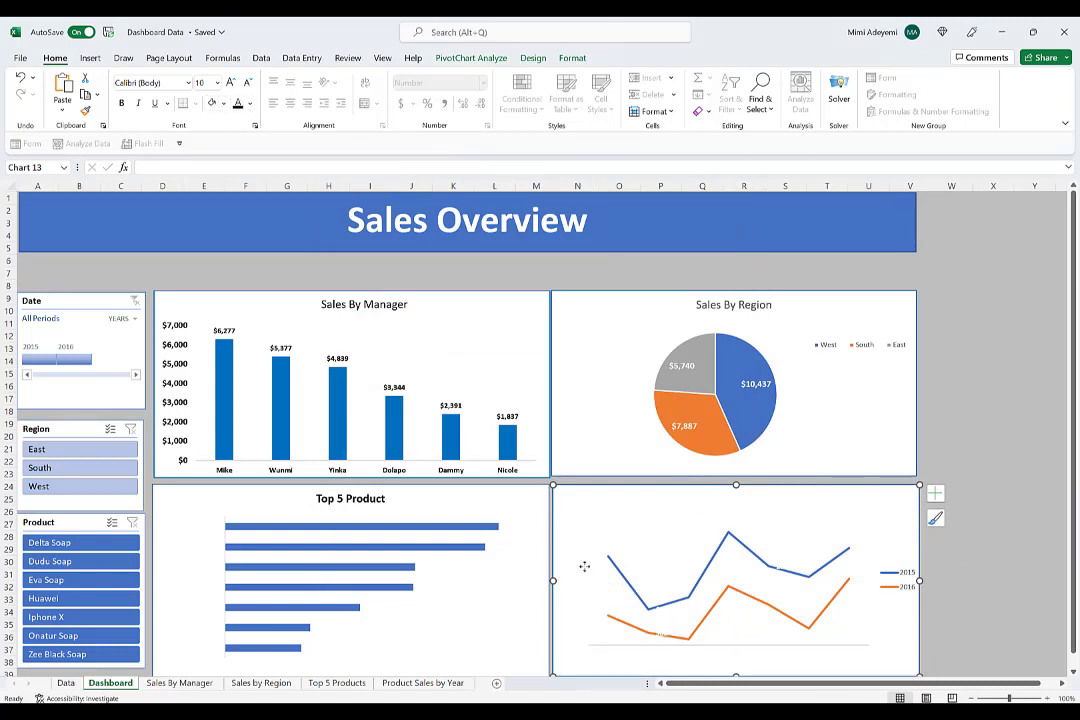
{"action": "left_click", "coordinate": [622, 657]}
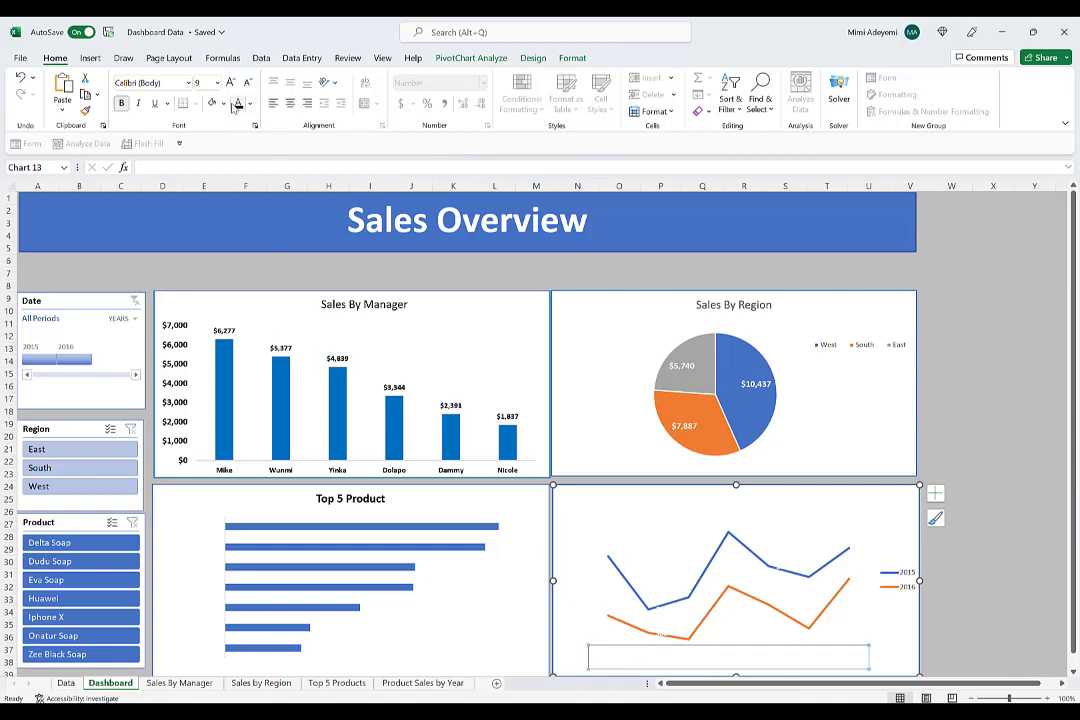
{"action": "left_click", "coordinate": [572, 588]}
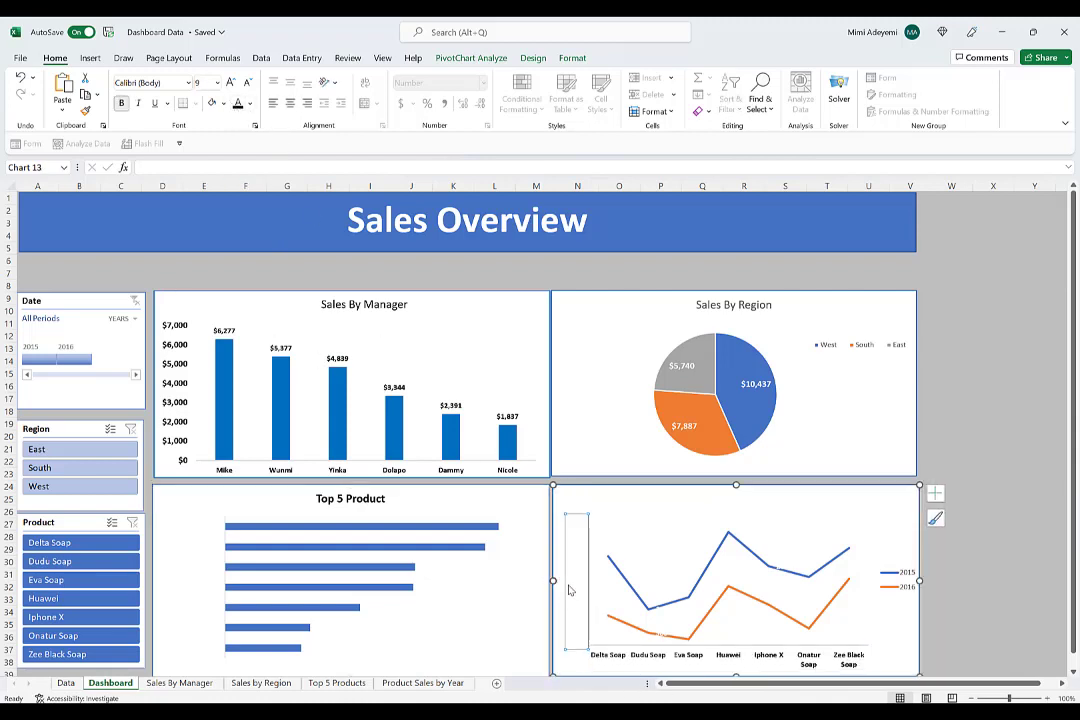
{"action": "left_click", "coordinate": [238, 105]}
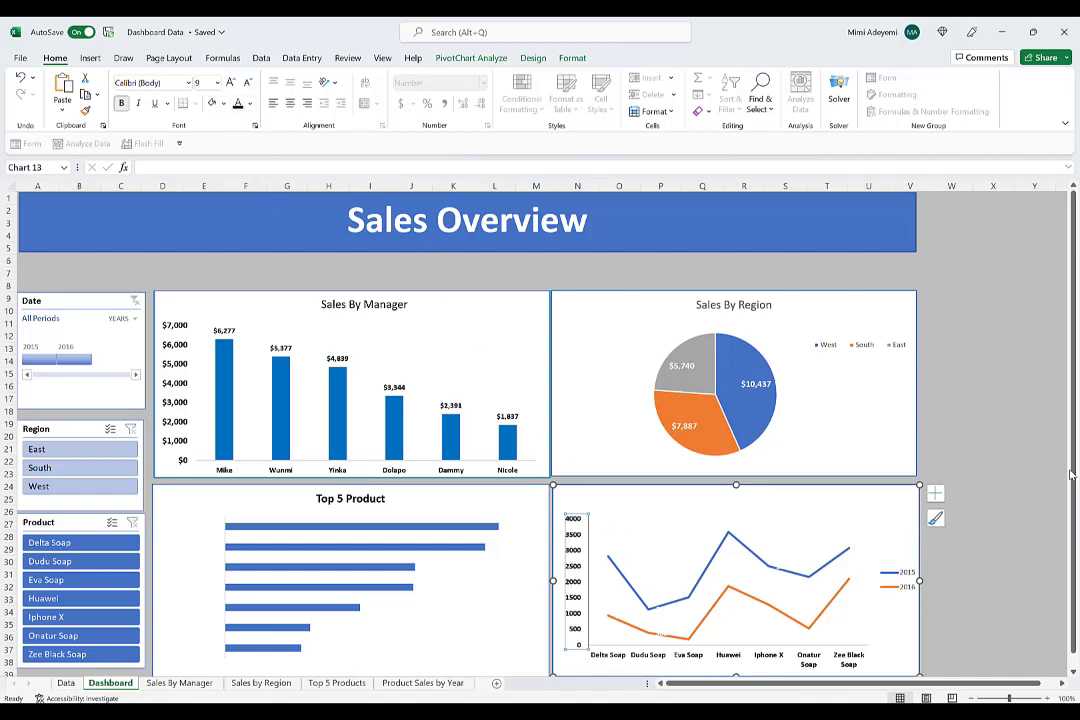
{"action": "left_click", "coordinate": [975, 399]}
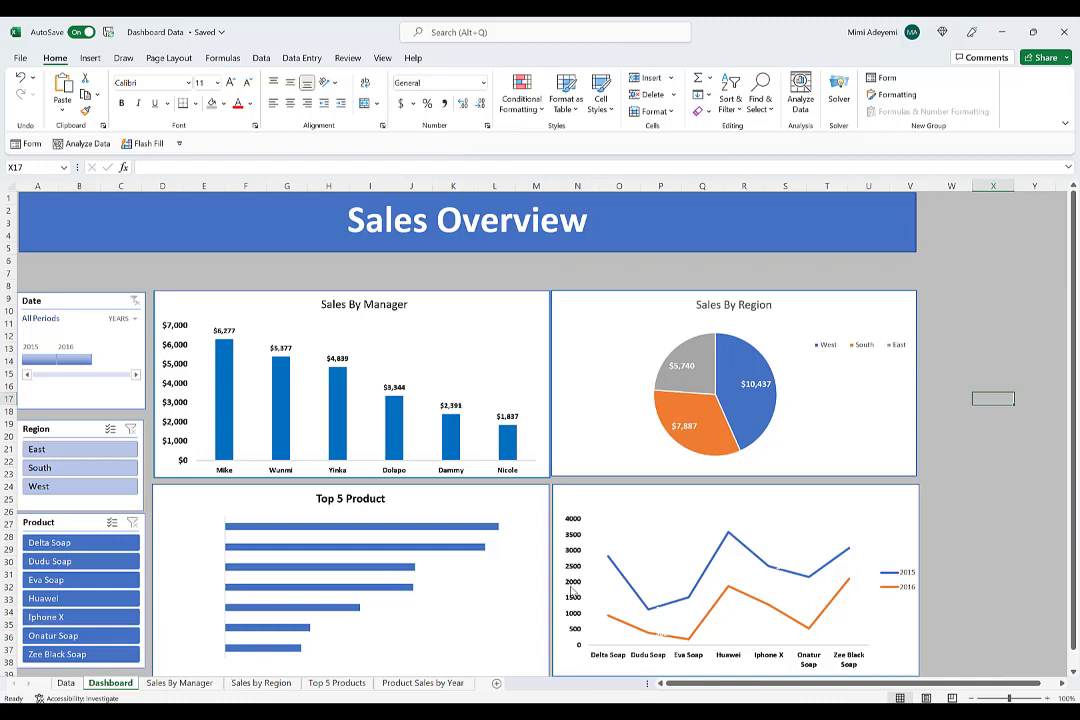
Set the 2015 and 2016 data labels of the product sales line chart to black
{"action": "left_click", "coordinate": [650, 607]}
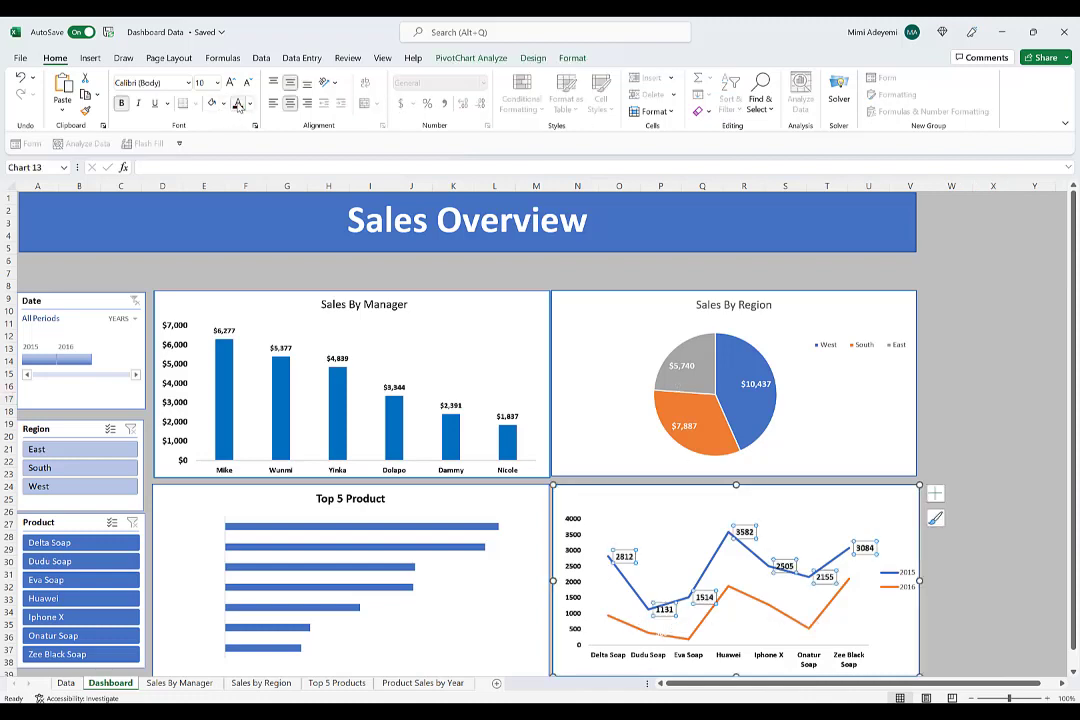
{"action": "left_click", "coordinate": [661, 632]}
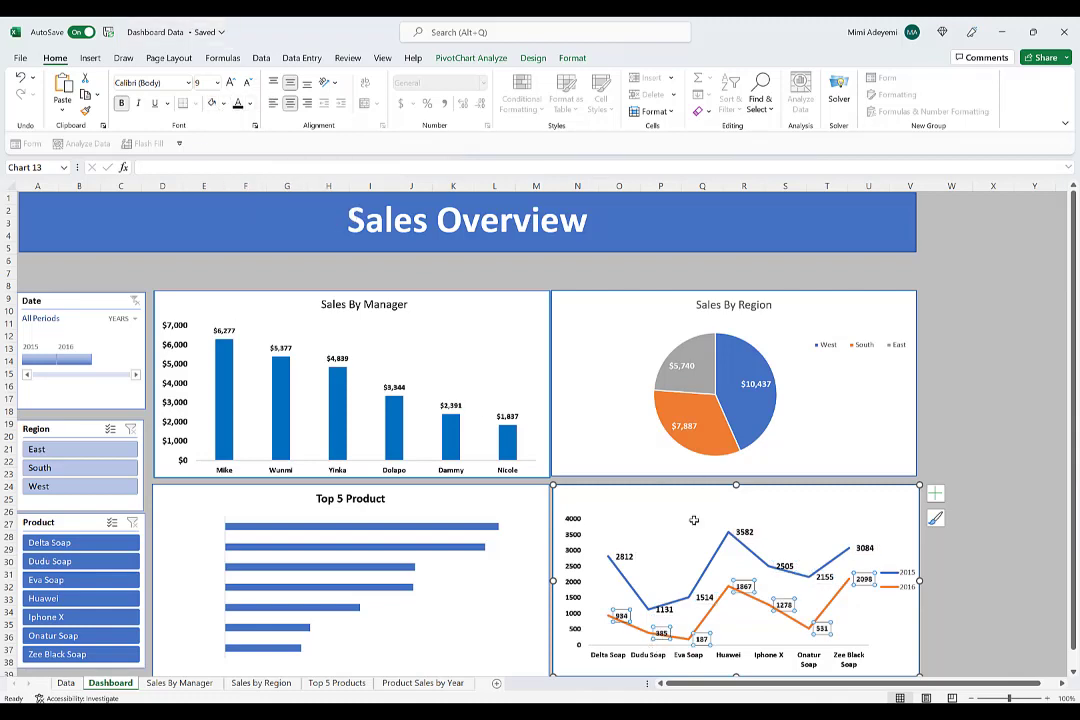
{"action": "left_click", "coordinate": [993, 598]}
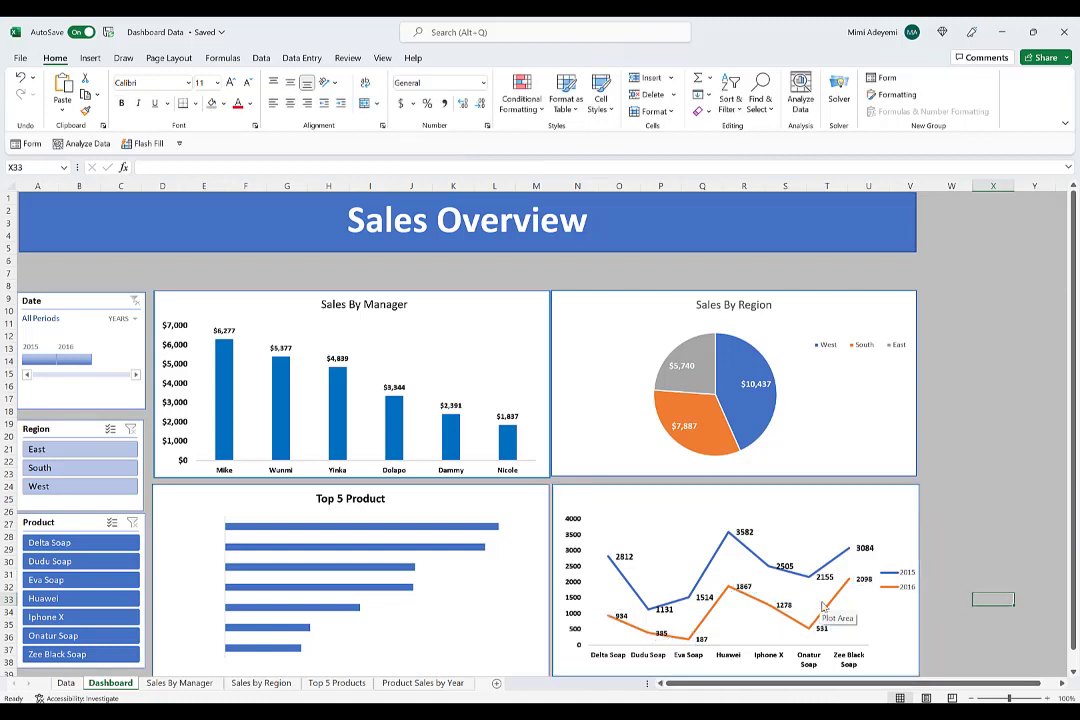
Filter the dashboard to 2016 with the Date timeline
{"action": "left_click", "coordinate": [74, 358]}
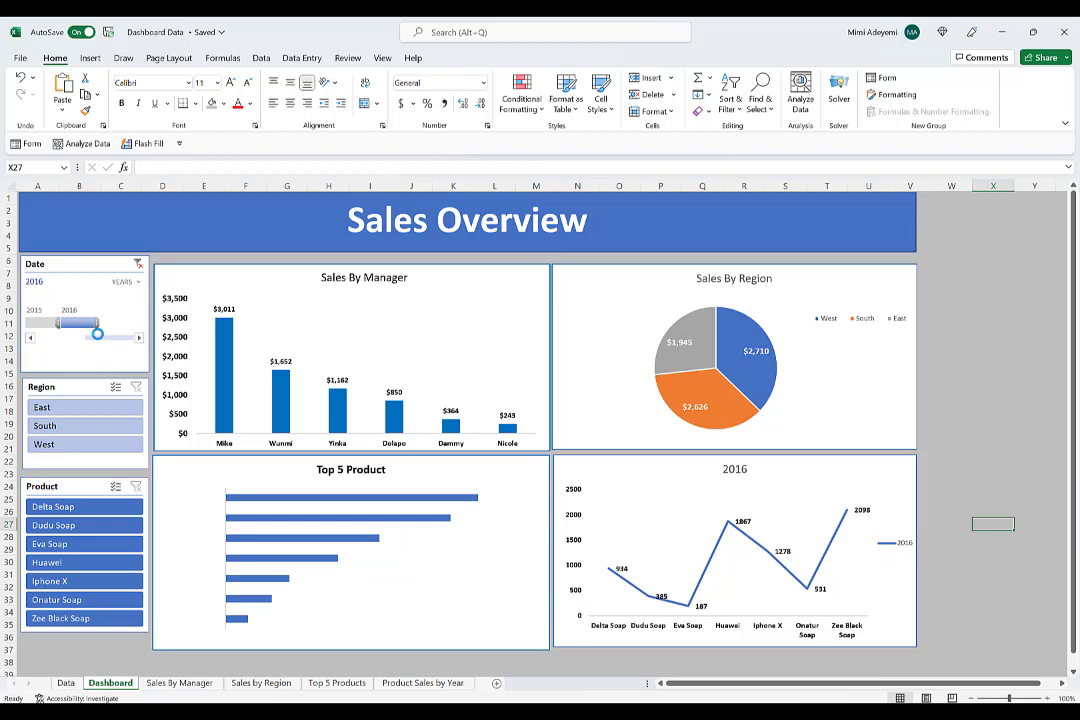
Set the vertical axis product names and the data labels of the Top 5 Product chart to black
{"action": "left_click", "coordinate": [199, 528]}
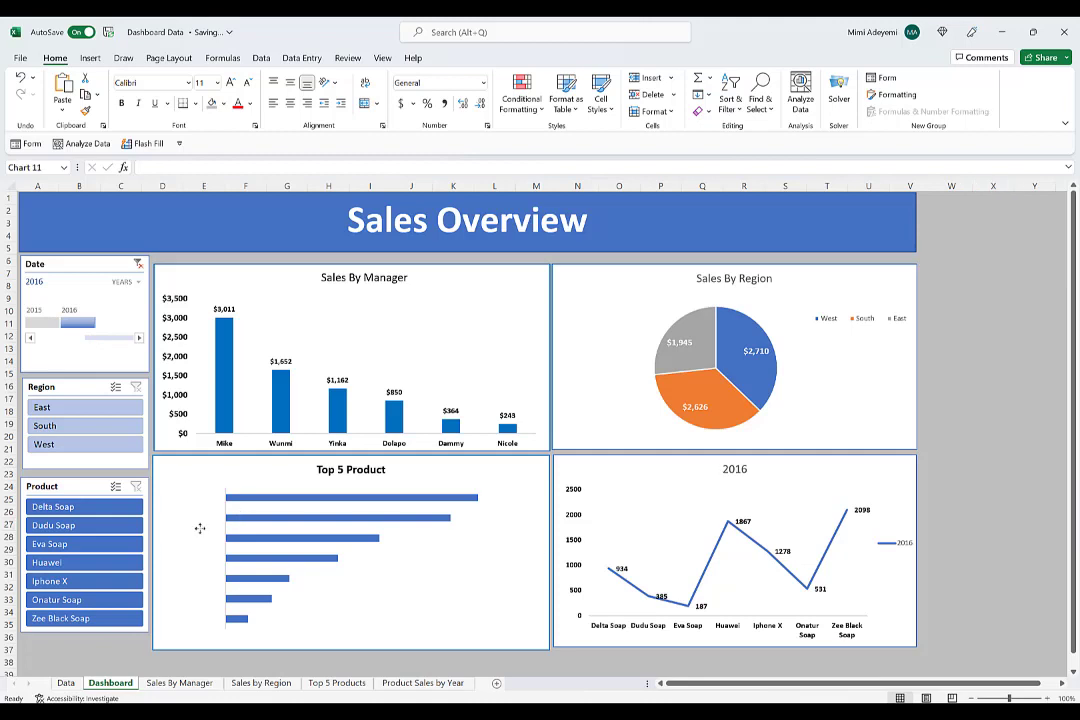
{"action": "left_click", "coordinate": [199, 528]}
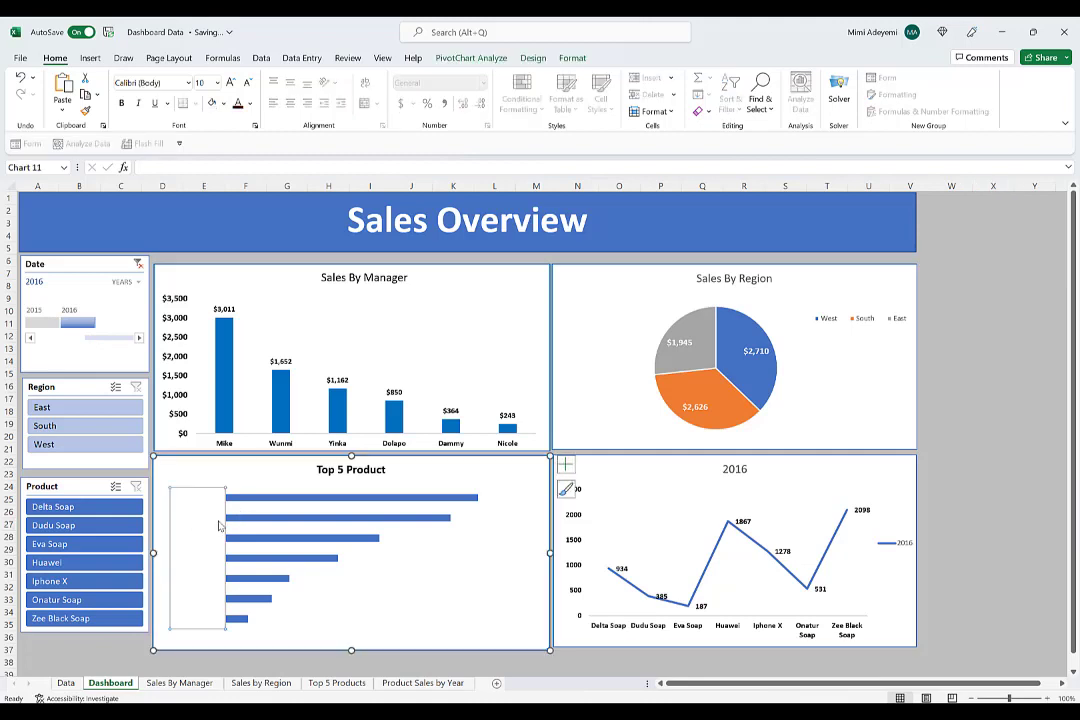
{"action": "left_click", "coordinate": [238, 104]}
{"action": "left_click", "coordinate": [305, 596]}
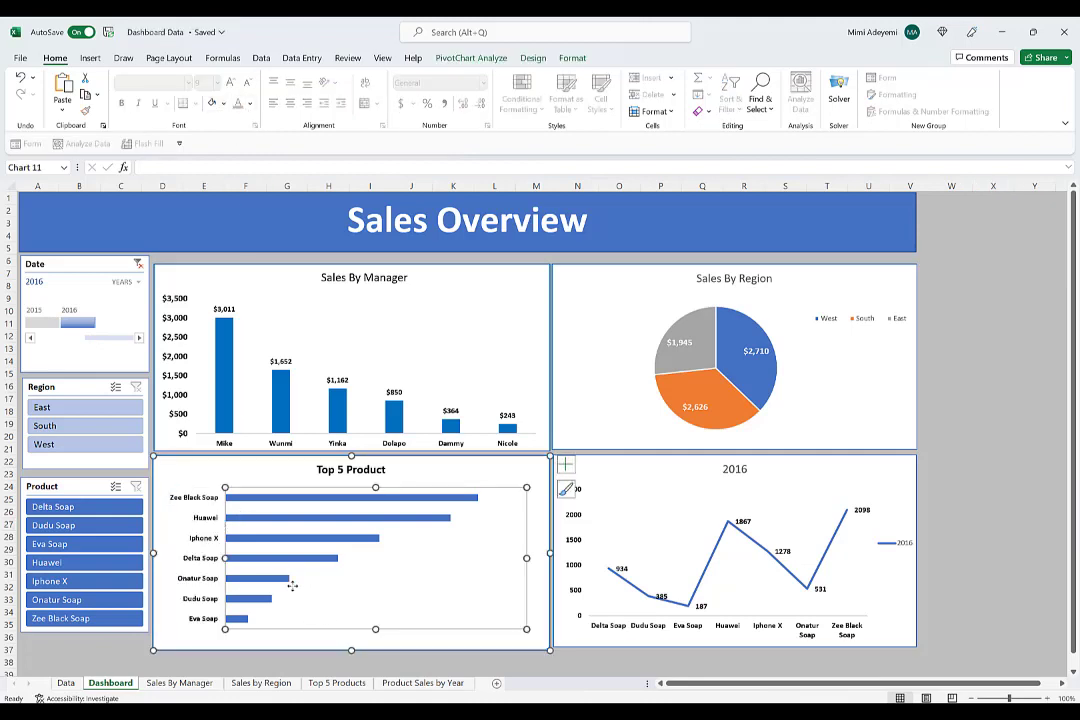
{"action": "left_click", "coordinate": [287, 580]}
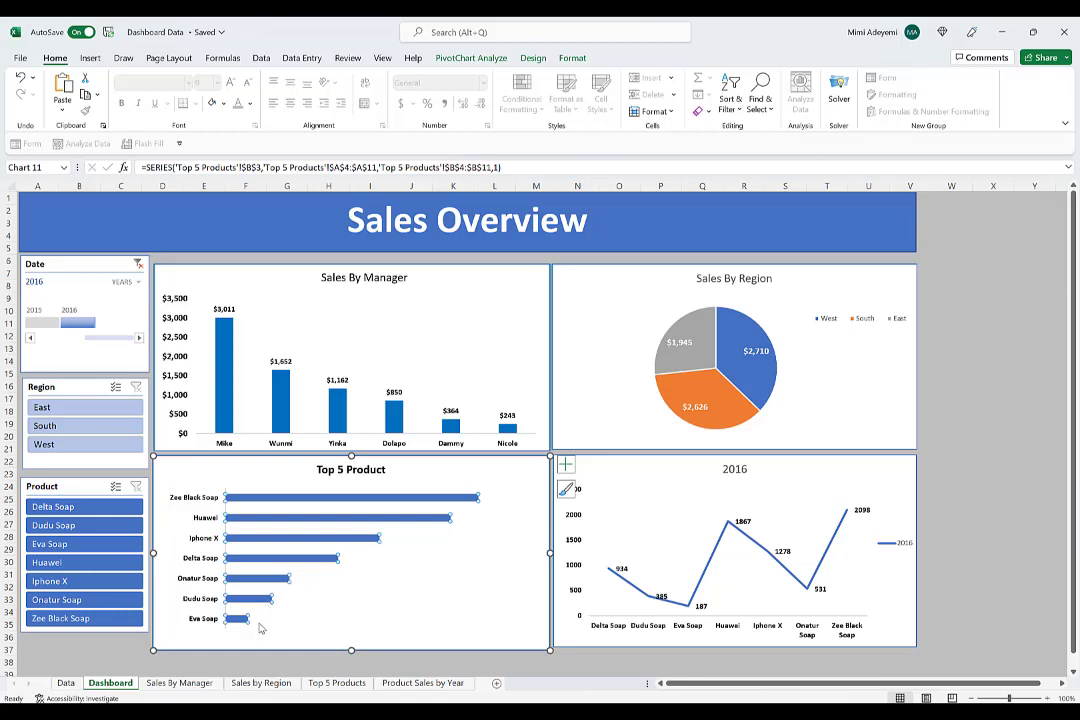
{"action": "left_click", "coordinate": [259, 622]}
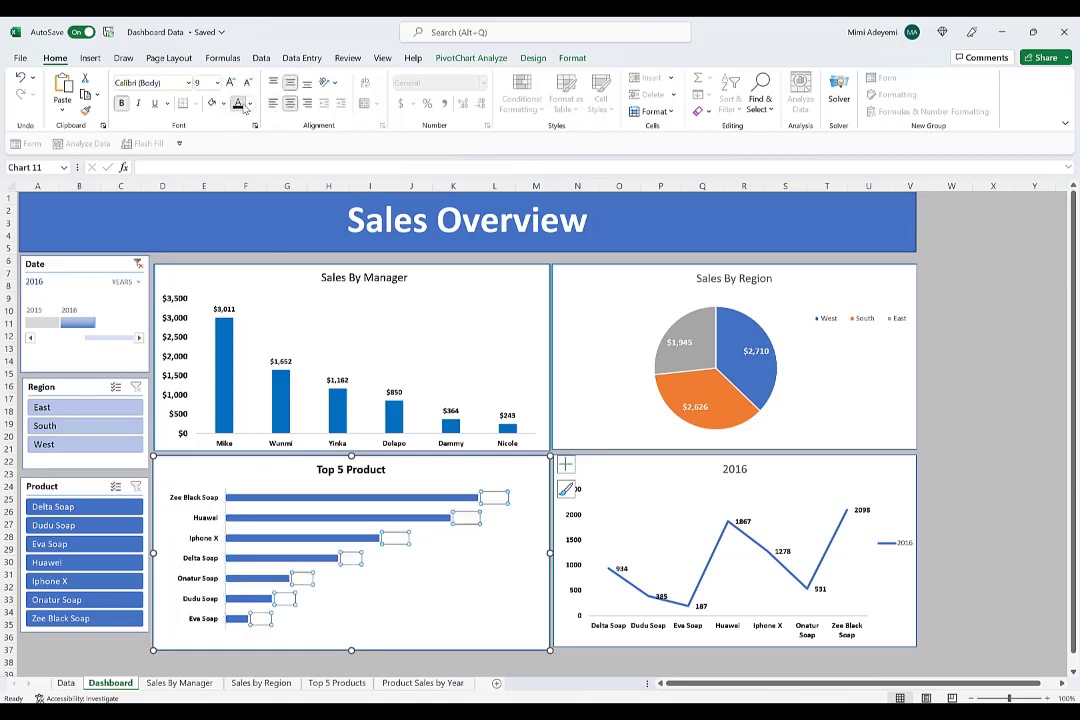
{"action": "left_click", "coordinate": [239, 104]}
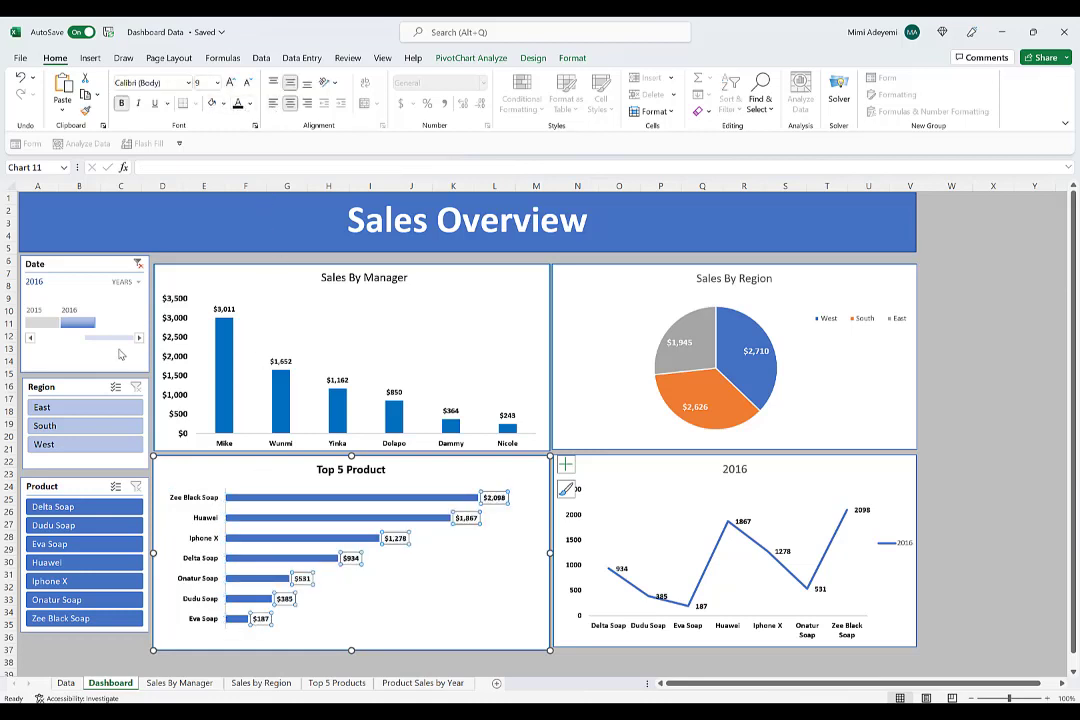
Filter the dashboard to 2015 with the Date timeline, switch the timeline to quarters and narrow it to Q1 2015
{"action": "left_click", "coordinate": [45, 324]}
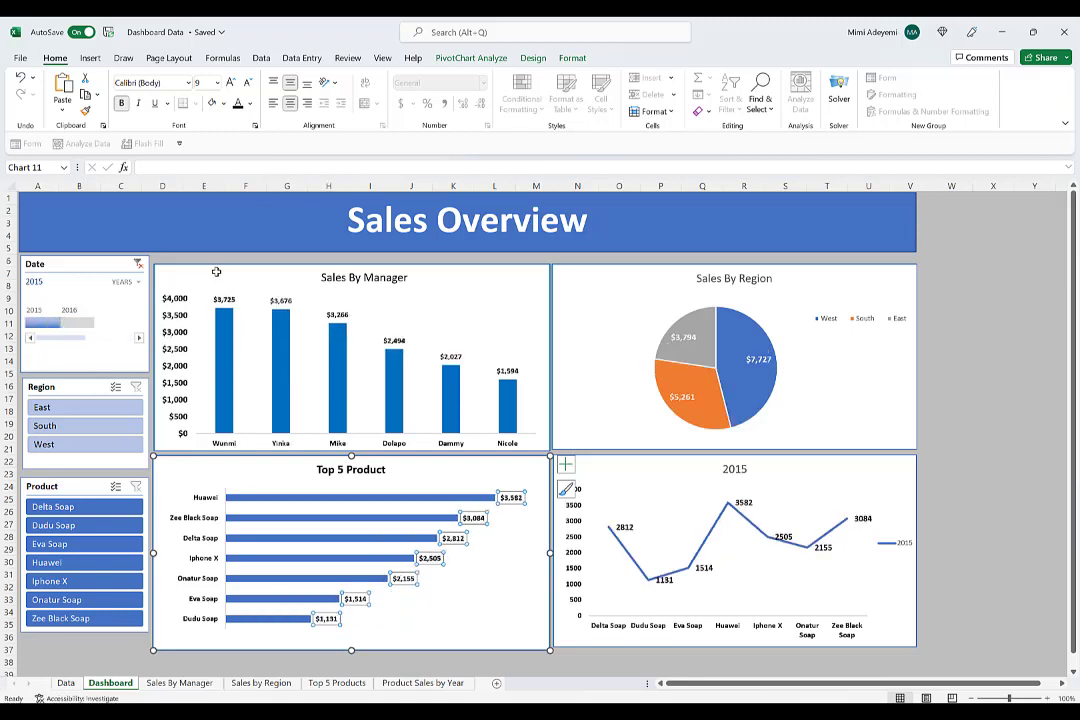
{"action": "left_click", "coordinate": [125, 282]}
{"action": "left_click", "coordinate": [140, 320]}
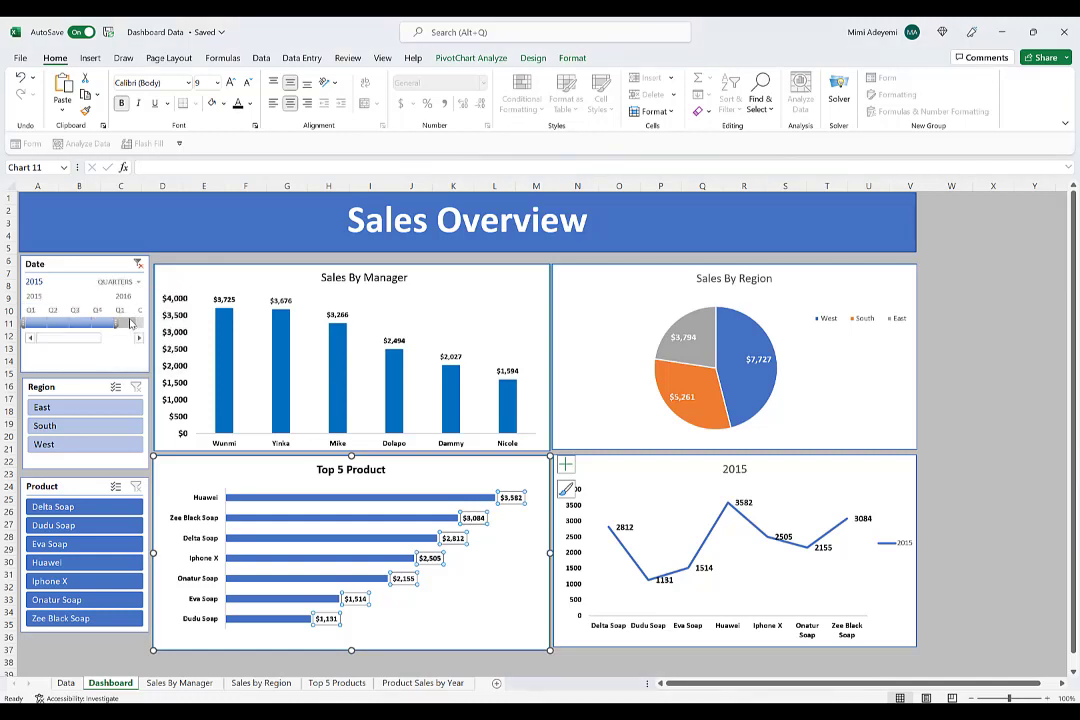
{"action": "left_click_drag", "start_coordinate": [130, 323], "coordinate": [45, 323]}
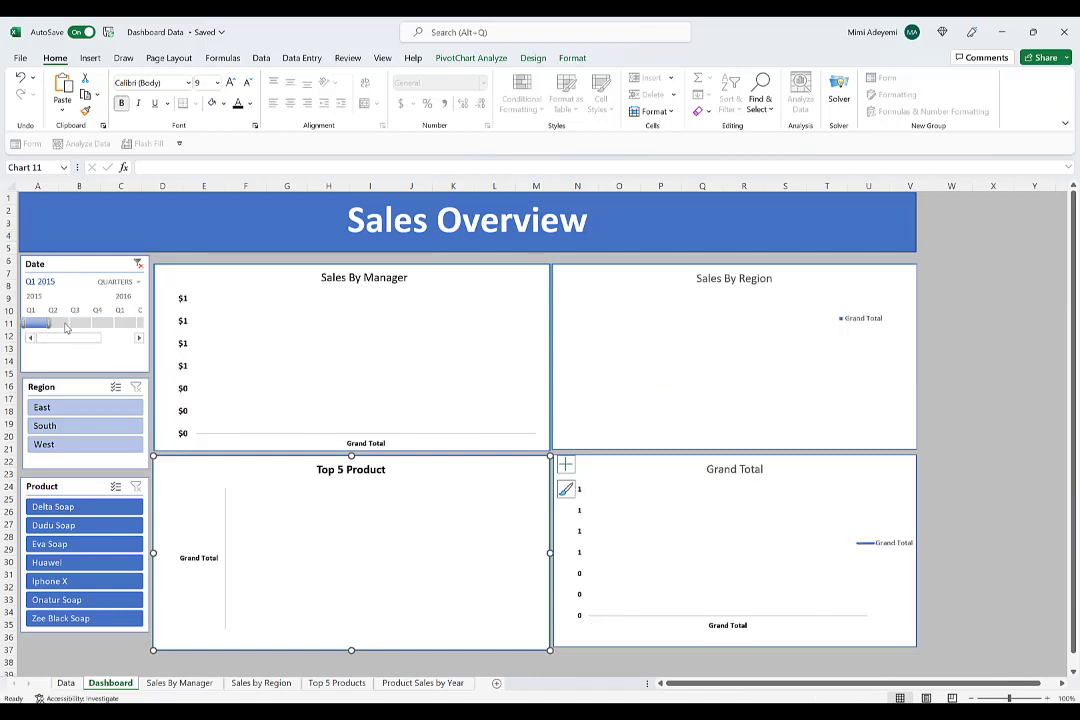
Test the quarterly Date timeline by filtering the dashboard to Q4 2015, Q3 2015, Q4 2015 again and Q1 2016
{"action": "left_click", "coordinate": [75, 324]}
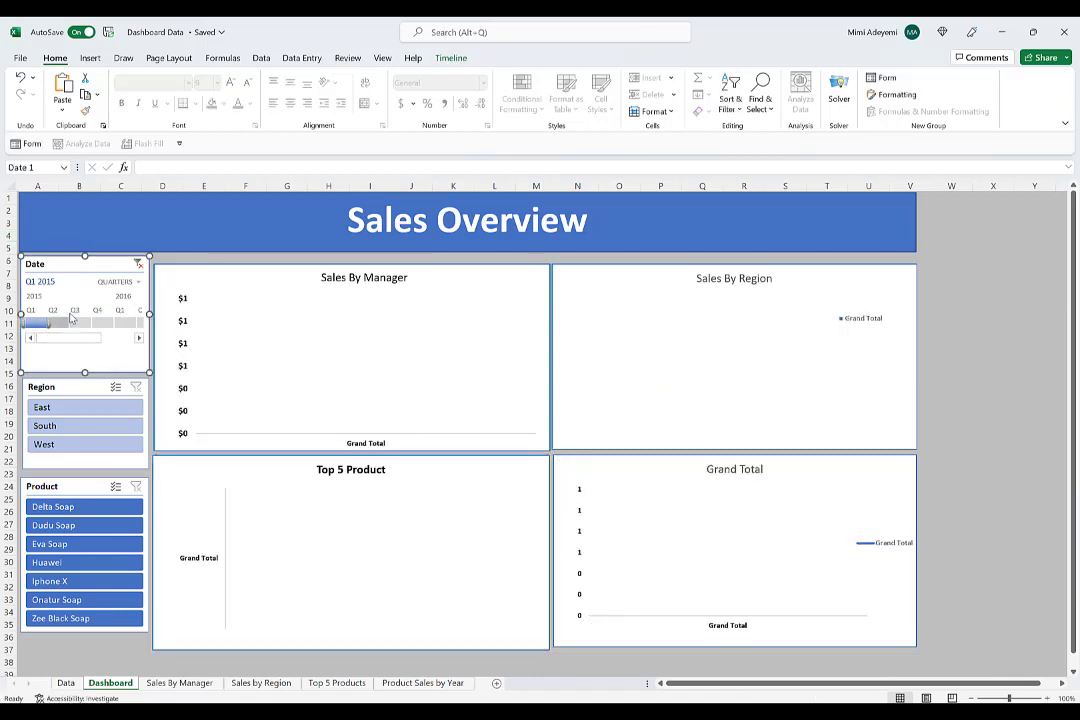
{"action": "left_click_drag", "start_coordinate": [85, 328], "coordinate": [105, 324]}
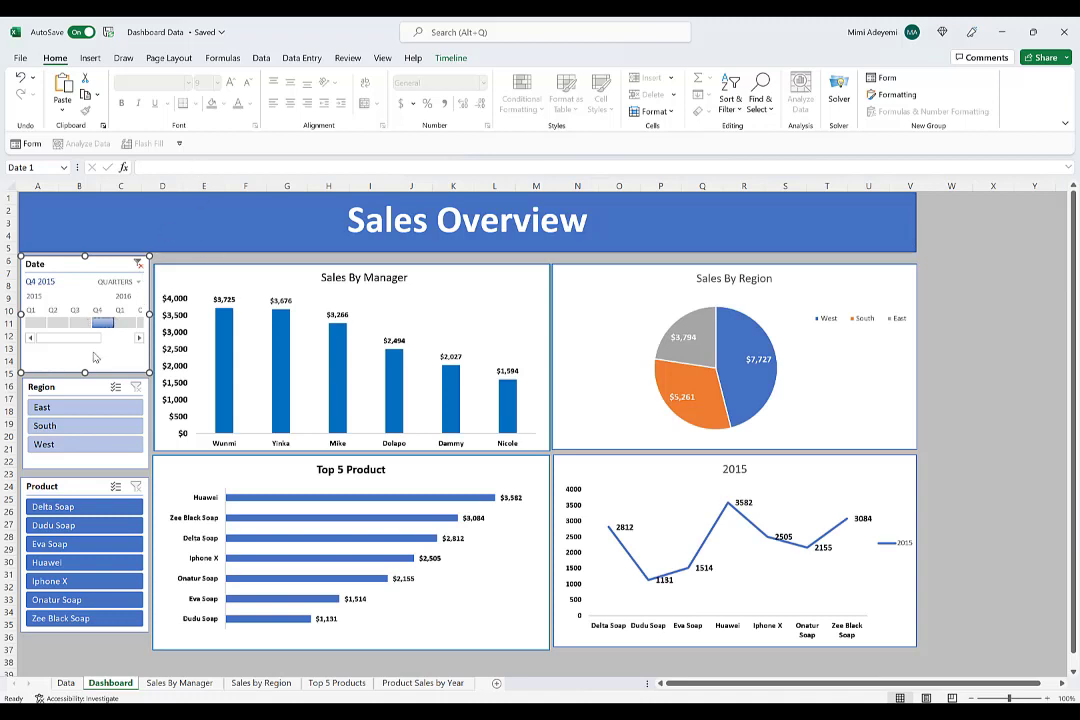
{"action": "left_click", "coordinate": [77, 324]}
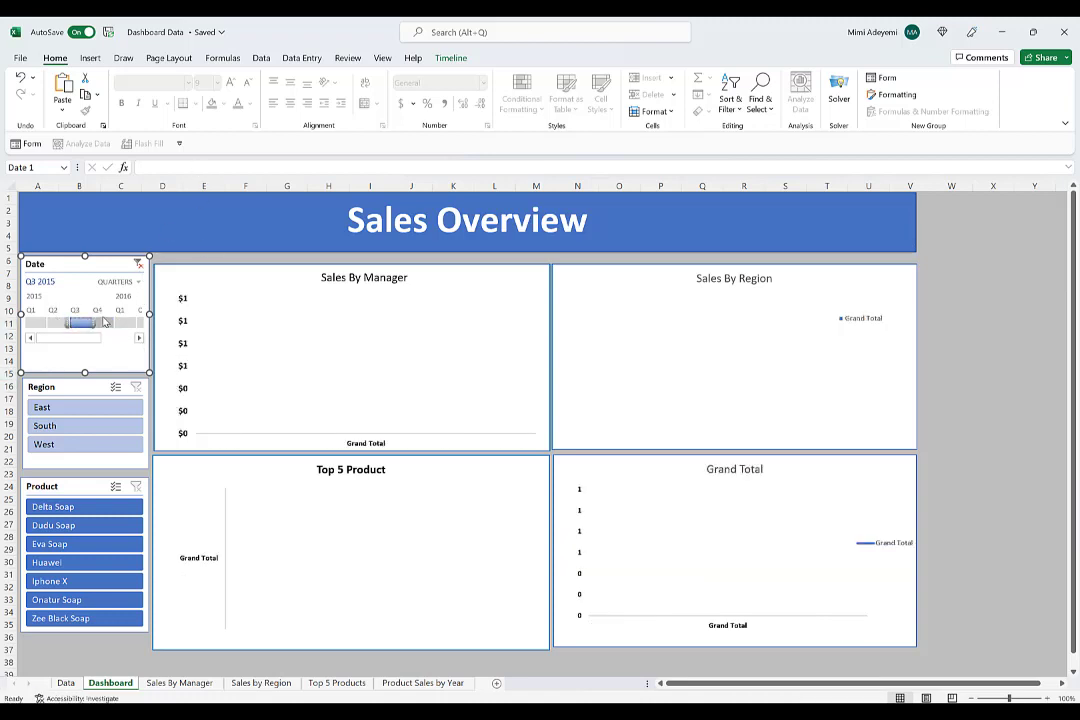
{"action": "left_click", "coordinate": [104, 324]}
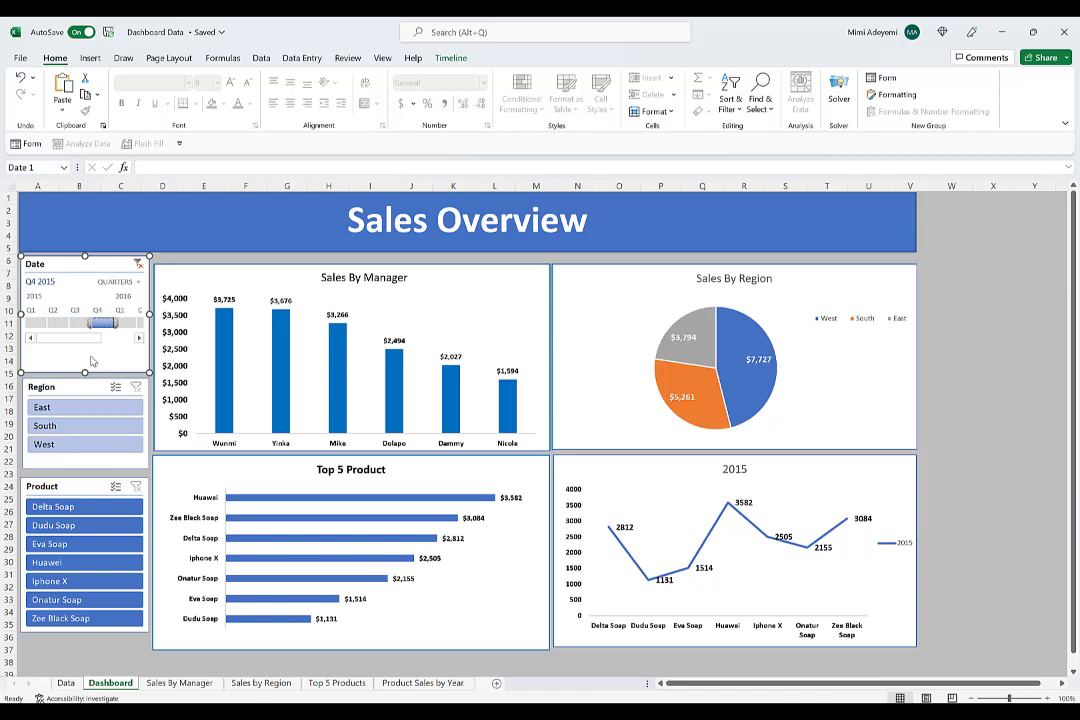
{"action": "left_click", "coordinate": [139, 338]}
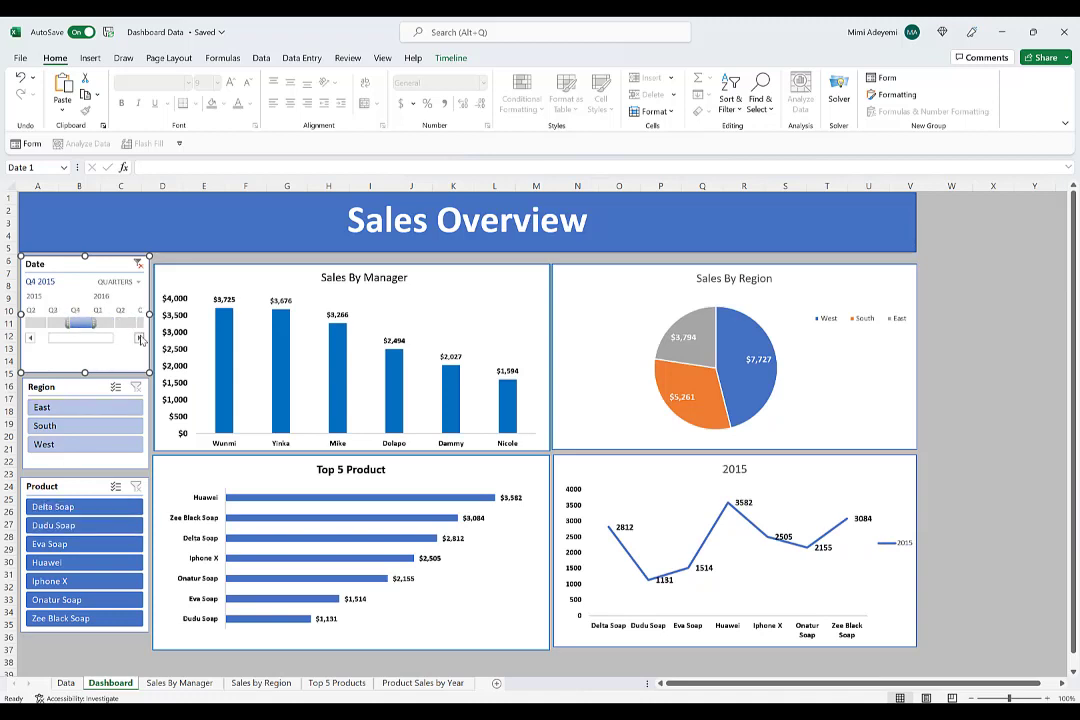
{"action": "left_click", "coordinate": [106, 323]}
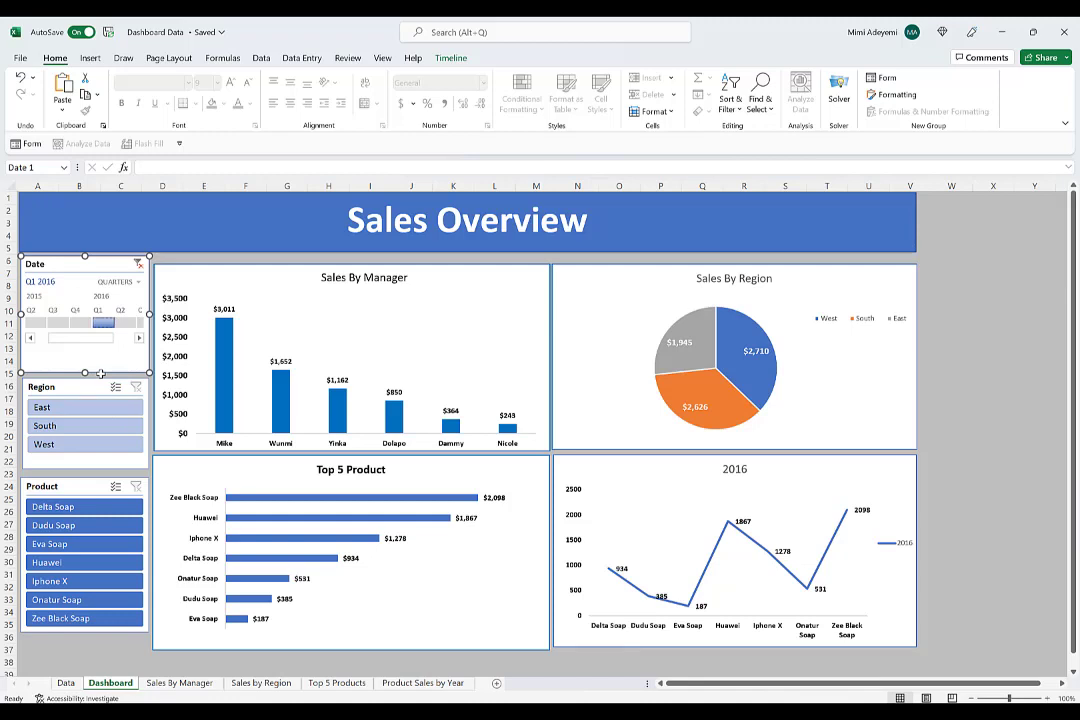
Test the Region slicer with East, South and West in turn, and clear its filter
{"action": "left_click", "coordinate": [74, 413]}
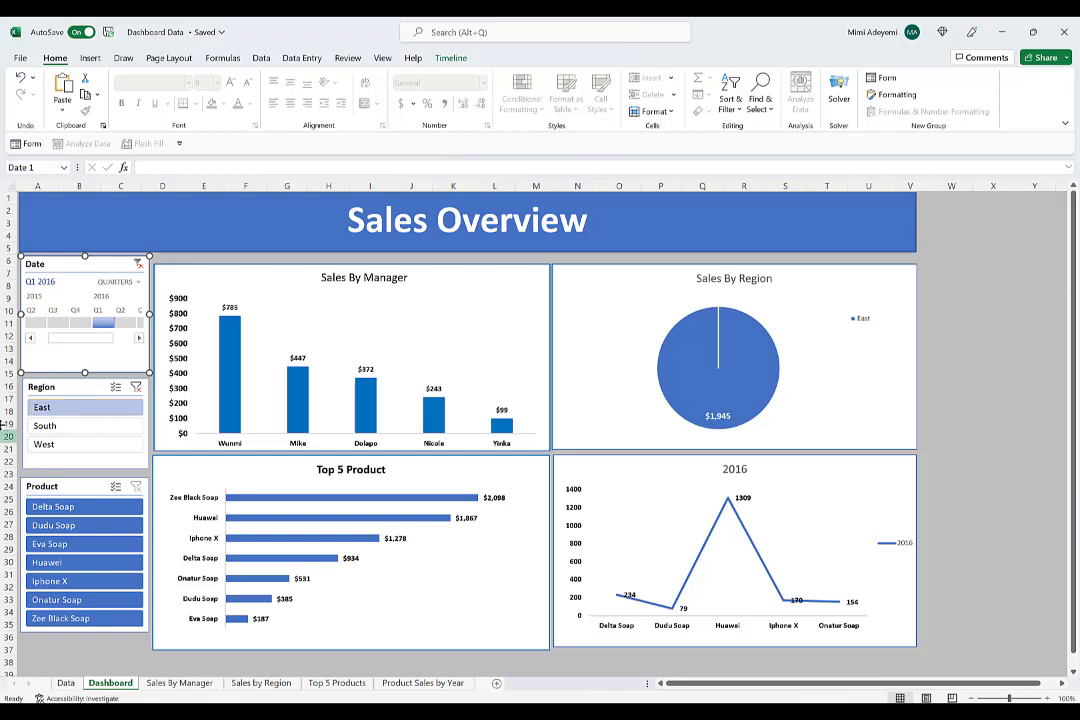
{"action": "left_click", "coordinate": [66, 425]}
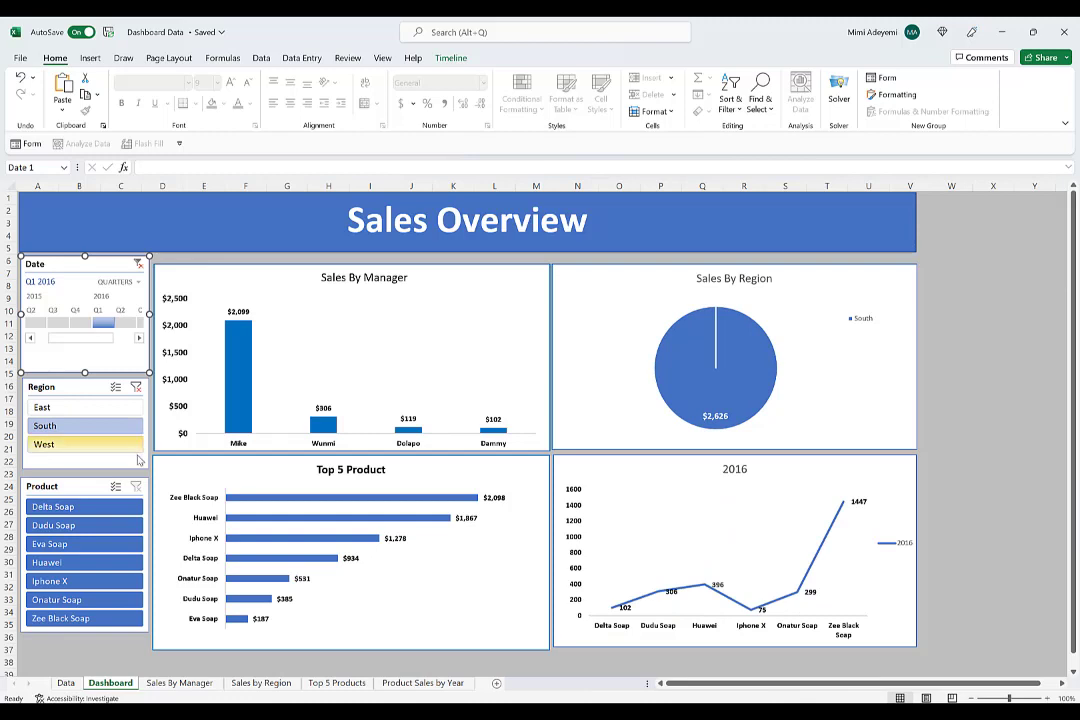
{"action": "left_click", "coordinate": [114, 445]}
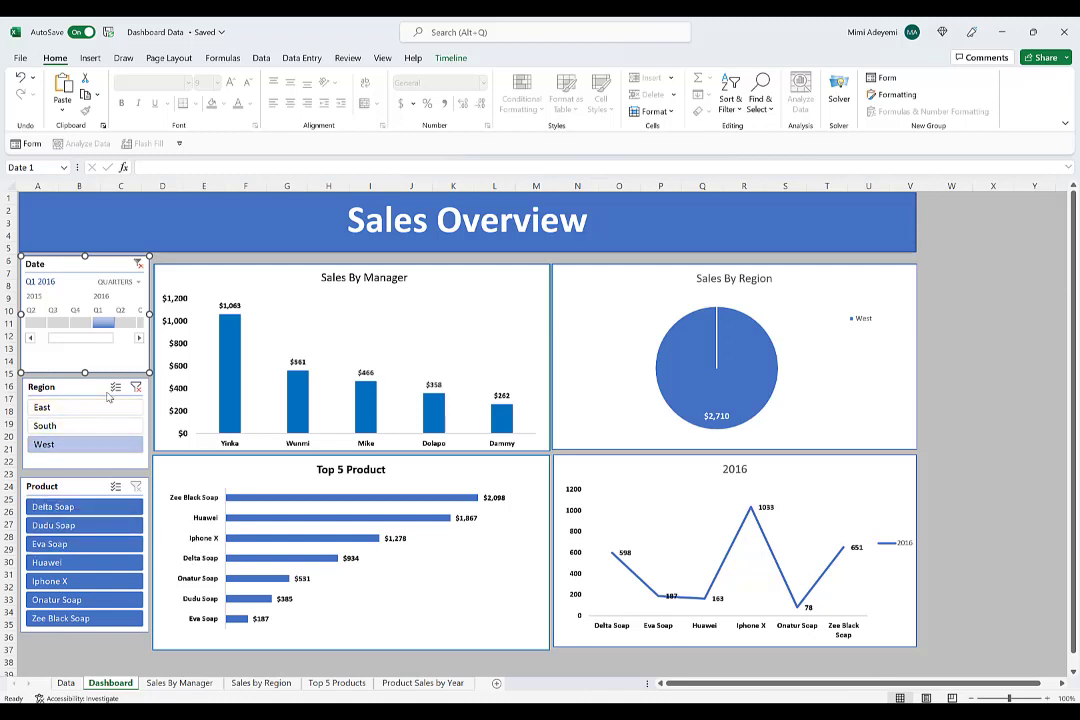
{"action": "left_click", "coordinate": [138, 390]}
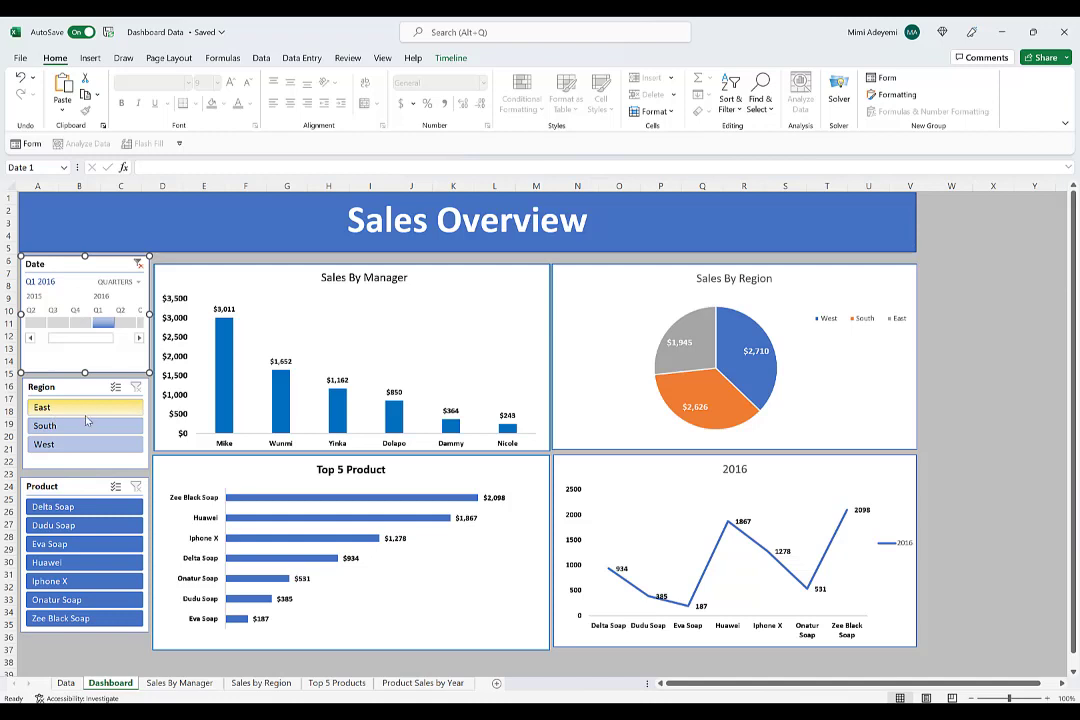
Test the Product slicer with Delta Soap, Eva Soap, Dudu Soap, Iphone X and Onatur Soap in turn, and clear its filter
{"action": "left_click", "coordinate": [50, 506]}
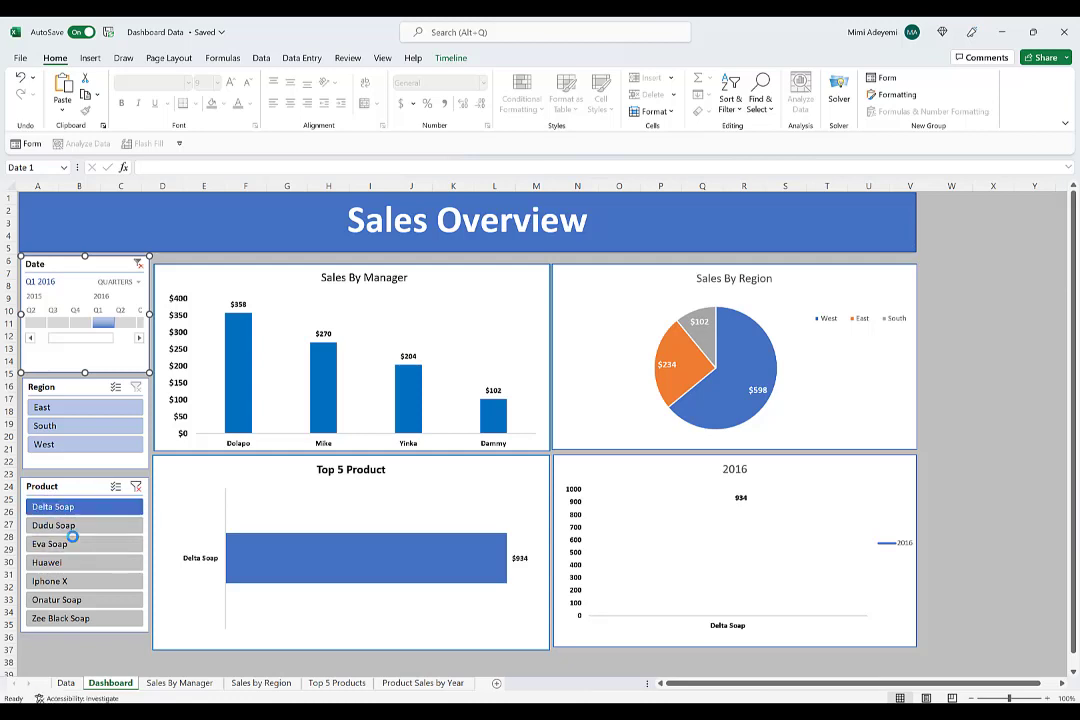
{"action": "left_click", "coordinate": [70, 540]}
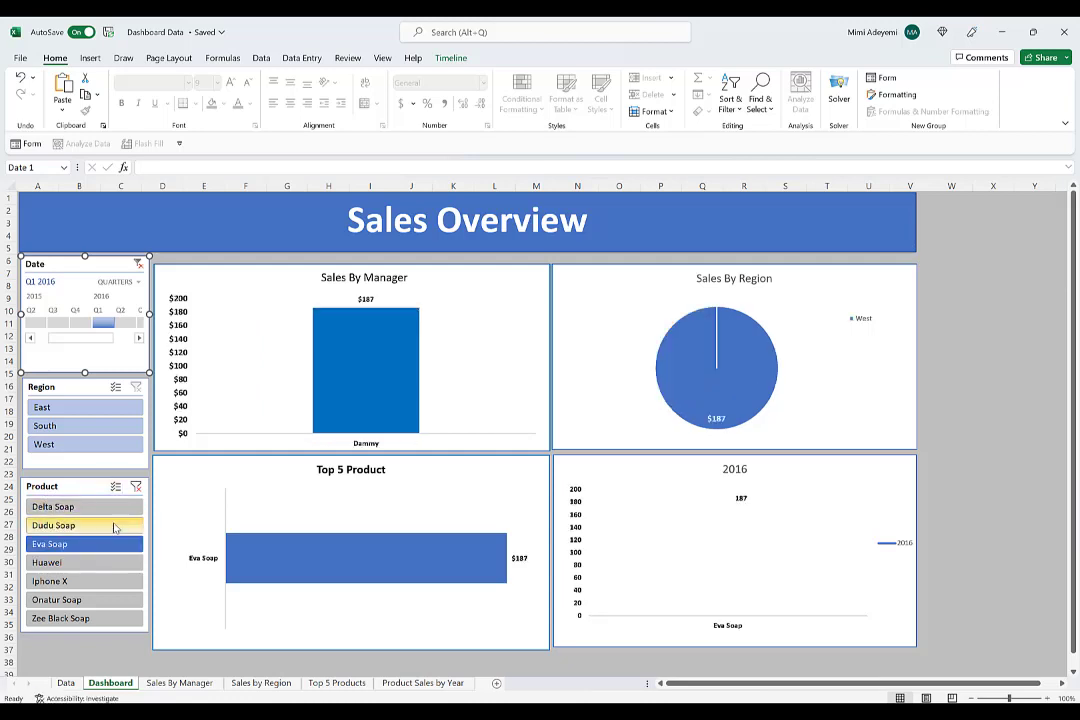
{"action": "left_click", "coordinate": [58, 525]}
{"action": "left_click", "coordinate": [94, 582]}
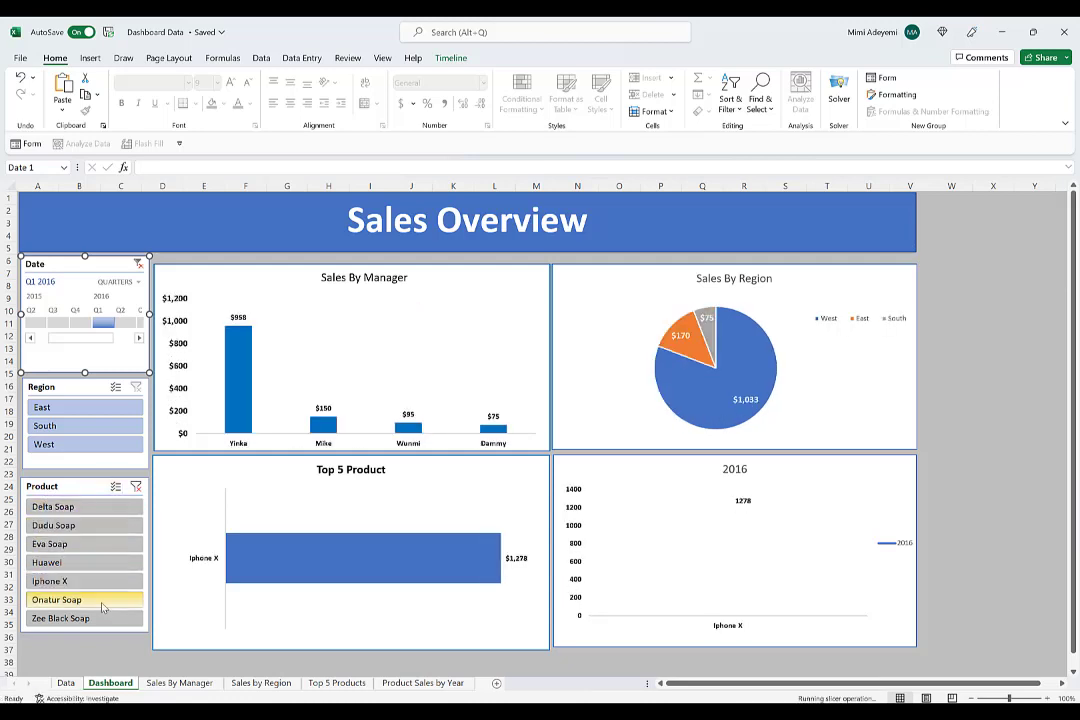
{"action": "left_click", "coordinate": [92, 600]}
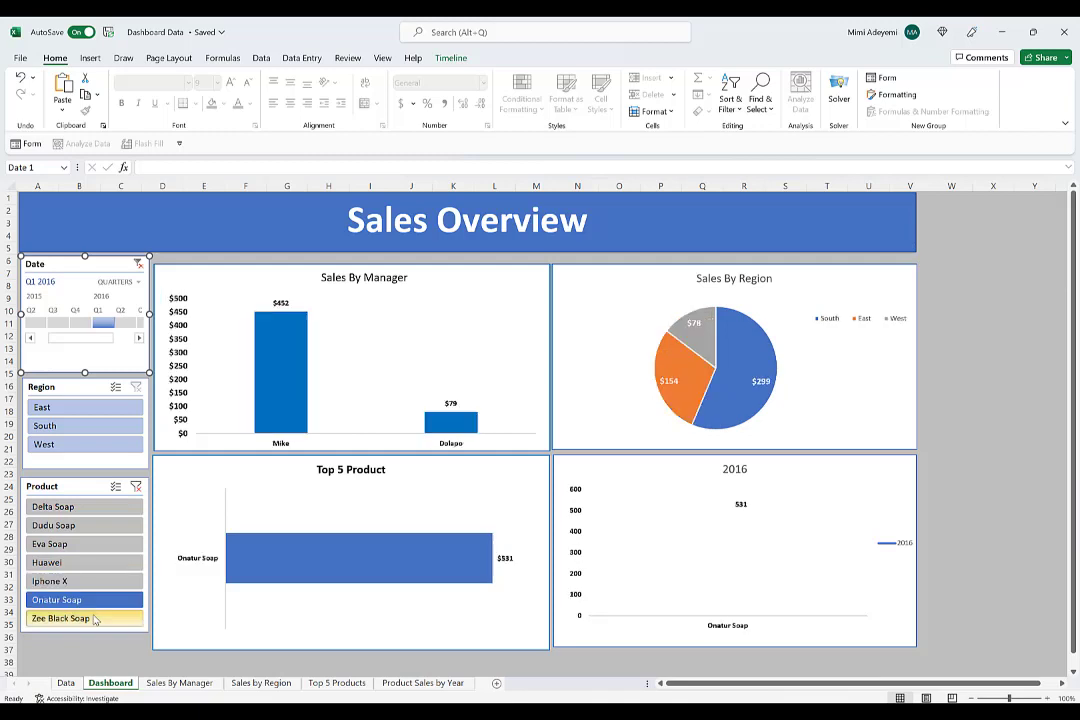
{"action": "left_click", "coordinate": [136, 486]}
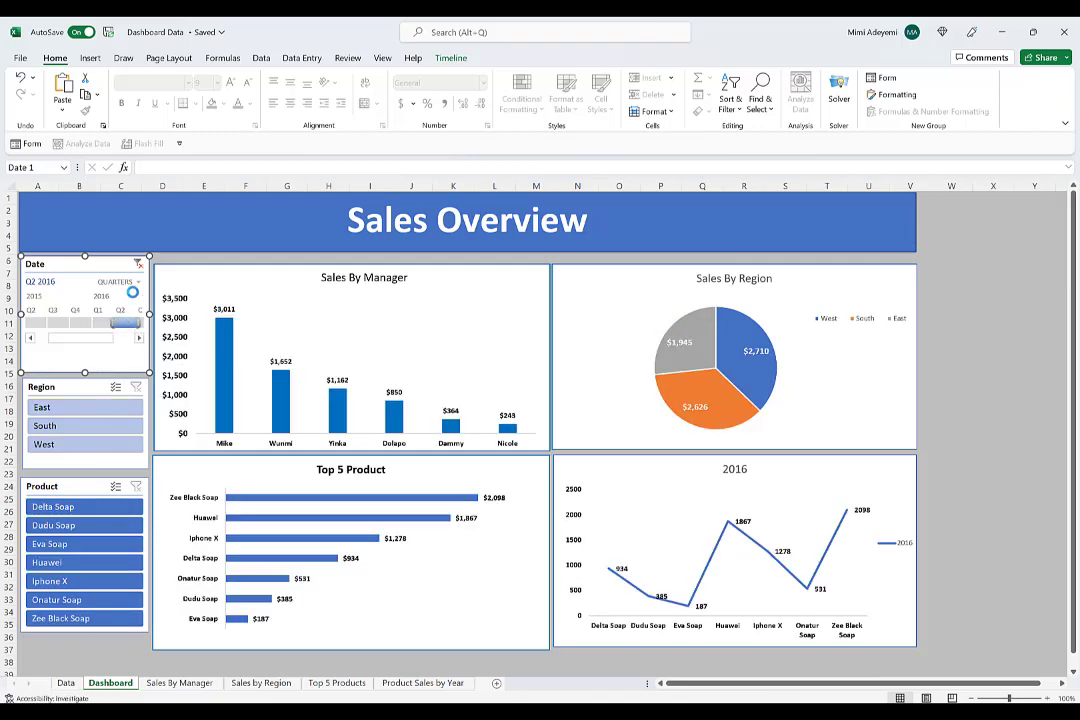
Filter the Date timeline to Q2 2016, switch it to months and filter to May 2016 and December 2016 in turn
{"action": "left_click", "coordinate": [120, 322]}
{"action": "left_click", "coordinate": [137, 282]}
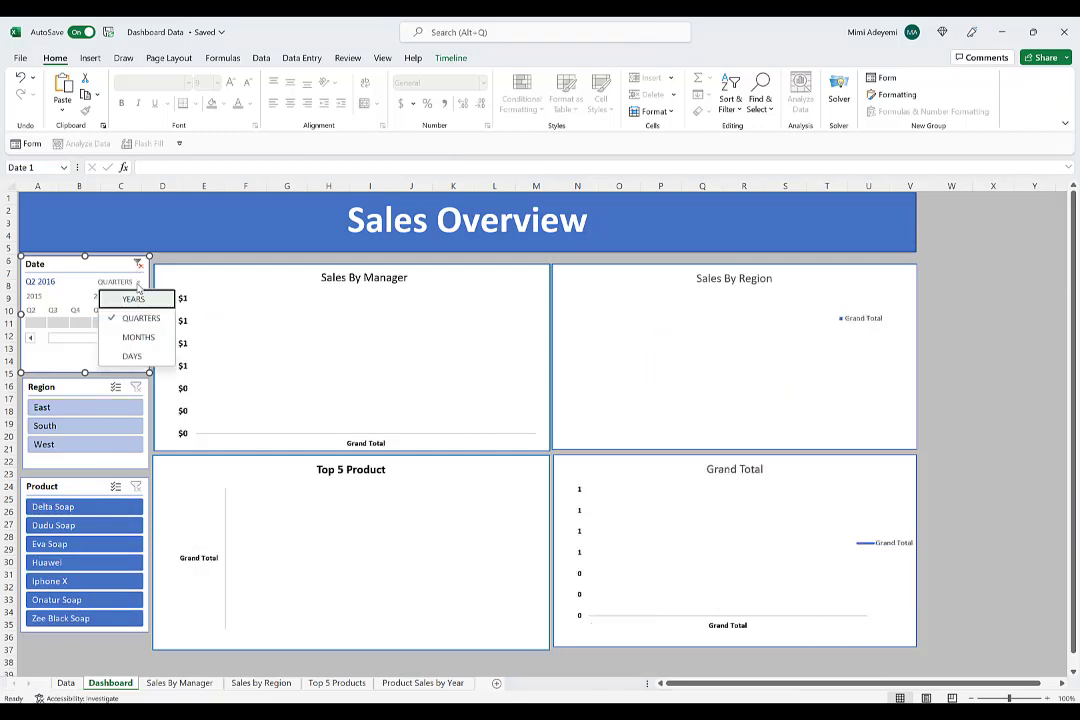
{"action": "left_click", "coordinate": [140, 338]}
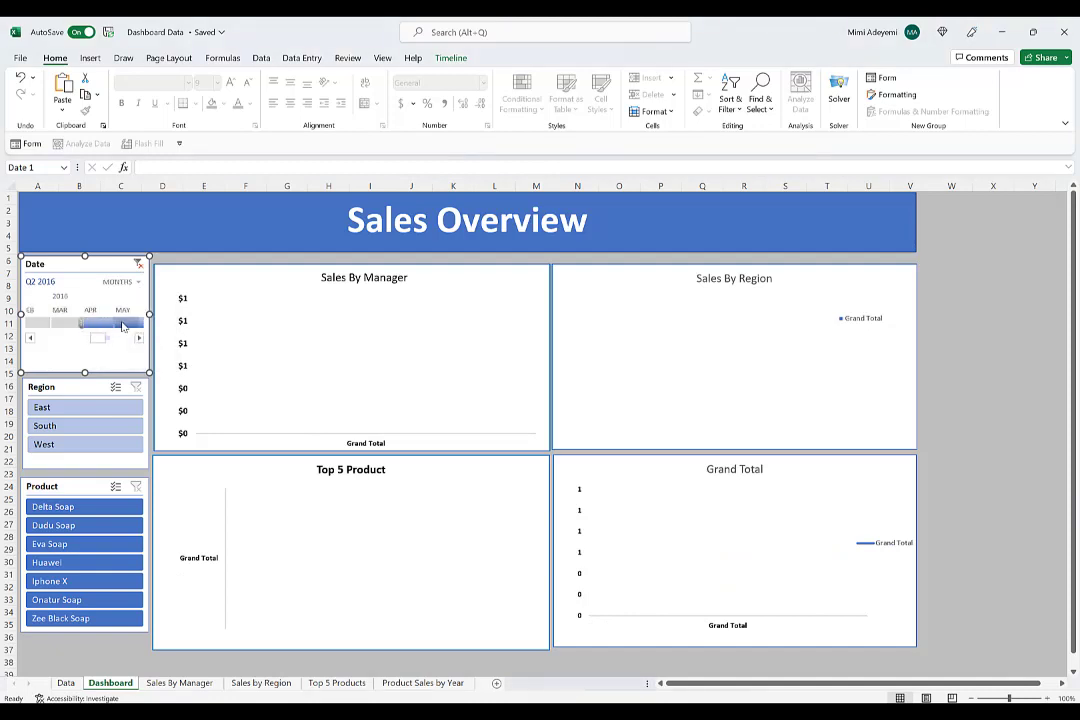
{"action": "left_click", "coordinate": [125, 323]}
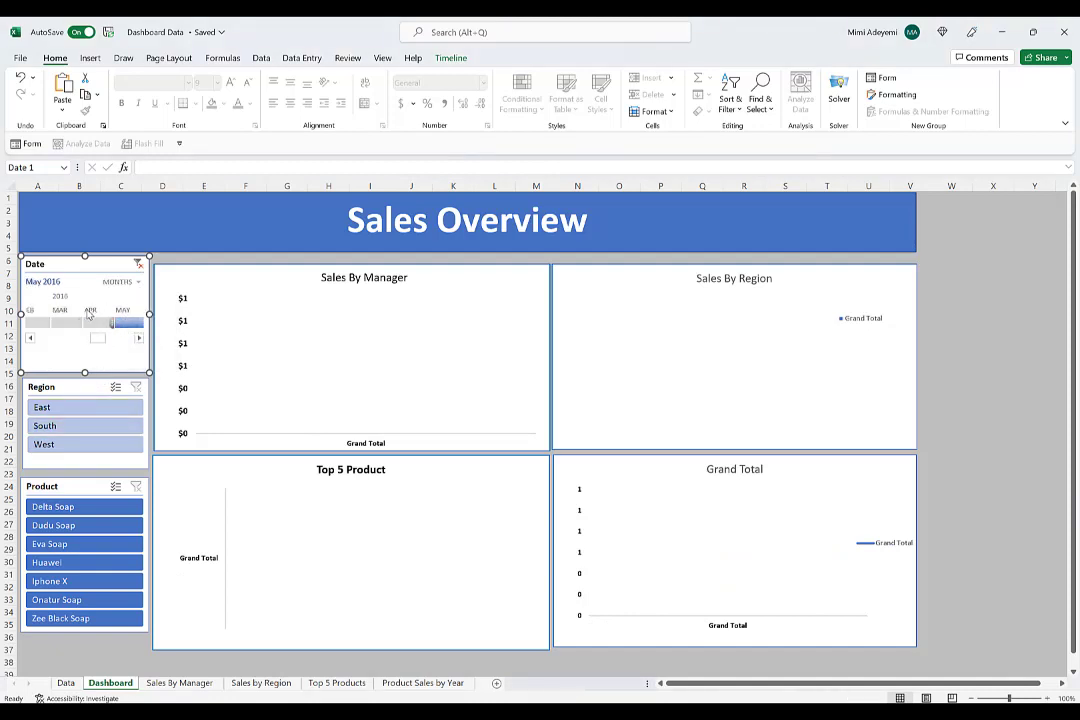
{"action": "left_click", "coordinate": [138, 340]}
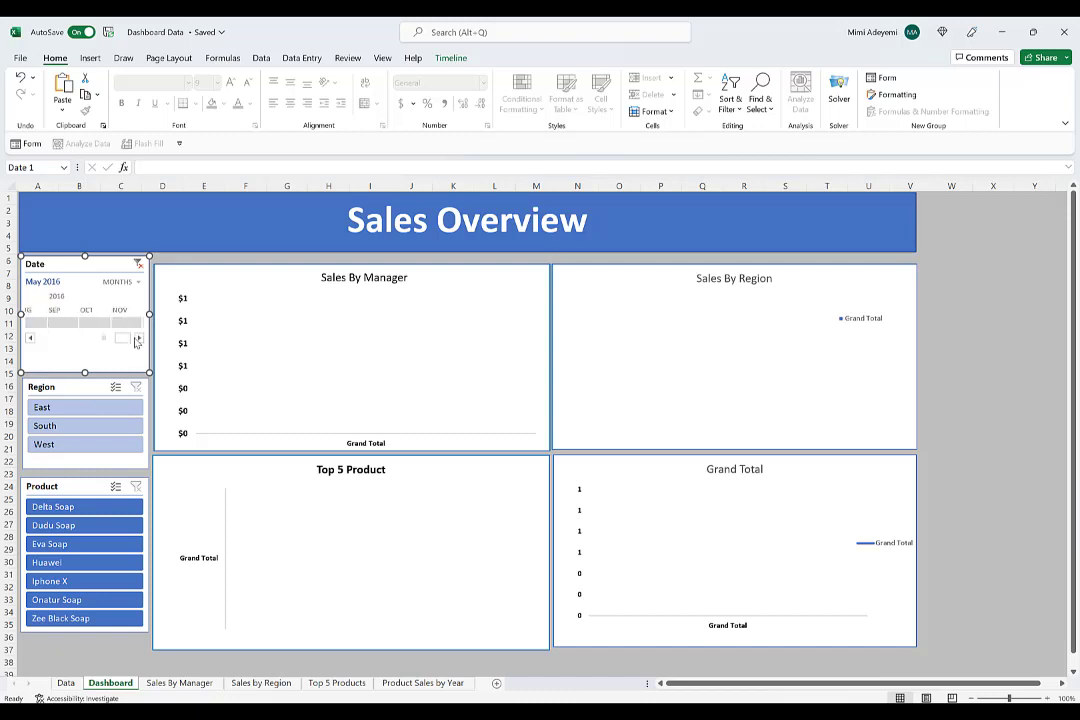
{"action": "left_click", "coordinate": [115, 323]}
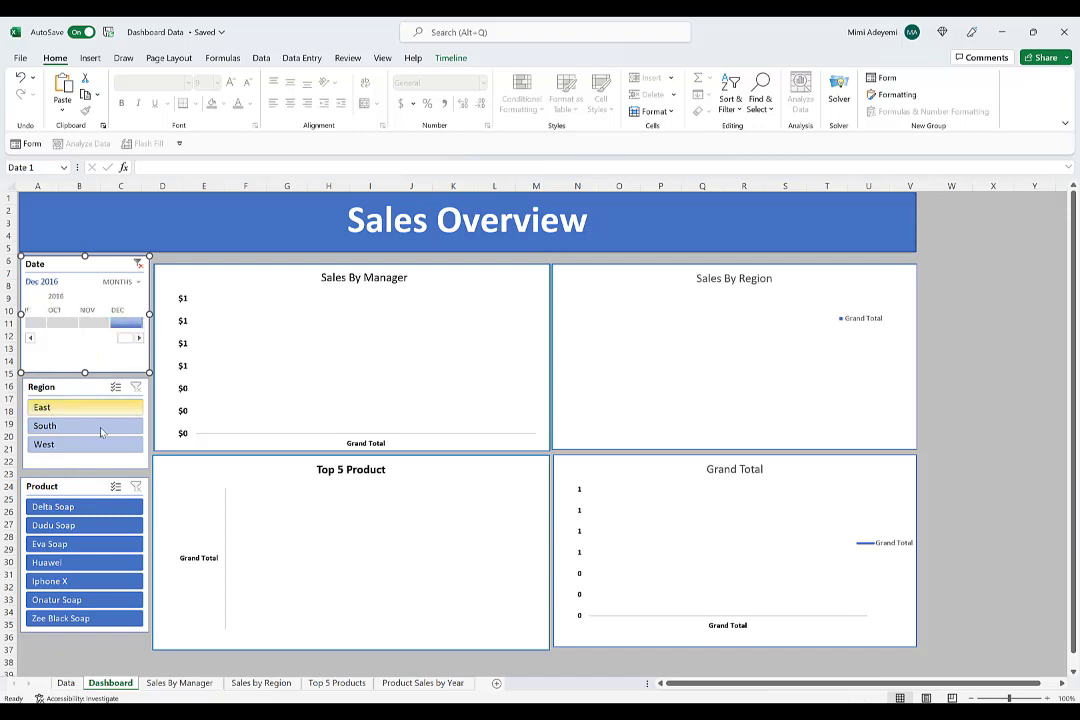
Filter the dashboard by East and South in turn, and return the Date timeline to years with 2016 selected
{"action": "left_click", "coordinate": [72, 408]}
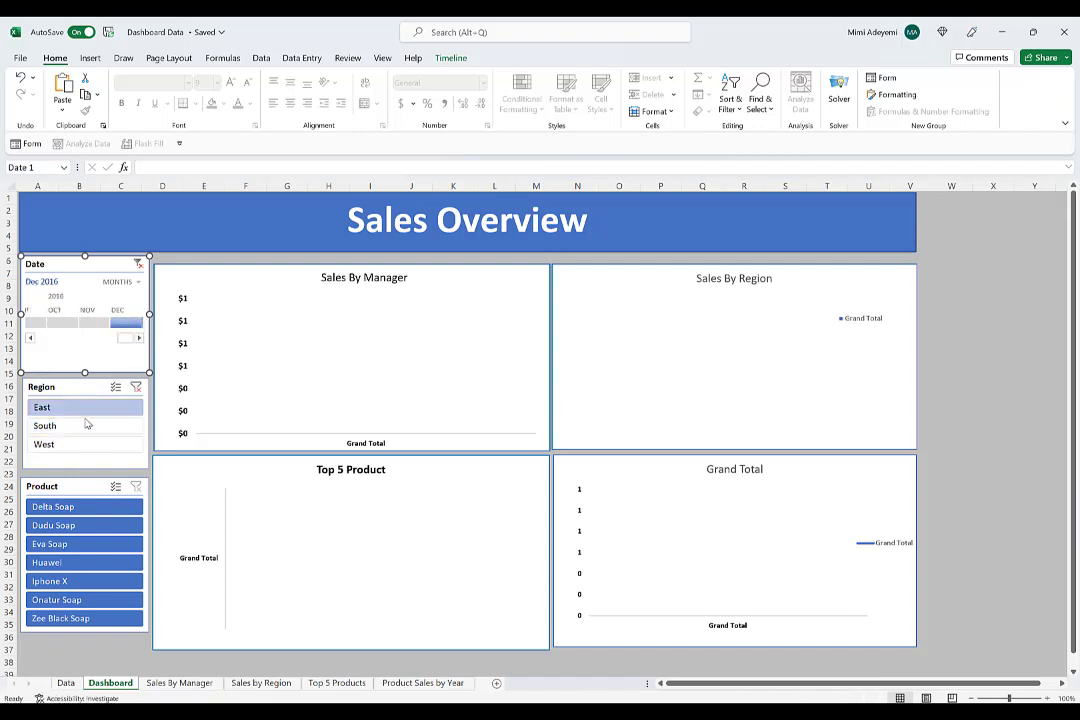
{"action": "left_click", "coordinate": [86, 424]}
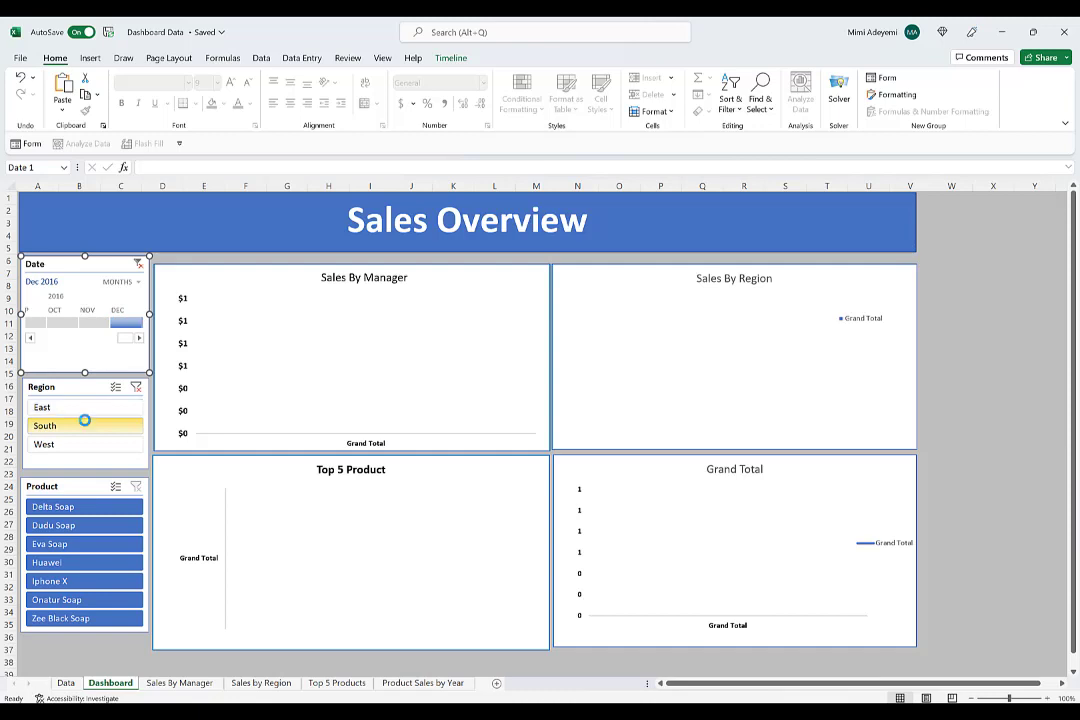
{"action": "left_click", "coordinate": [139, 282]}
{"action": "left_click", "coordinate": [138, 299]}
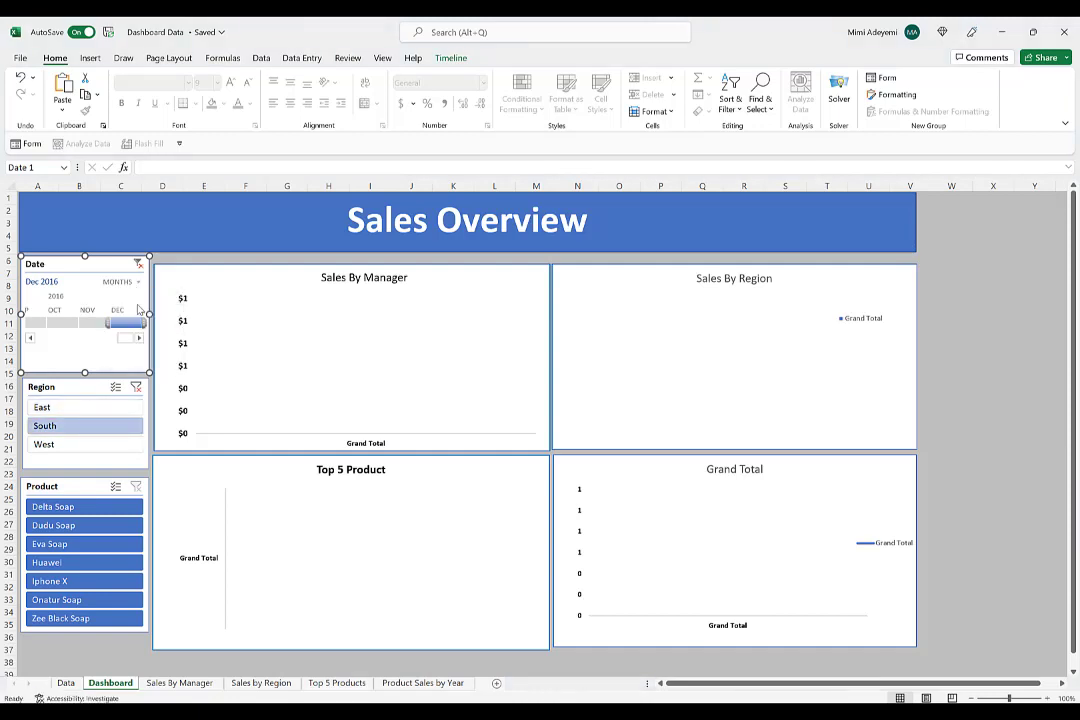
{"action": "left_click", "coordinate": [68, 323]}
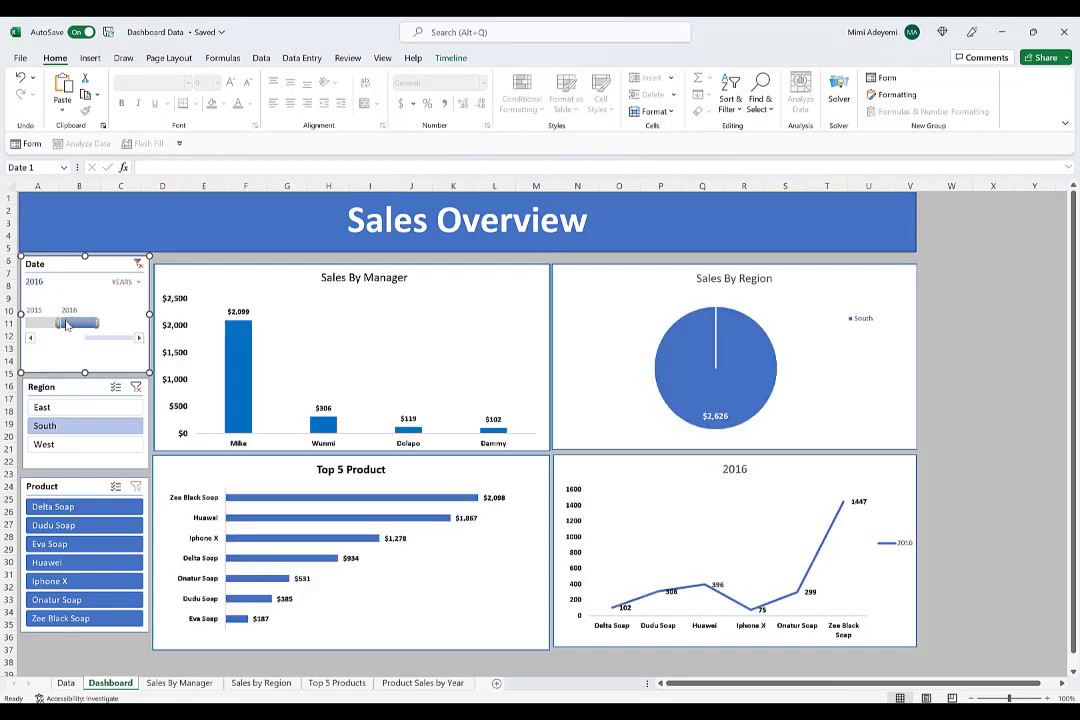
Filter the dashboard by Delta Soap and the West region, and switch the product to Dudu Soap, Eva Soap and Huawei in turn
{"action": "left_click", "coordinate": [52, 507]}
{"action": "left_click", "coordinate": [62, 445]}
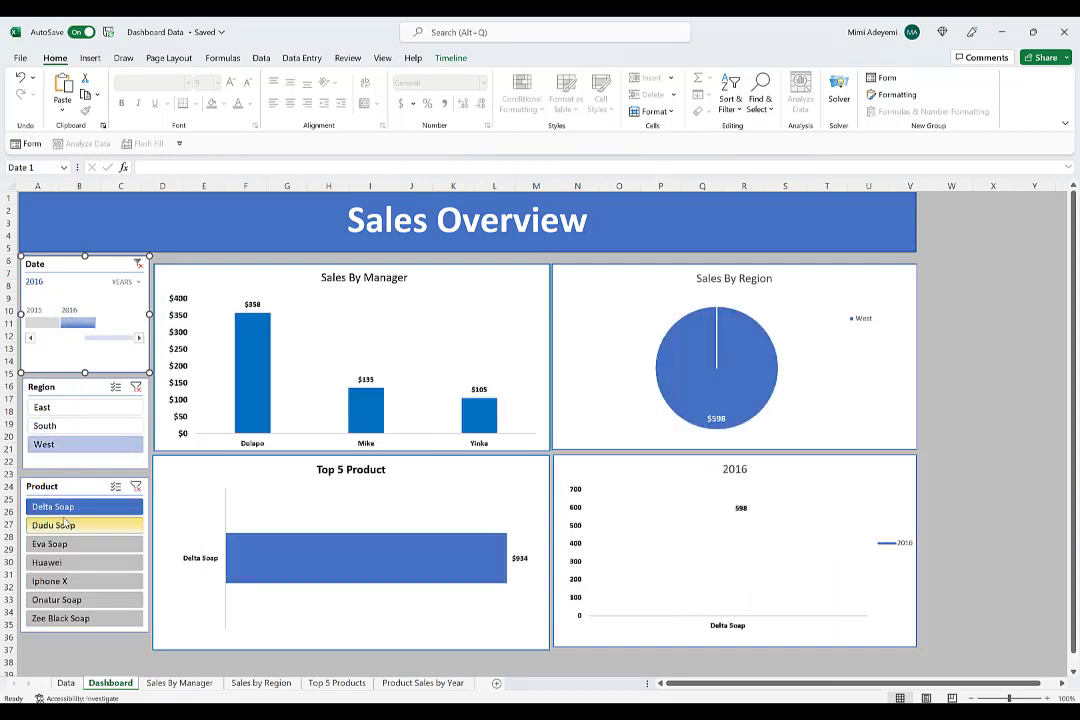
{"action": "left_click", "coordinate": [66, 526]}
{"action": "left_click", "coordinate": [102, 547]}
{"action": "left_click", "coordinate": [101, 561]}
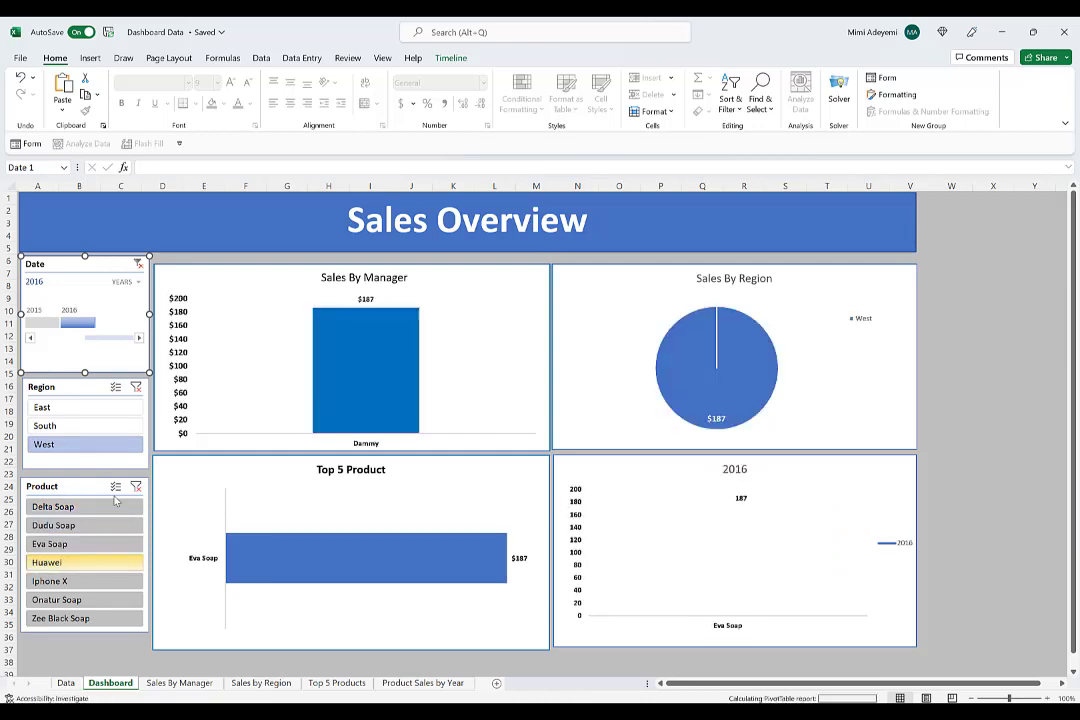
Clear the Product, Region and Date filters and select the Sales By Manager chart
{"action": "left_click", "coordinate": [136, 486]}
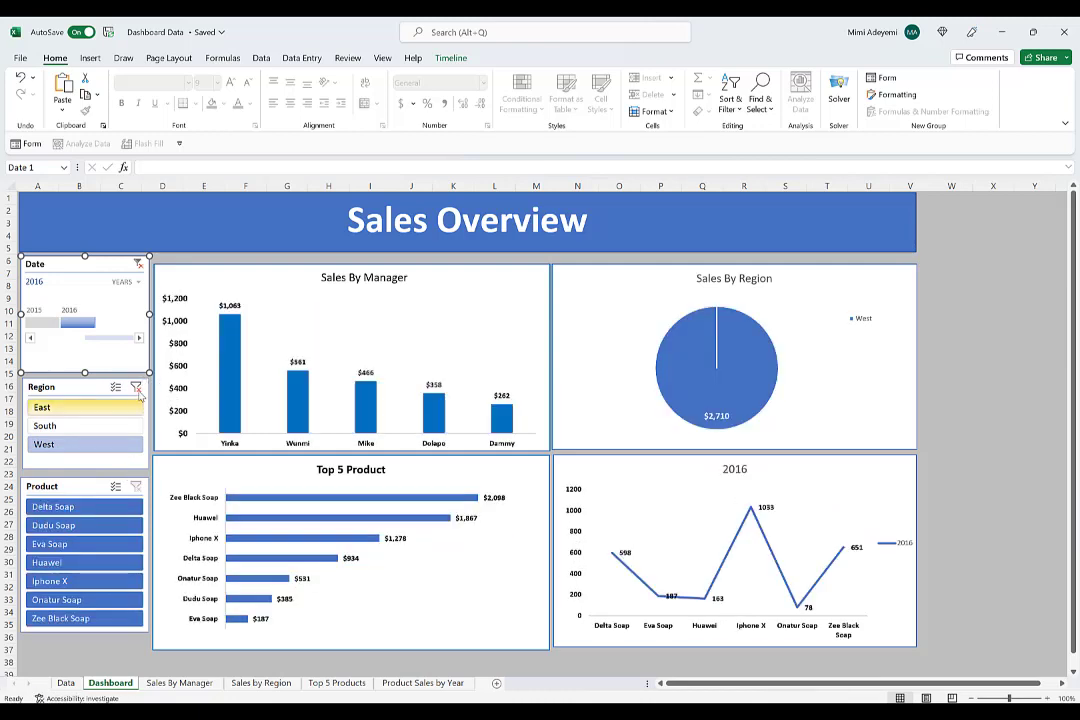
{"action": "left_click", "coordinate": [136, 387]}
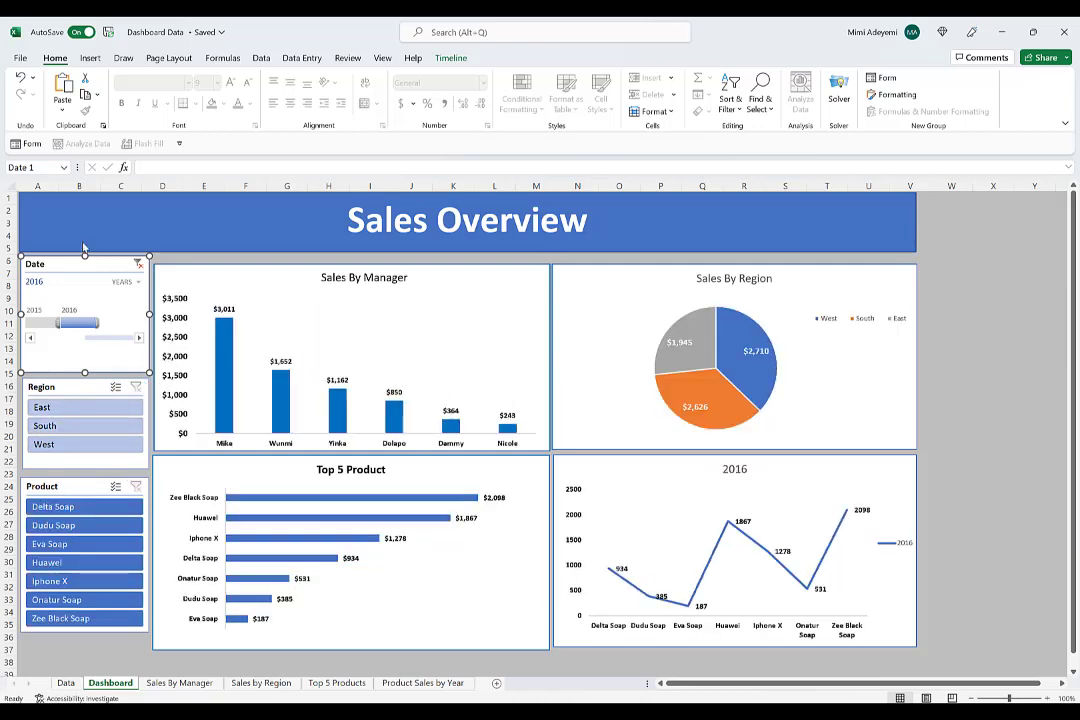
{"action": "left_click", "coordinate": [138, 264]}
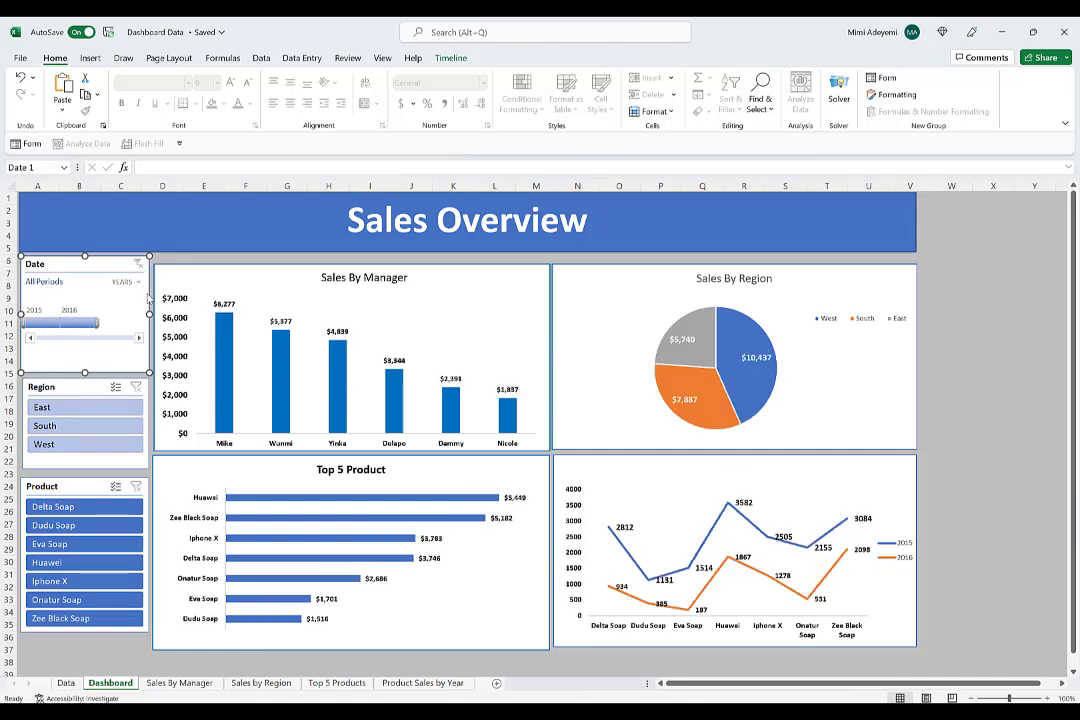
{"action": "left_click", "coordinate": [294, 278]}
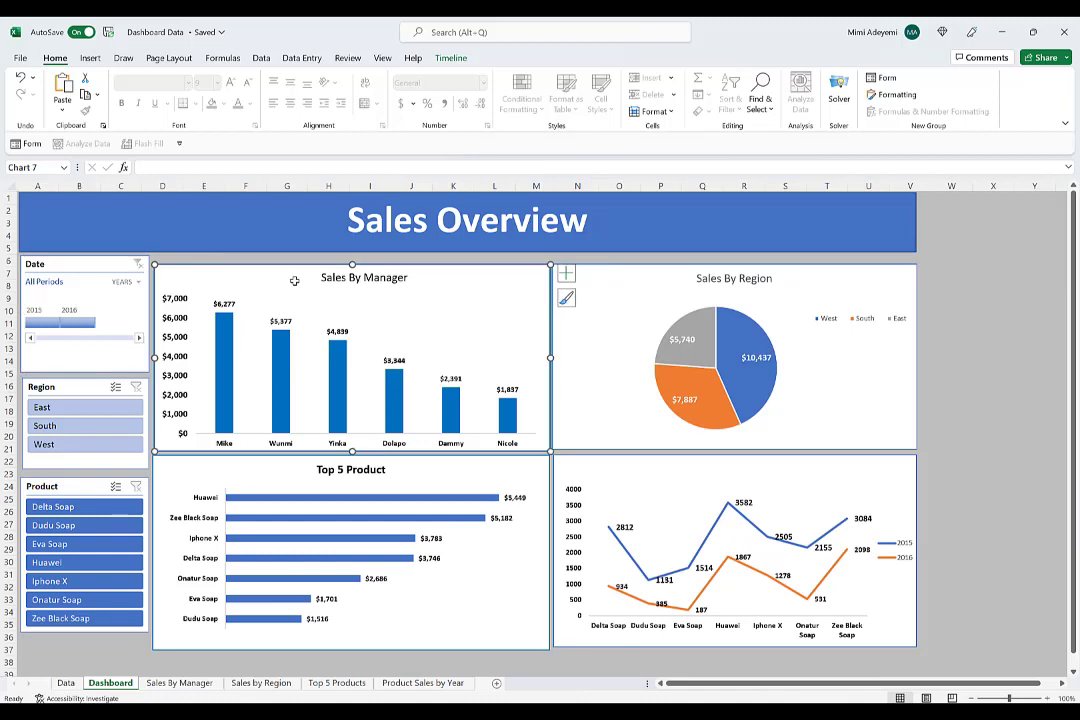